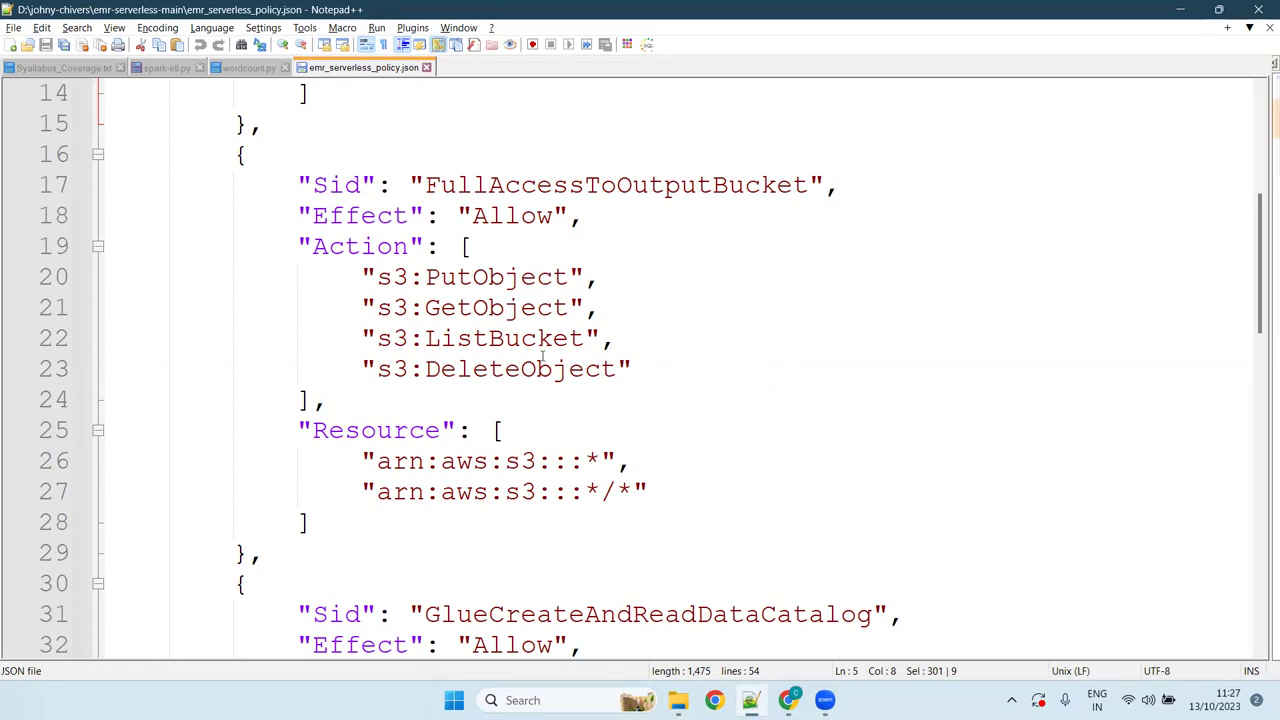
Step: Examine the GlueCreateAndReadDataCatalog statement and its resource scope in emr_serverless_policy.json, then return to the start of the file
scroll(617, 337, down, 5)
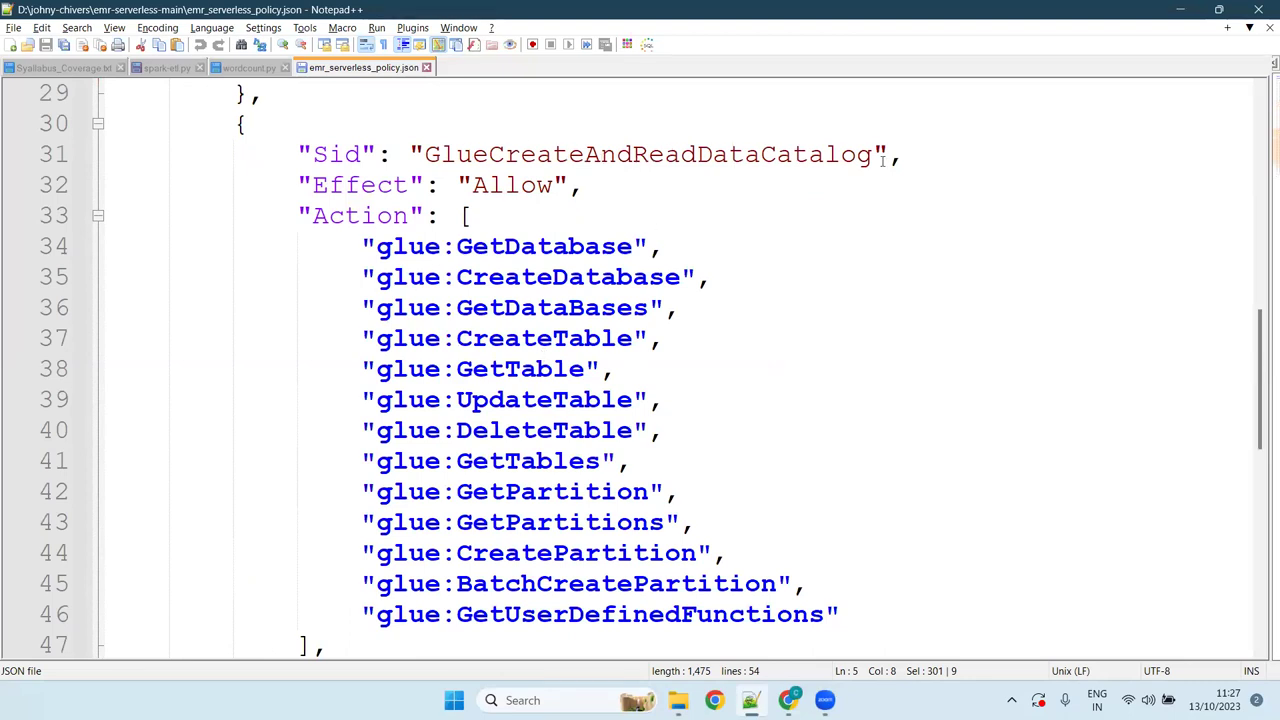
drag(904, 154, 327, 163)
click(700, 186)
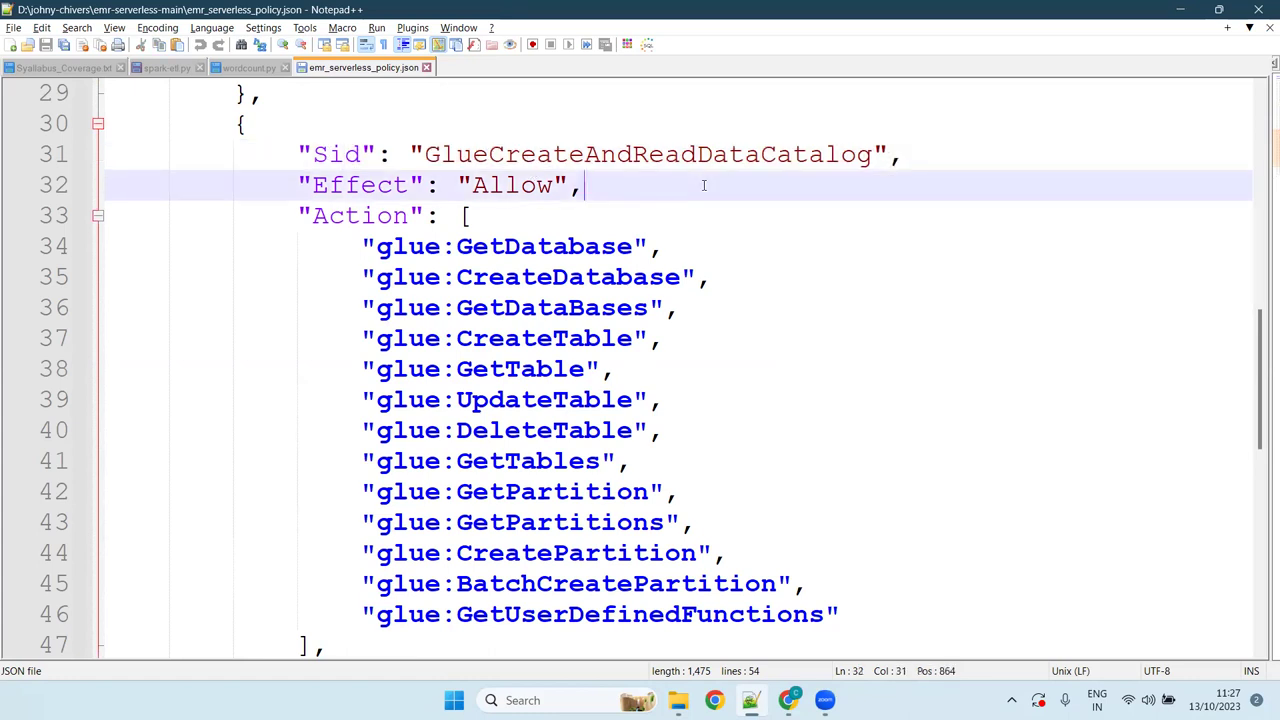
scroll(709, 427, down, 8)
scroll(709, 426, up, 5)
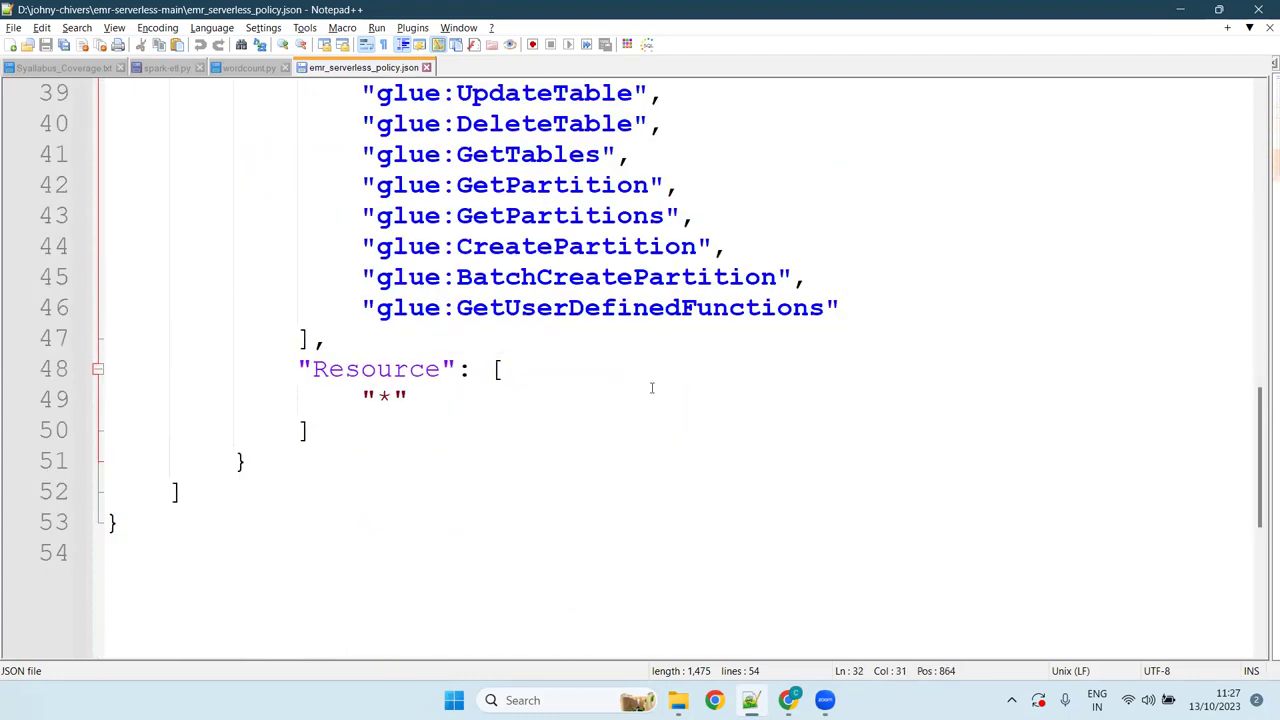
click(470, 490)
scroll(556, 420, up, 5)
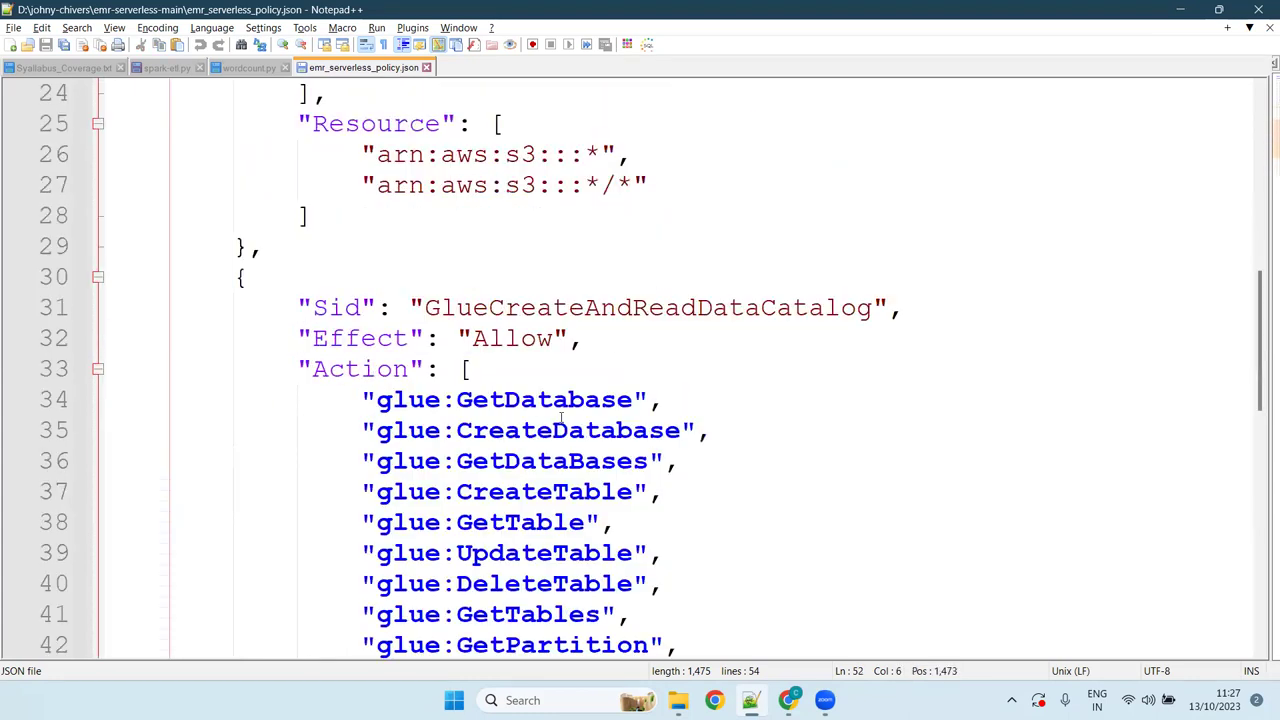
scroll(561, 418, up, 8)
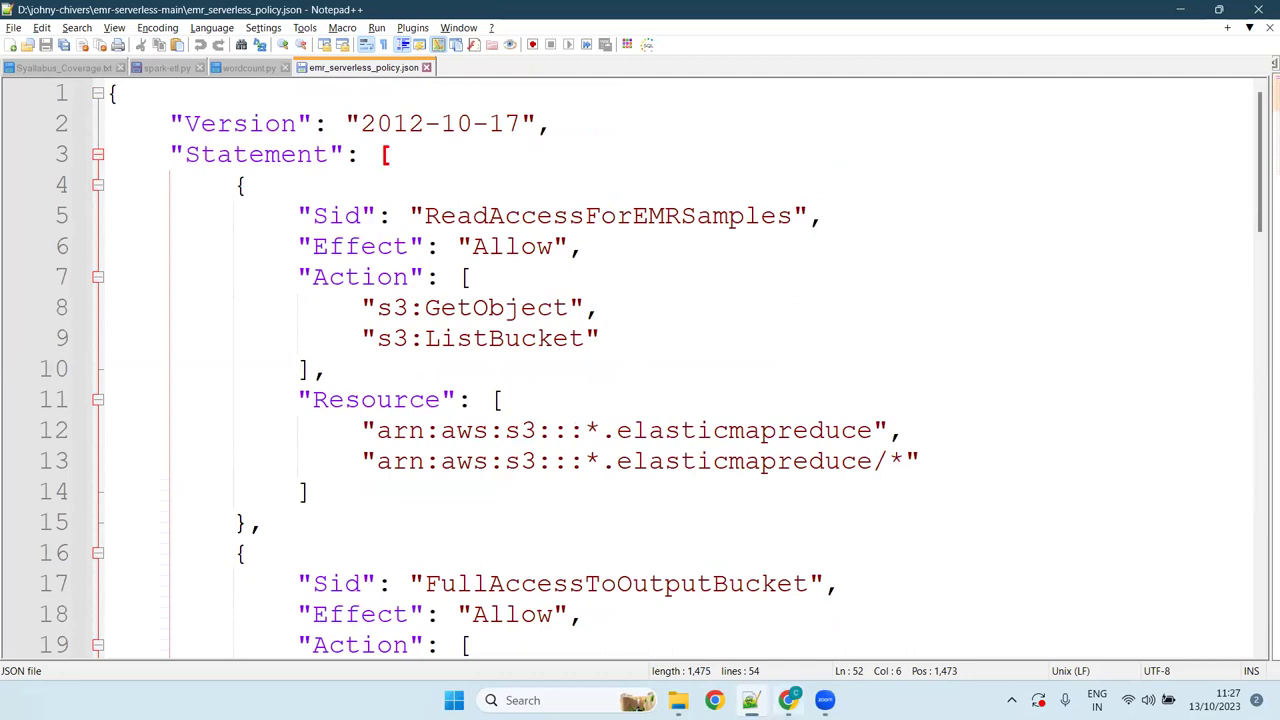
Step: Switch to the AWS console in Chrome and review the name and JSON permissions of emr-serverless-execution-policy
key(alt+Tab)
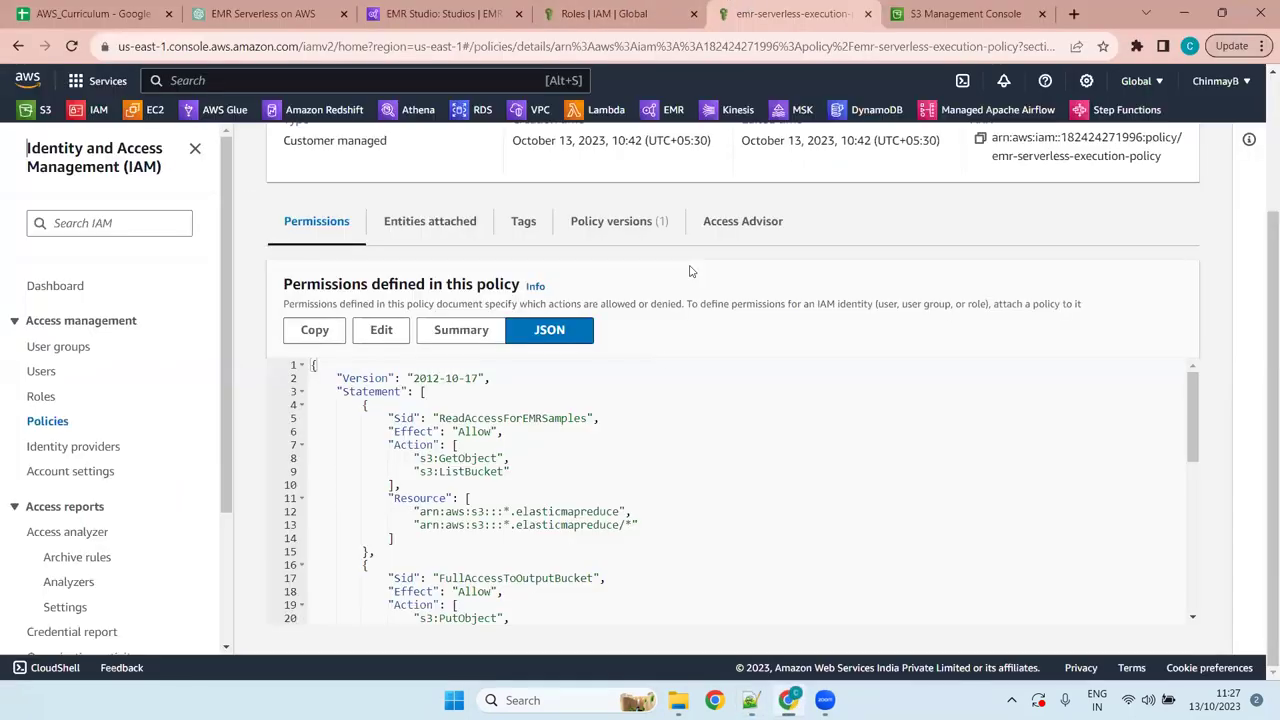
scroll(689, 271, up, 2)
drag(268, 190, 603, 188)
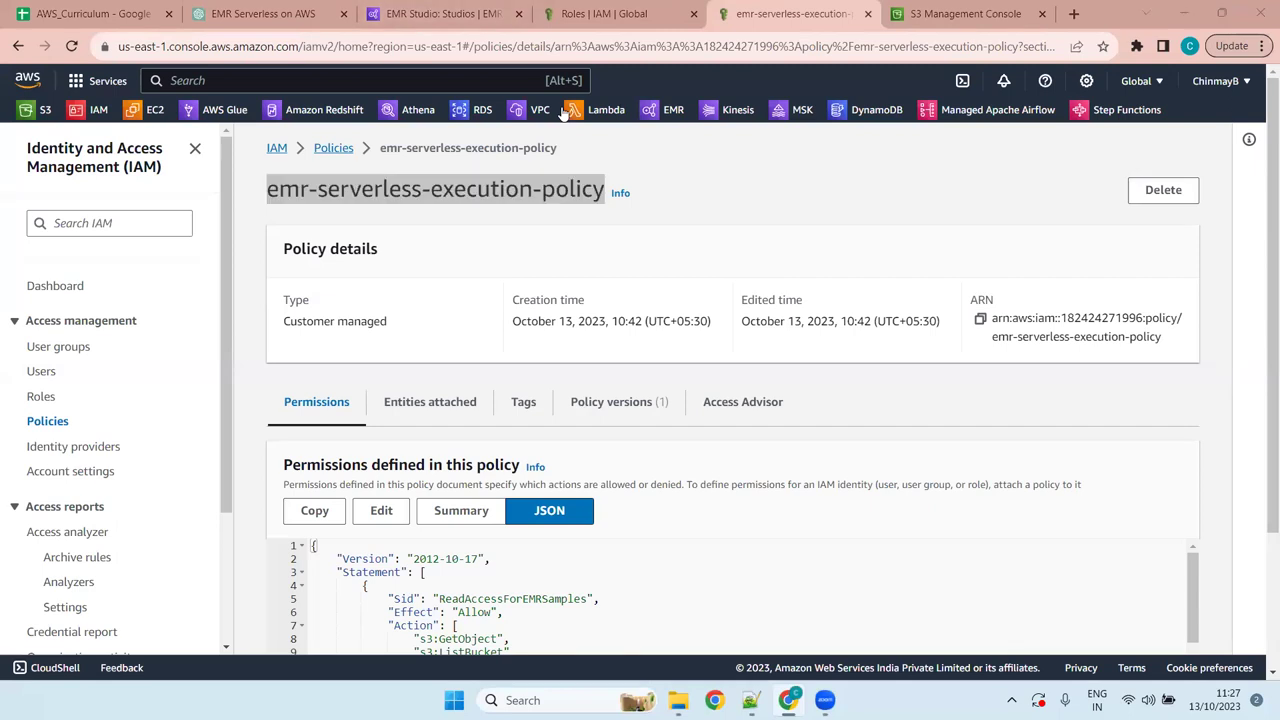
key(super+z)
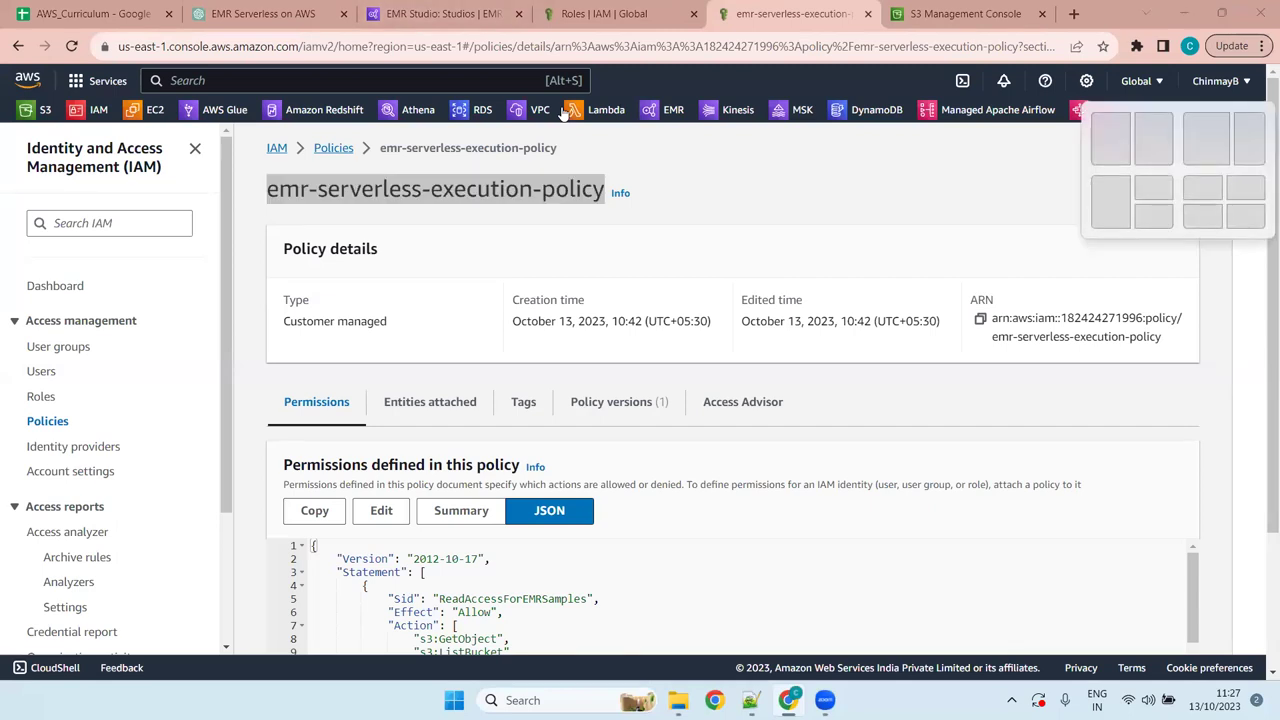
key(Escape)
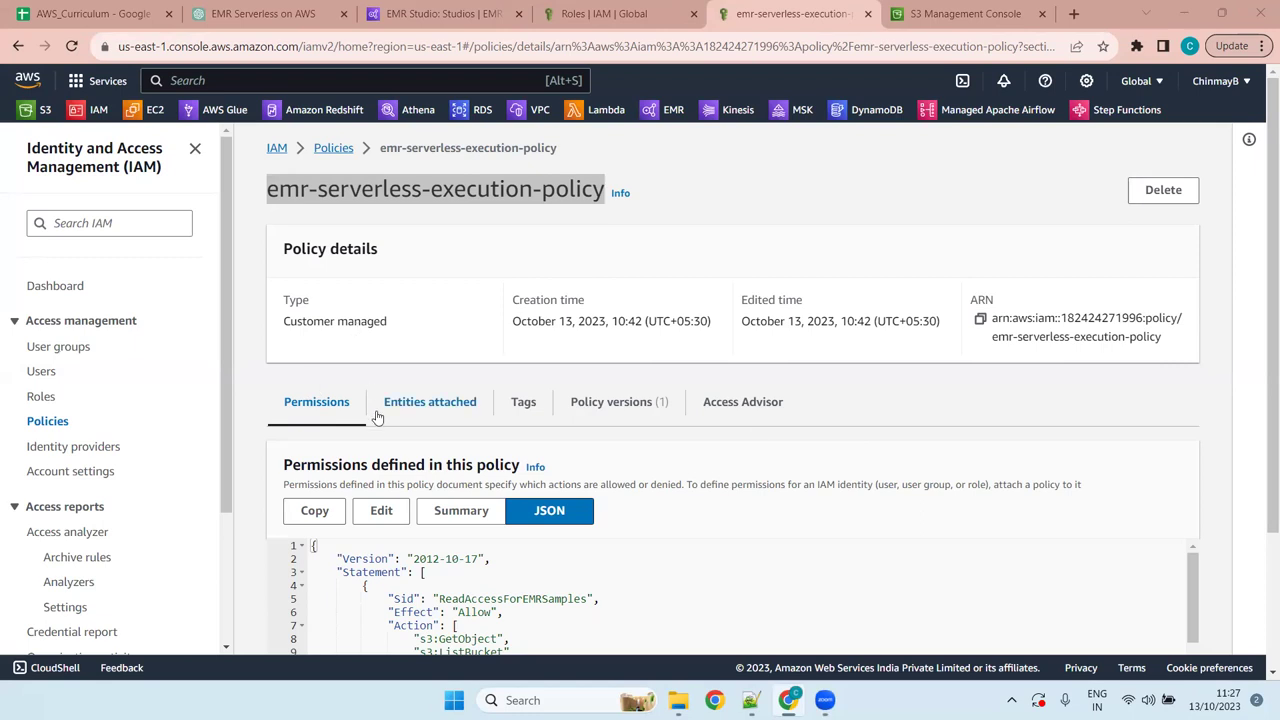
click(502, 253)
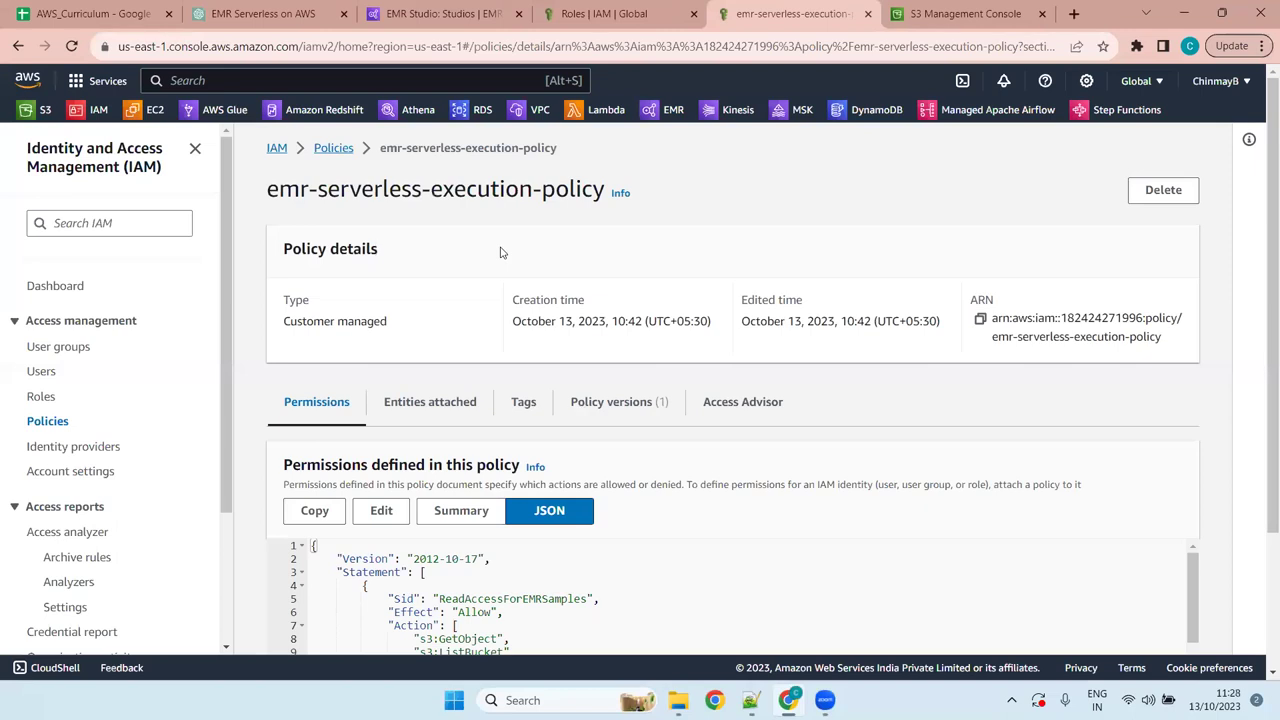
scroll(683, 342, down, 2)
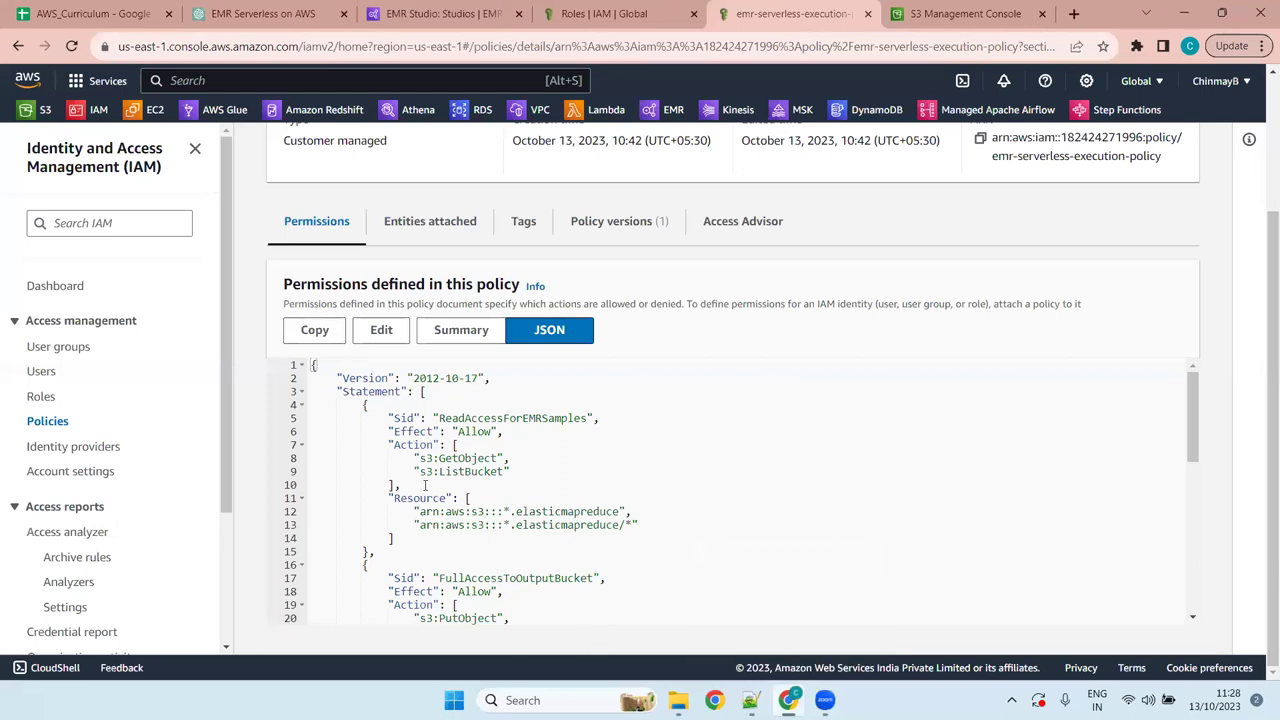
scroll(604, 480, down, 5)
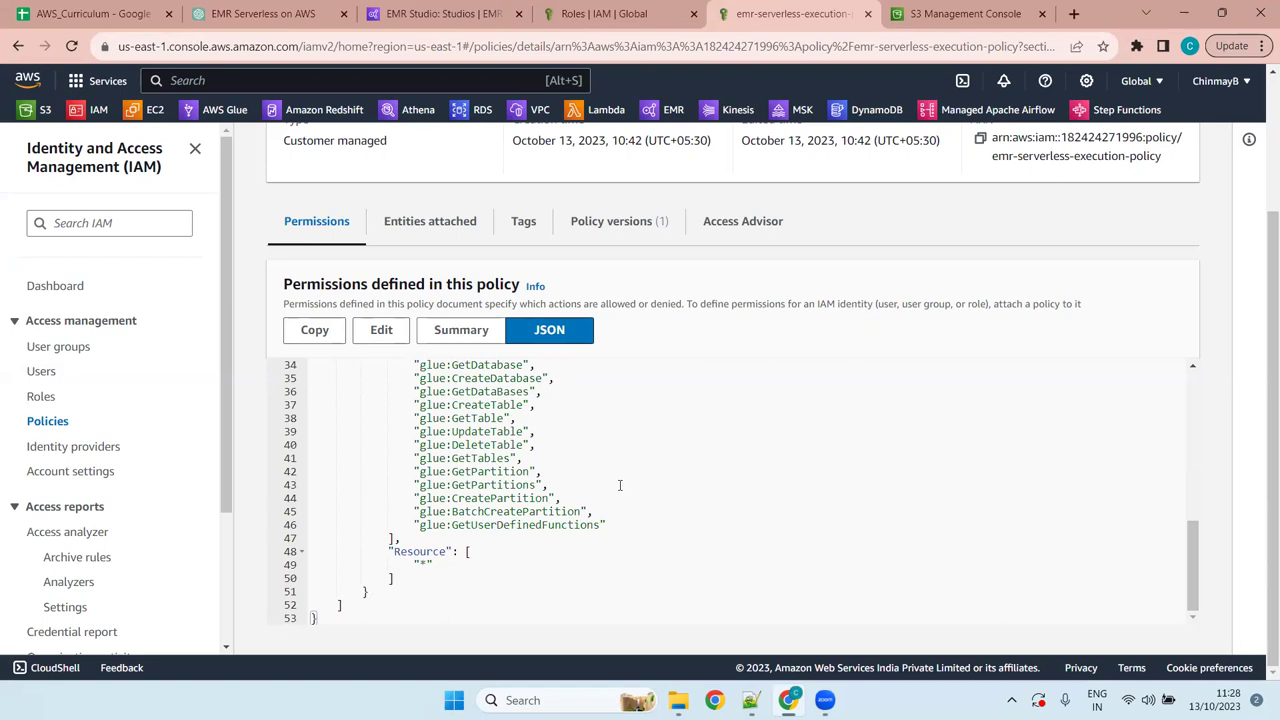
scroll(620, 485, up, 10)
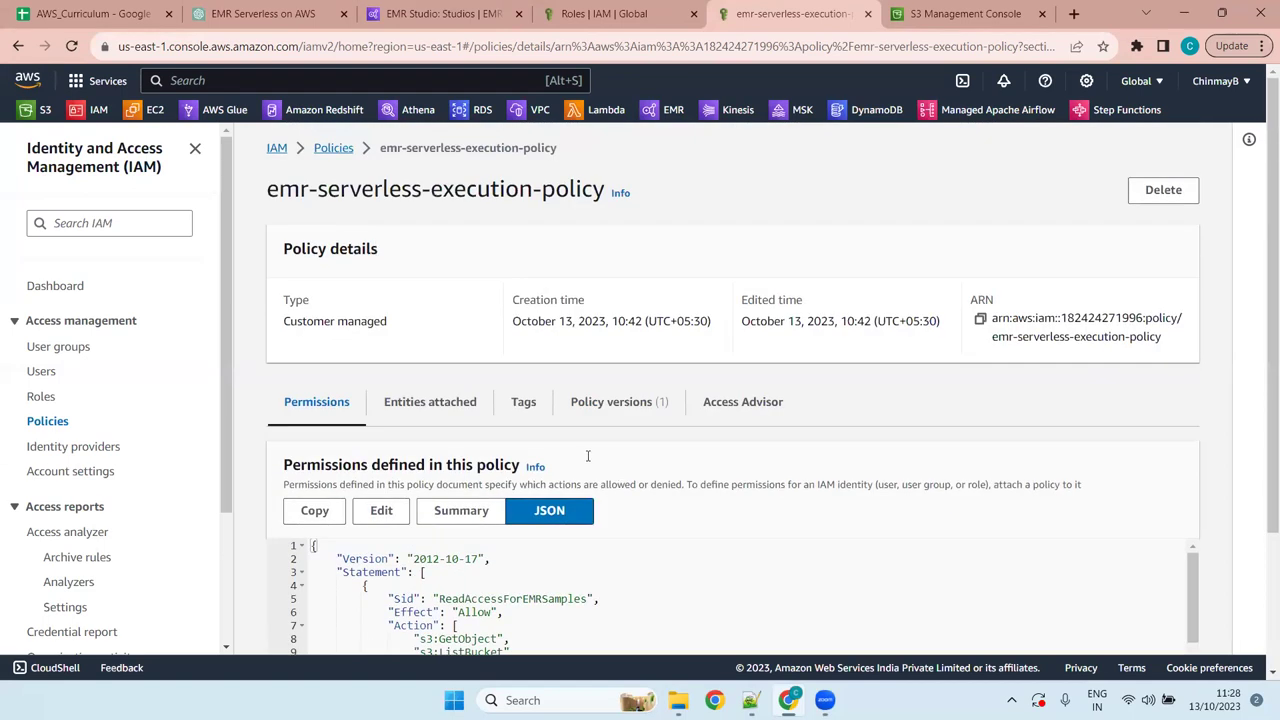
Step: Search the IAM roles for "emr-serverless" and open the details of emr-serverless-role
click(598, 8)
click(396, 277)
text(e)
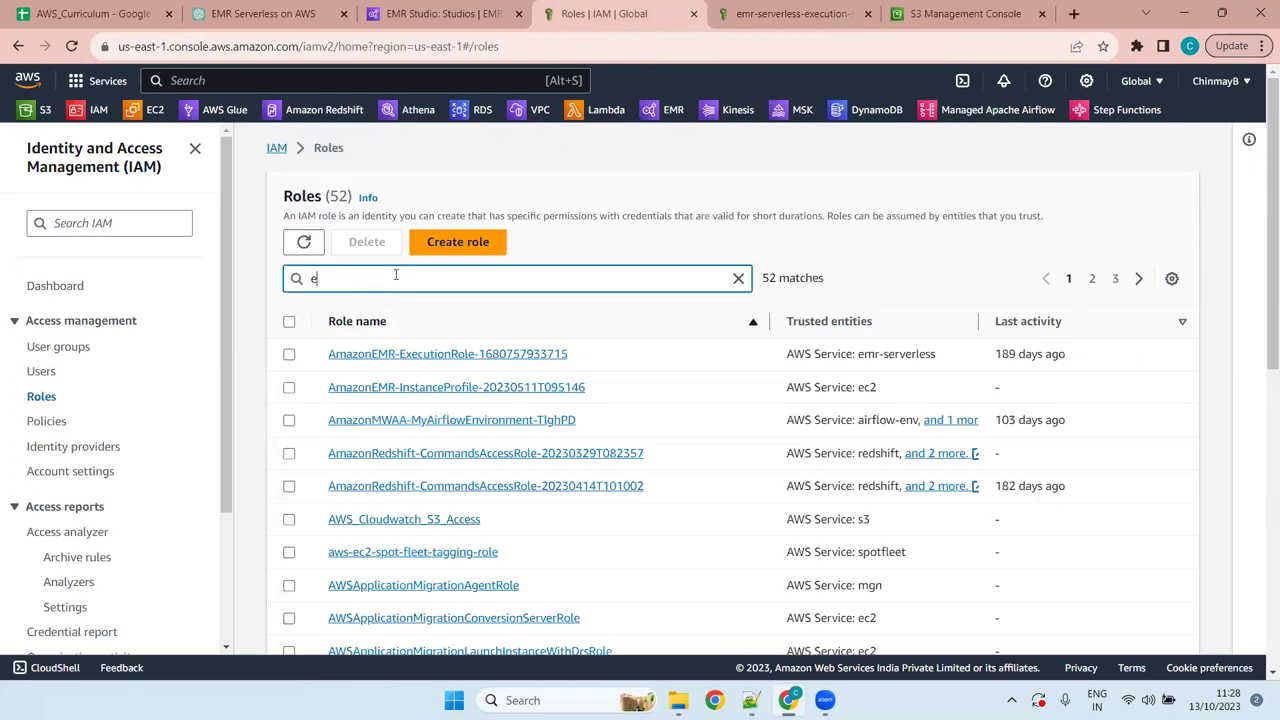
text(mr-serverless)
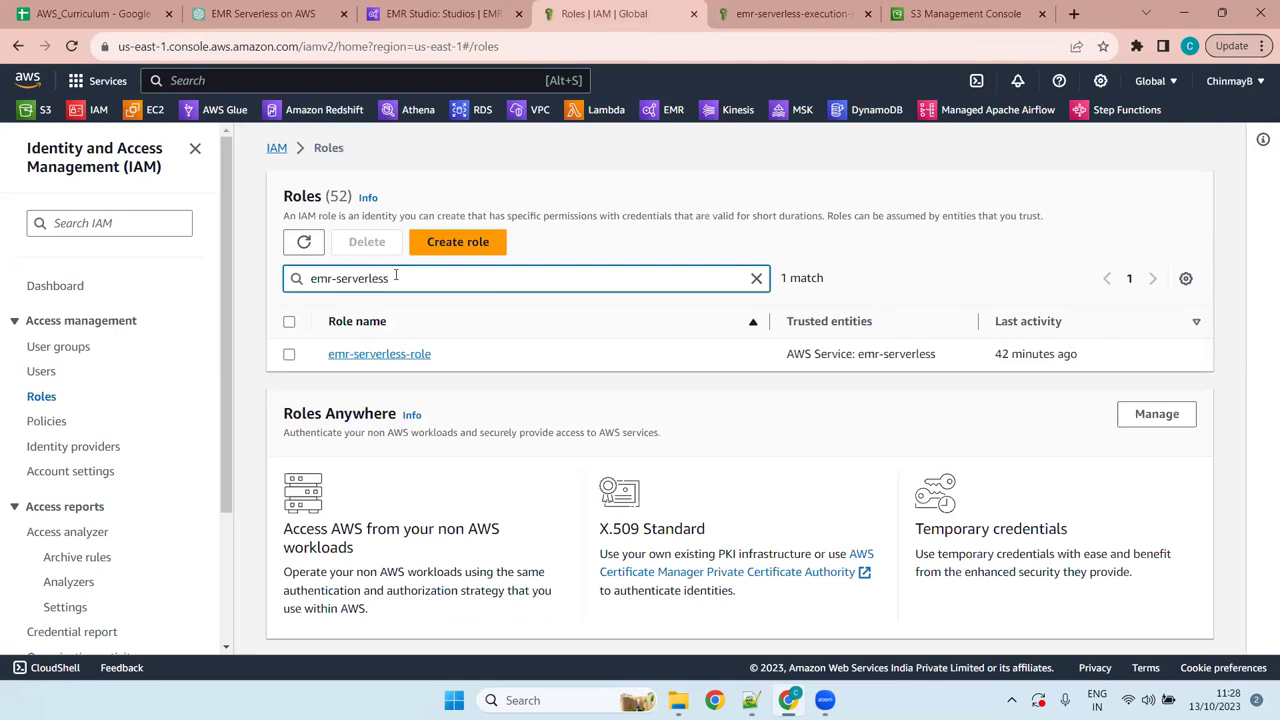
click(402, 353)
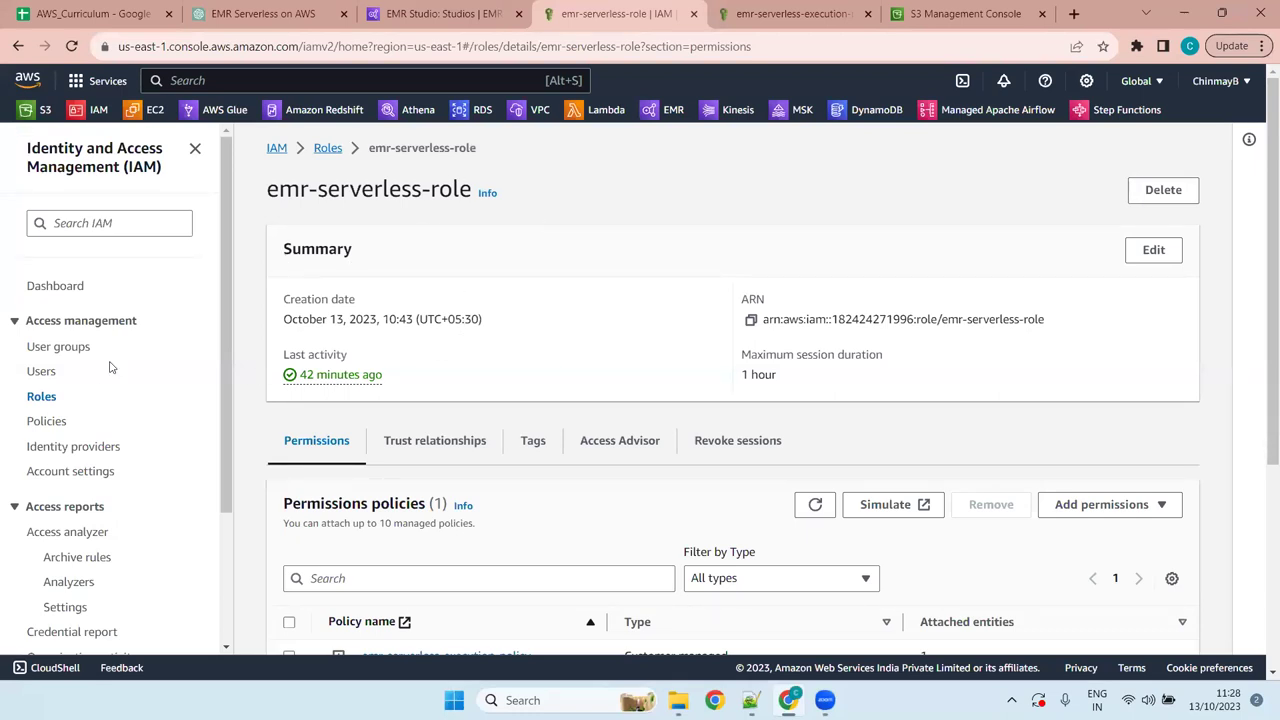
Step: Start creating a new IAM role with a custom trust policy as the trusted entity type
click(41, 397)
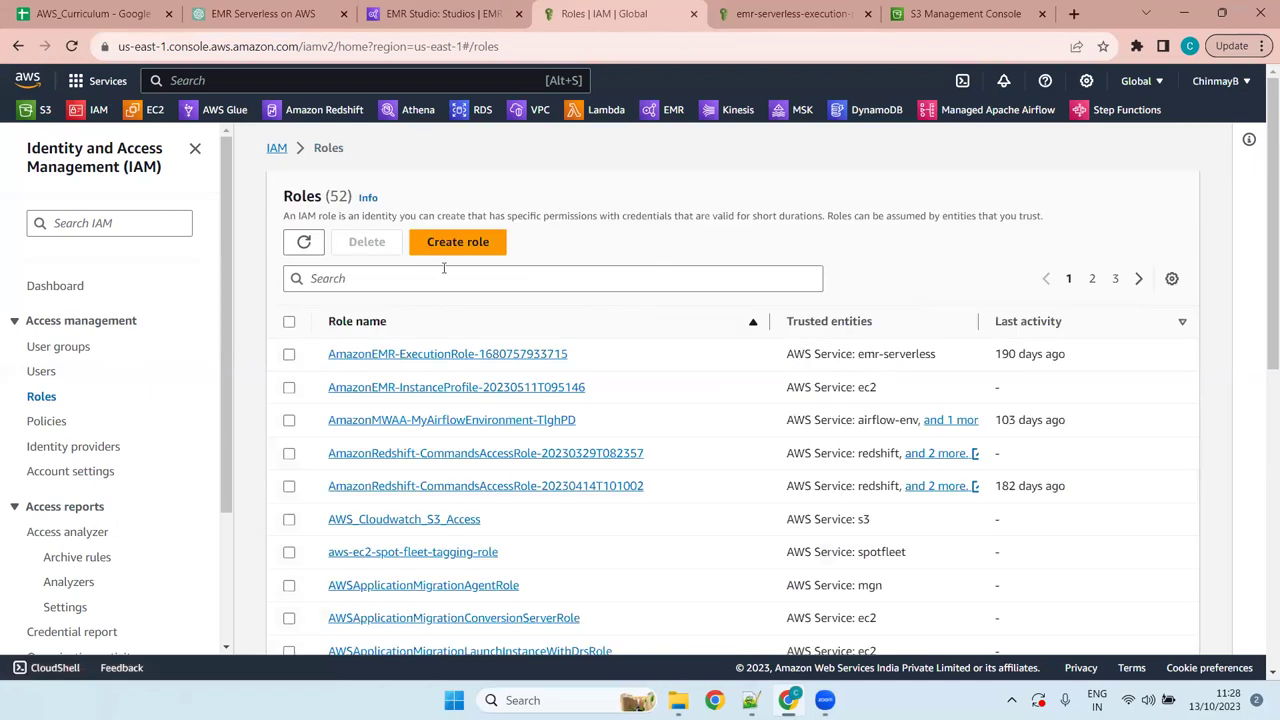
click(443, 245)
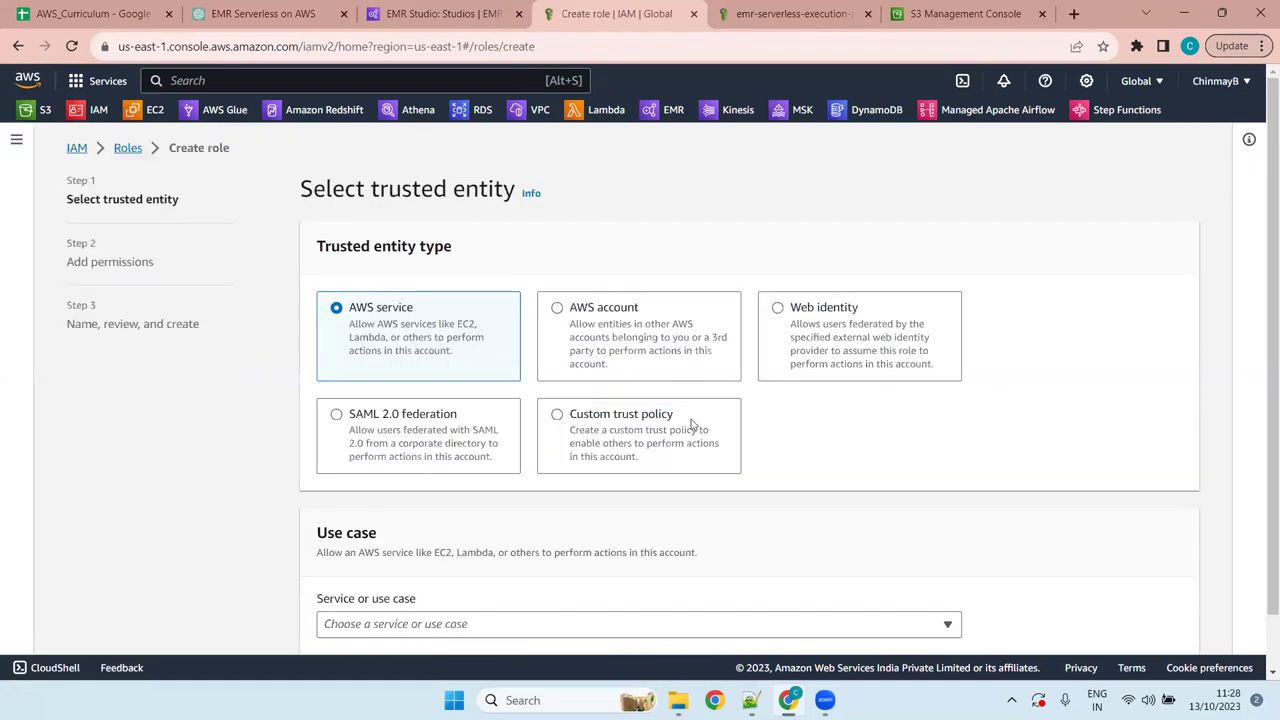
click(614, 431)
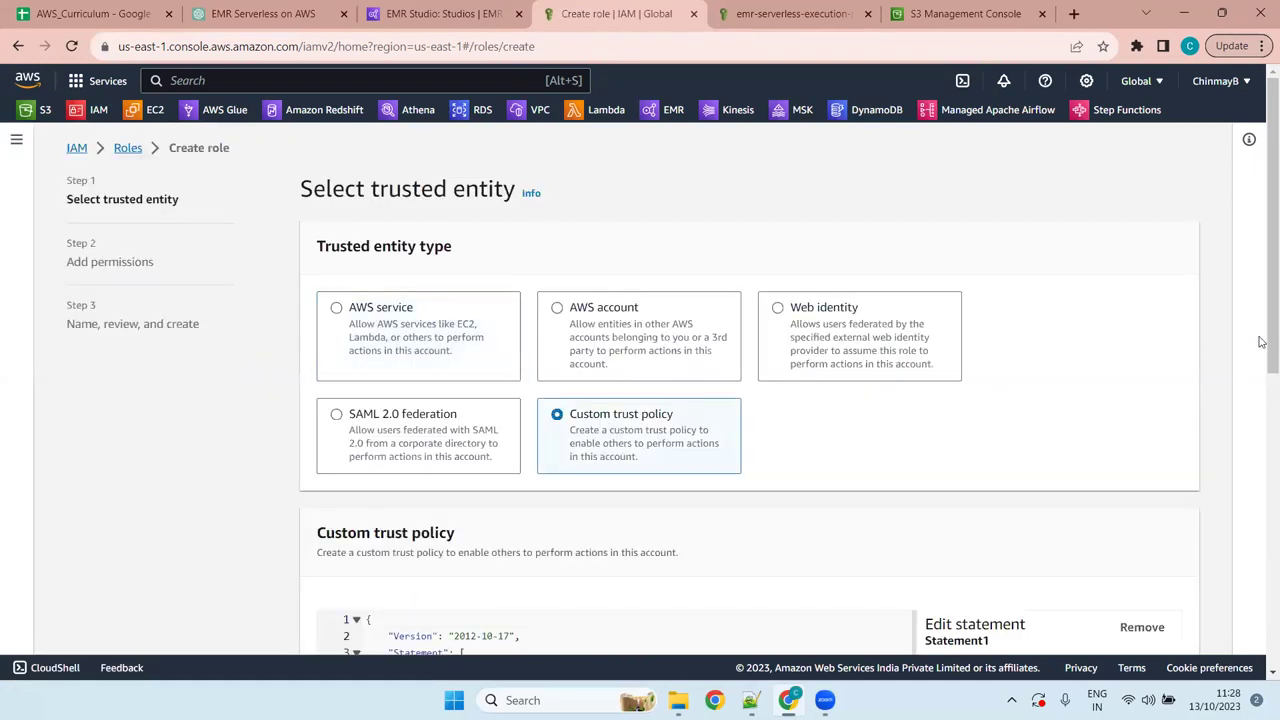
Step: Set the trust policy's Principal to "Service":"emr-serverless.amazonaws.com" and proceed to adding permissions
scroll(1262, 358, down, 4)
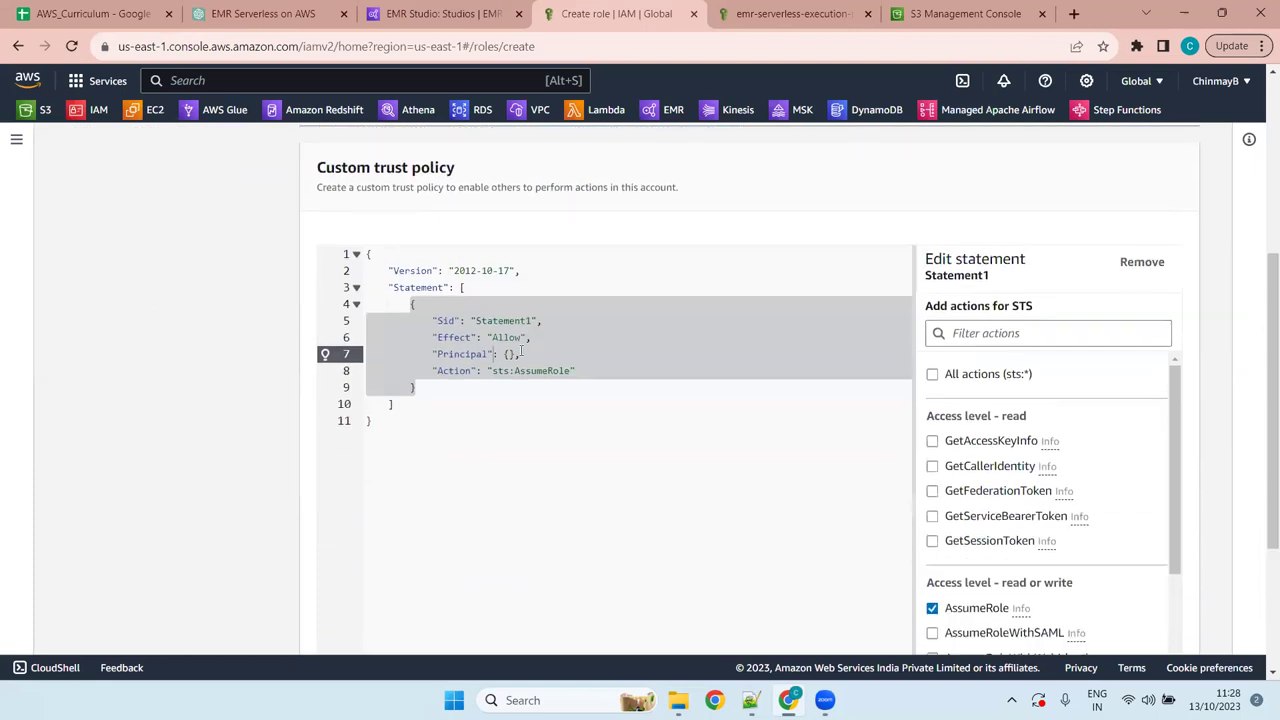
mouse_move(830, 700)
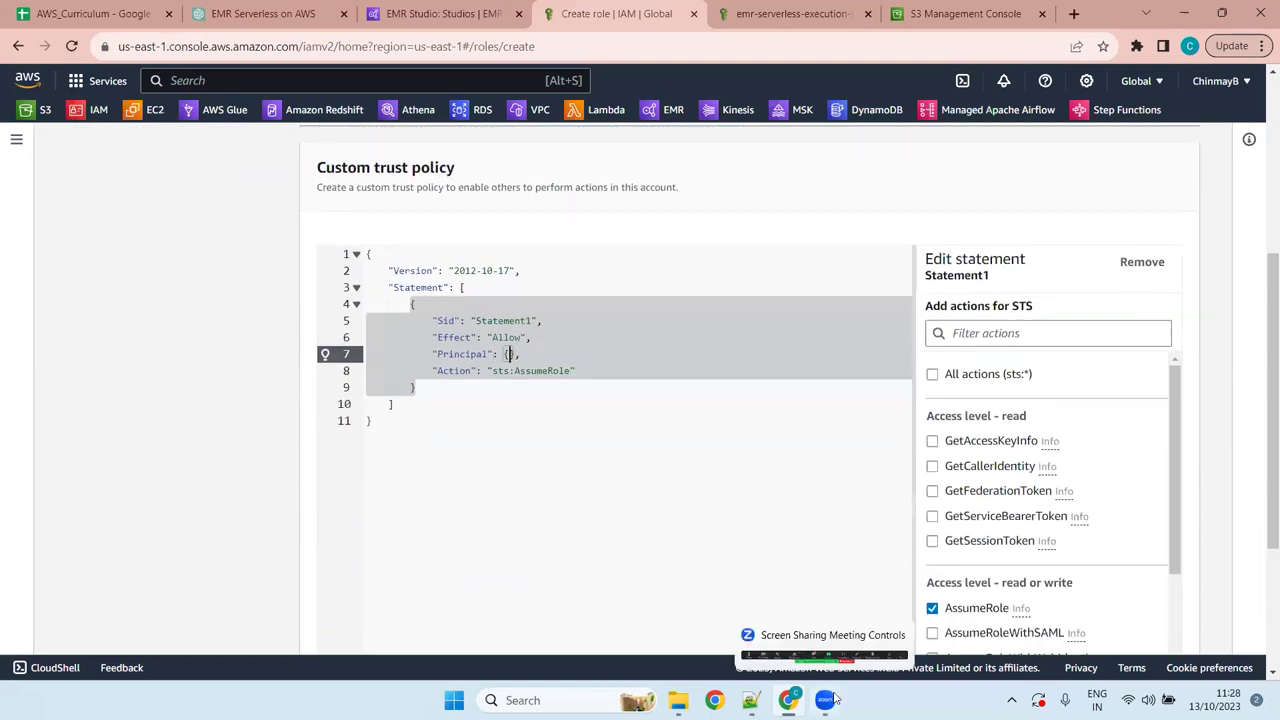
key(Return)
text(")
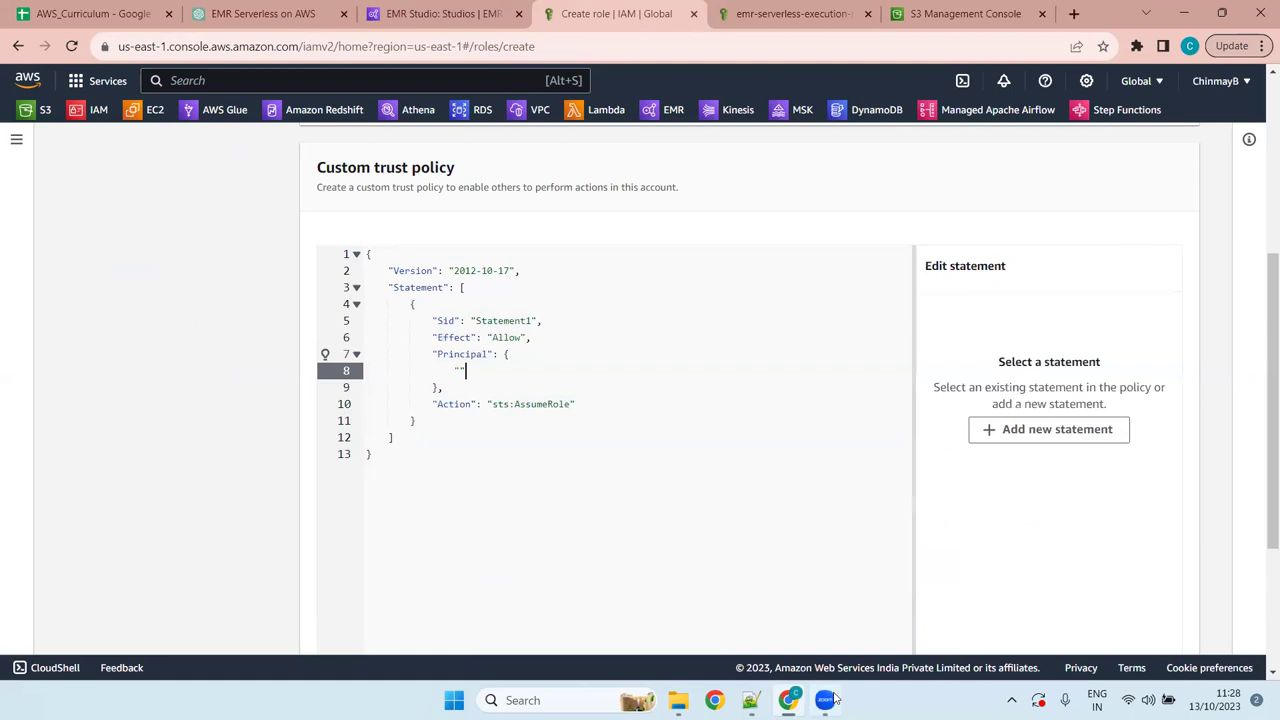
text(Service)
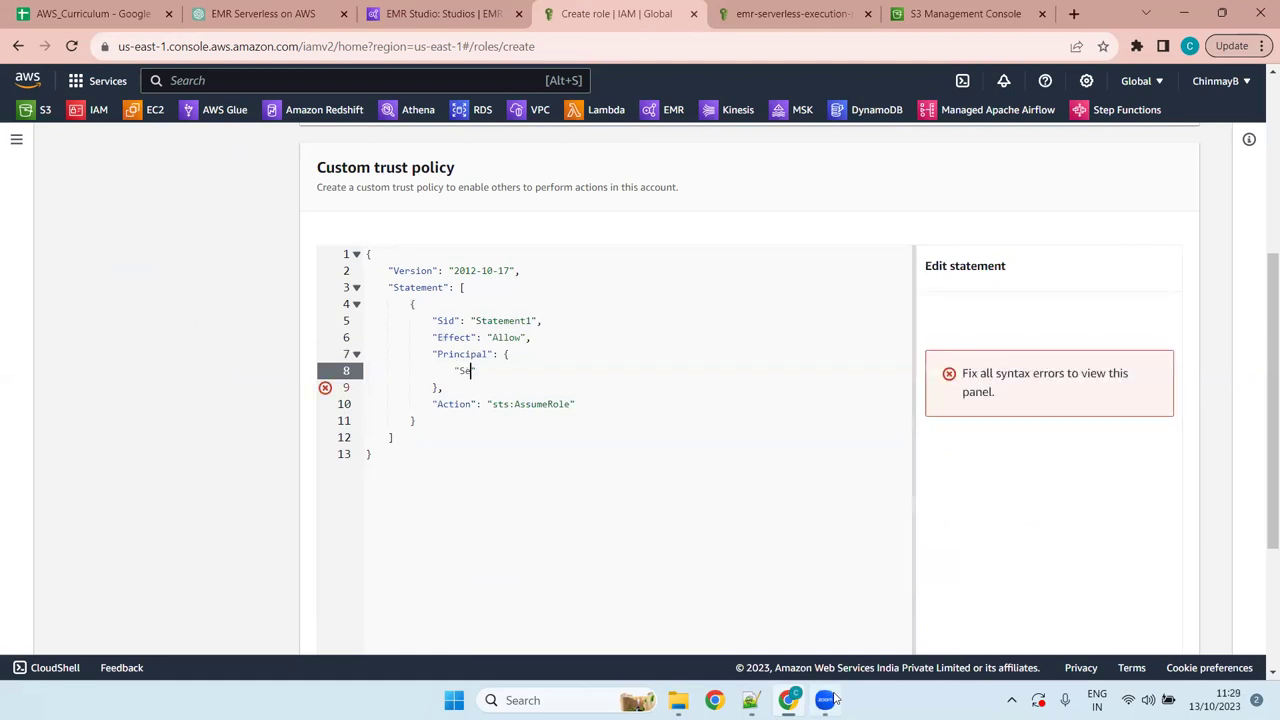
text(":")
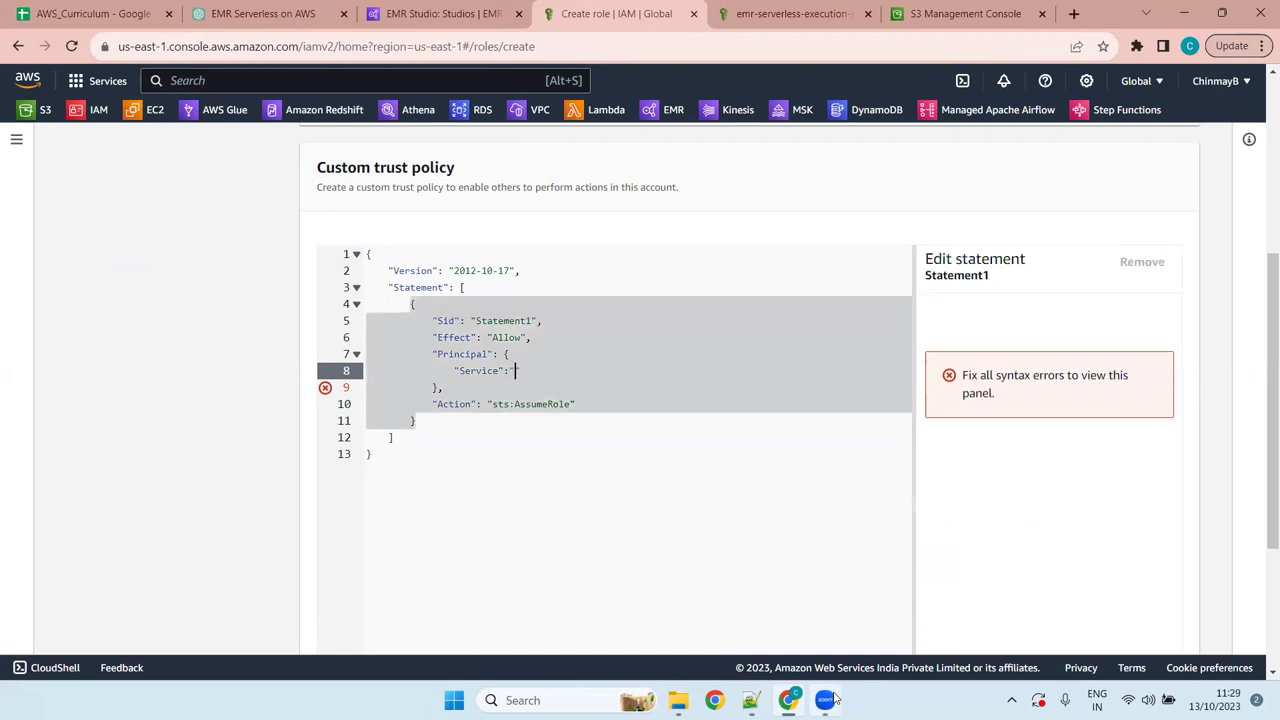
text(emr-ser)
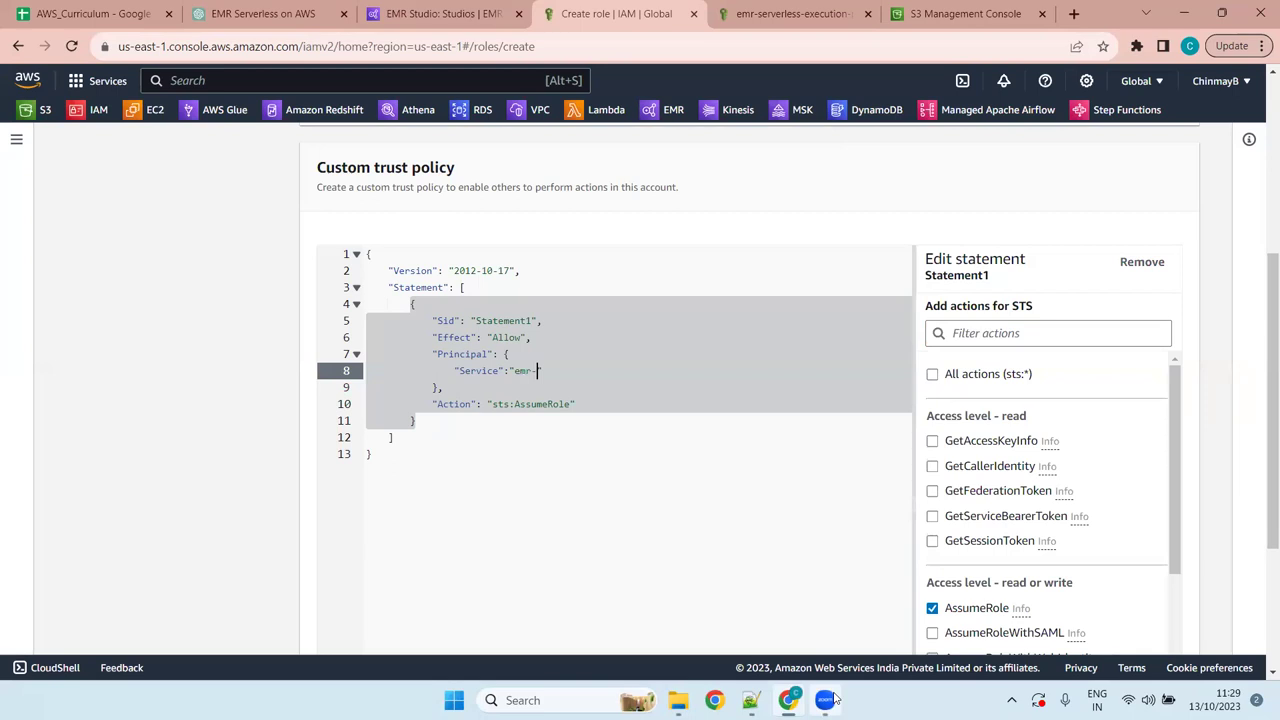
text(verless.amazonaws.com)
key(Down)
key(Down)
key(Down)
key(Down)
key(Down)
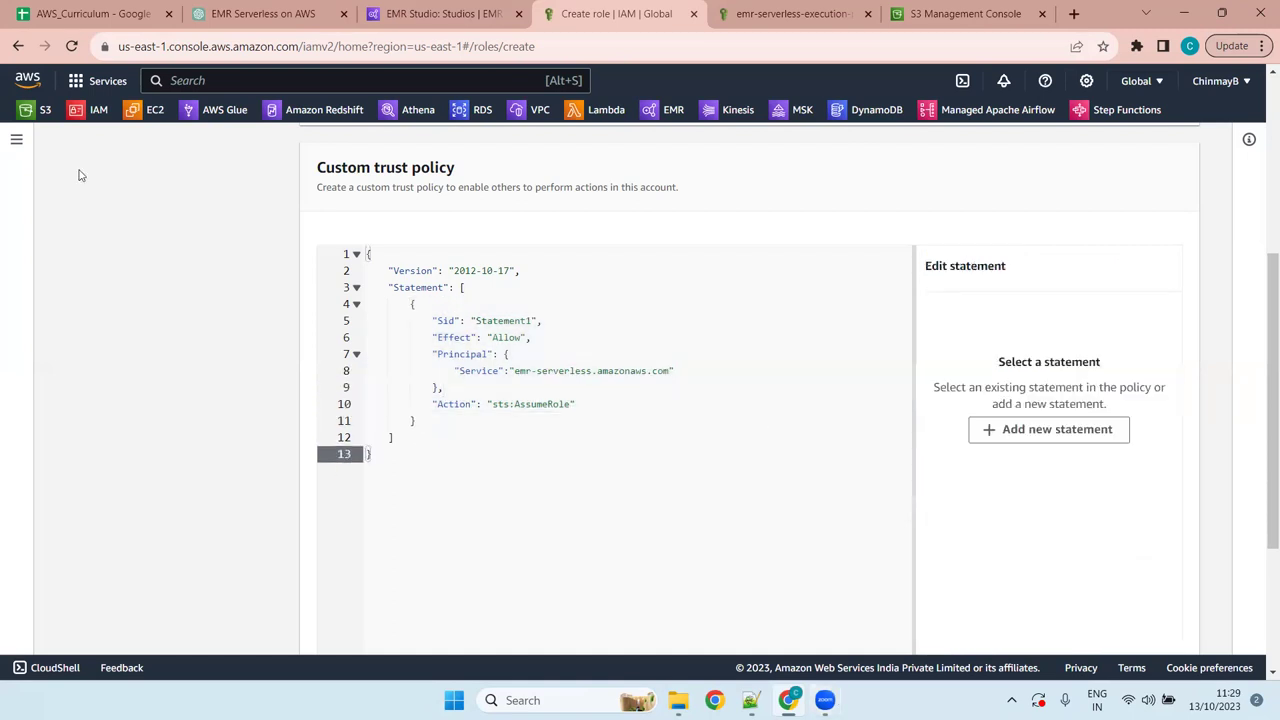
scroll(680, 417, down, 3)
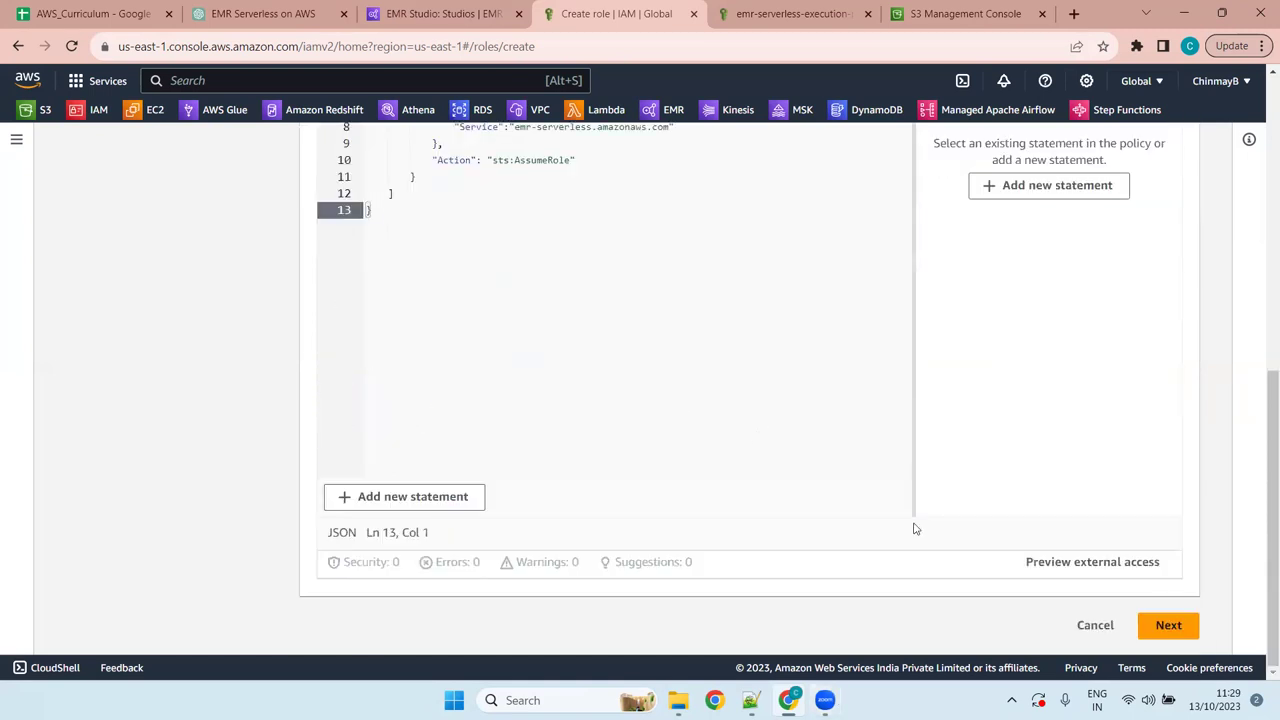
click(1170, 625)
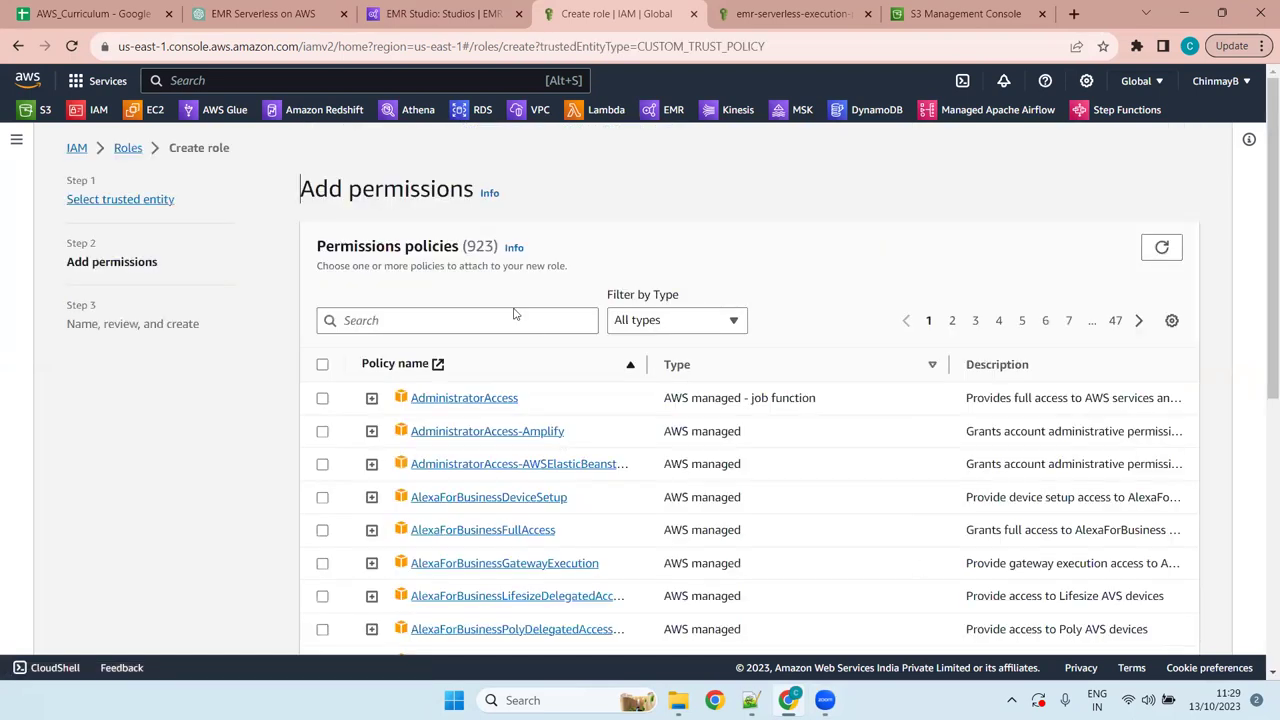
Step: Look up the execution policy's name for the role's permissions search, check the EMR Studio list, and return to role creation
click(512, 316)
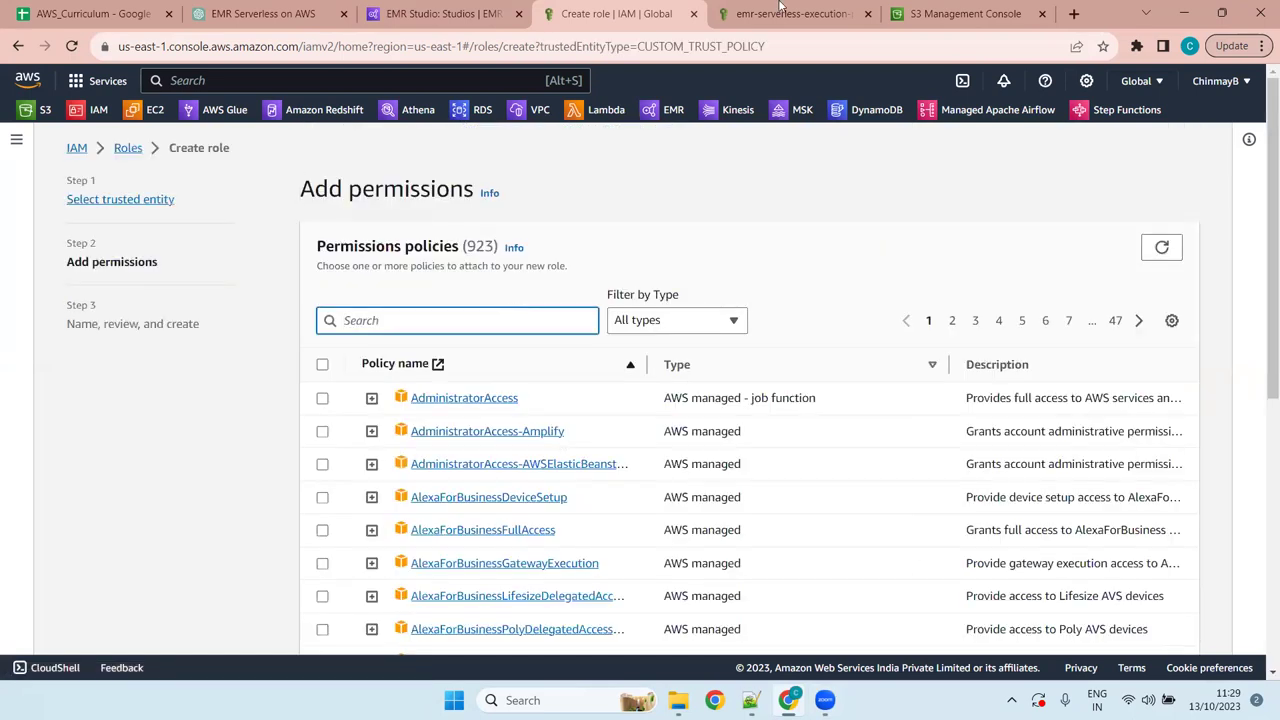
click(790, 14)
drag(605, 189, 255, 200)
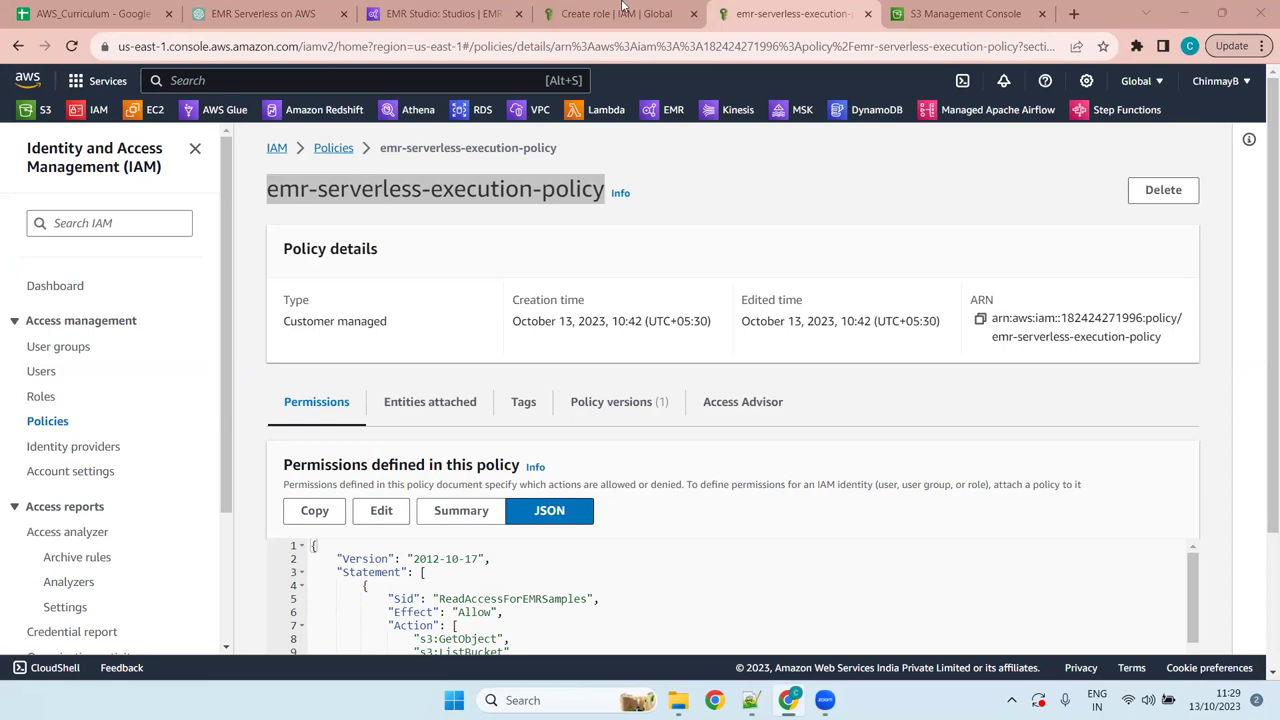
click(623, 10)
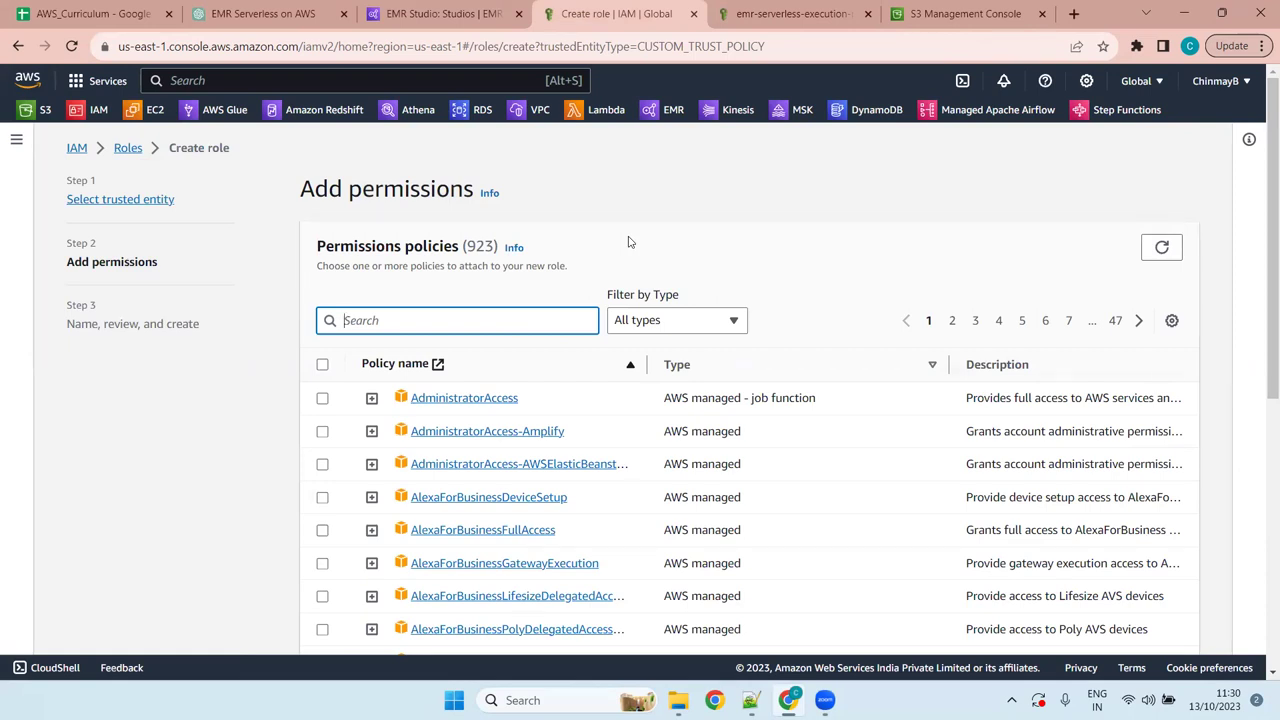
click(444, 8)
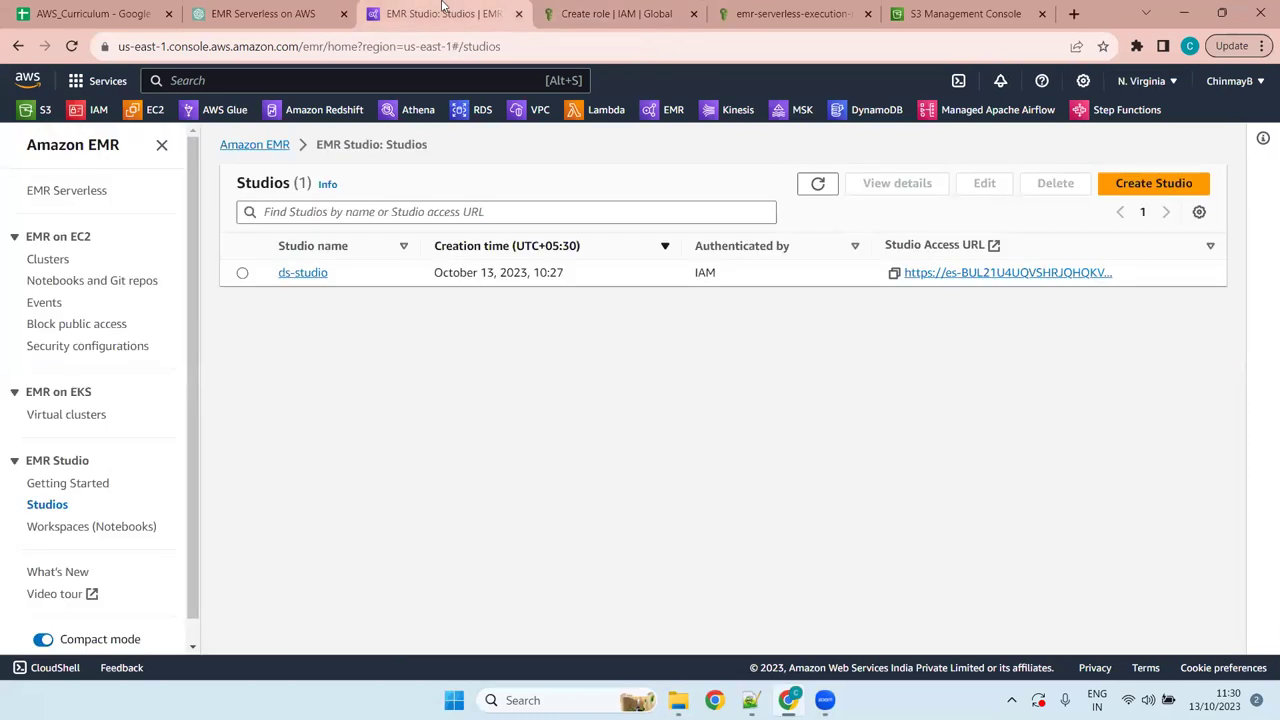
click(649, 8)
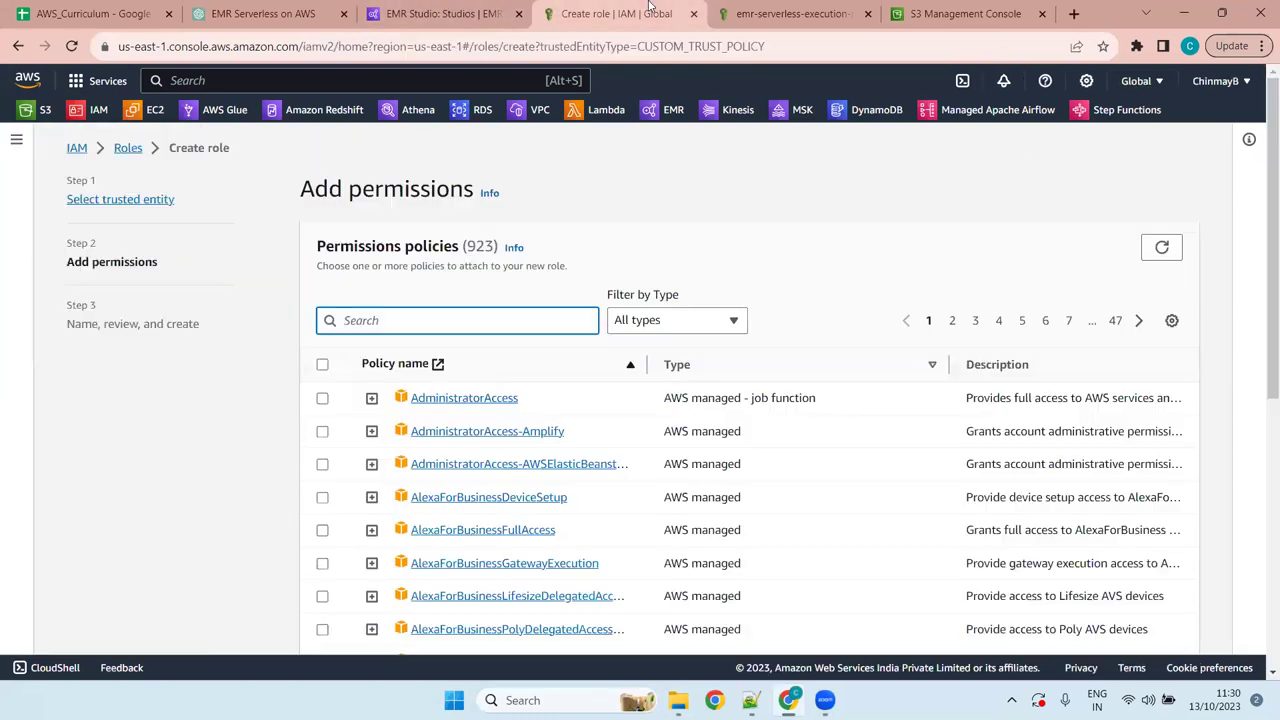
Step: Abandon the role creation without saving and search the IAM roles for "emr"
click(128, 152)
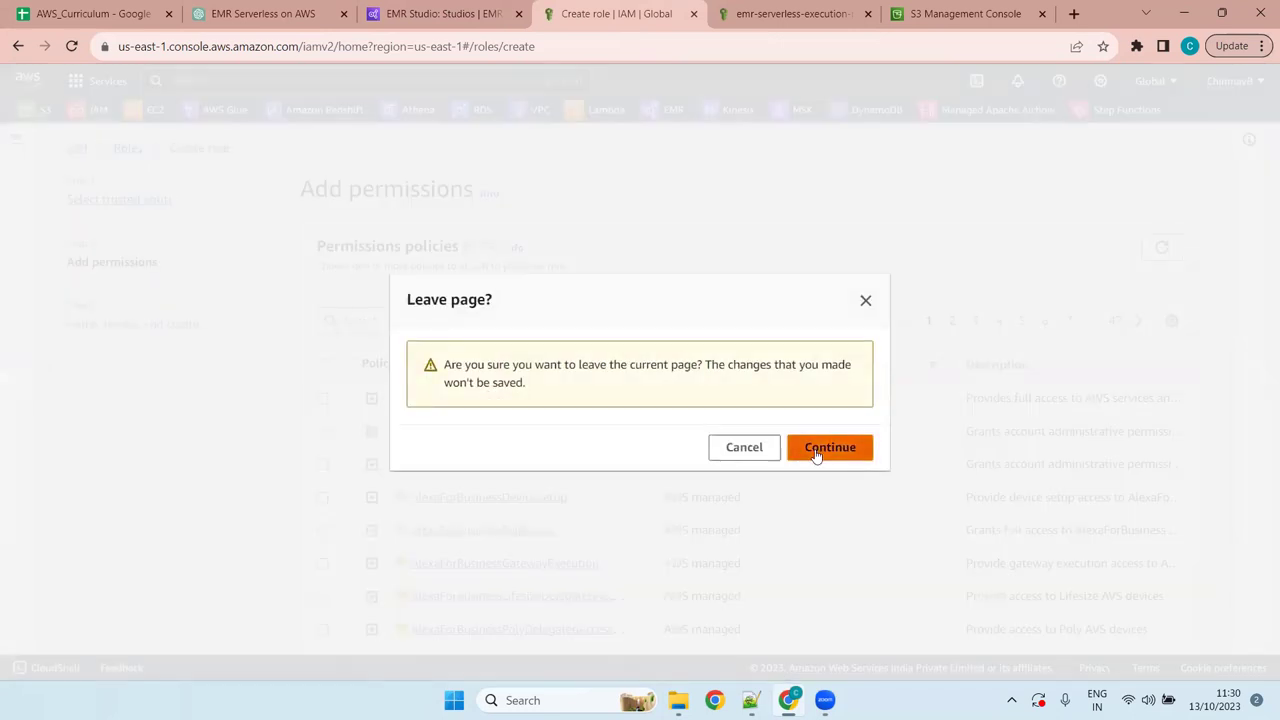
click(820, 449)
click(461, 285)
text(emr)
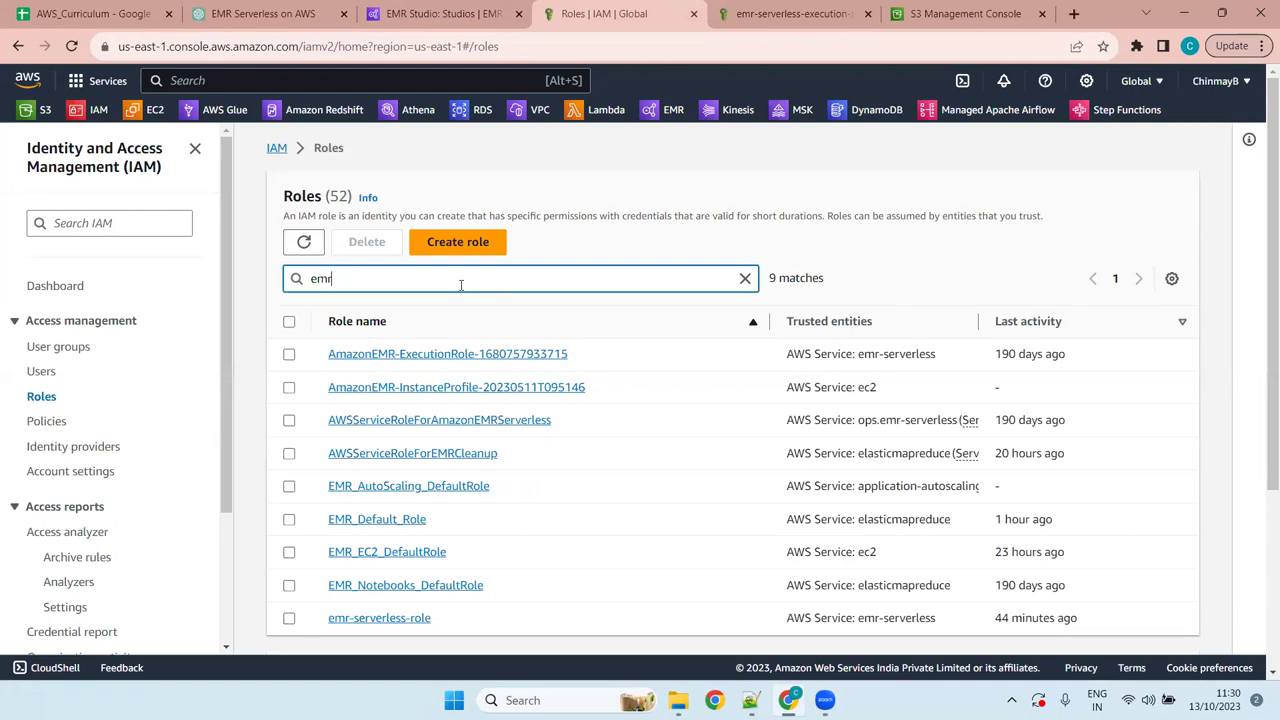
Step: Narrow the role search to "emr-server", open emr-serverless-role, and review its summary and attached permissions policies
text(-server)
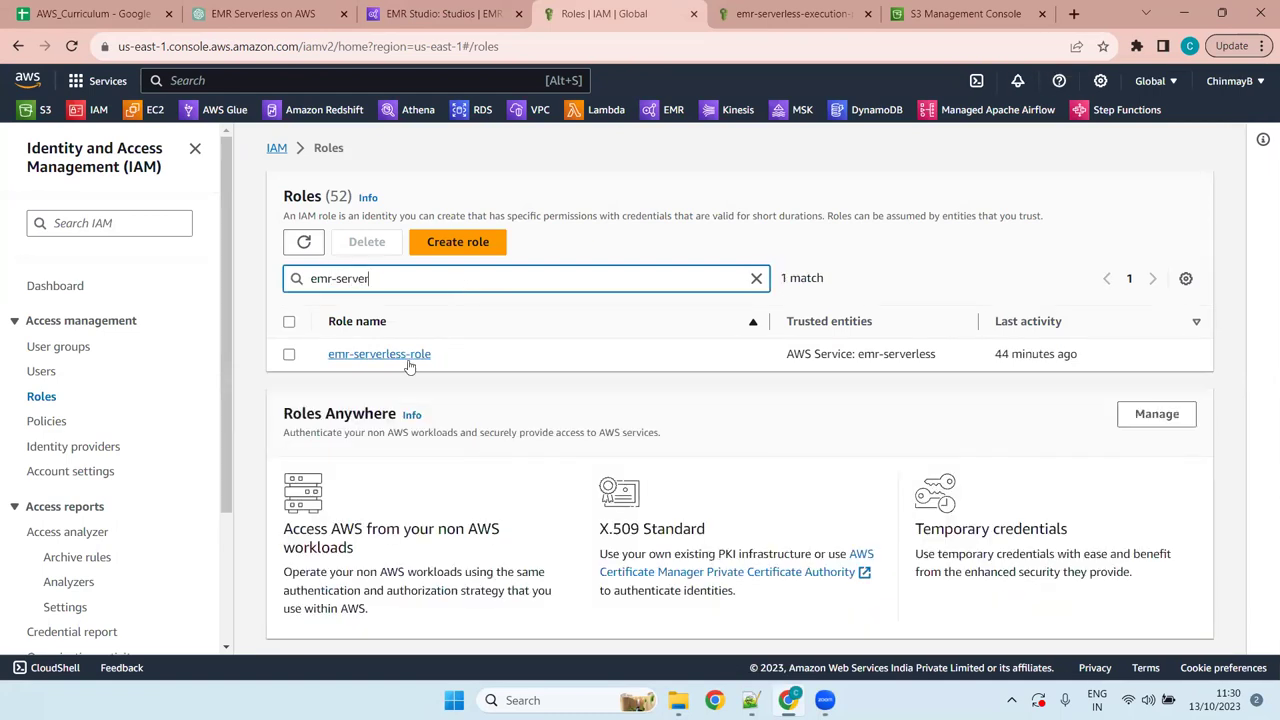
click(409, 357)
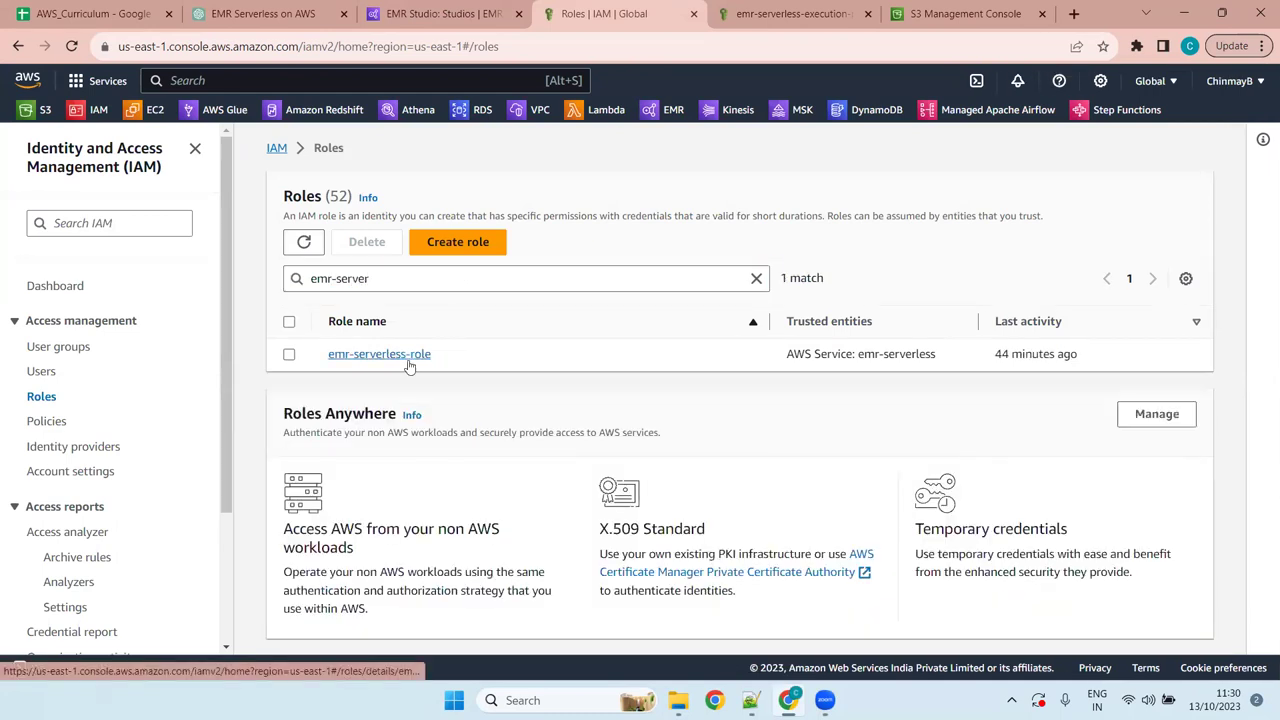
scroll(580, 515, down, 3)
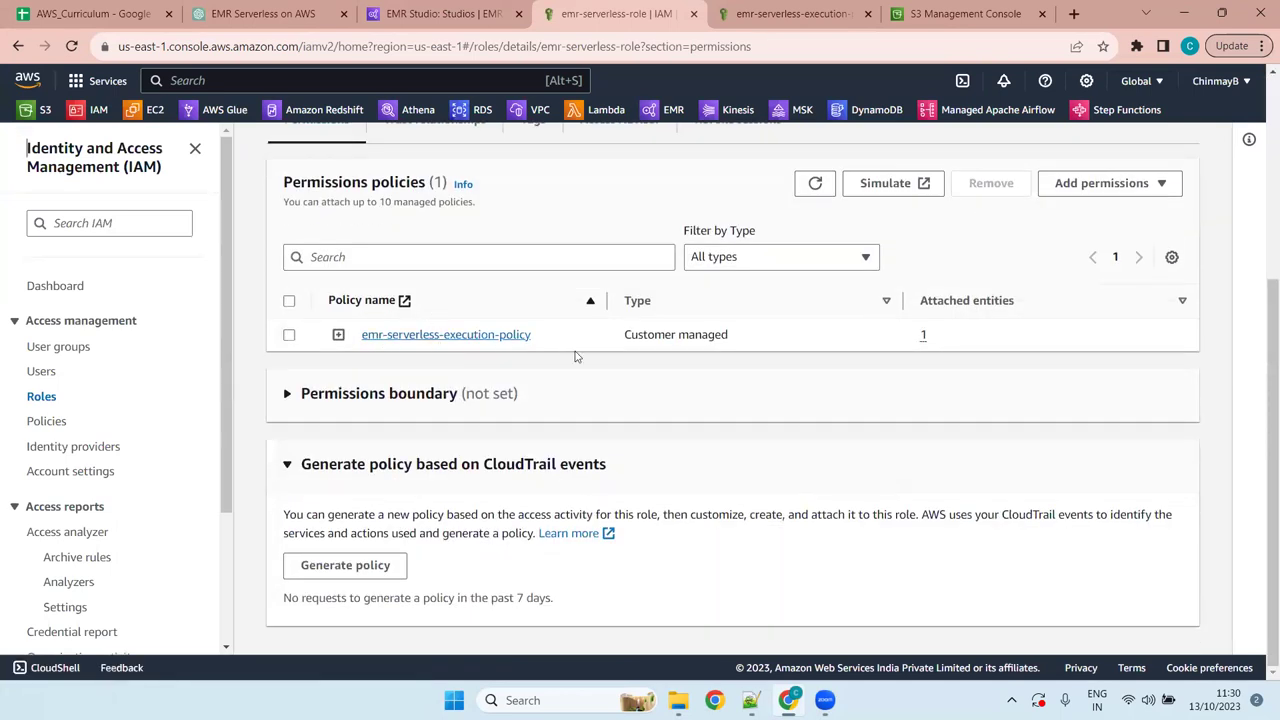
scroll(785, 365, up, 3)
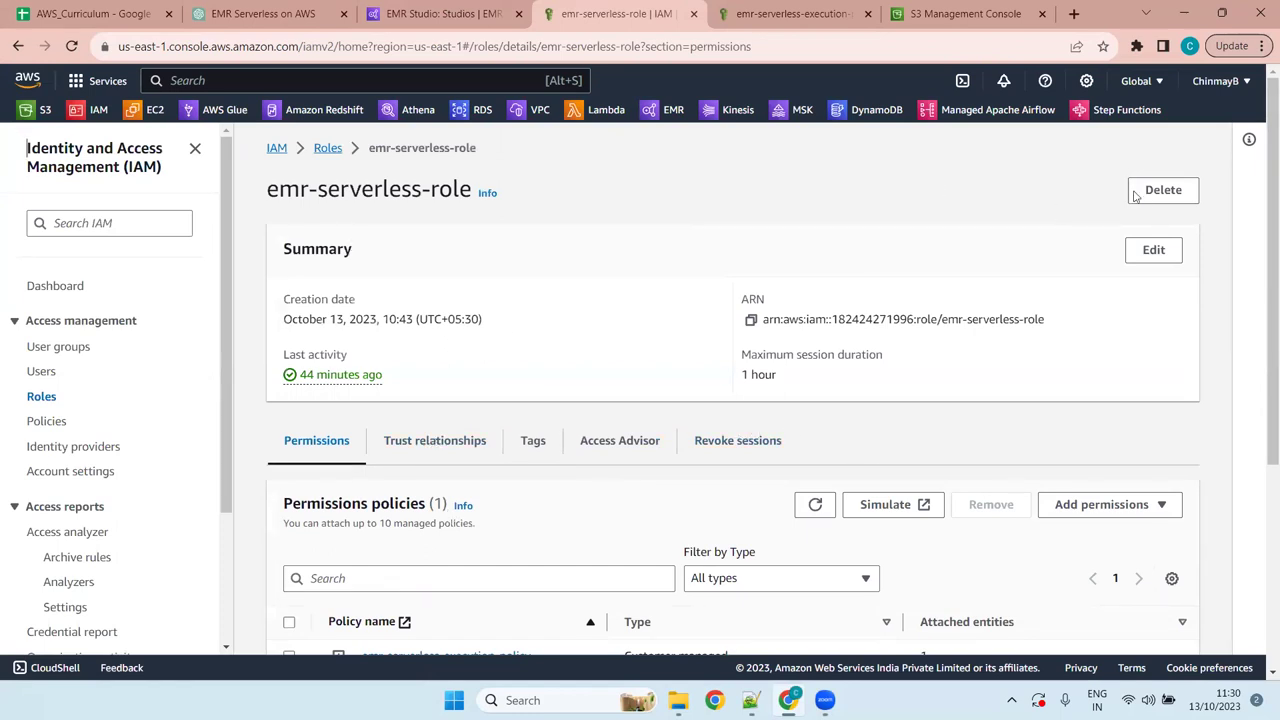
click(1150, 252)
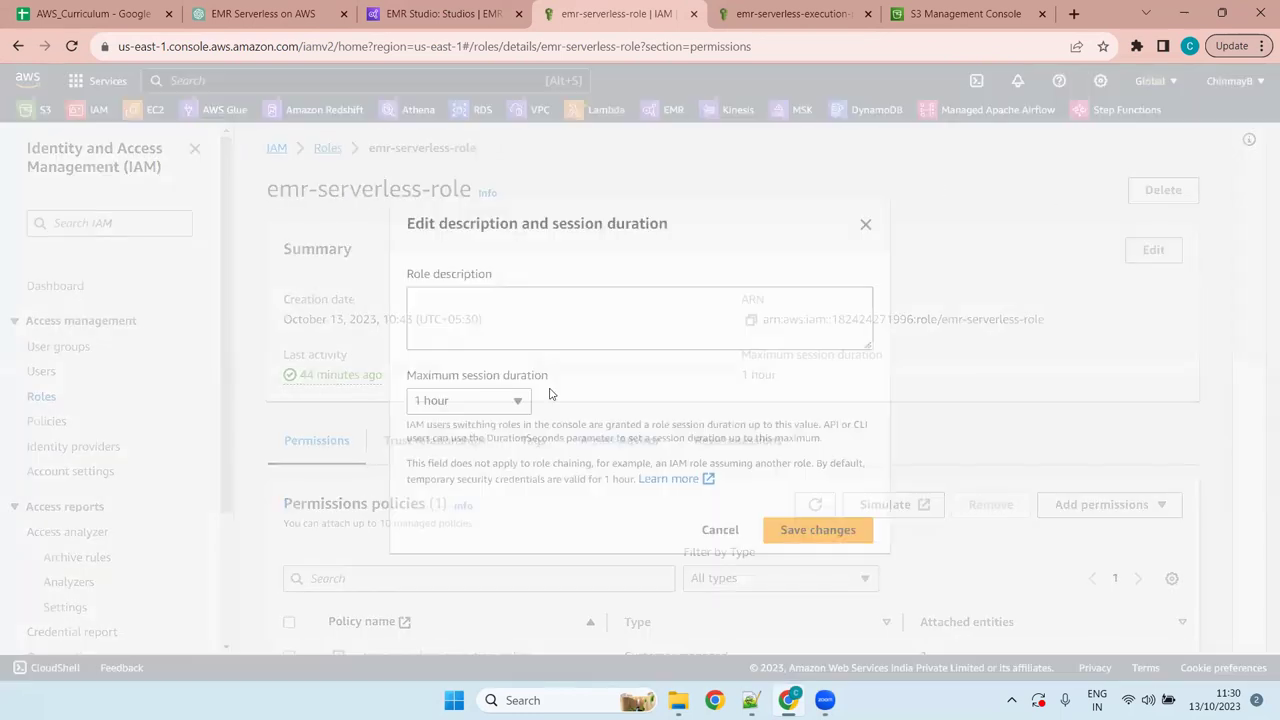
click(872, 222)
scroll(810, 346, down, 3)
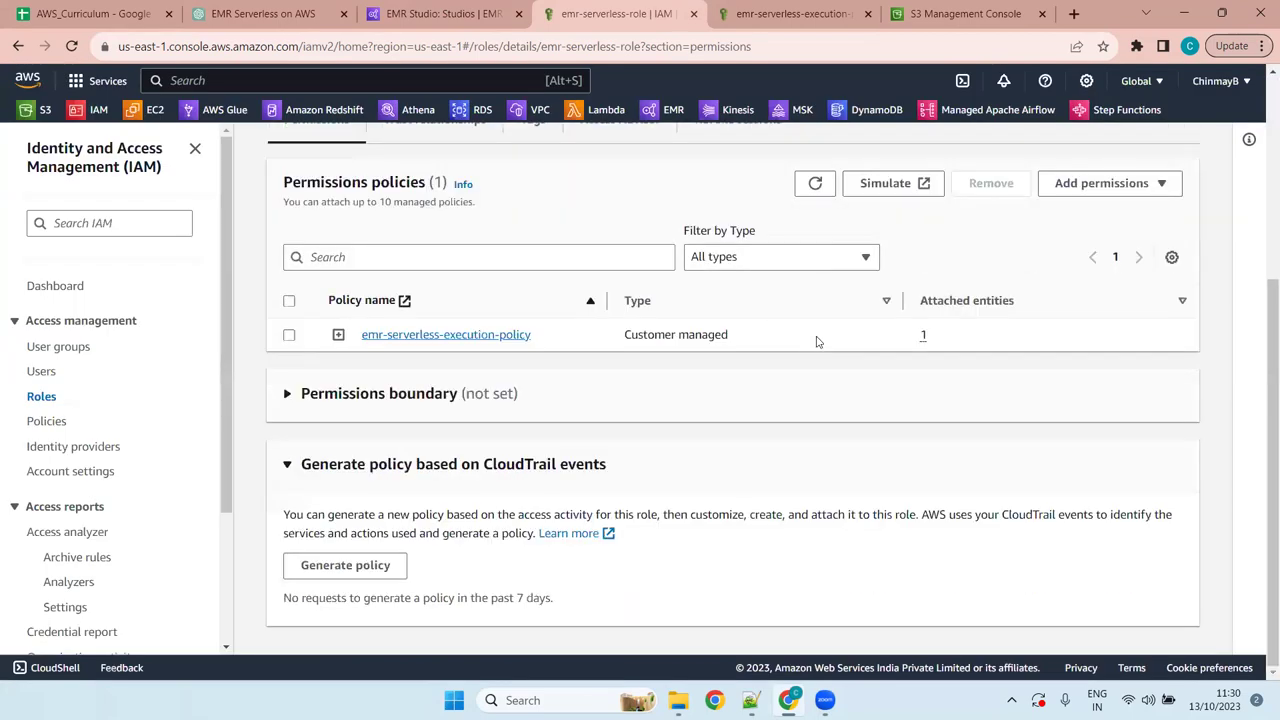
scroll(487, 410, up, 3)
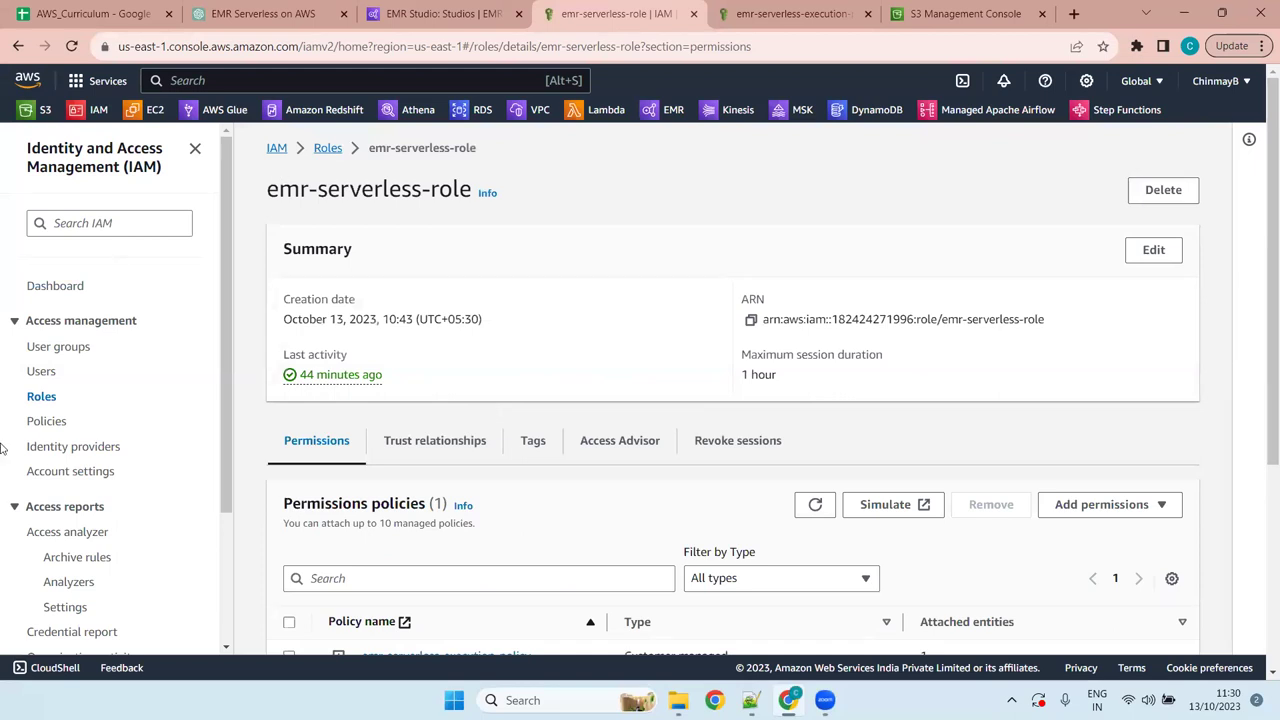
Step: Switch to the EMR Studio list, open ds-studio through its access URL, and start creating an EMR Serverless application
click(478, 10)
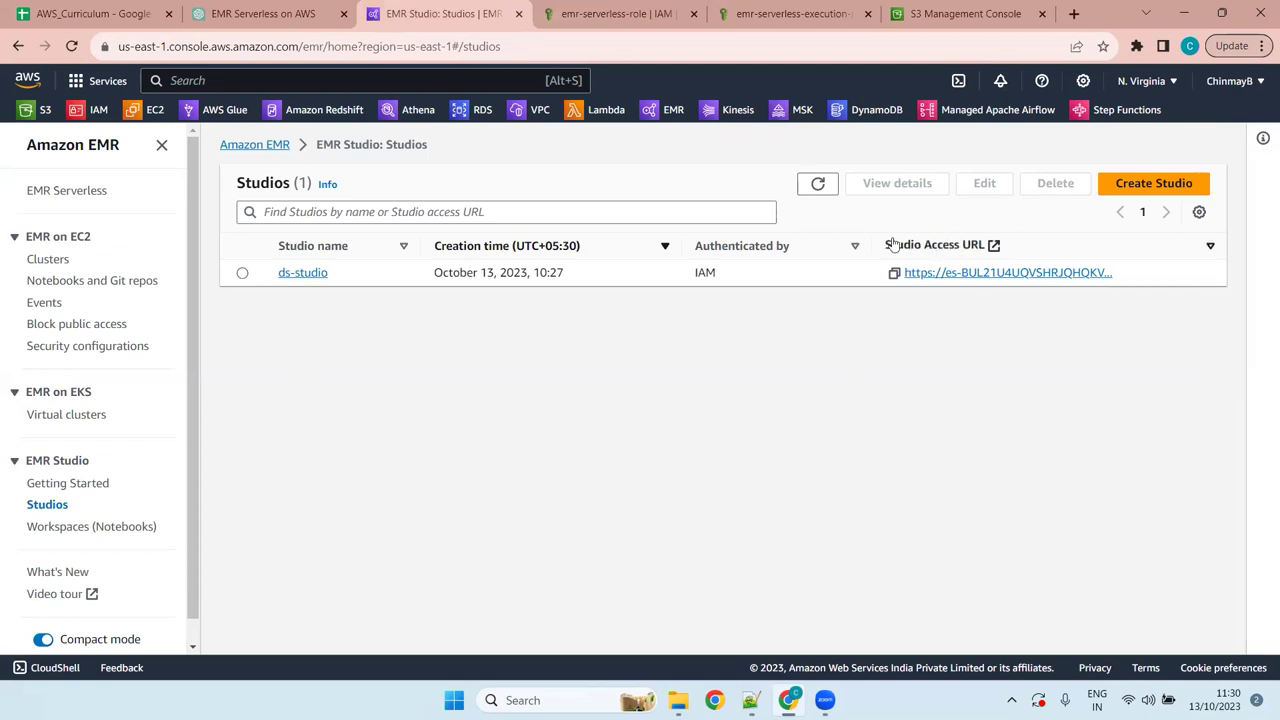
click(960, 273)
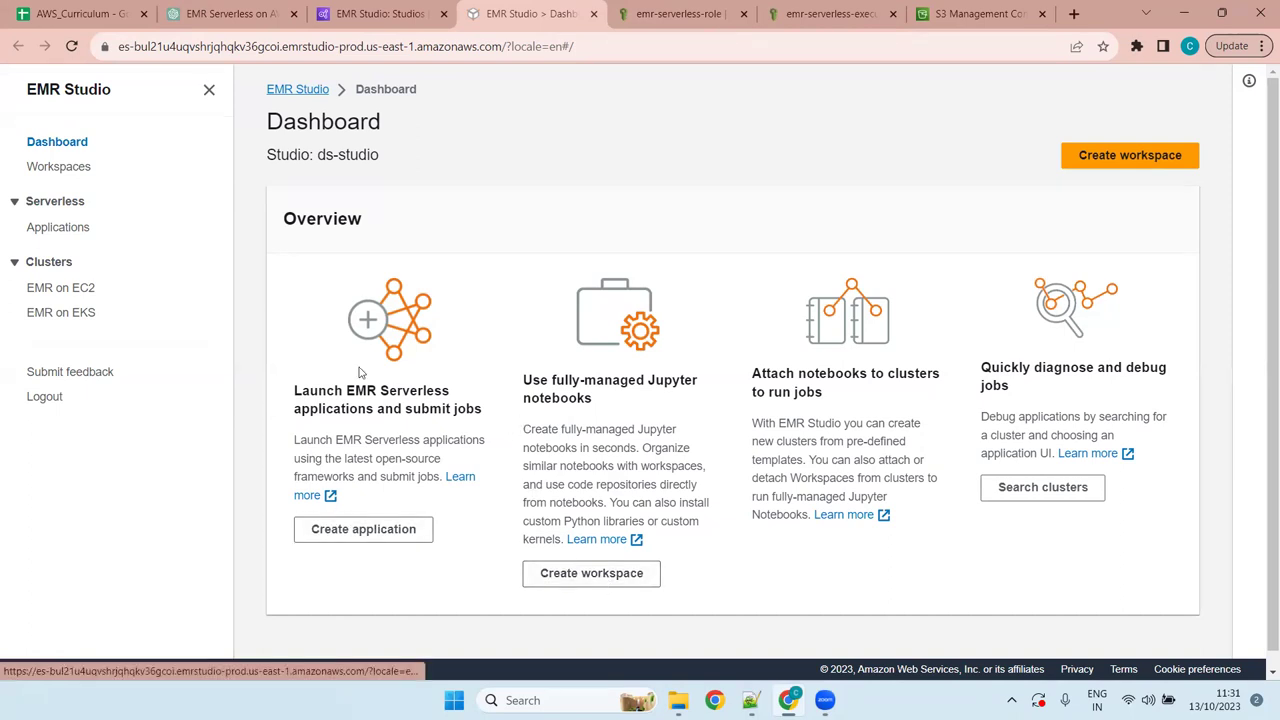
drag(459, 391, 287, 393)
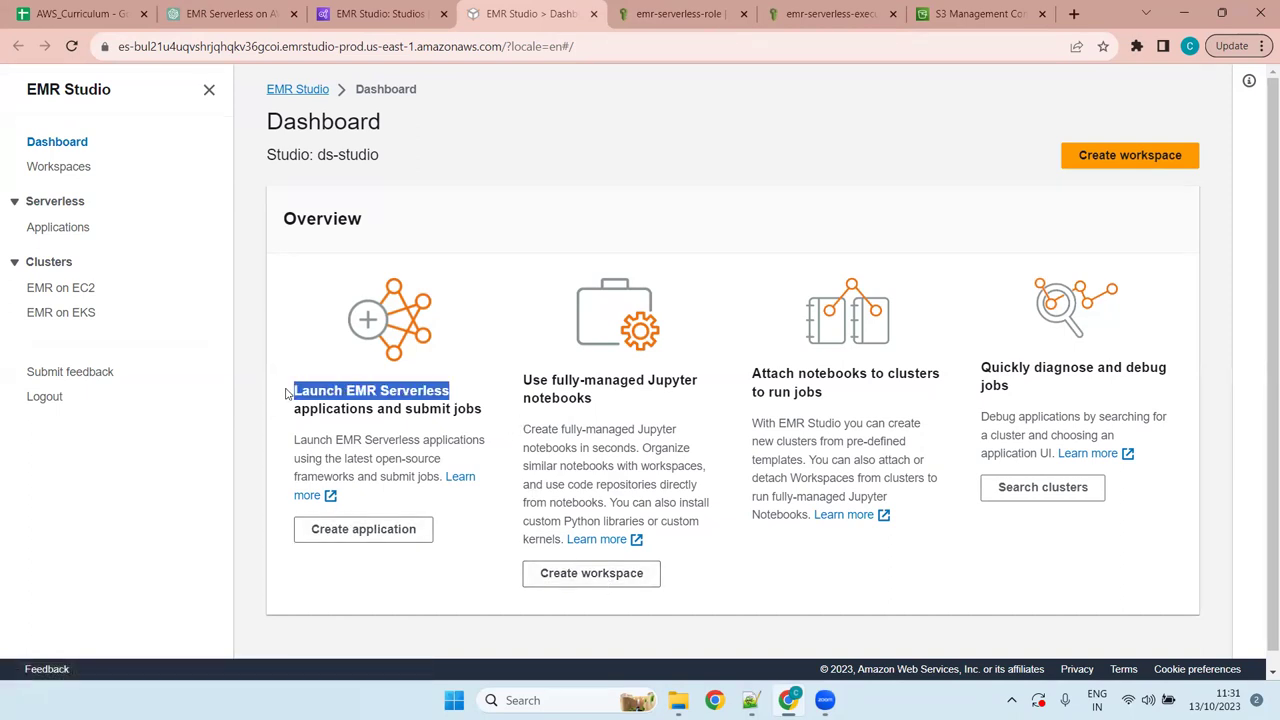
click(364, 533)
Step: Name the new application spark-wordcount-transform
click(205, 304)
text(My_First_Application)
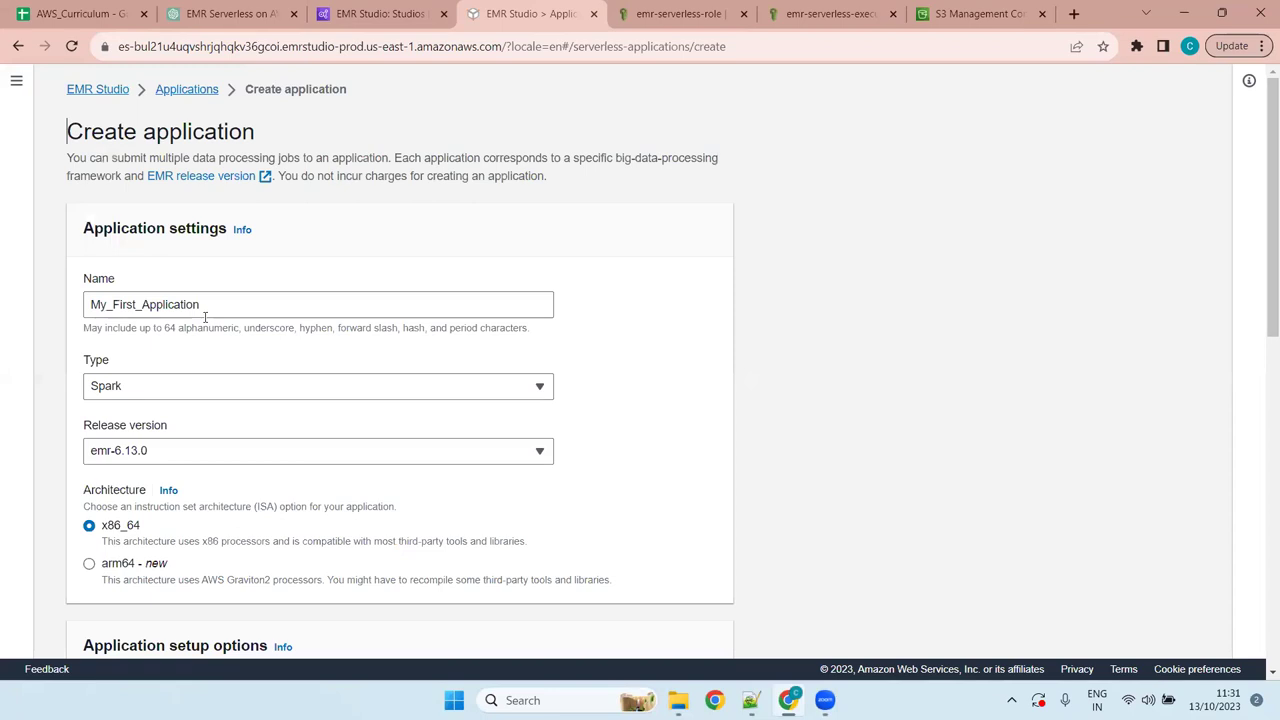
drag(205, 305, 7, 308)
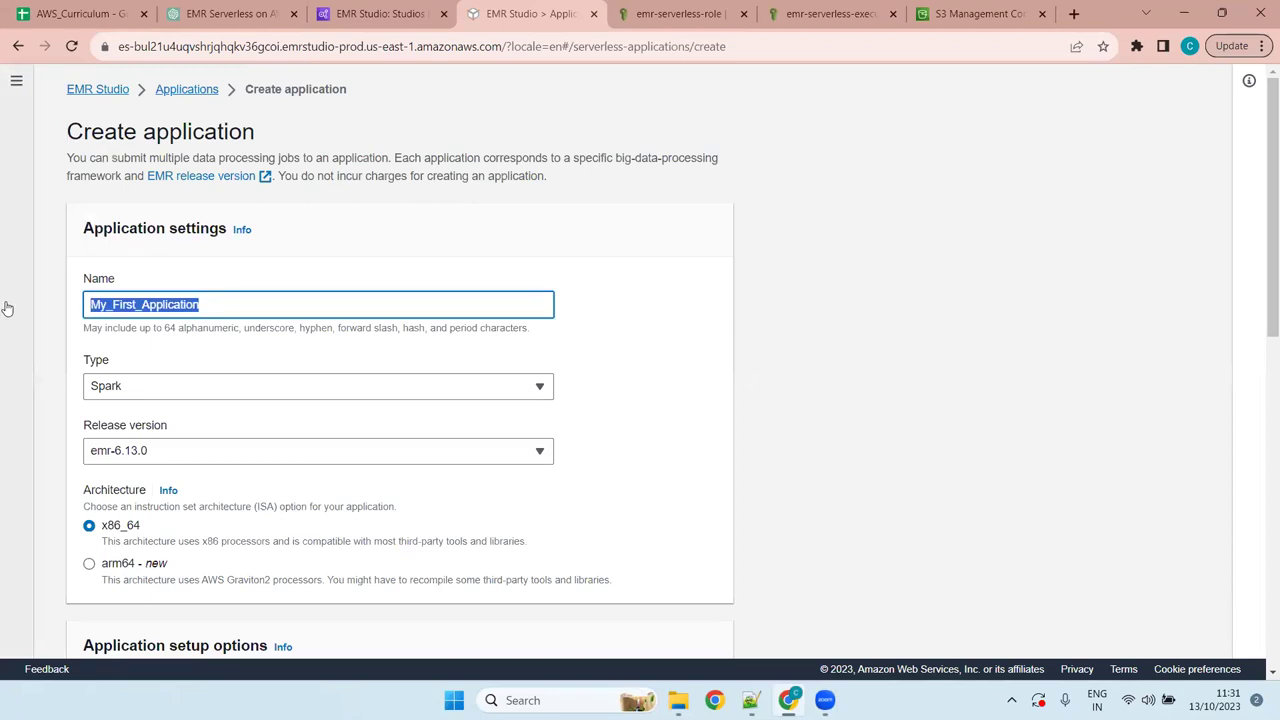
text(spark-transform)
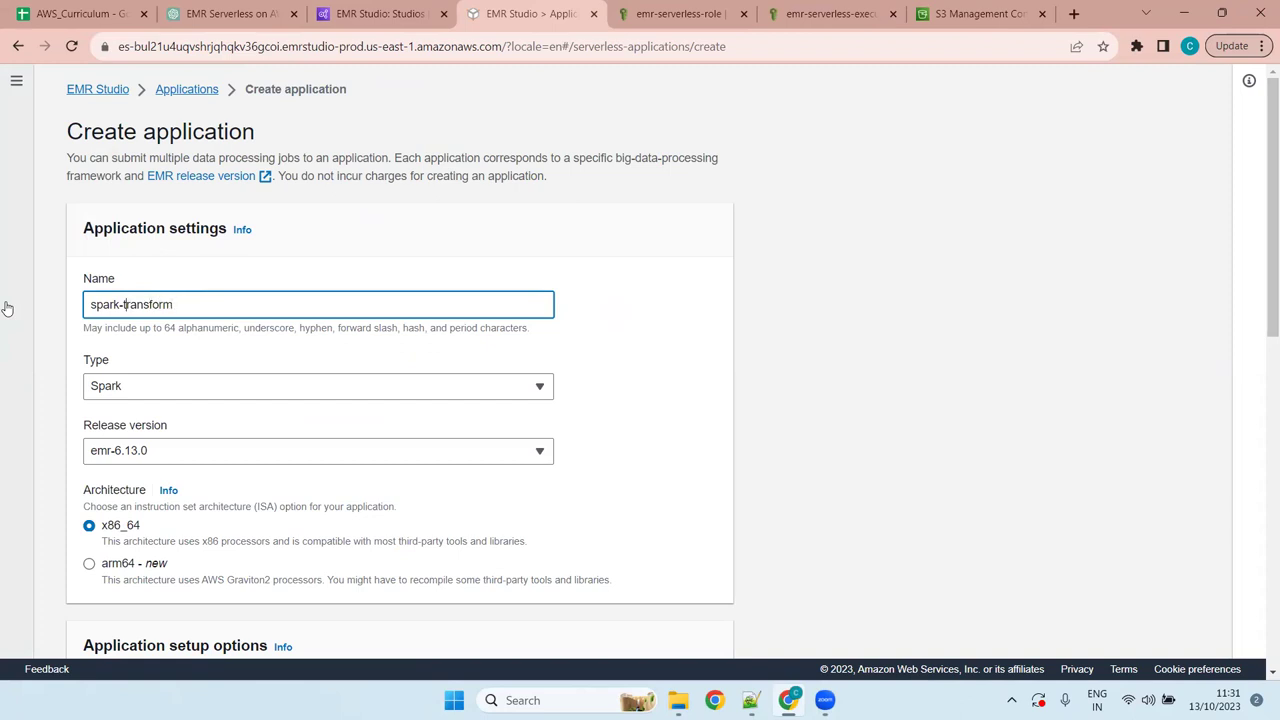
text(wordcount_)
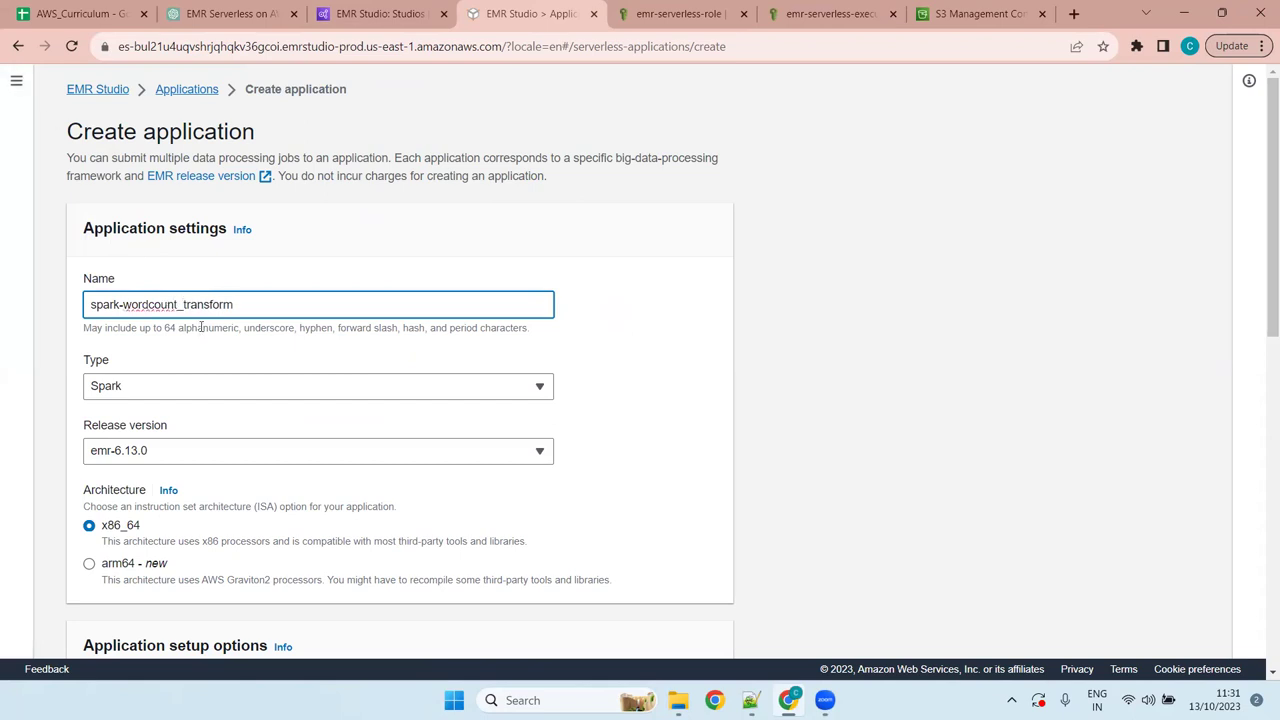
key(BackSpace)
text(-)
Step: Check the available application types, keep Spark with the default settings, and create the application
scroll(1100, 235, down, 2)
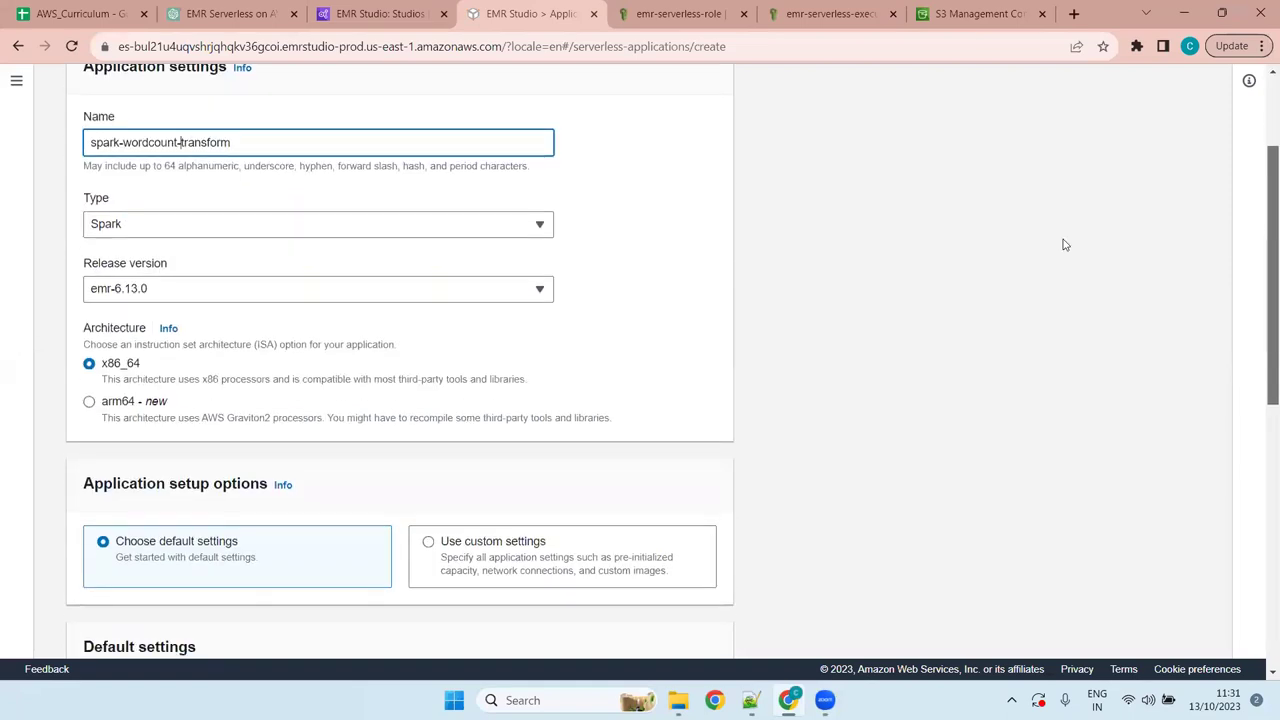
click(478, 227)
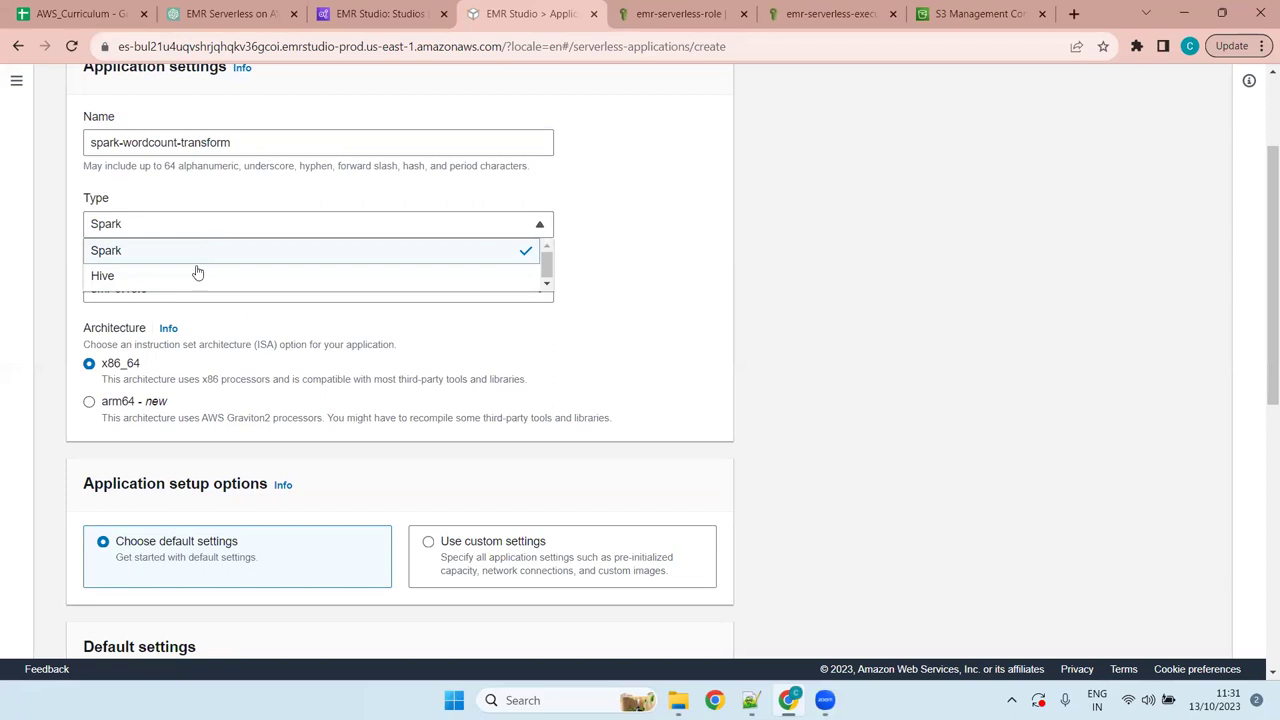
click(274, 225)
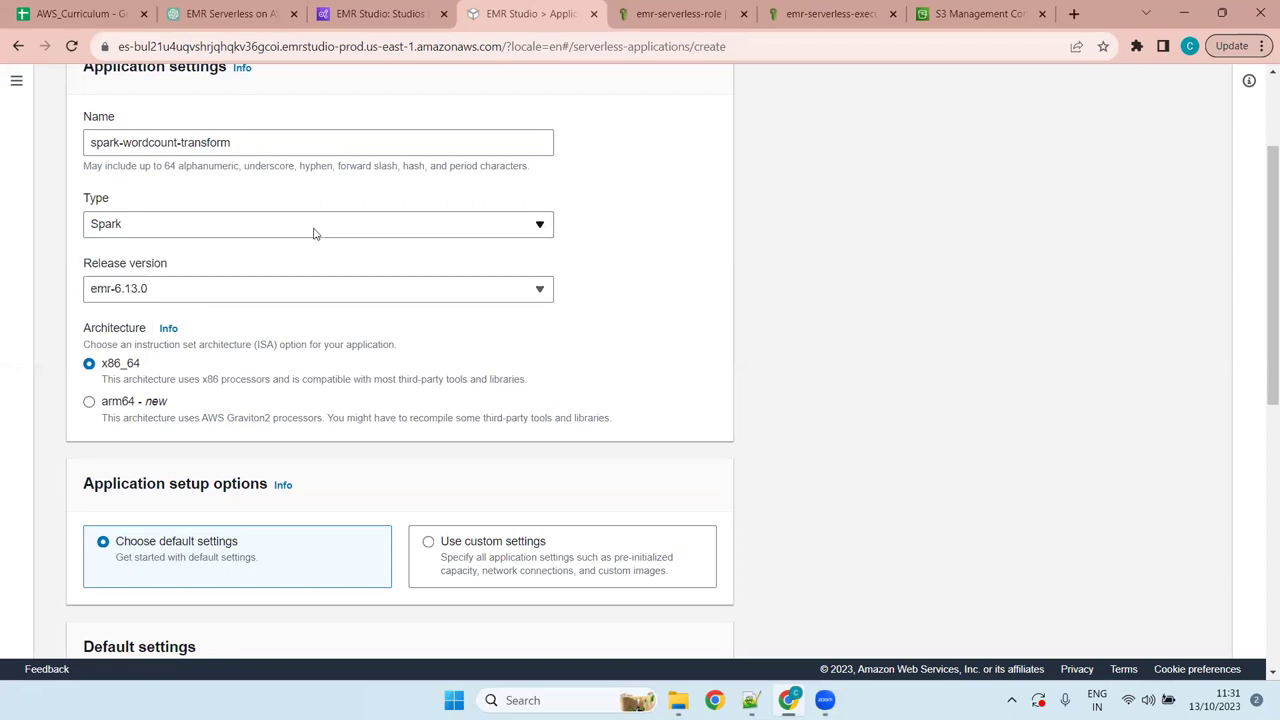
click(313, 233)
click(313, 233)
drag(1262, 256, 1262, 573)
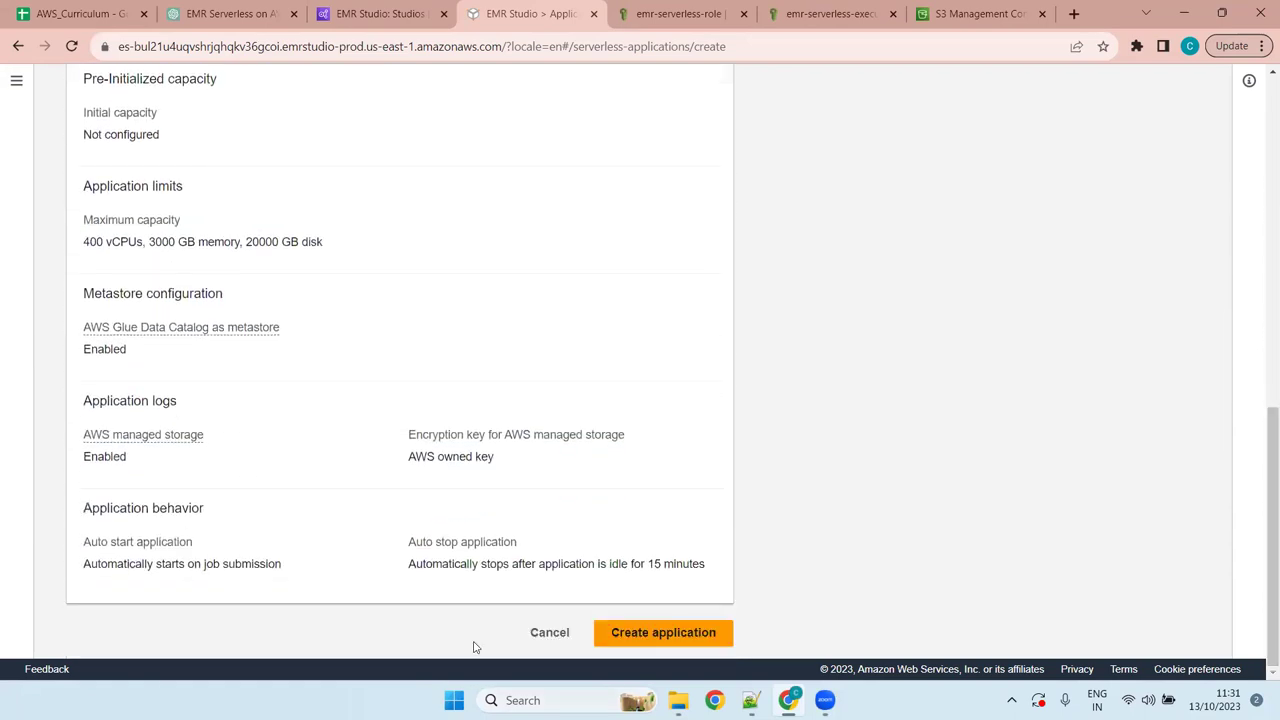
click(670, 634)
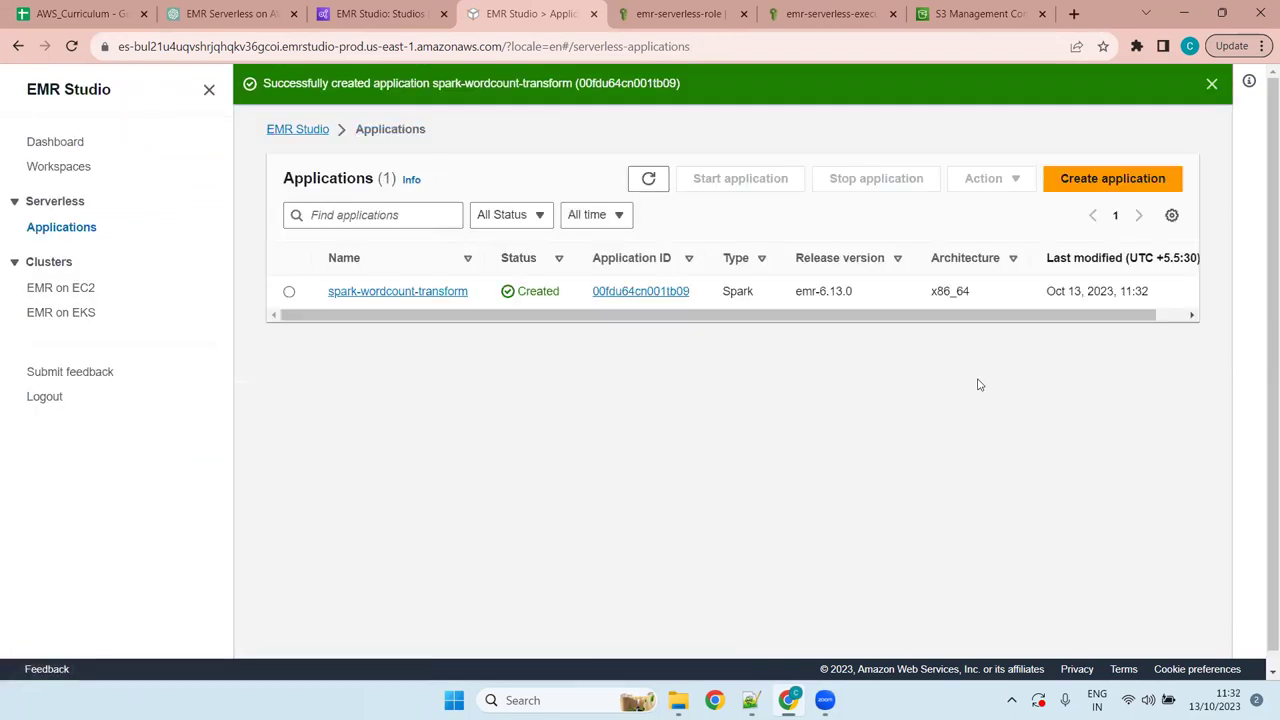
Step: Open the spark-wordcount-transform application and examine its job runs, properties and available actions
click(418, 292)
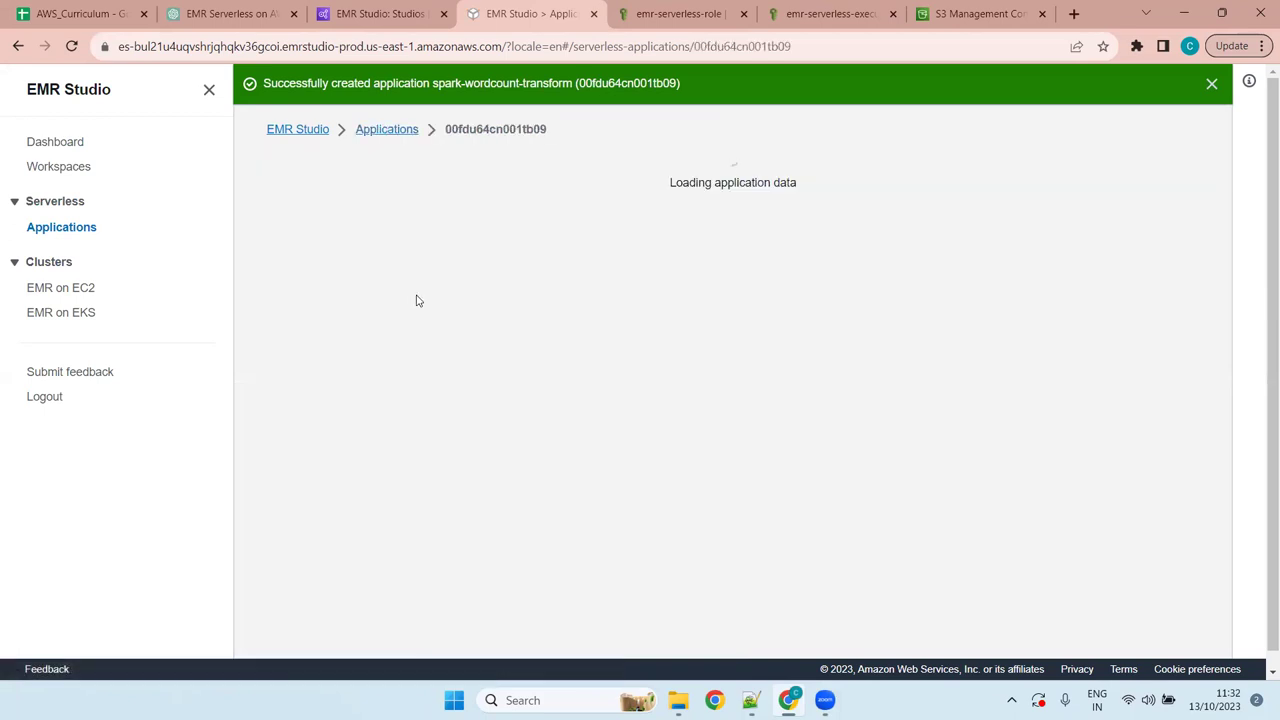
scroll(508, 334, down, 3)
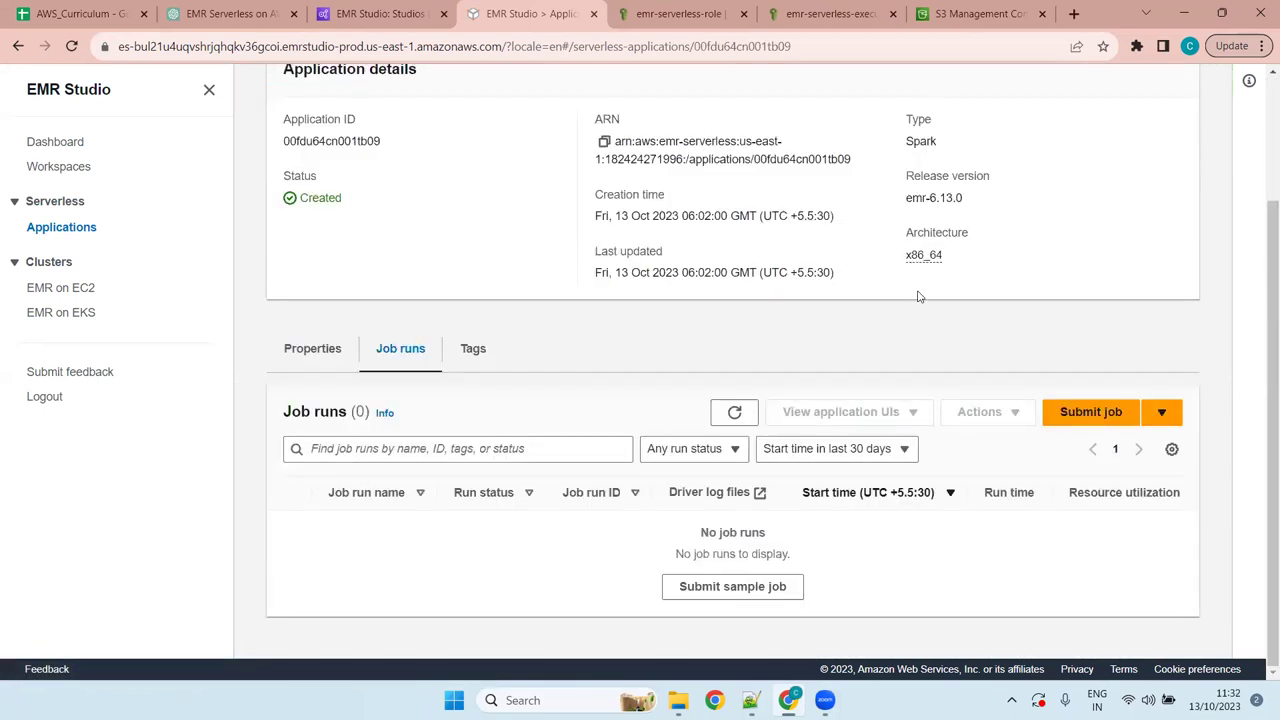
click(312, 350)
scroll(672, 321, down, 5)
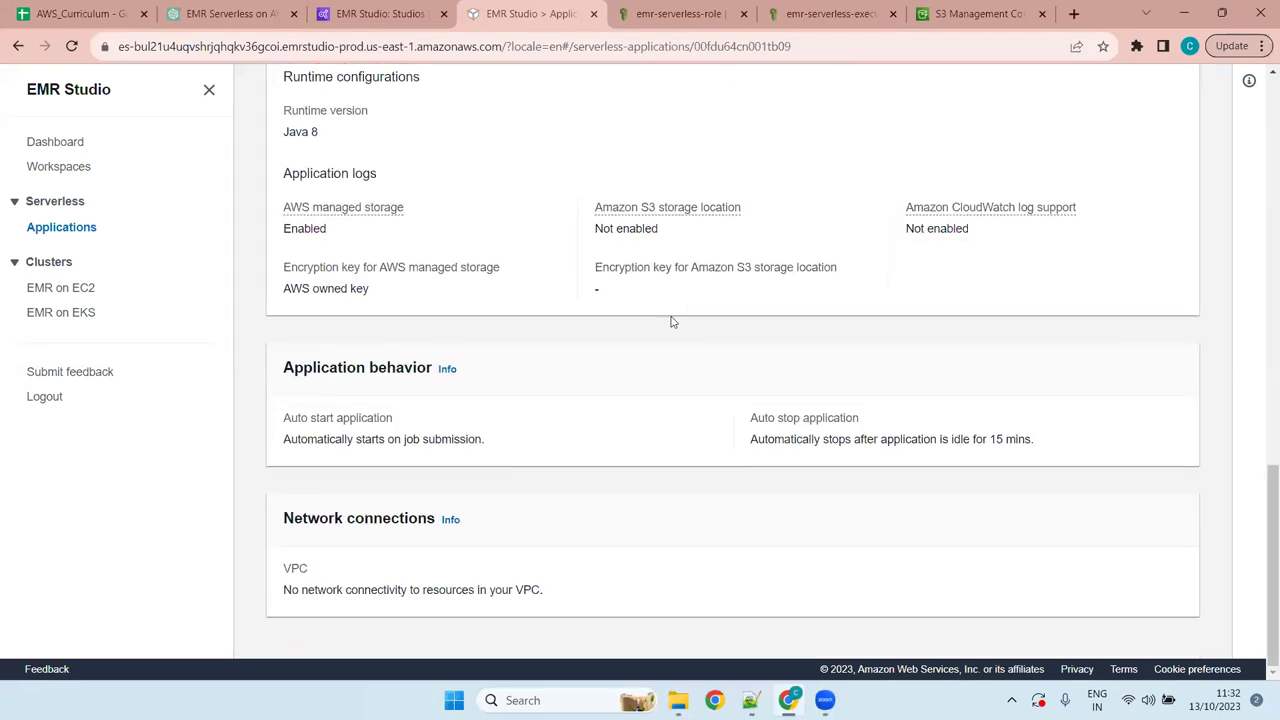
scroll(672, 321, up, 10)
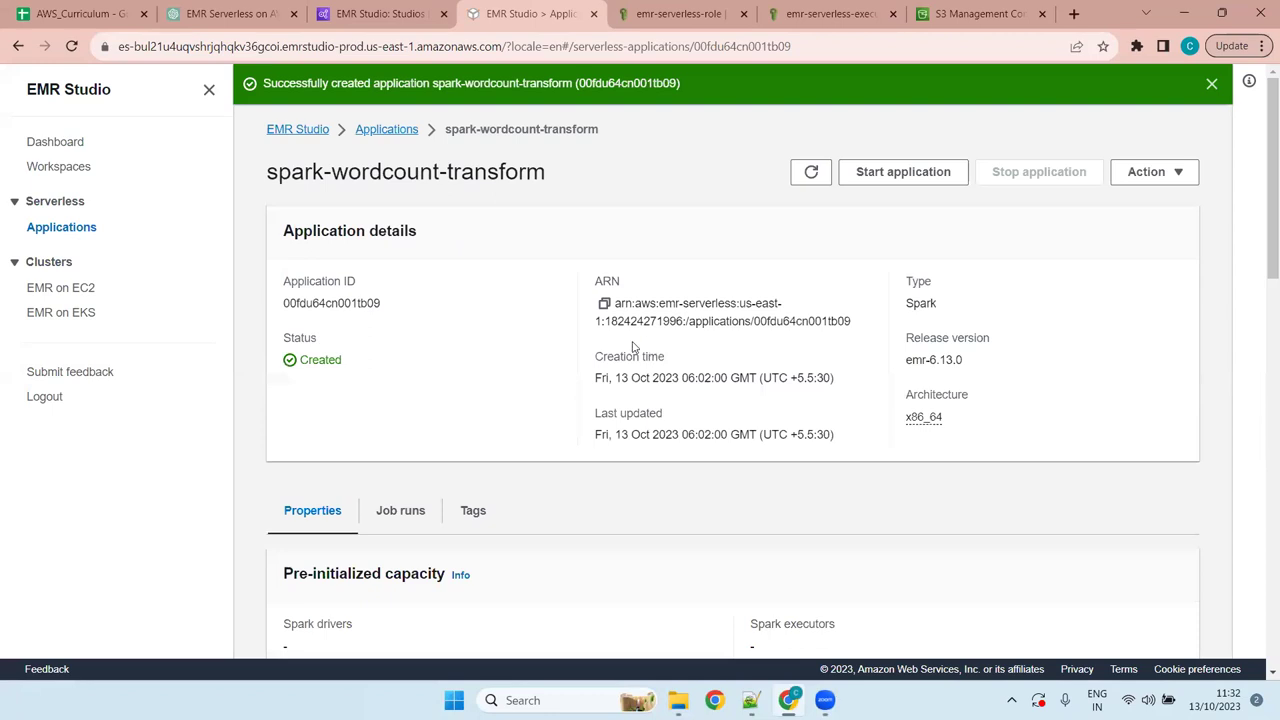
click(1170, 138)
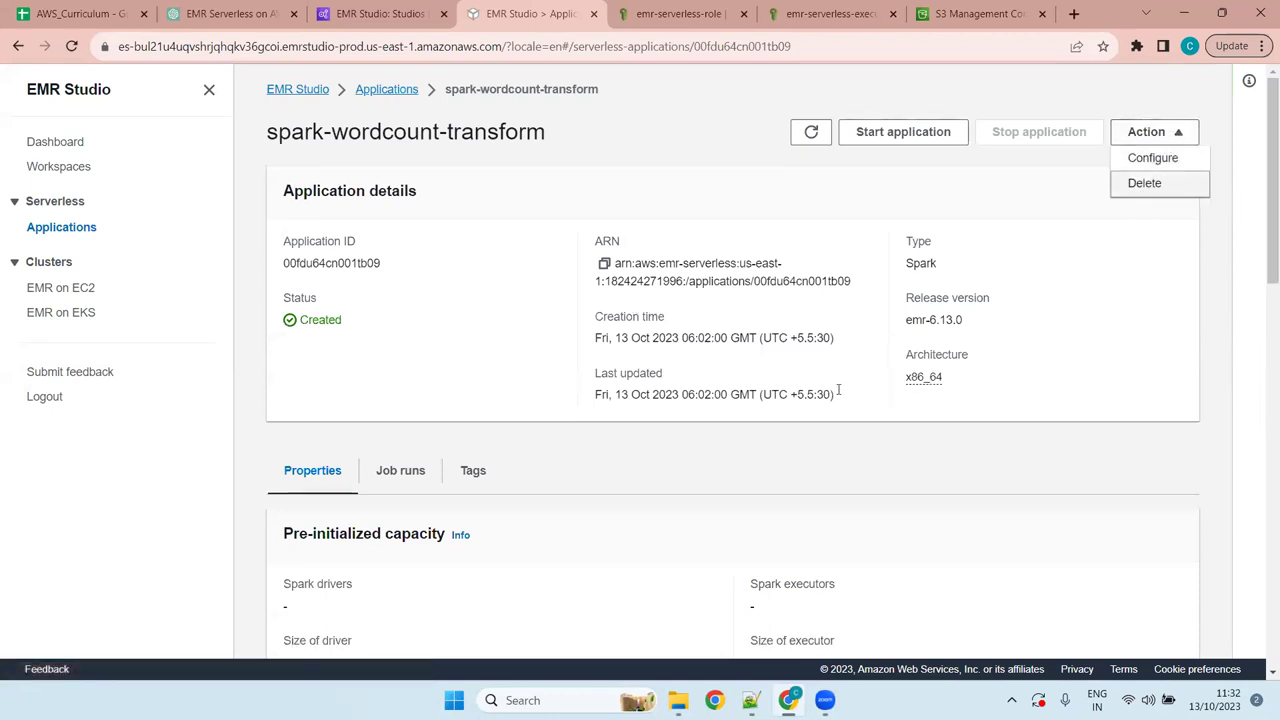
scroll(625, 580, down, 8)
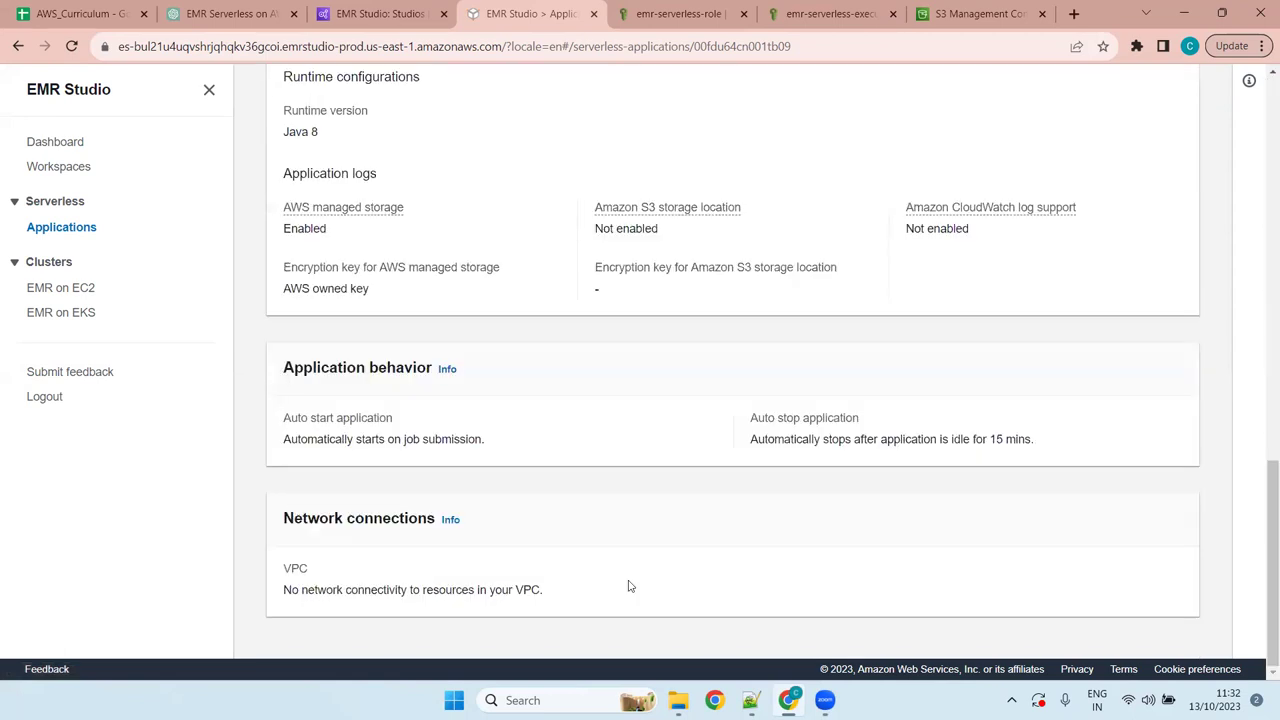
scroll(615, 540, up, 8)
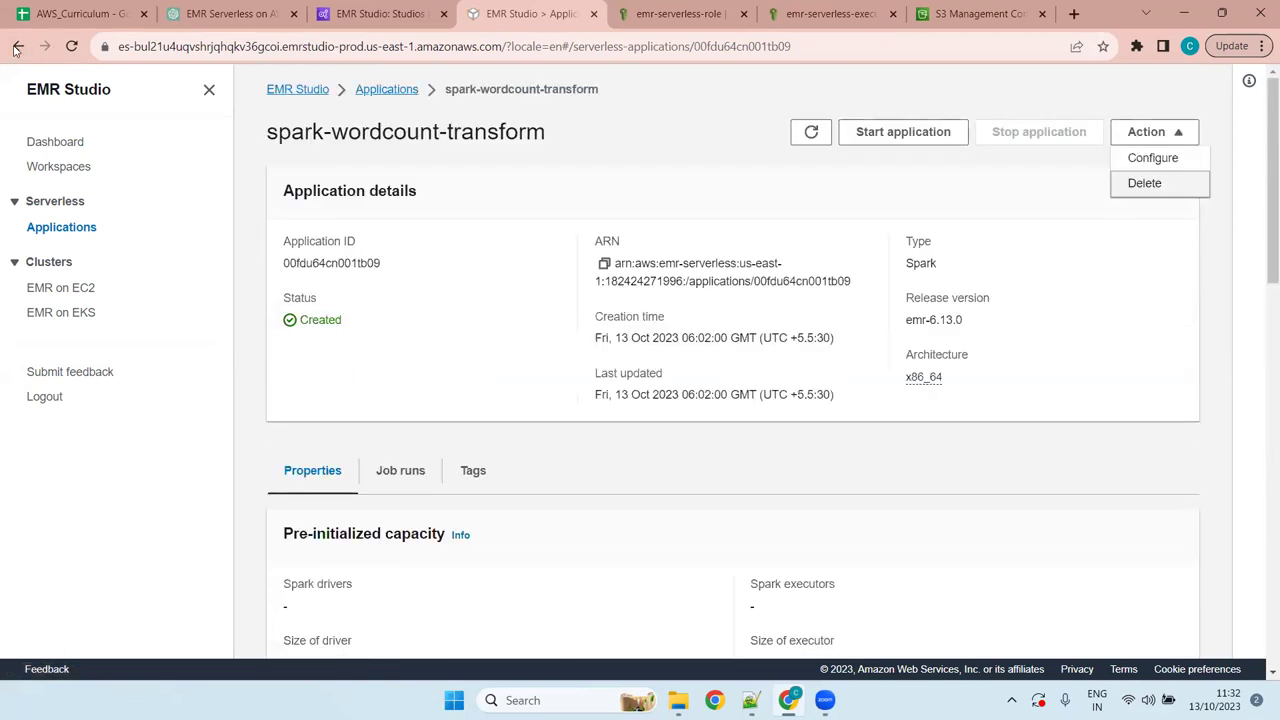
Step: Return to the applications list, reopen spark-wordcount-transform, and start submitting a new job from its job runs
click(395, 111)
click(405, 92)
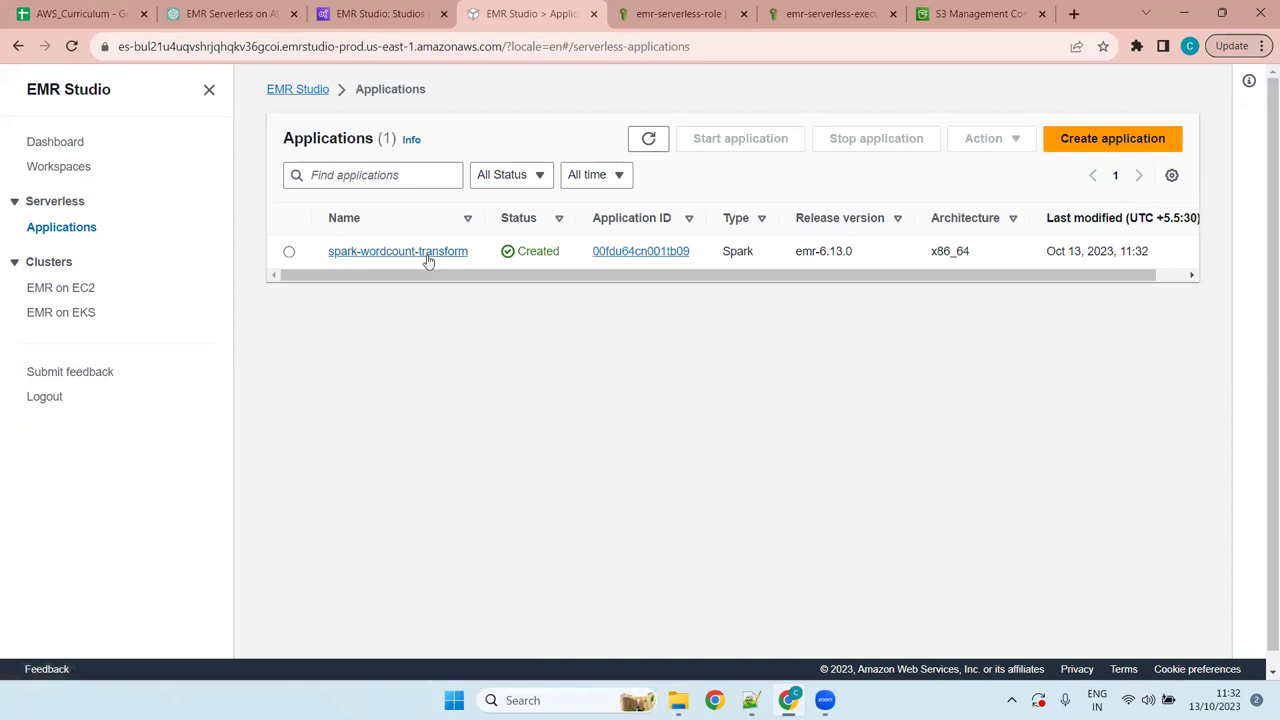
click(428, 252)
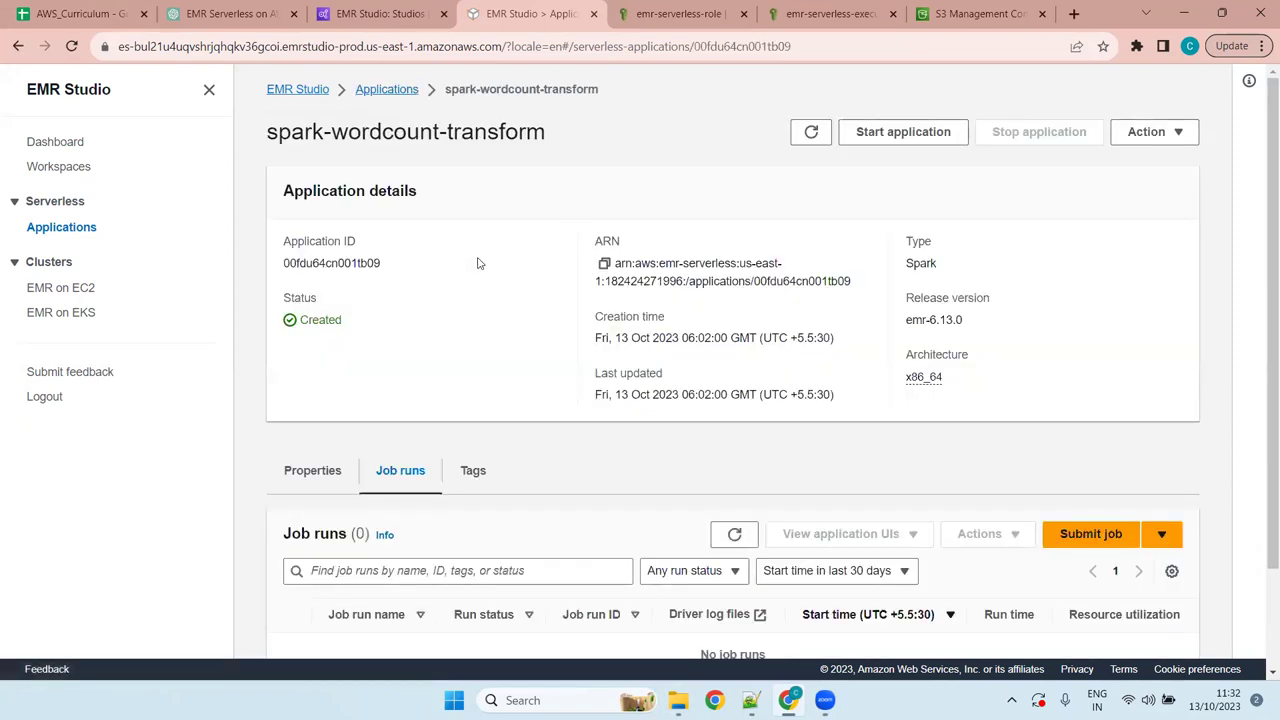
scroll(679, 383, down, 2)
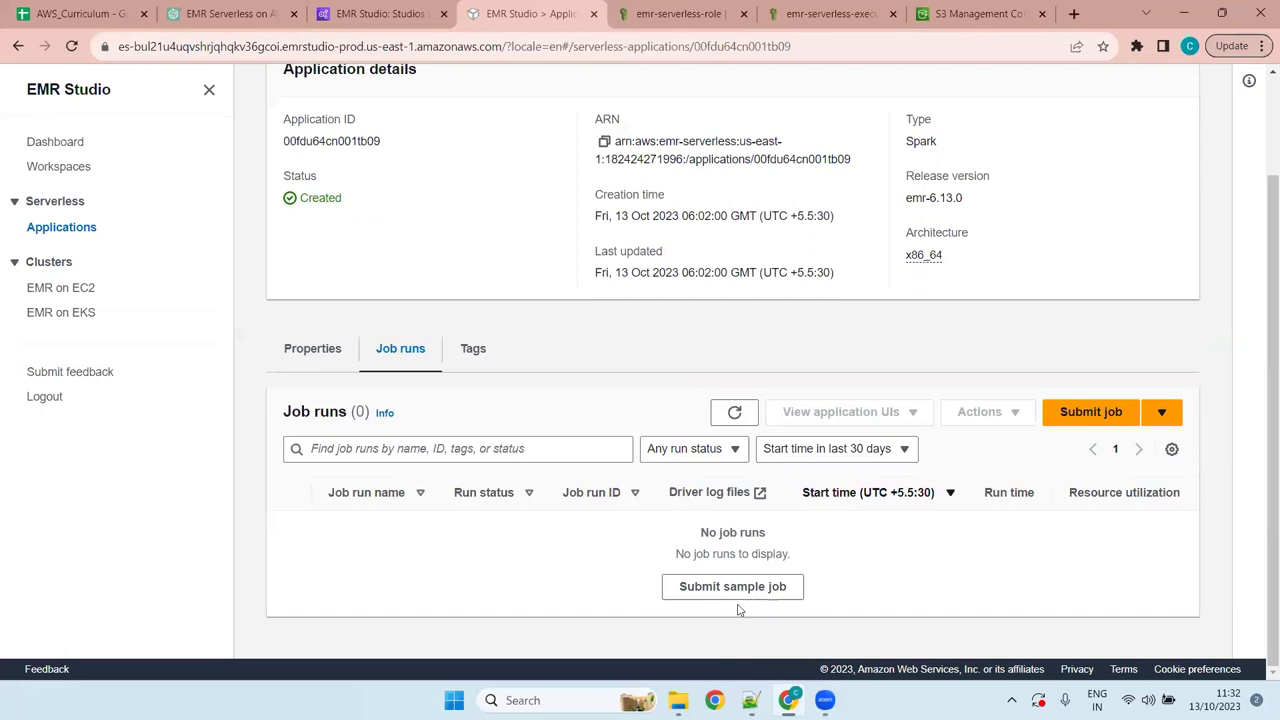
click(1085, 411)
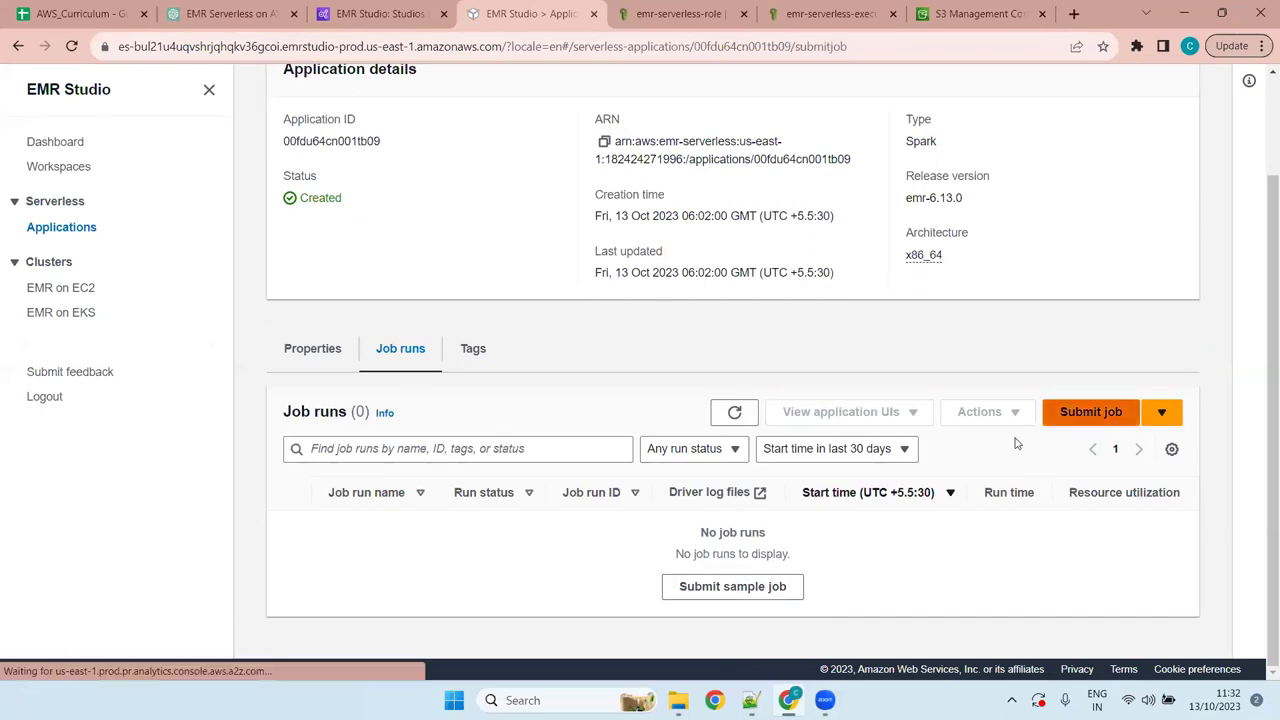
scroll(330, 262, up, 2)
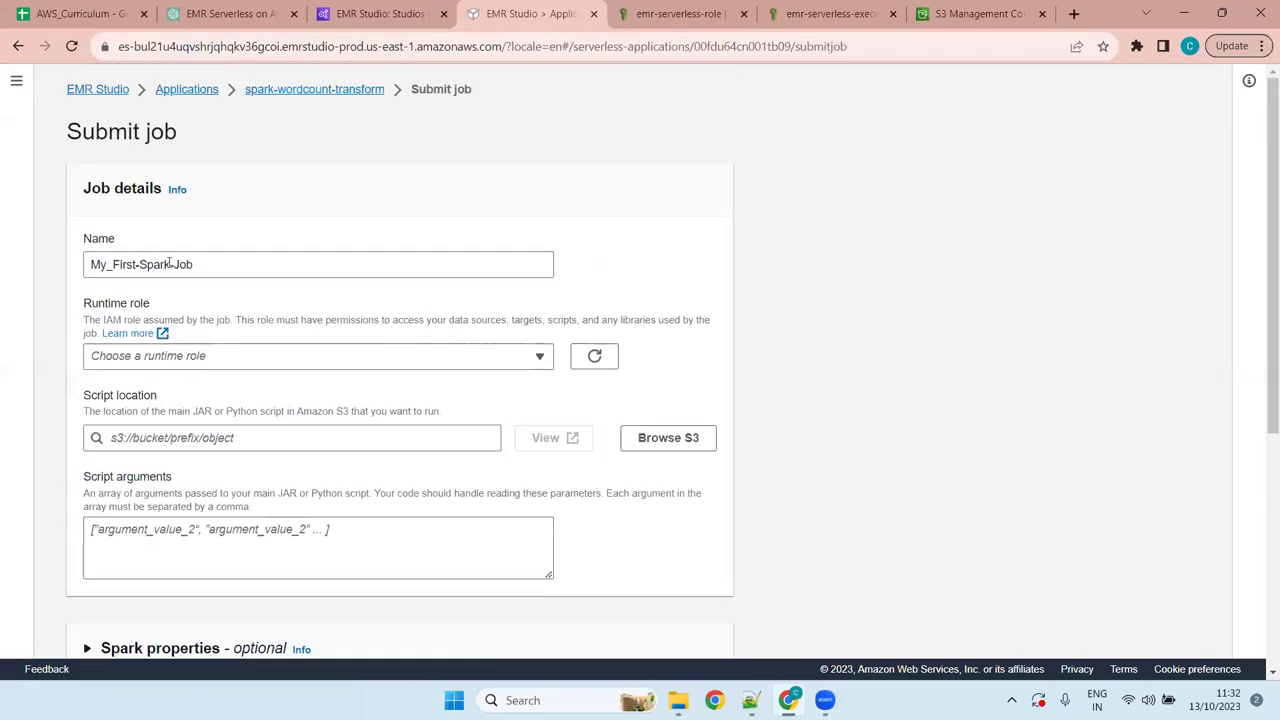
Step: Name the job wordcount-transform and choose emr-serverless-role as its runtime role
triple_click(229, 258)
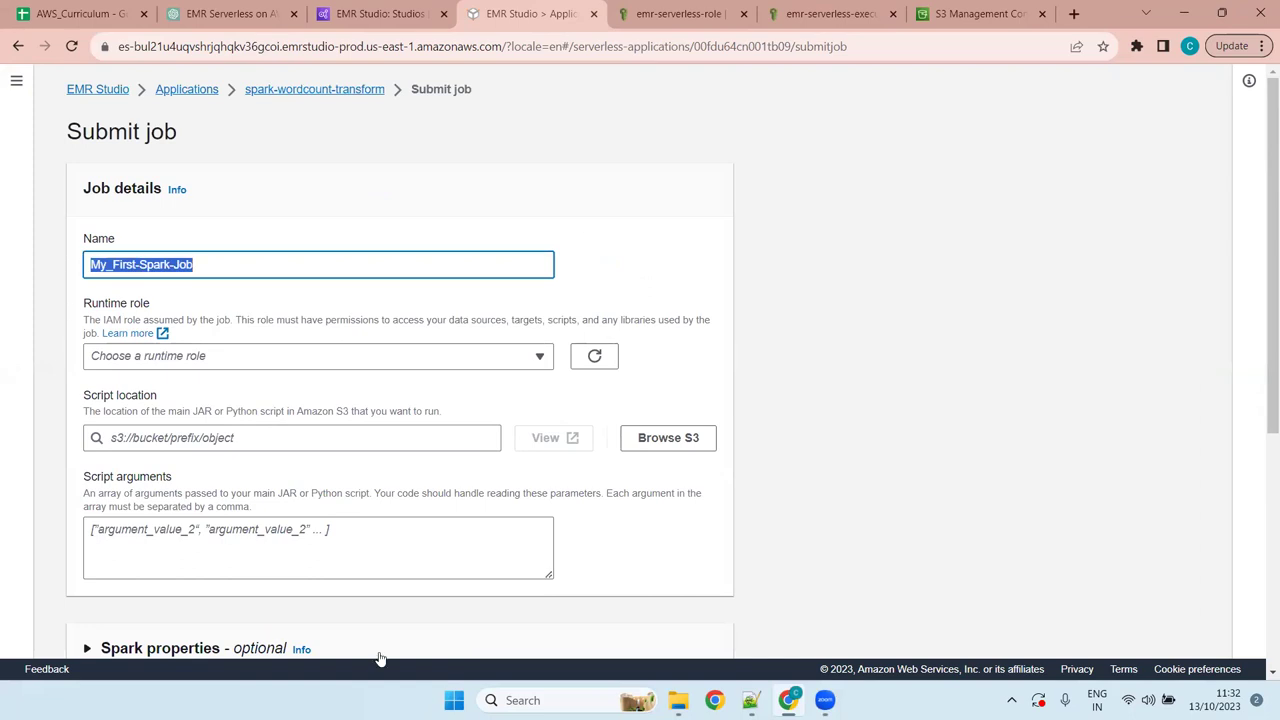
text(wordcount-transform)
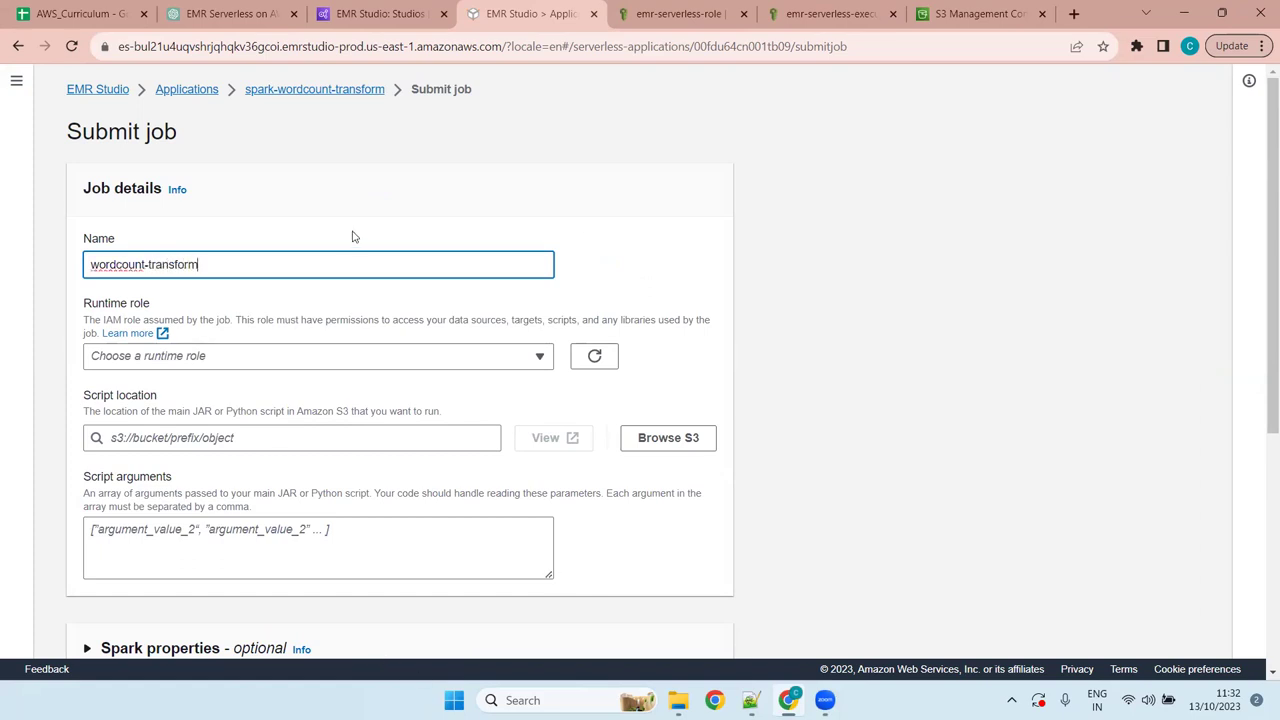
click(287, 362)
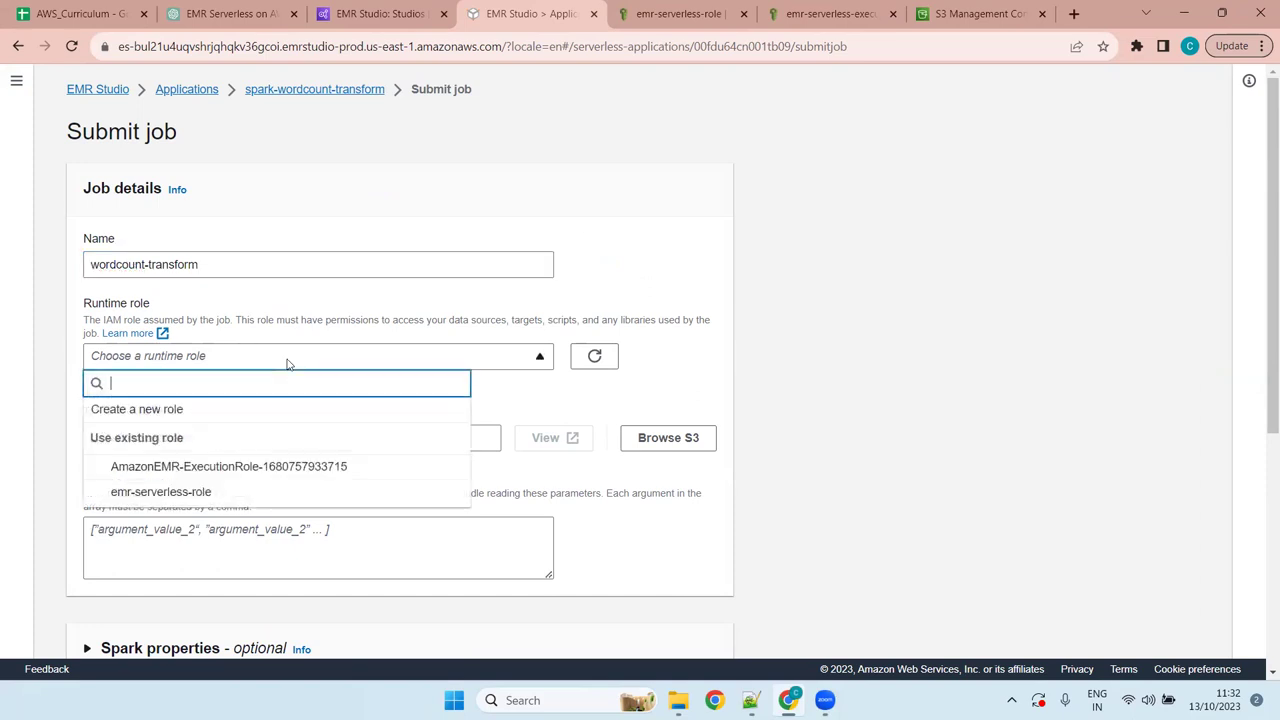
click(204, 492)
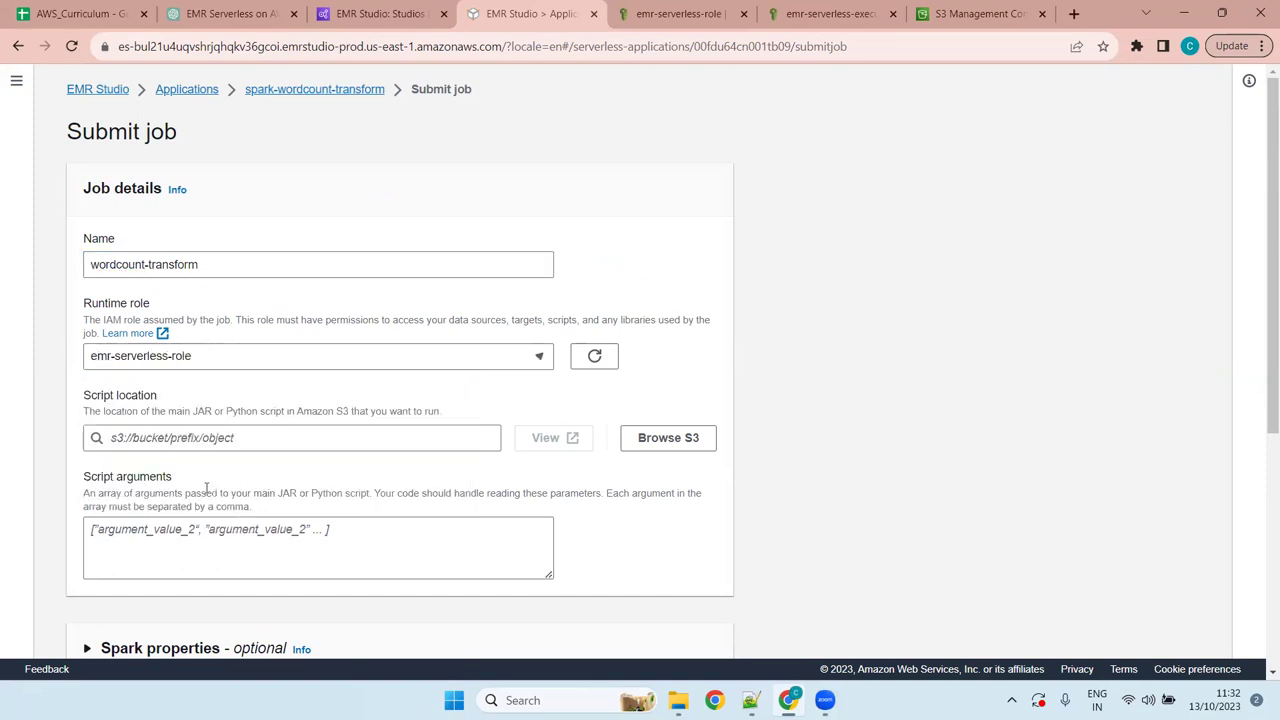
Step: Set the script location to wordcount.py in the EMR/script folder of the cab-data-science-demo S3 bucket
click(660, 440)
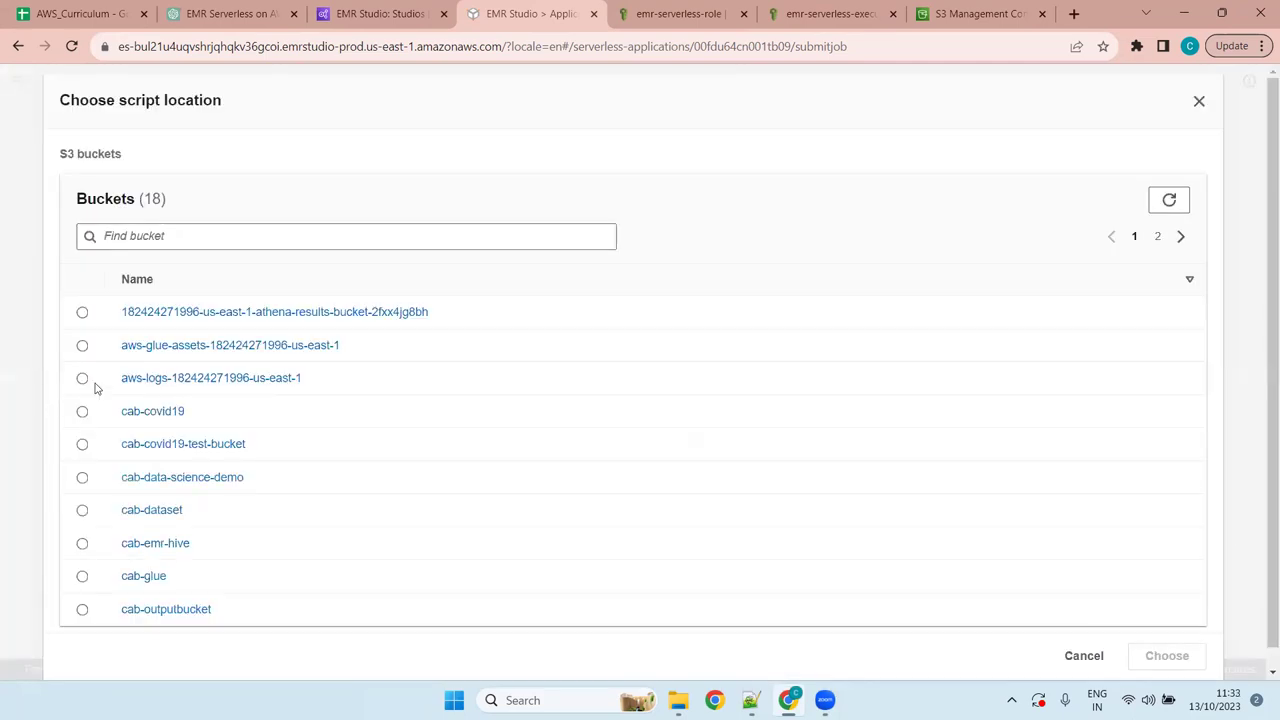
click(219, 478)
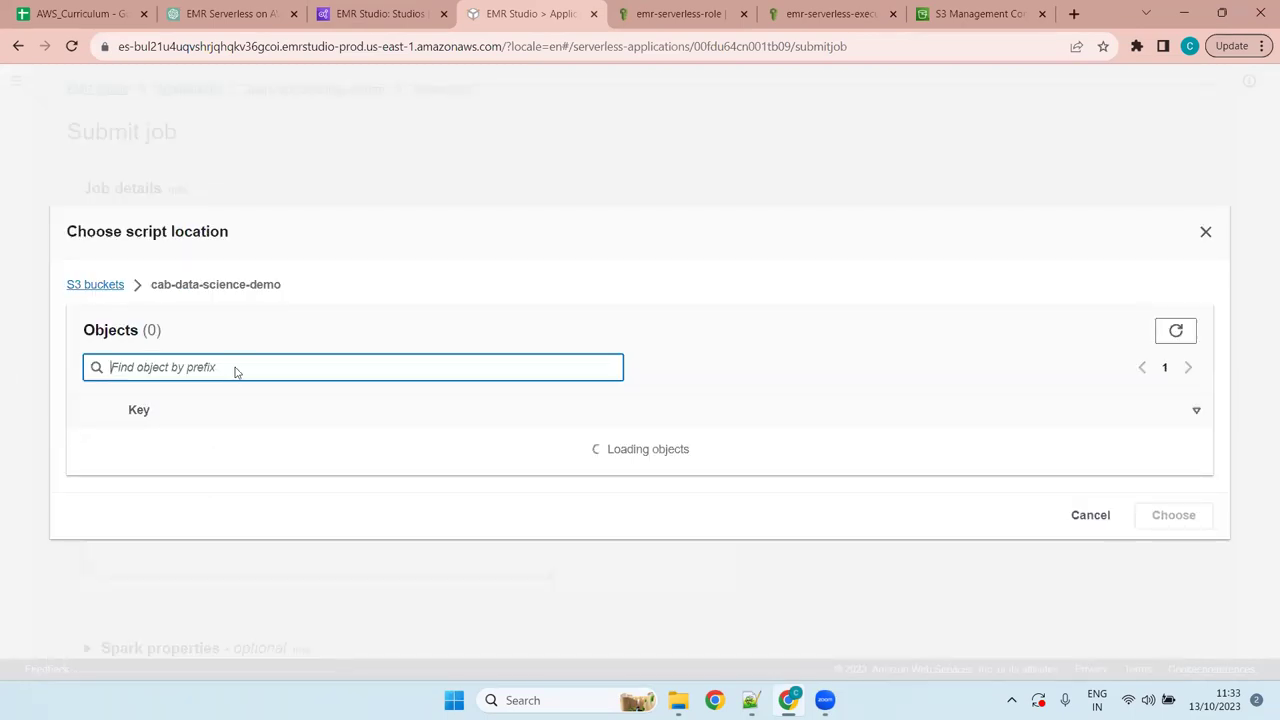
click(158, 368)
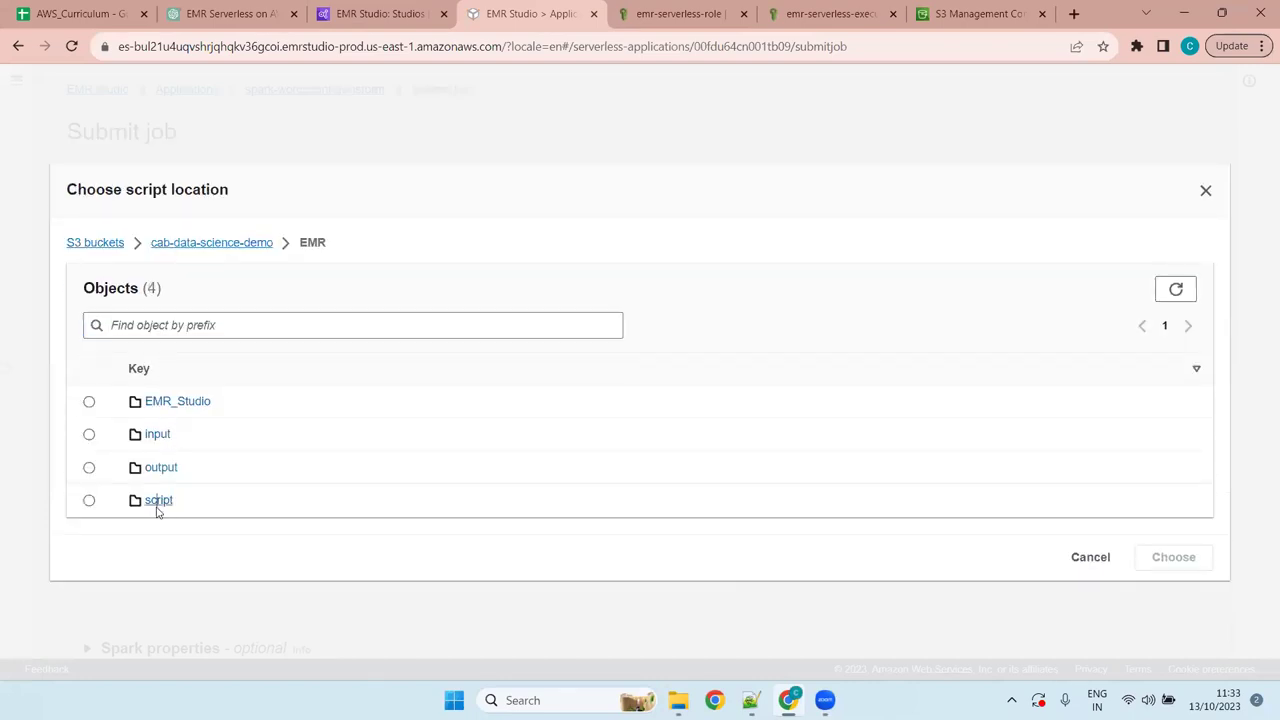
click(157, 501)
click(89, 468)
click(1184, 525)
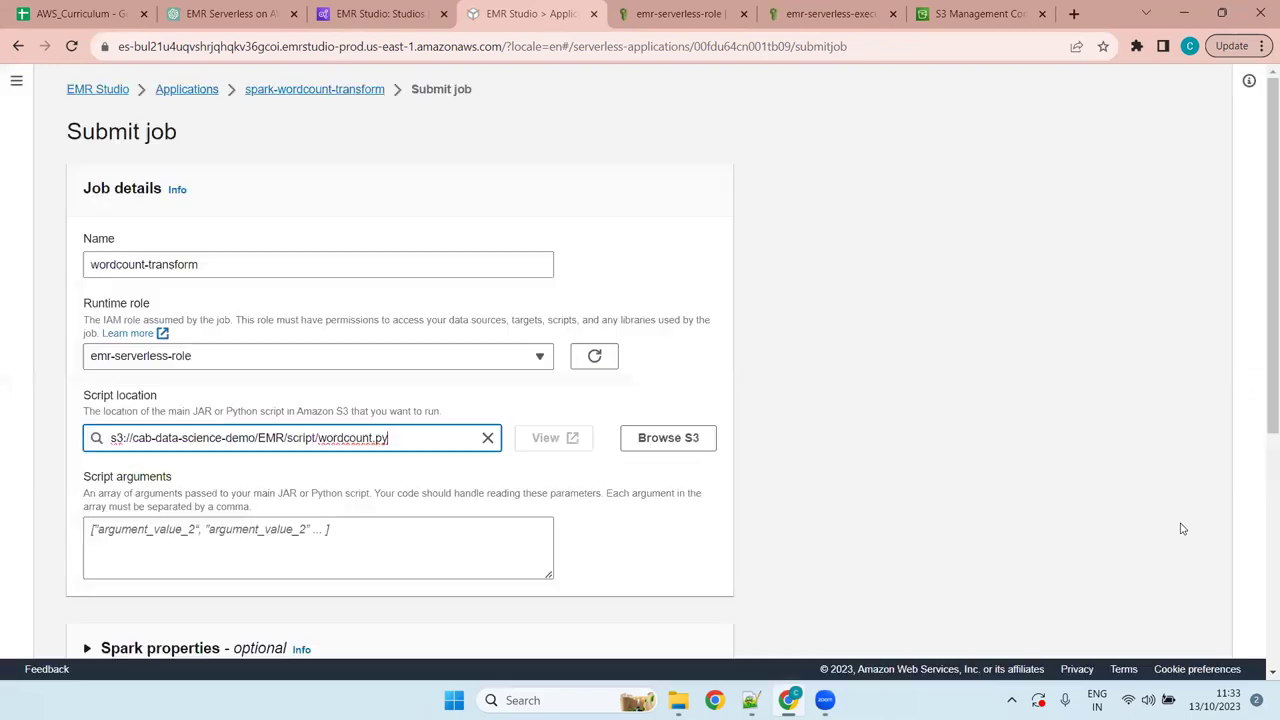
scroll(650, 445, down, 4)
scroll(600, 440, up, 4)
click(180, 527)
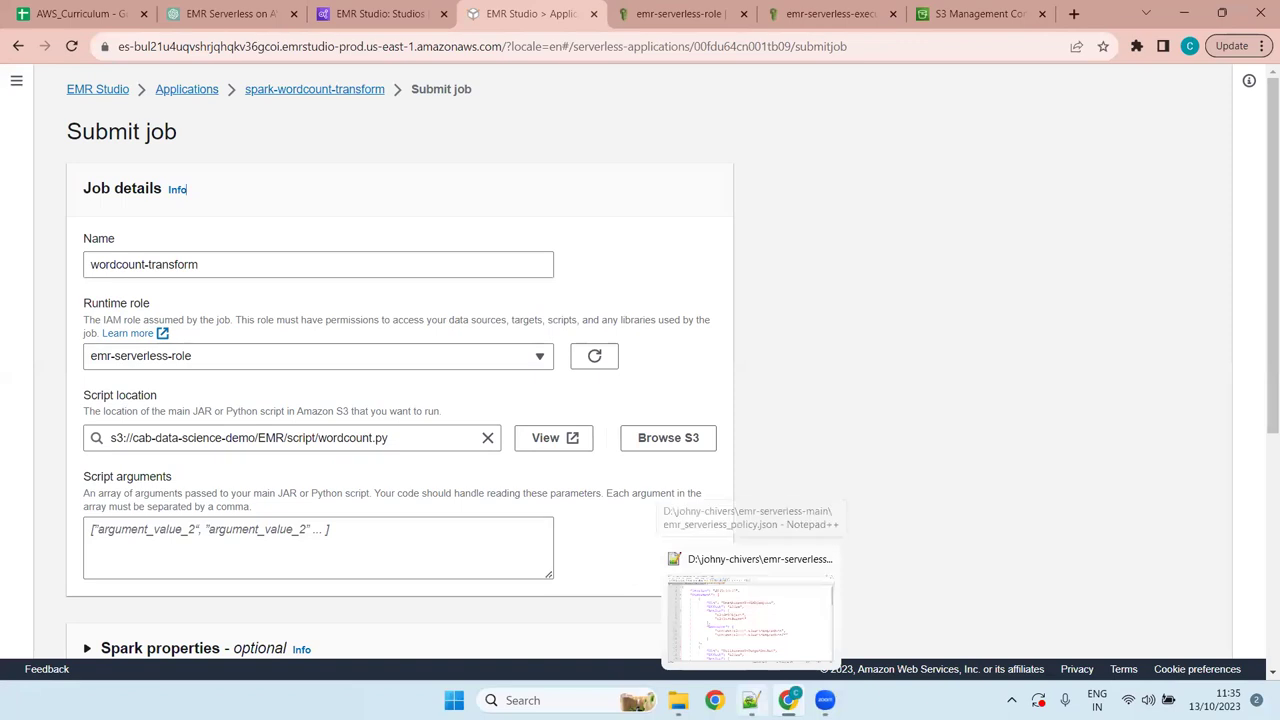
Step: Switch to Notepad++ and examine how spark-etl.py uses sys.argv[1] for its CSV input and sys.argv[2] for its Parquet output
click(750, 700)
click(160, 68)
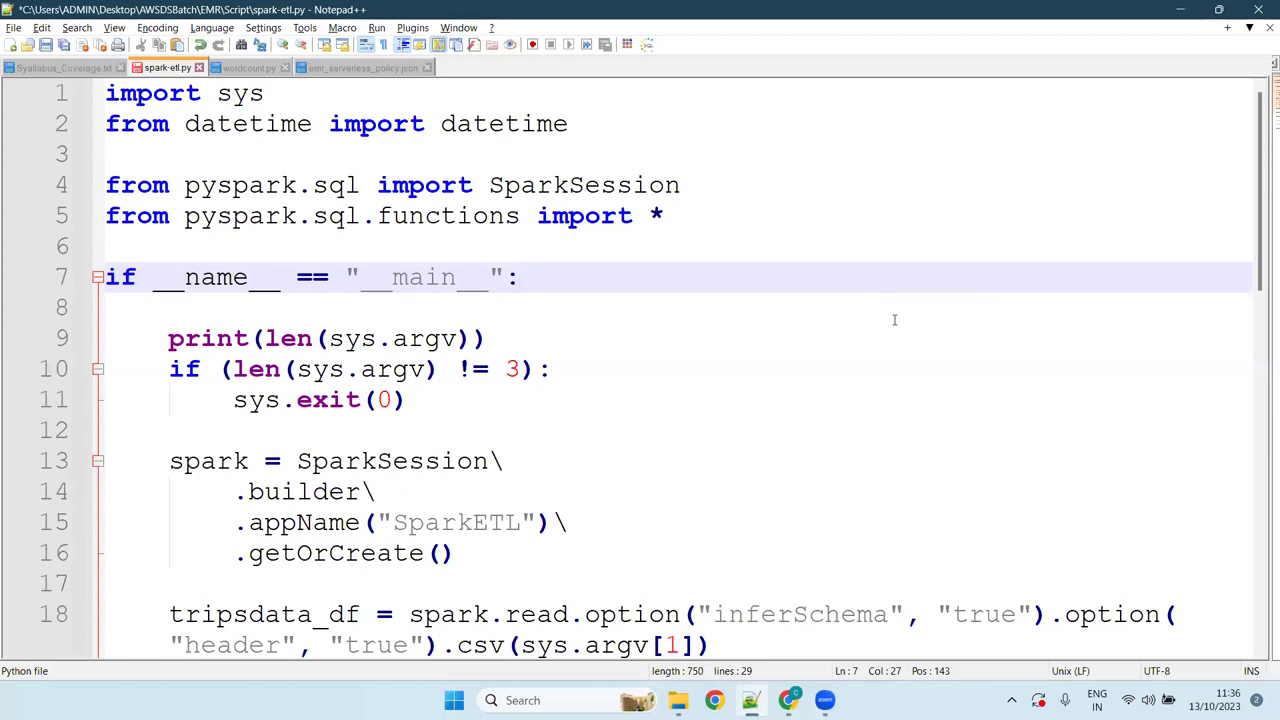
scroll(894, 319, down, 5)
click(701, 187)
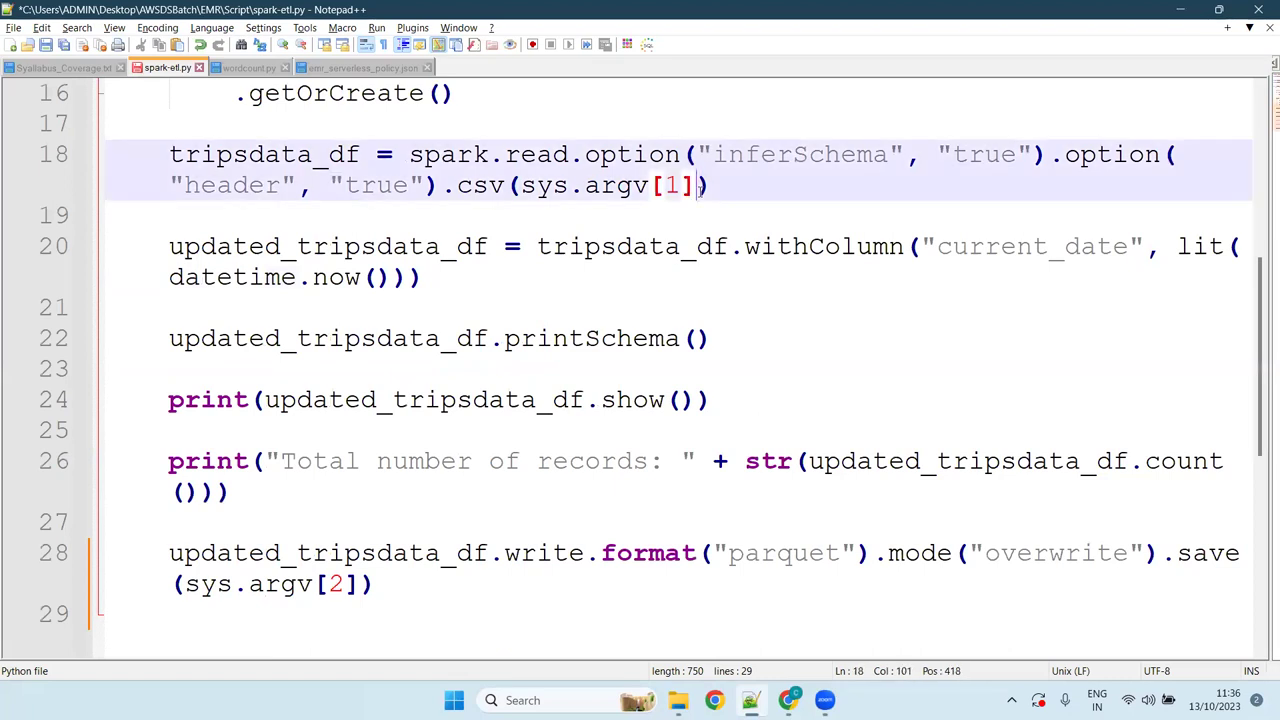
drag(701, 187, 522, 187)
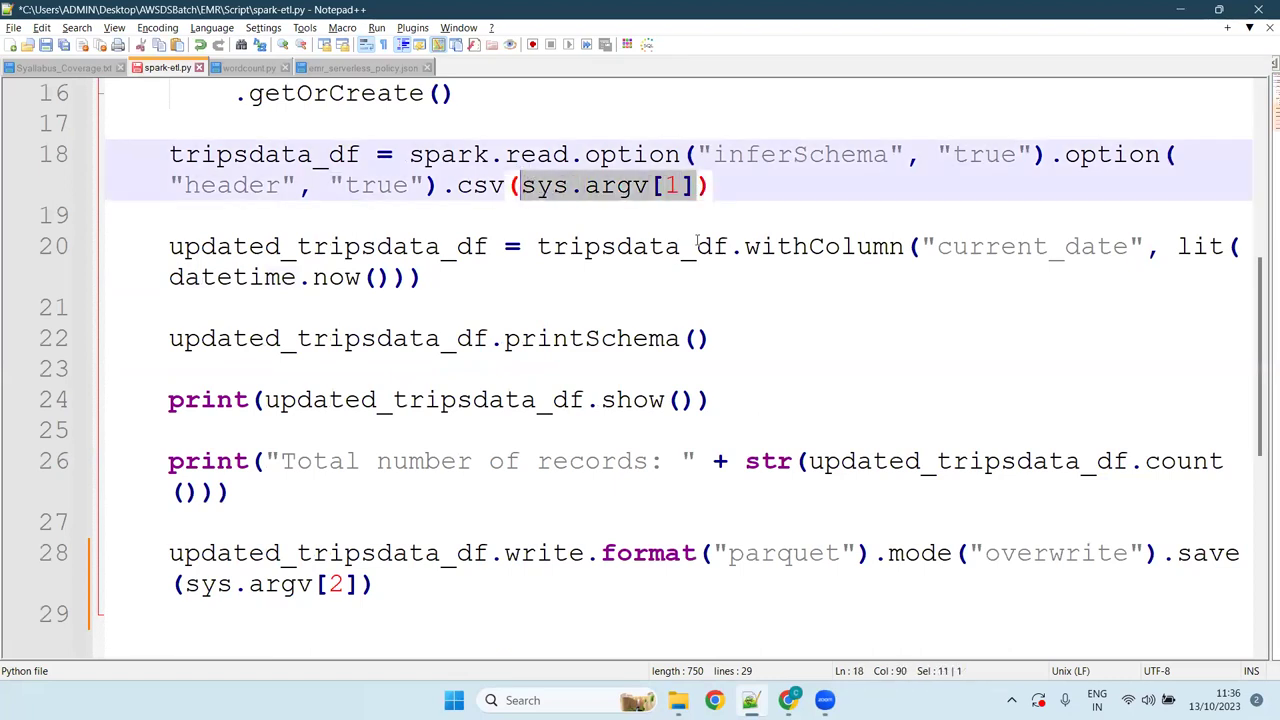
drag(358, 585, 180, 583)
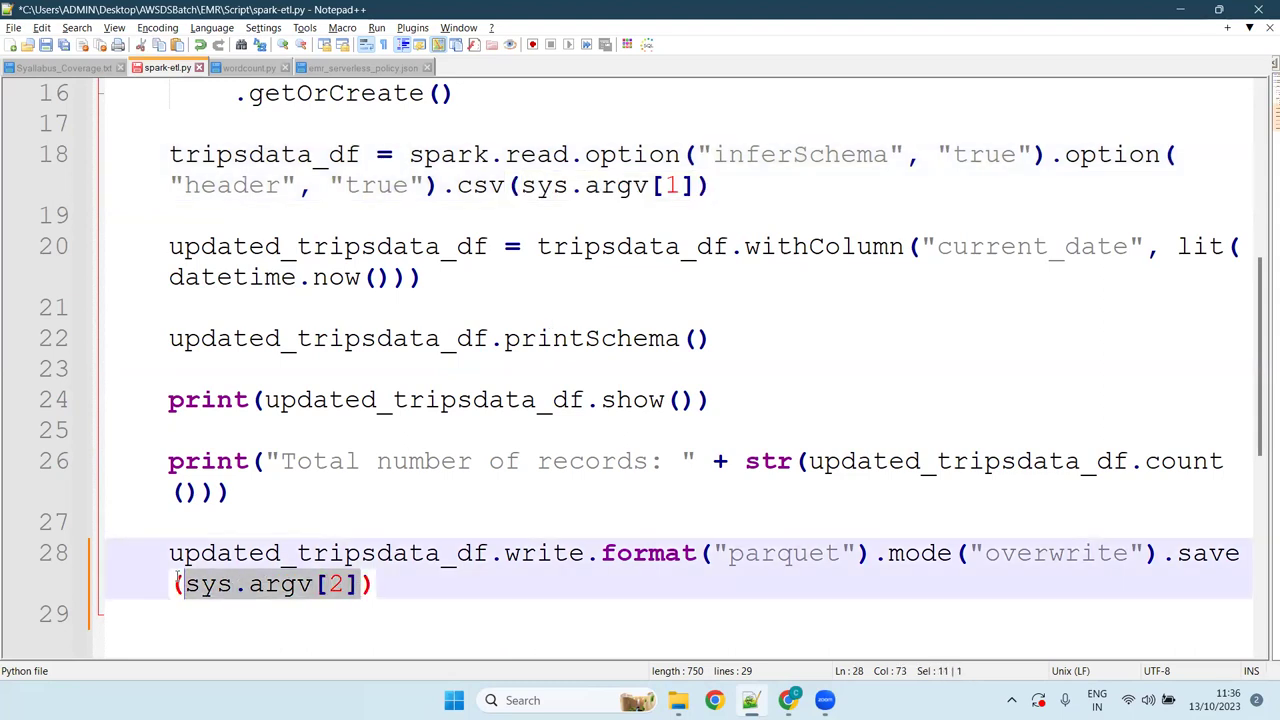
scroll(634, 245, up, 5)
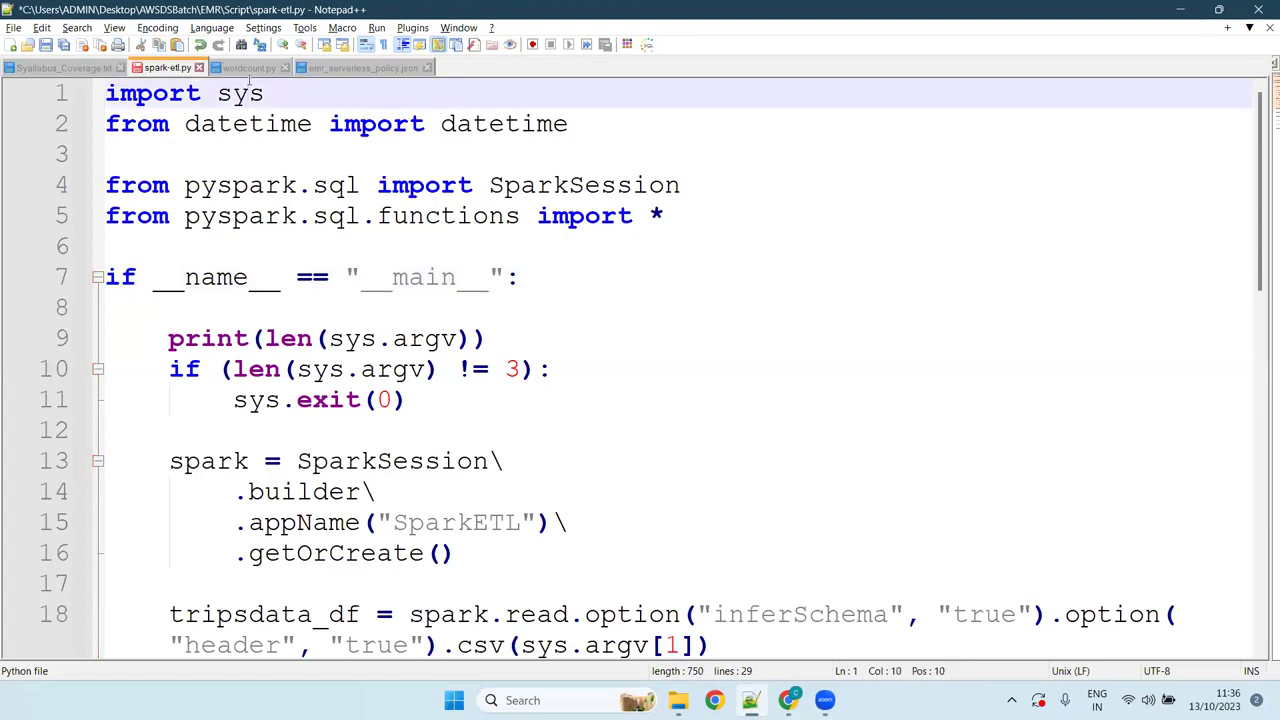
Step: Glance at wordcount.py, then return to the Submit job form in Chrome and review its script arguments and optional sections
click(249, 69)
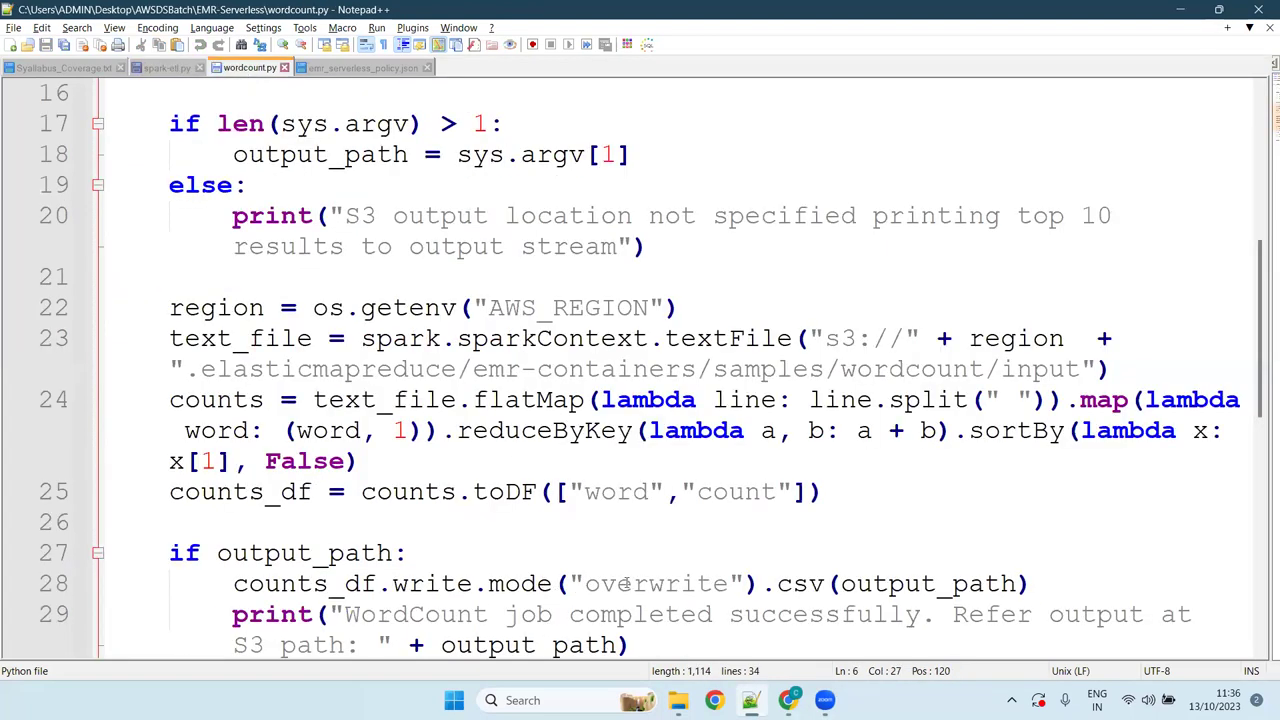
click(751, 699)
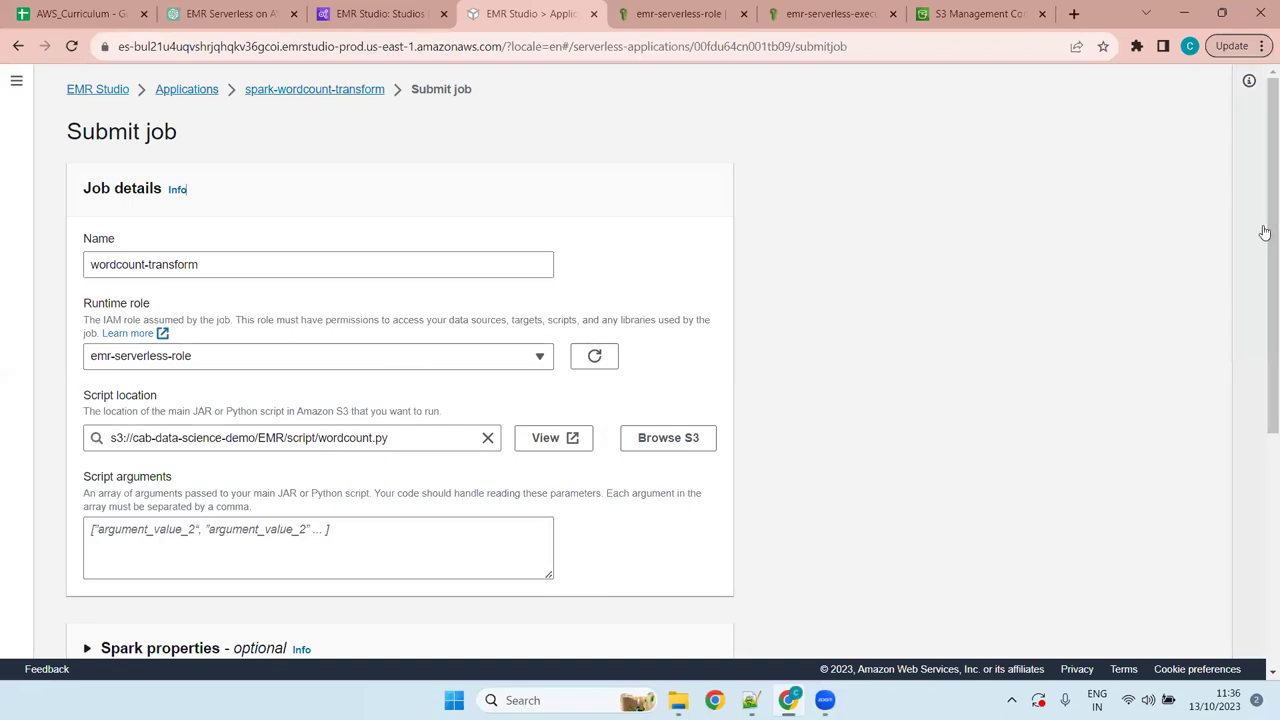
drag(1260, 223, 1260, 526)
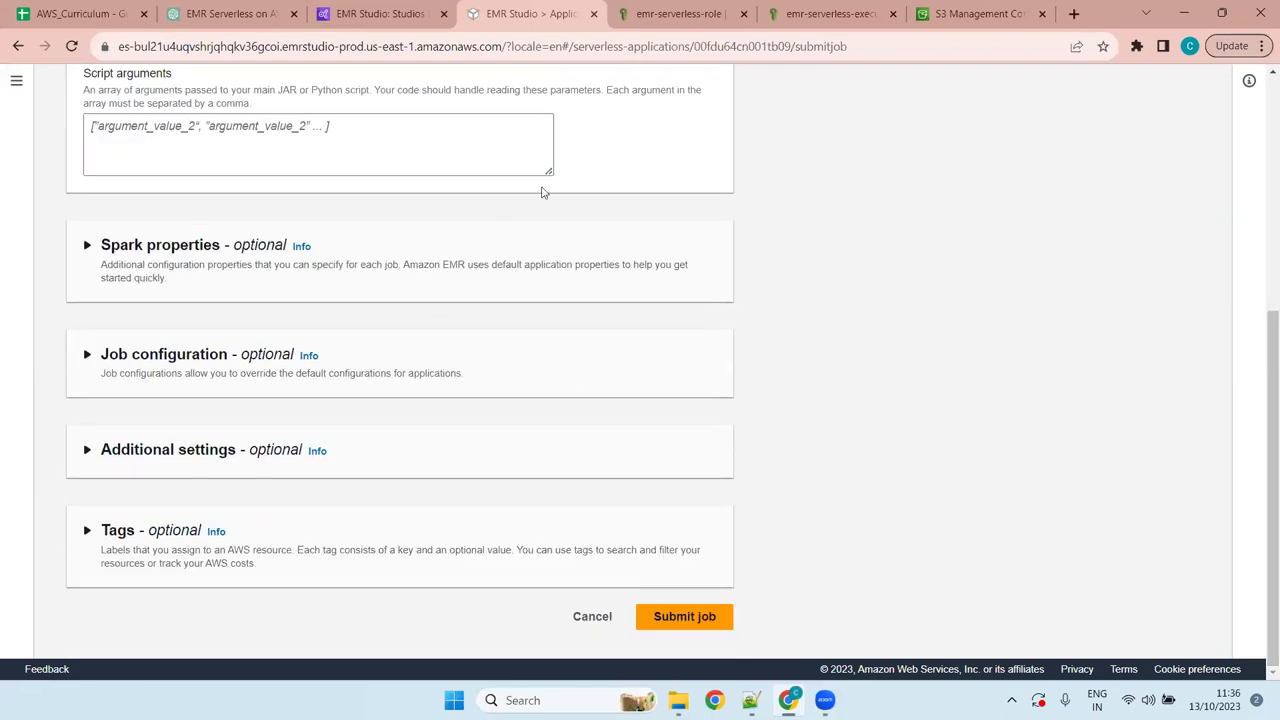
scroll(554, 191, up, 4)
scroll(343, 426, down, 4)
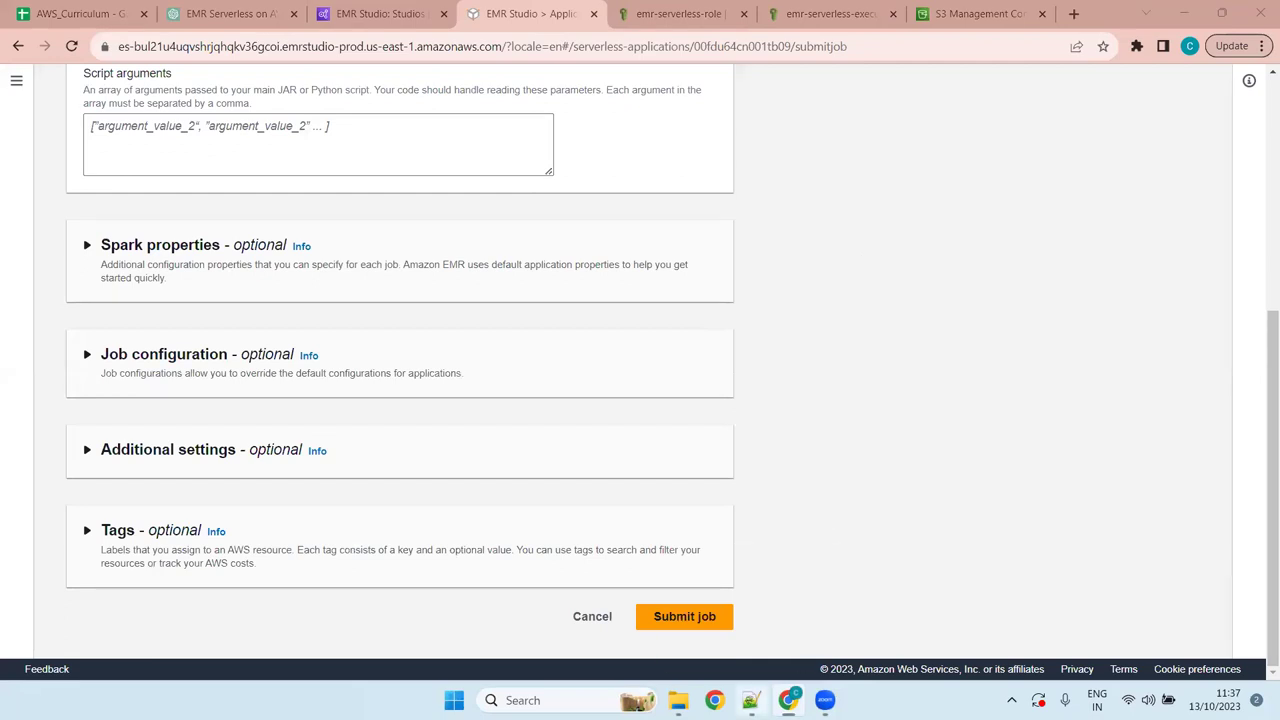
Step: Switch to Notepad++ and read wordcount.py from its imports through the Spark session, output path check, region, text input and word counting
click(751, 700)
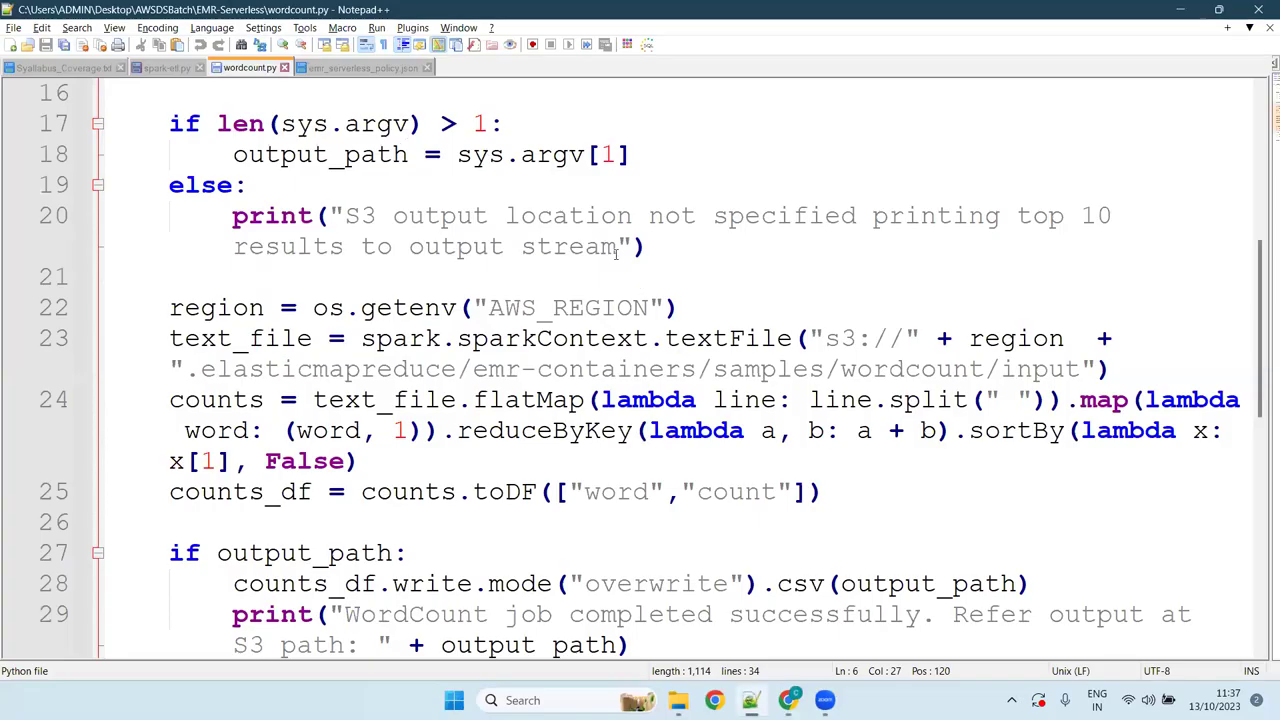
scroll(486, 152, up, 5)
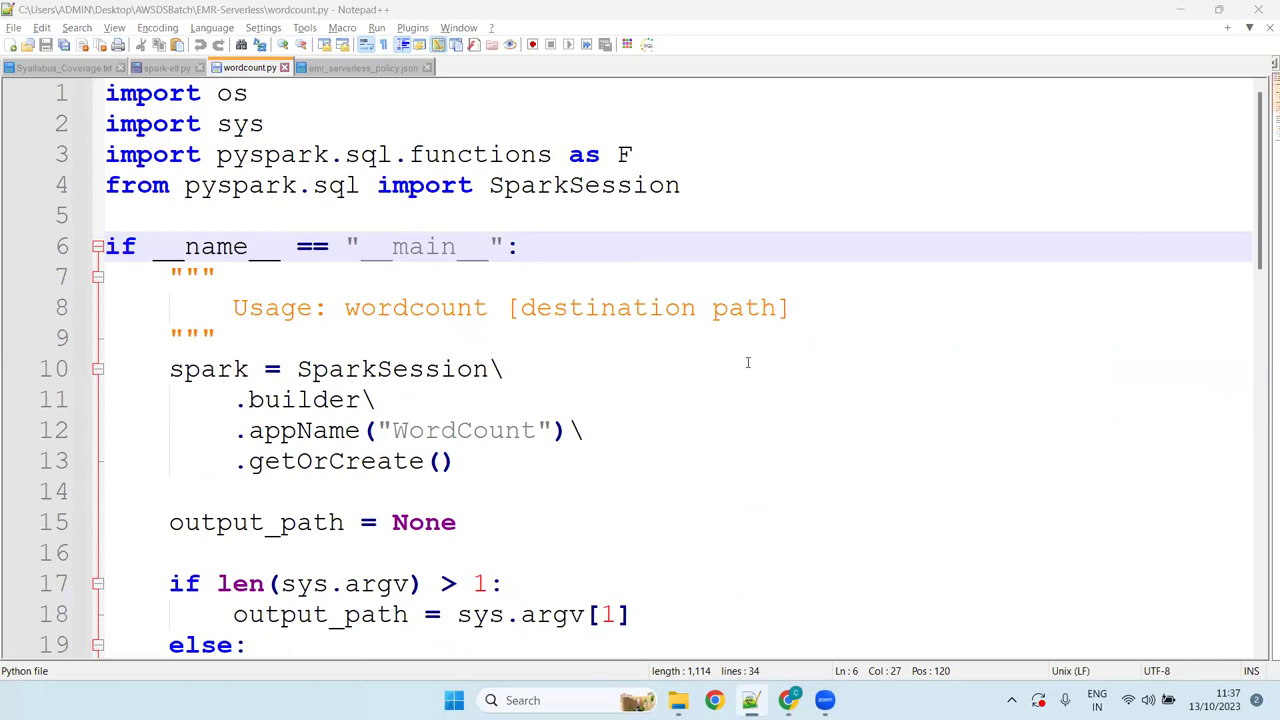
click(597, 455)
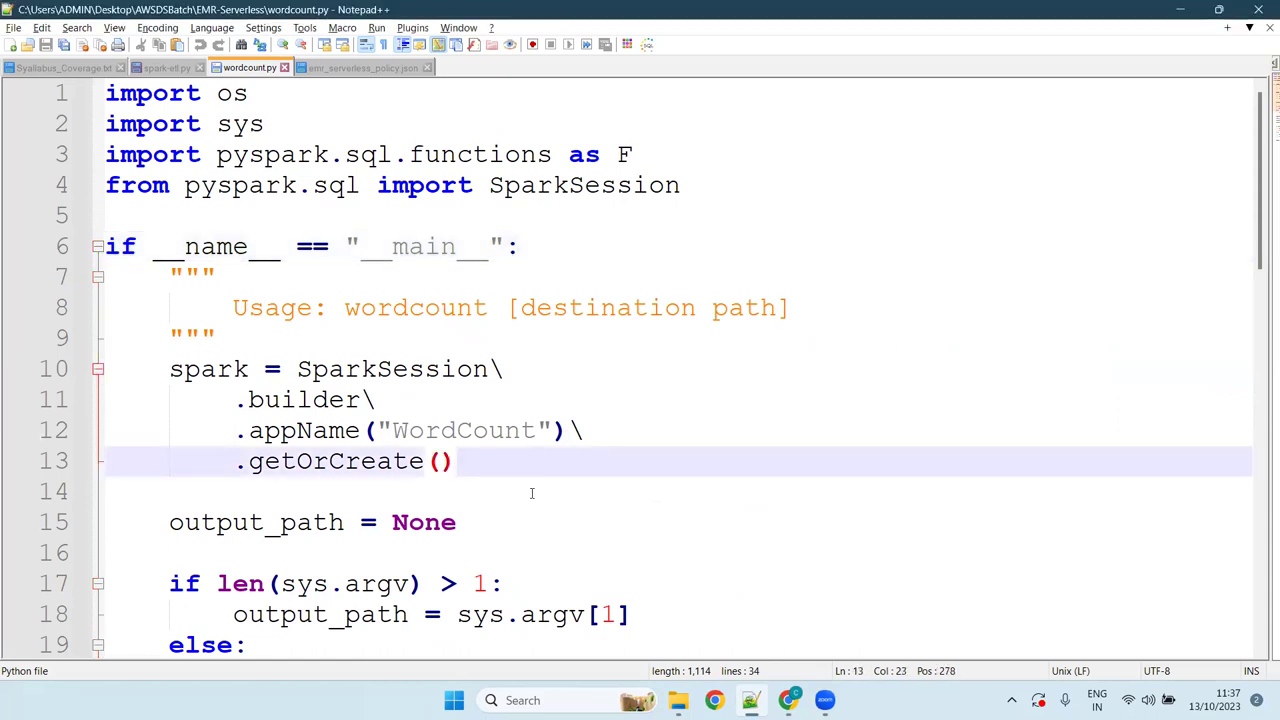
click(531, 502)
click(529, 523)
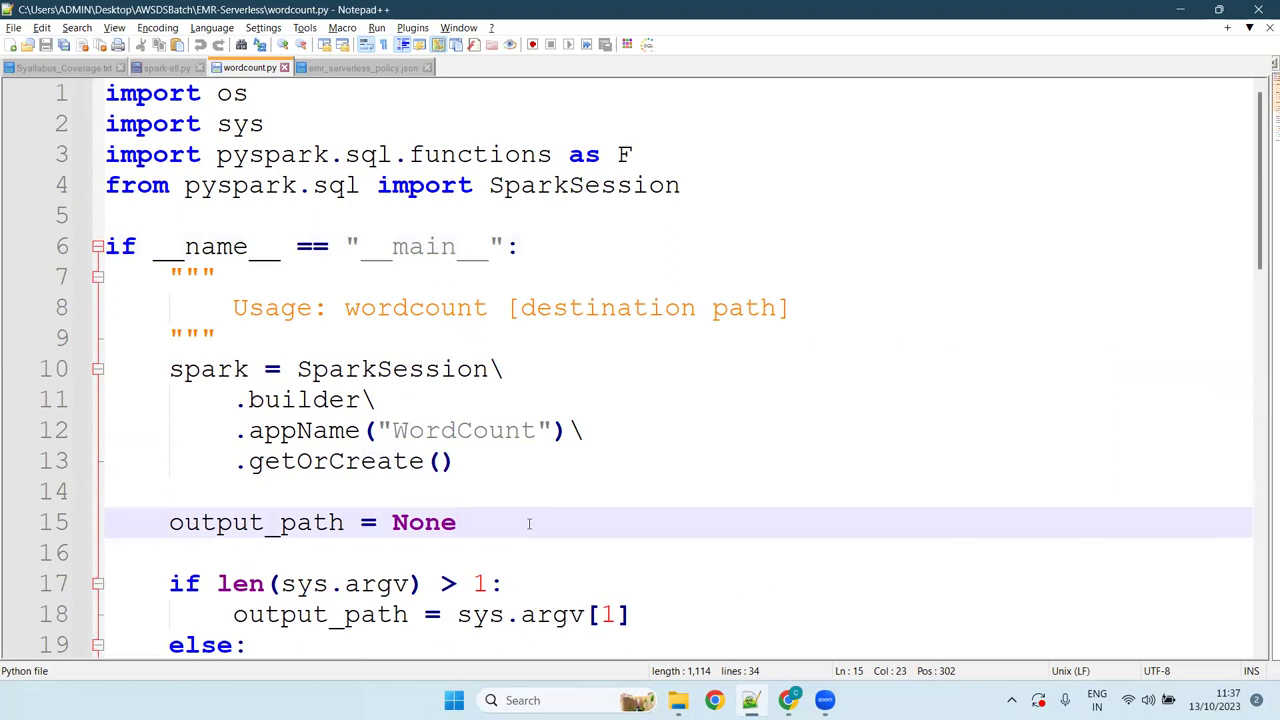
key(Down)
key(Down)
key(Down)
key(Down)
key(Down)
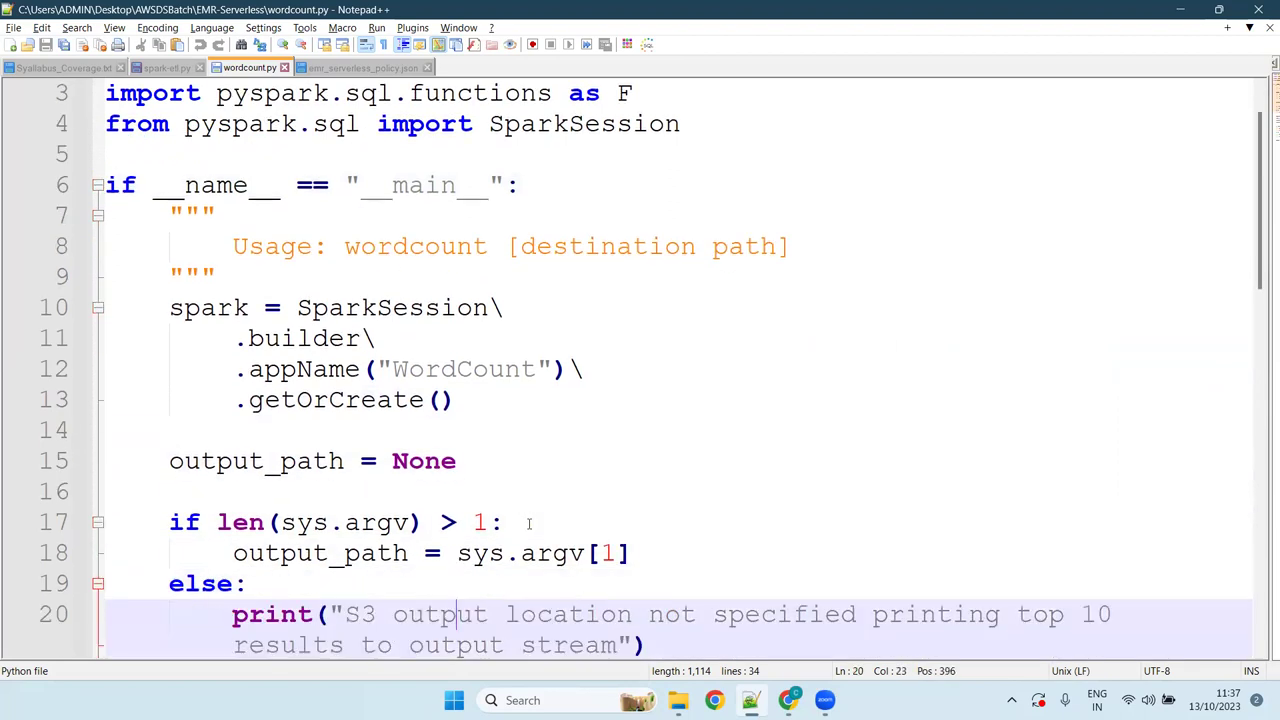
key(Down)
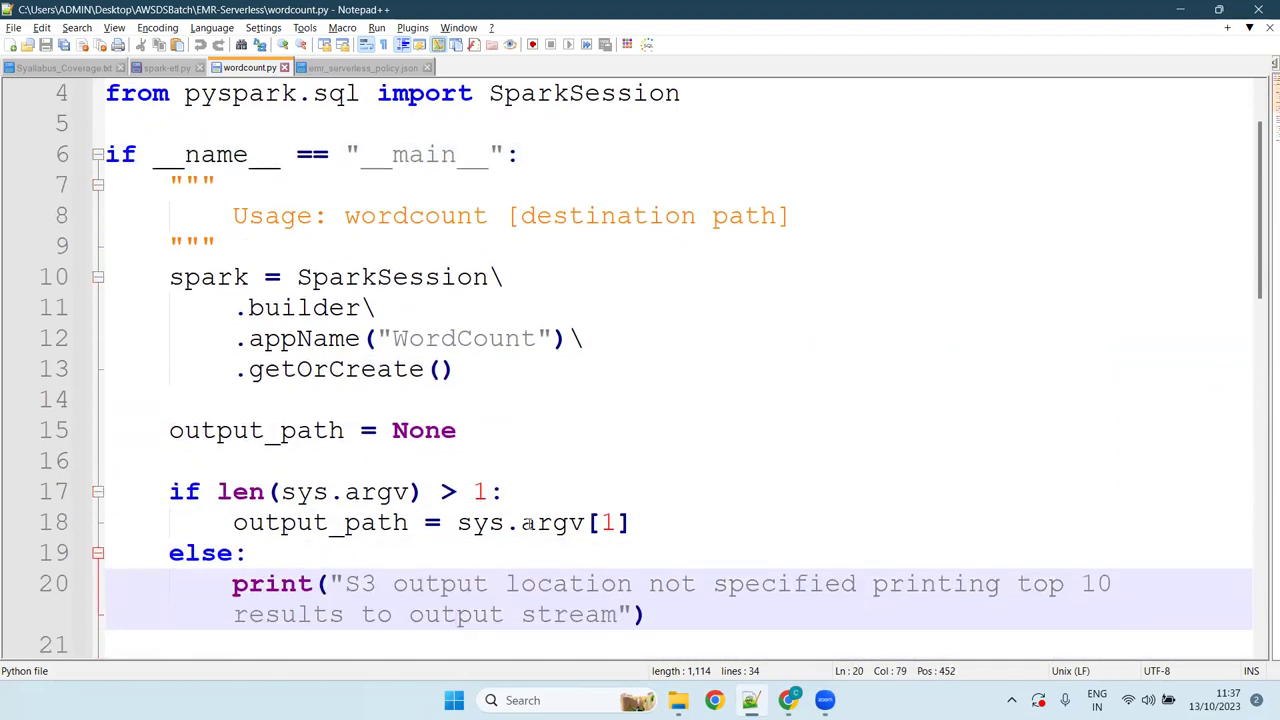
key(Down)
key(Down)
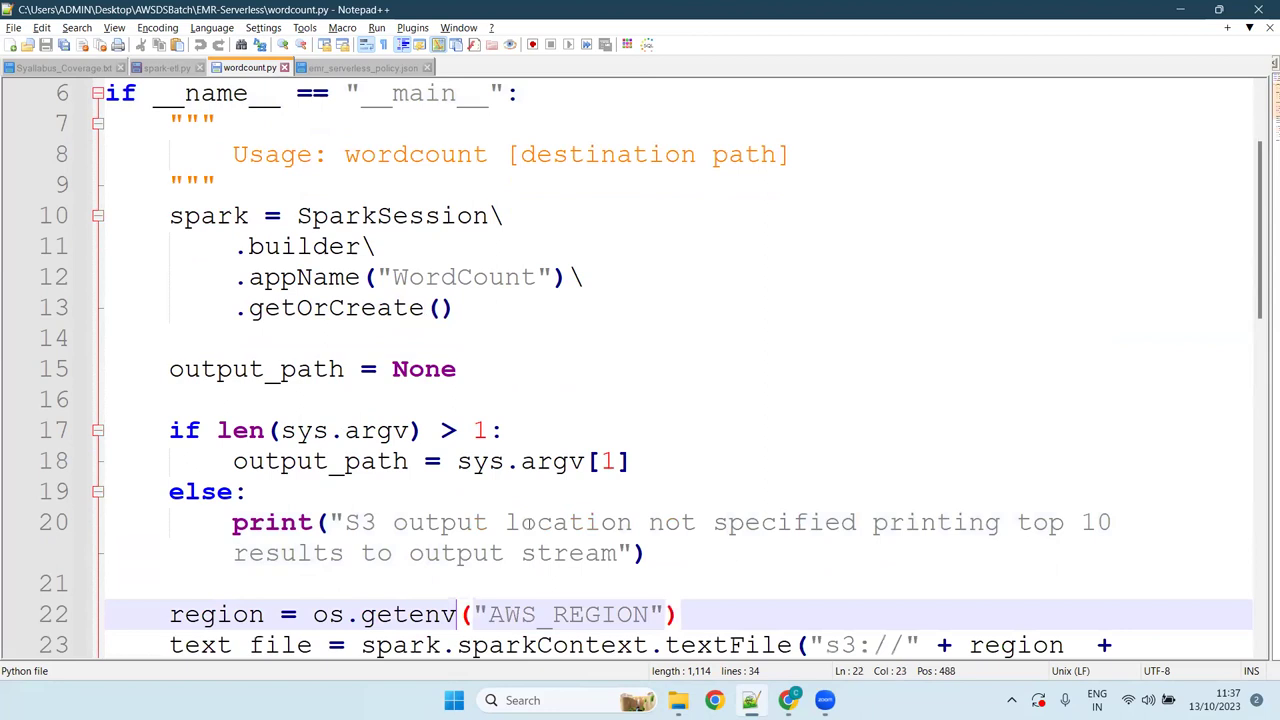
key(Down)
key(Down)
key(Down)
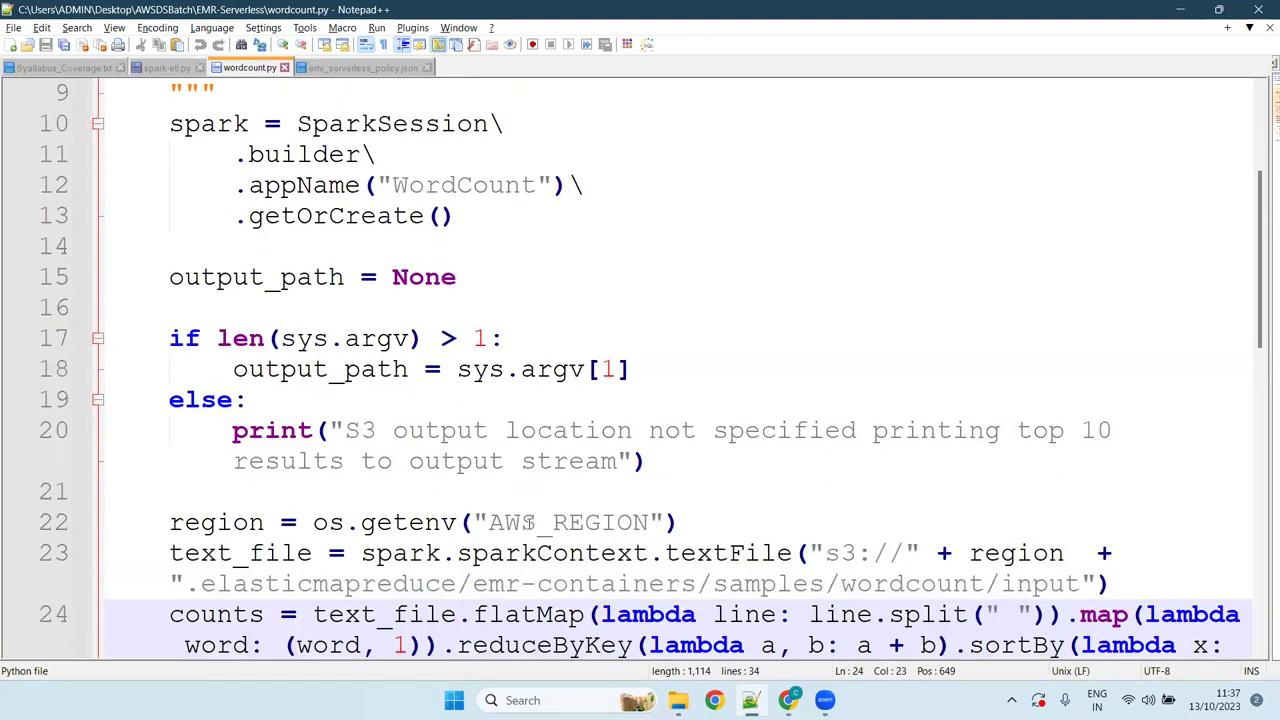
key(Down)
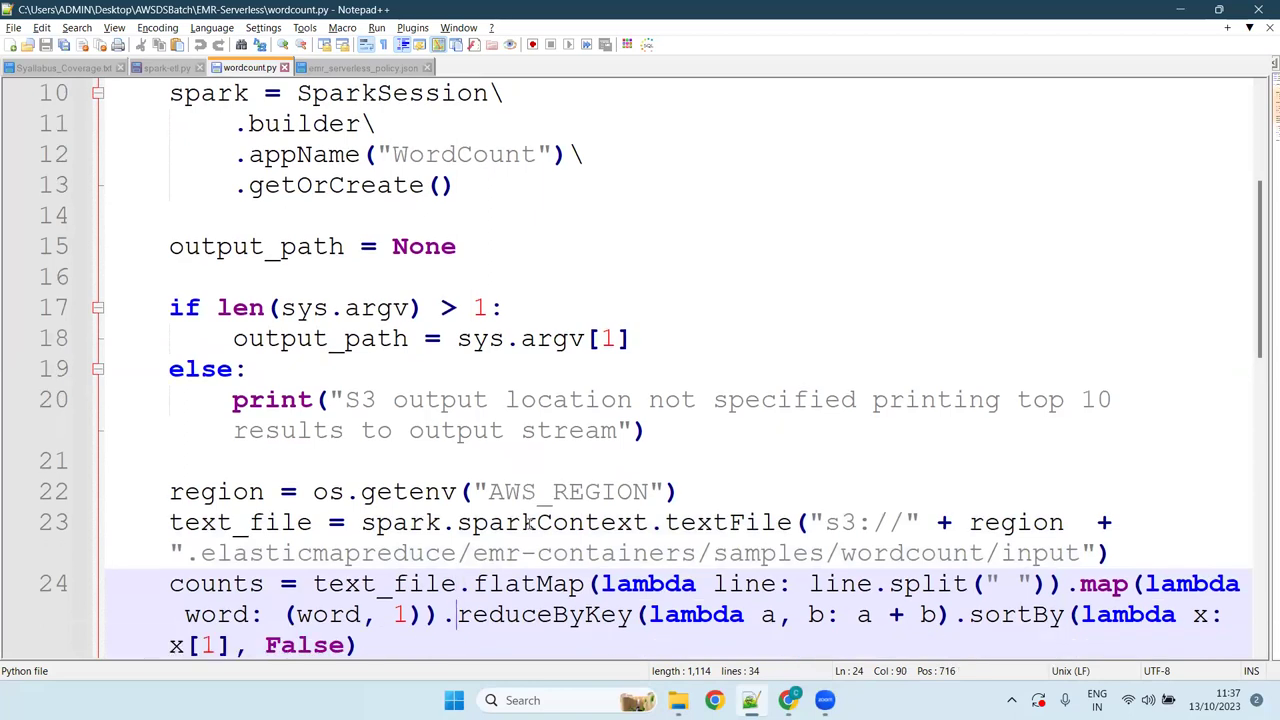
Step: Examine the remaining logic of wordcount.py, especially the CSV write to output_path and the branch that shows 10 rows
key(Up)
key(Up)
key(Up)
key(Up)
key(Up)
key(Up)
key(Up)
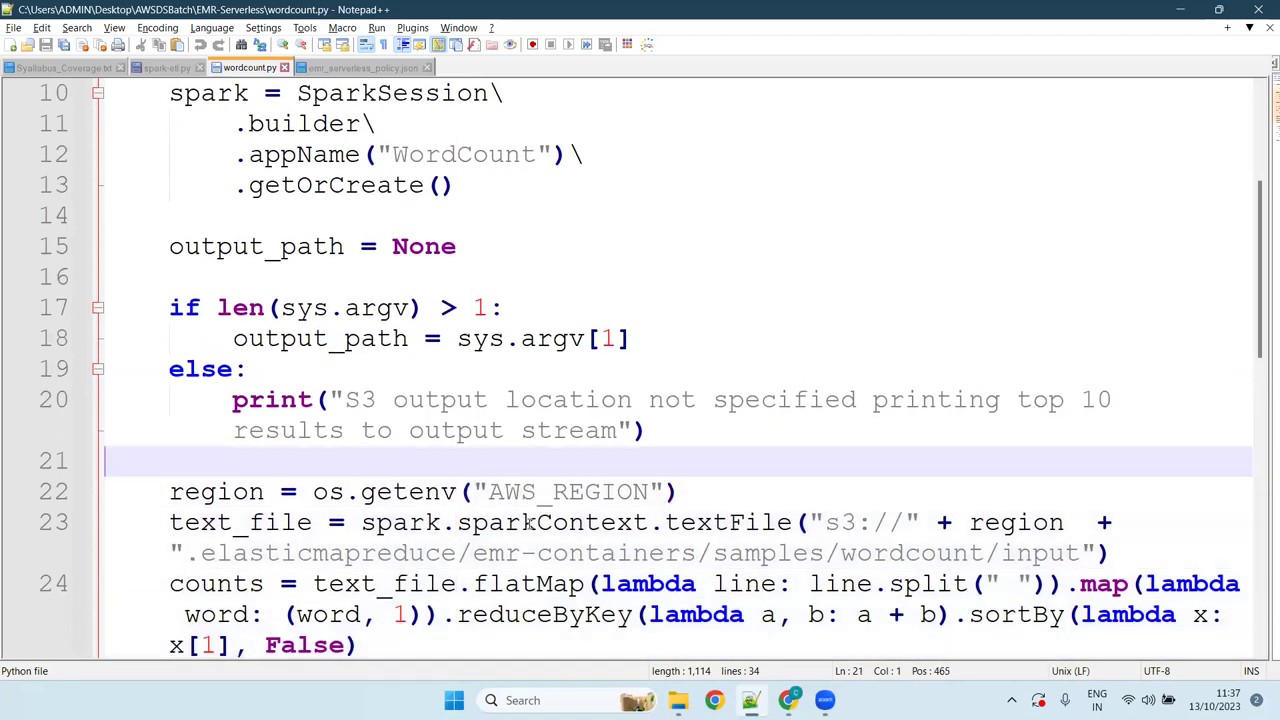
key(Up)
key(Up)
key(Down)
key(Down)
key(Down)
key(Down)
key(Down)
key(Down)
key(Down)
key(Down)
key(Down)
key(Down)
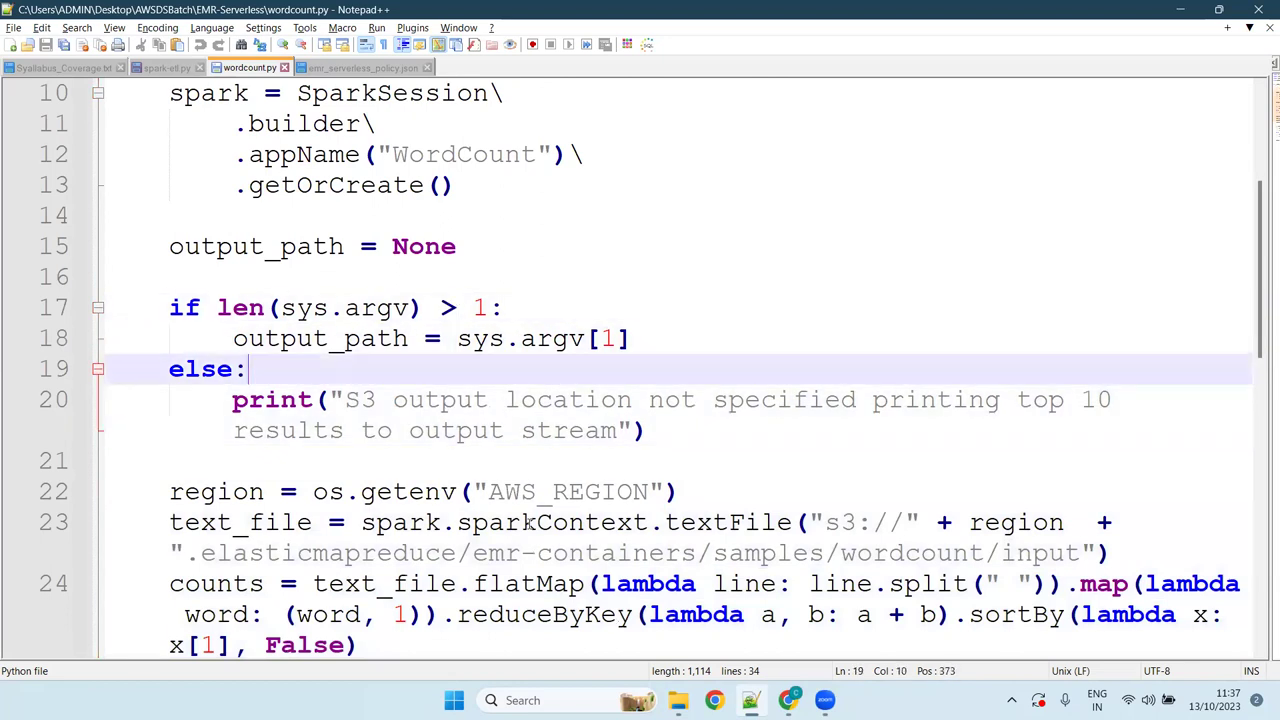
key(Down)
key(Down)
key(Down)
key(Down)
key(Down)
key(Down)
key(Down)
key(Down)
key(Down)
key(Up)
key(Up)
key(Up)
key(Up)
key(Up)
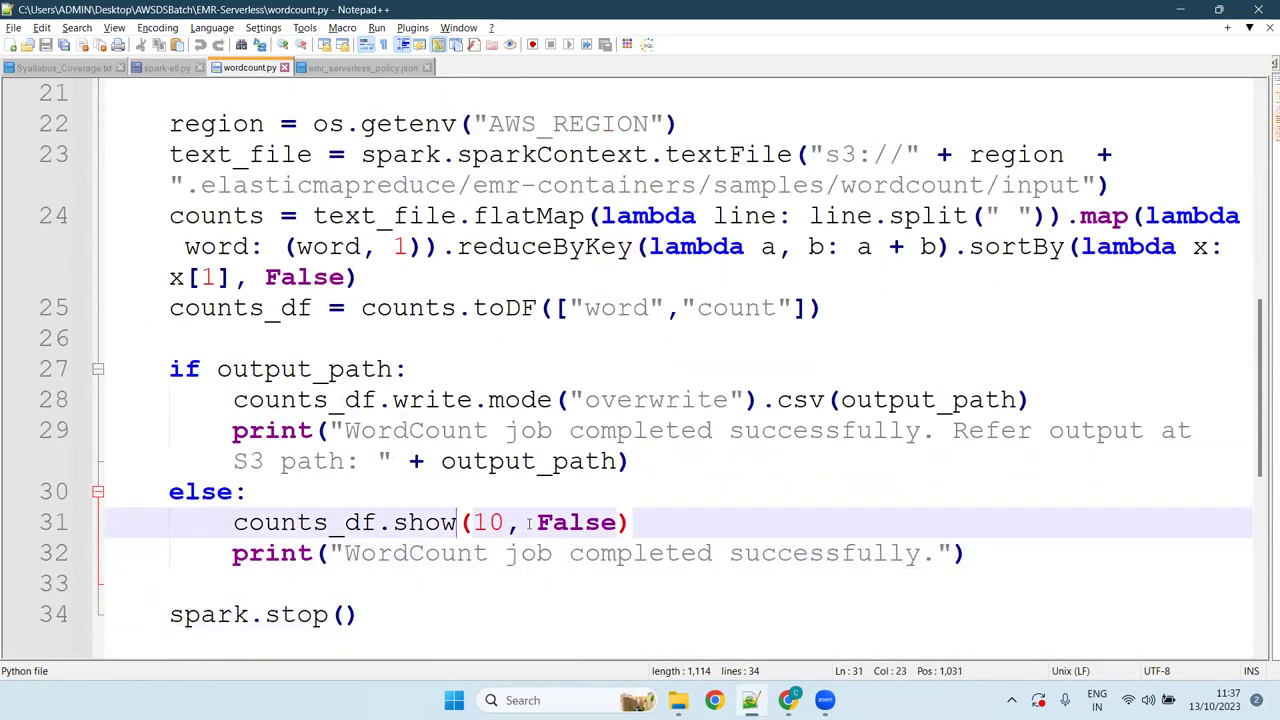
key(Up)
key(Down)
key(Down)
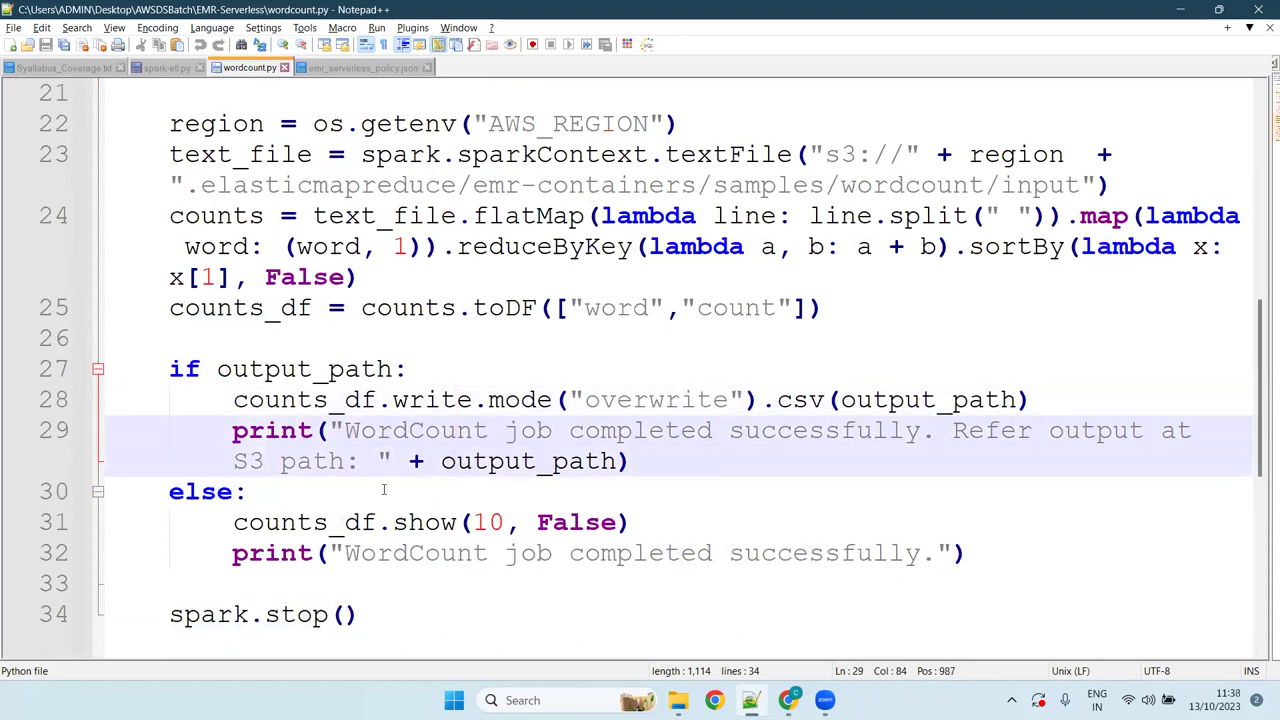
double_click(936, 402)
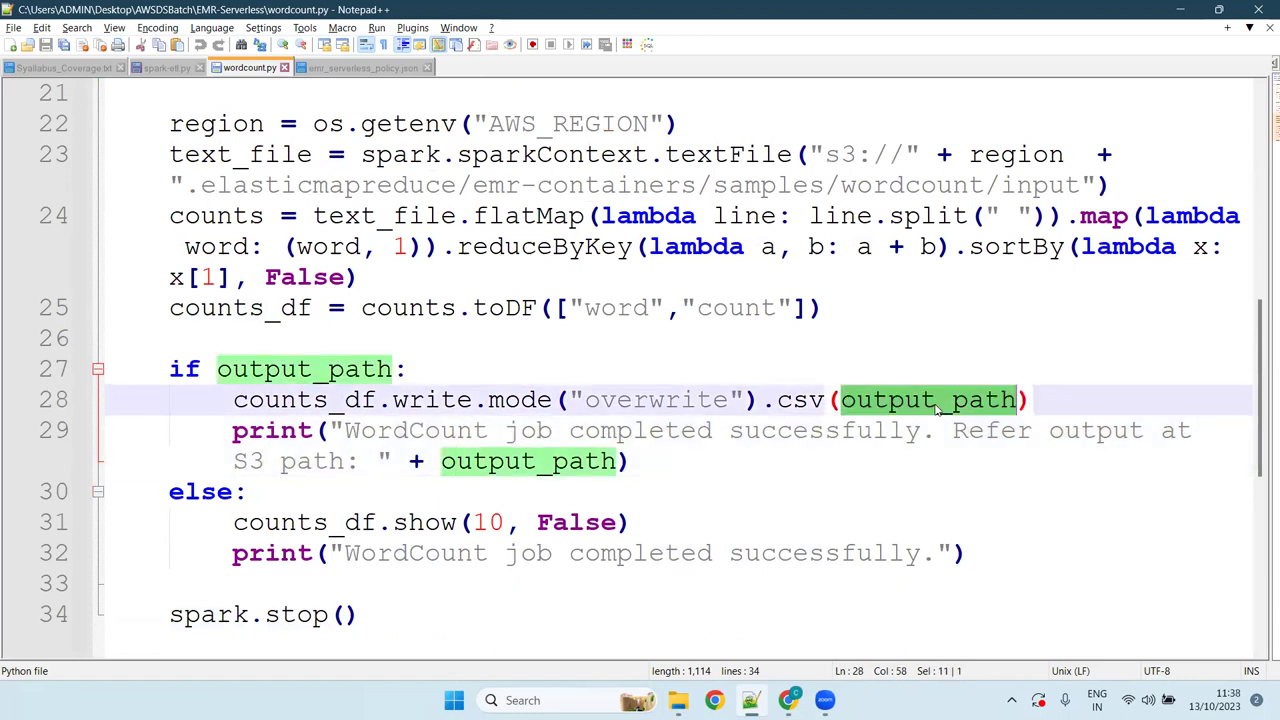
click(805, 525)
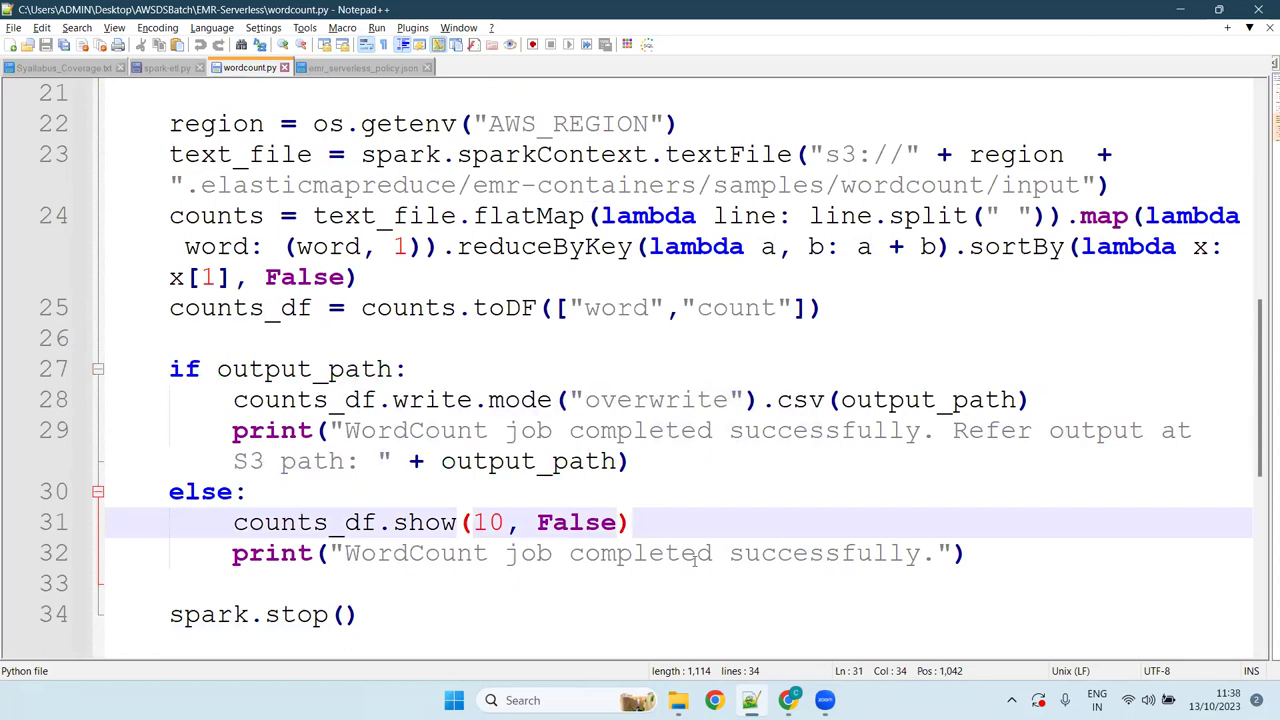
scroll(694, 561, down, 5)
scroll(694, 561, up, 5)
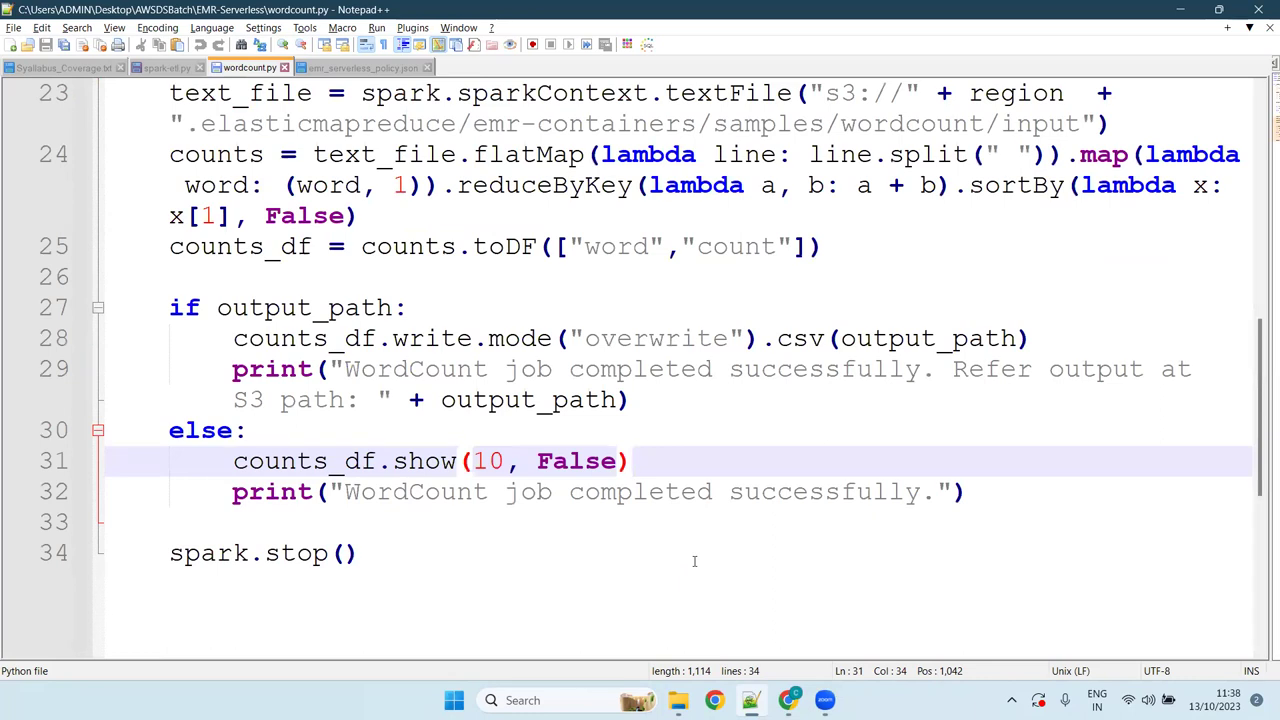
scroll(694, 561, up, 8)
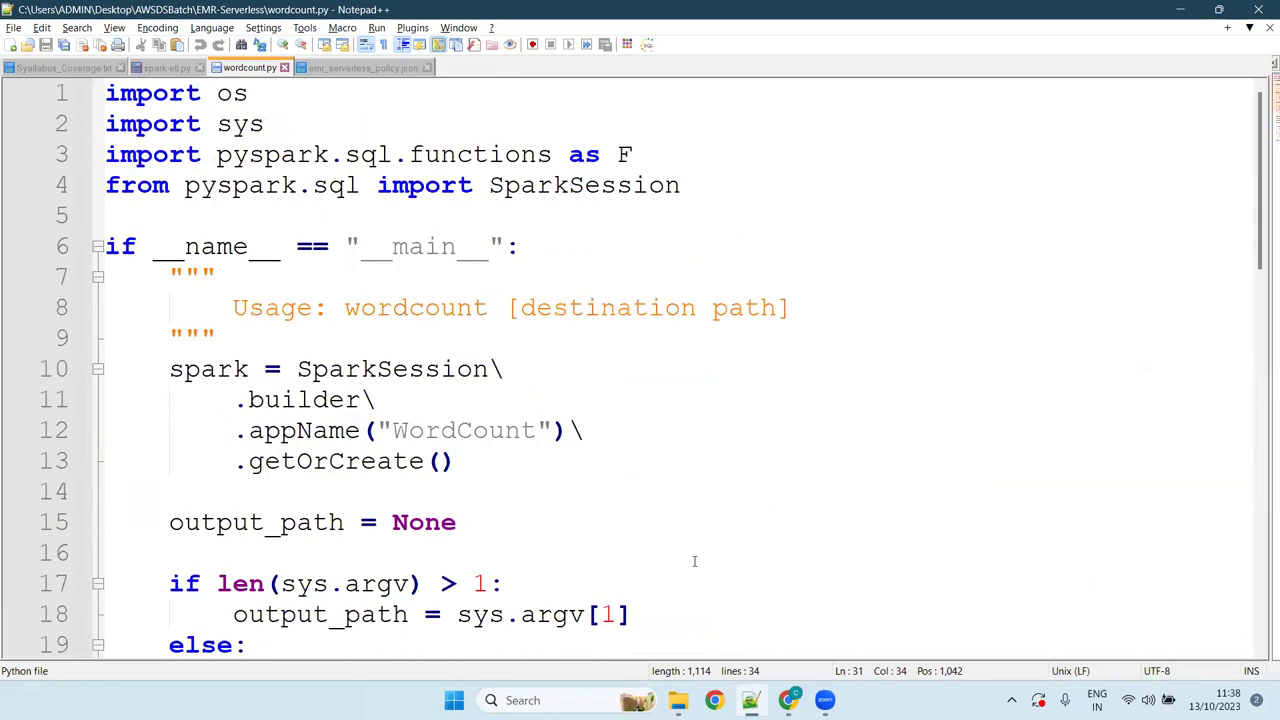
Step: Review spark-etl.py again from its argument check to its Parquet write, then switch back to the Submit job form in Chrome
click(176, 67)
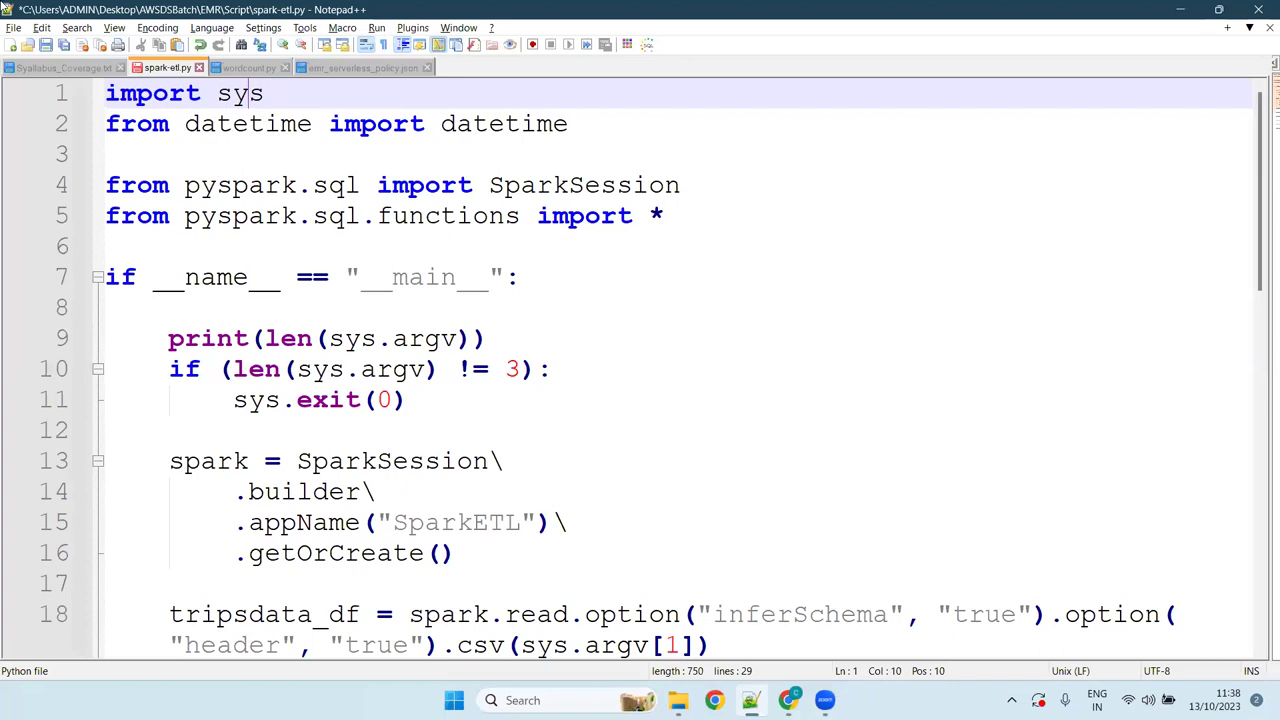
scroll(752, 433, down, 9)
scroll(752, 433, up, 9)
scroll(752, 433, down, 5)
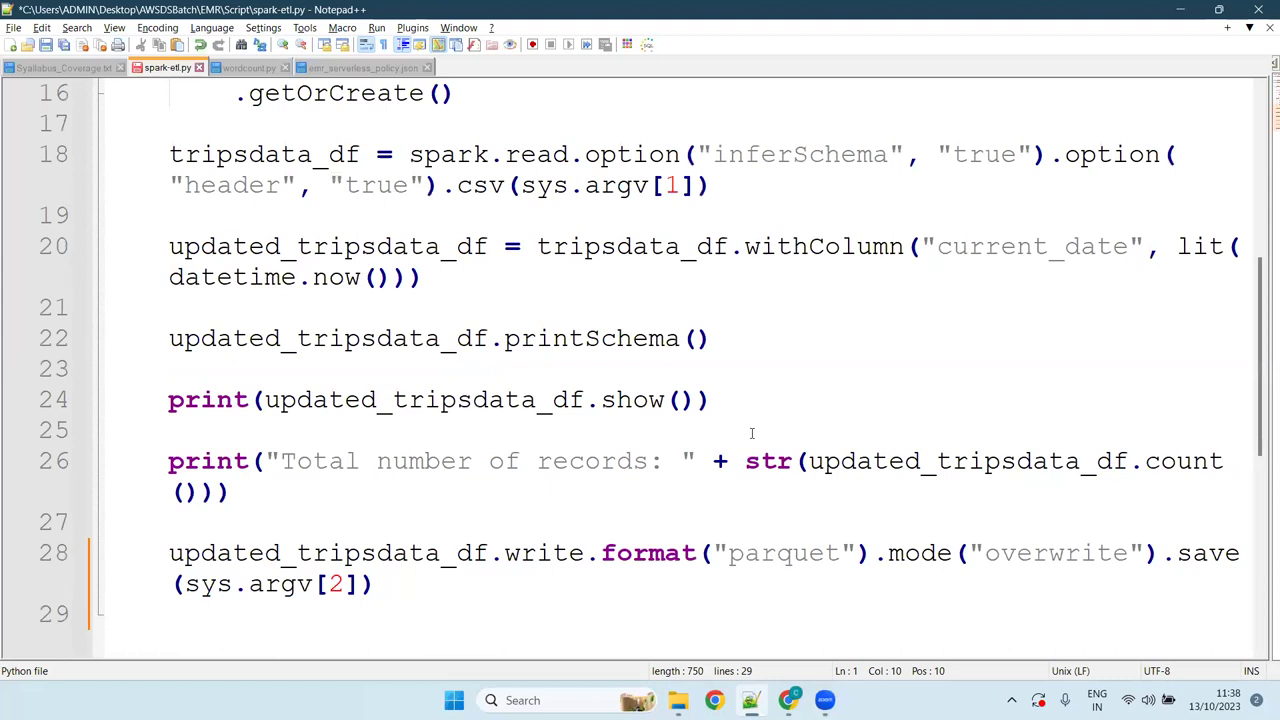
scroll(752, 433, up, 5)
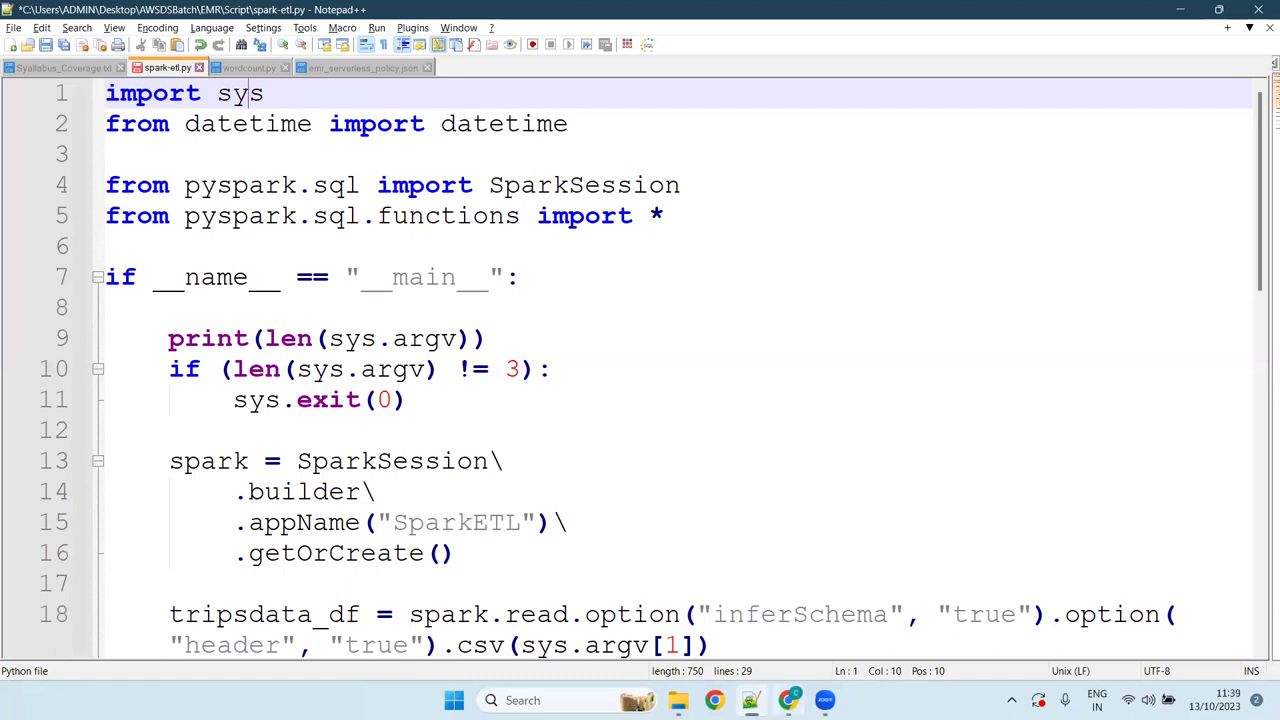
click(790, 700)
scroll(397, 420, up, 5)
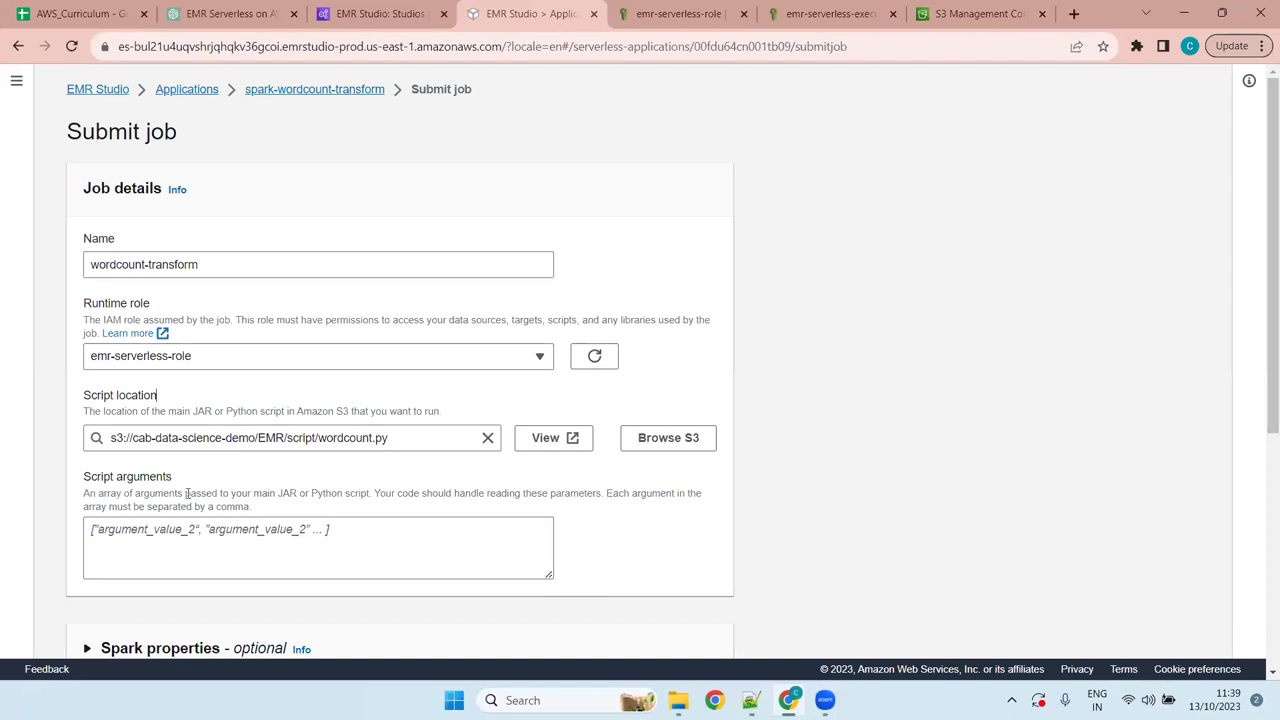
Step: Review the Script location and Script arguments fields of the Submit job form and check the optional sections below them
drag(168, 400, 84, 400)
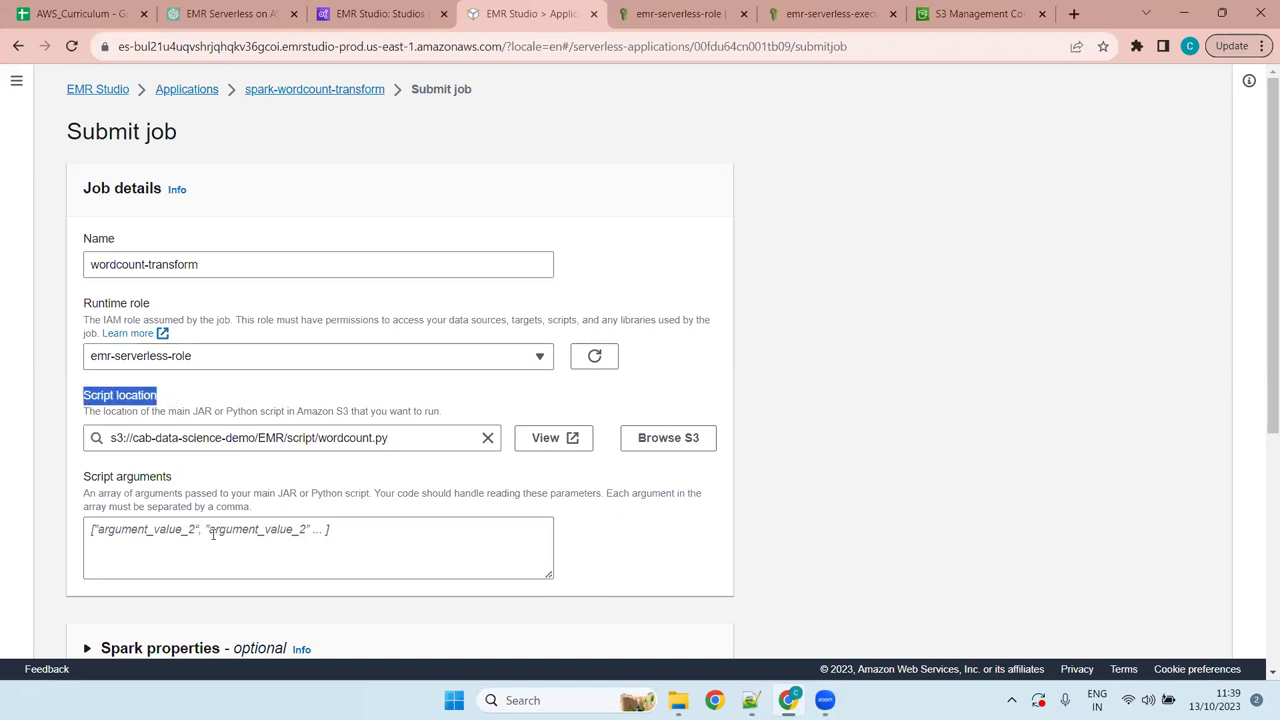
drag(188, 486, 72, 467)
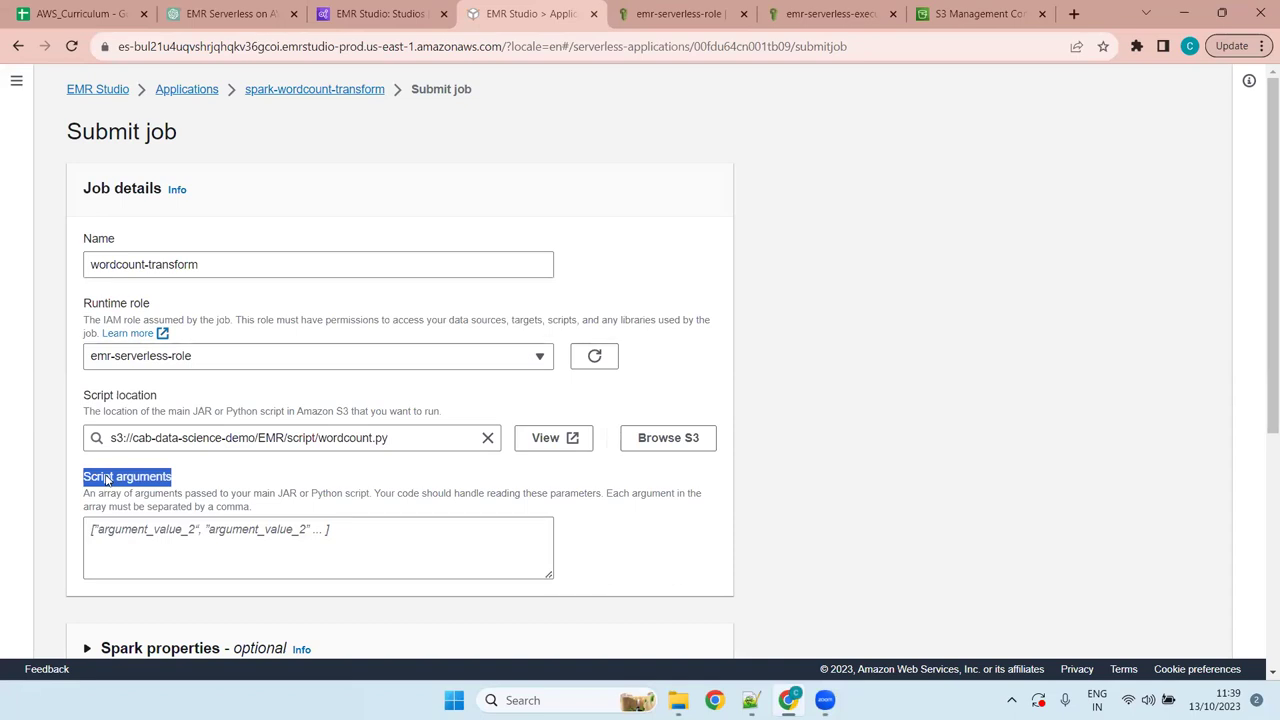
click(436, 405)
drag(175, 401, 65, 387)
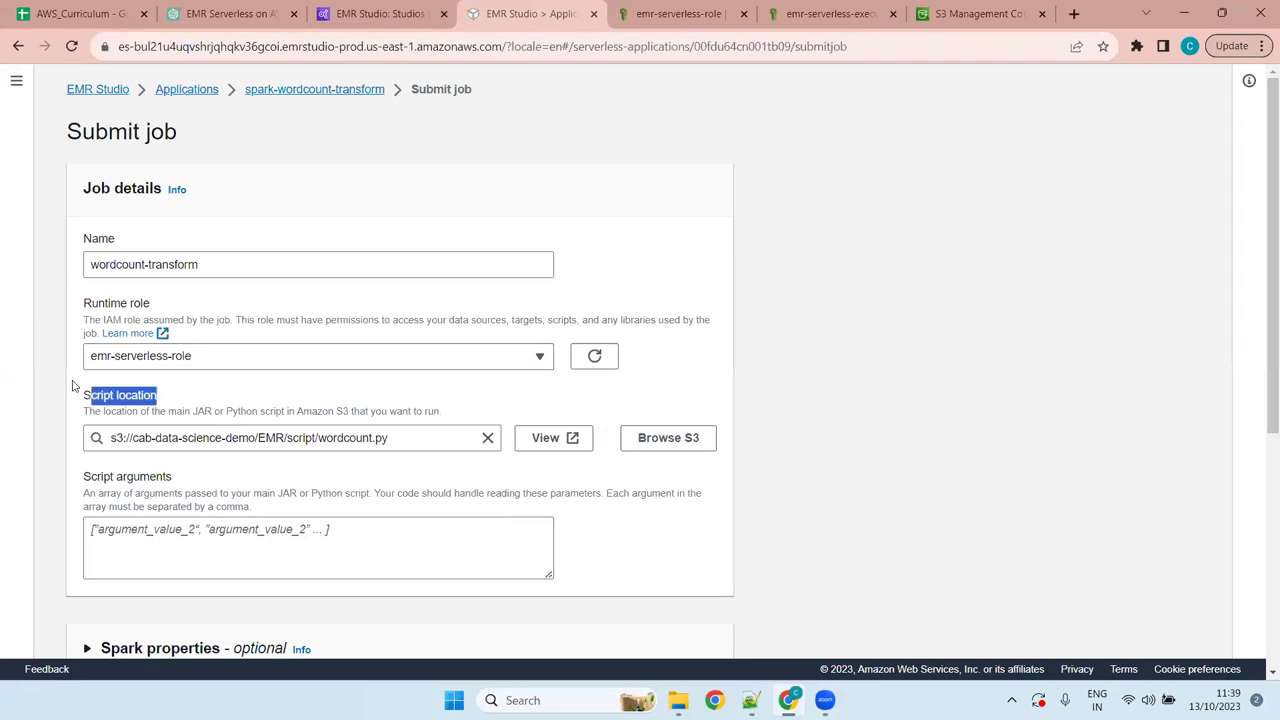
drag(197, 398, 82, 404)
click(190, 410)
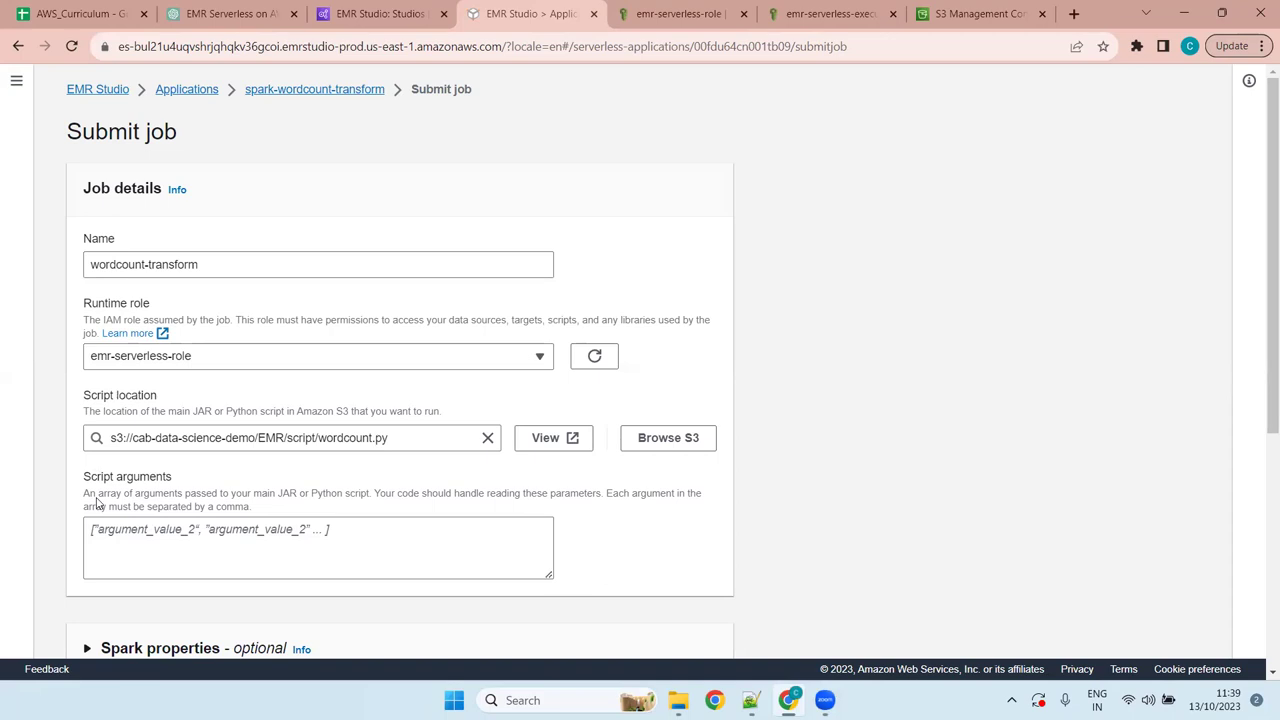
drag(211, 481, 86, 483)
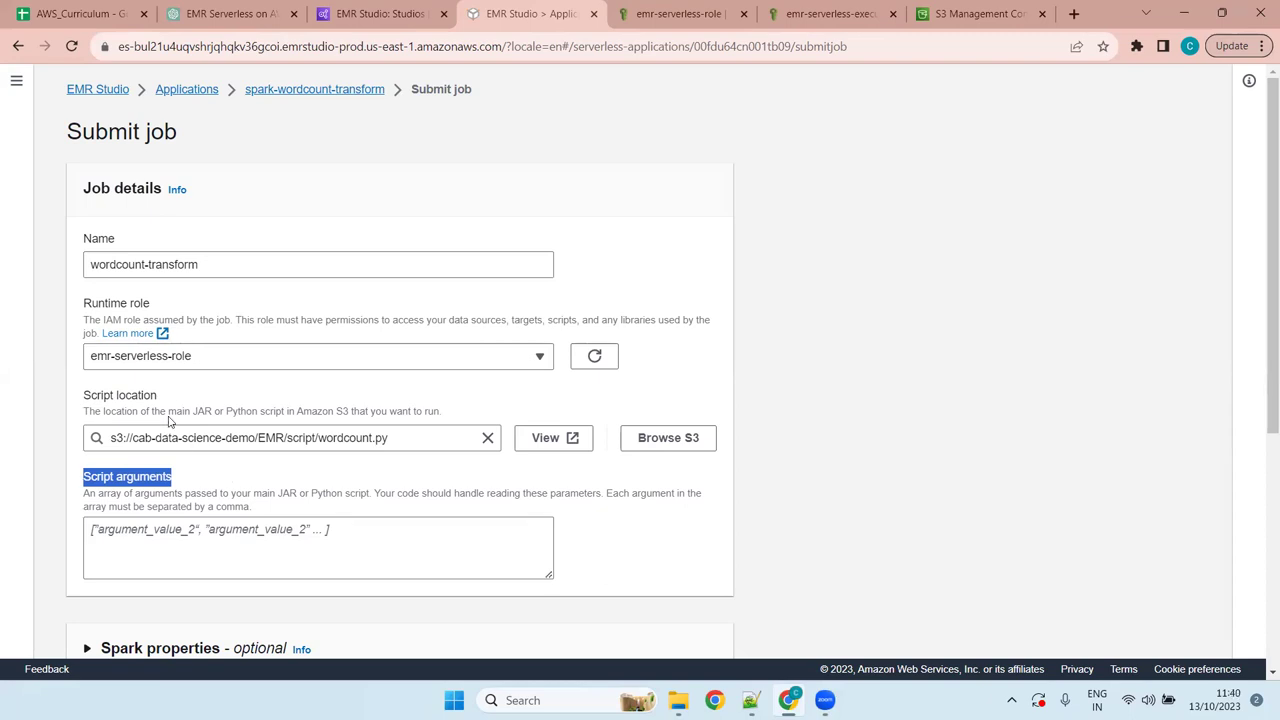
drag(166, 396, 84, 396)
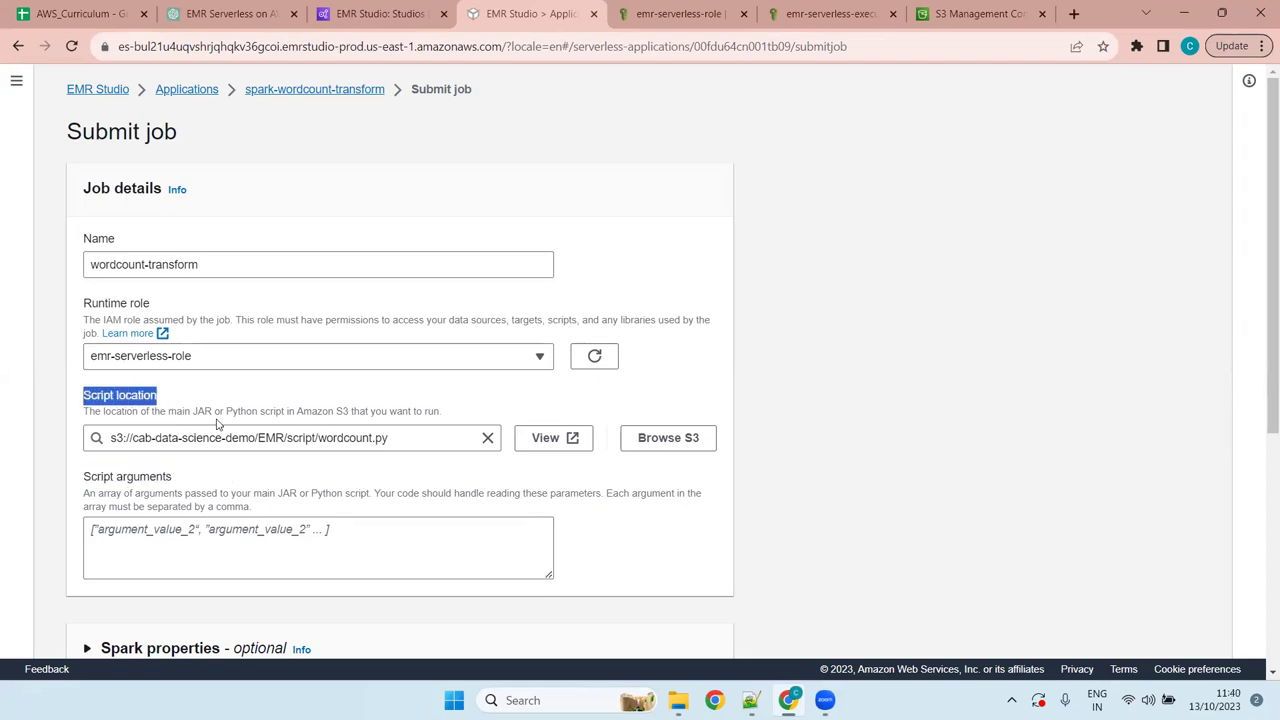
click(265, 552)
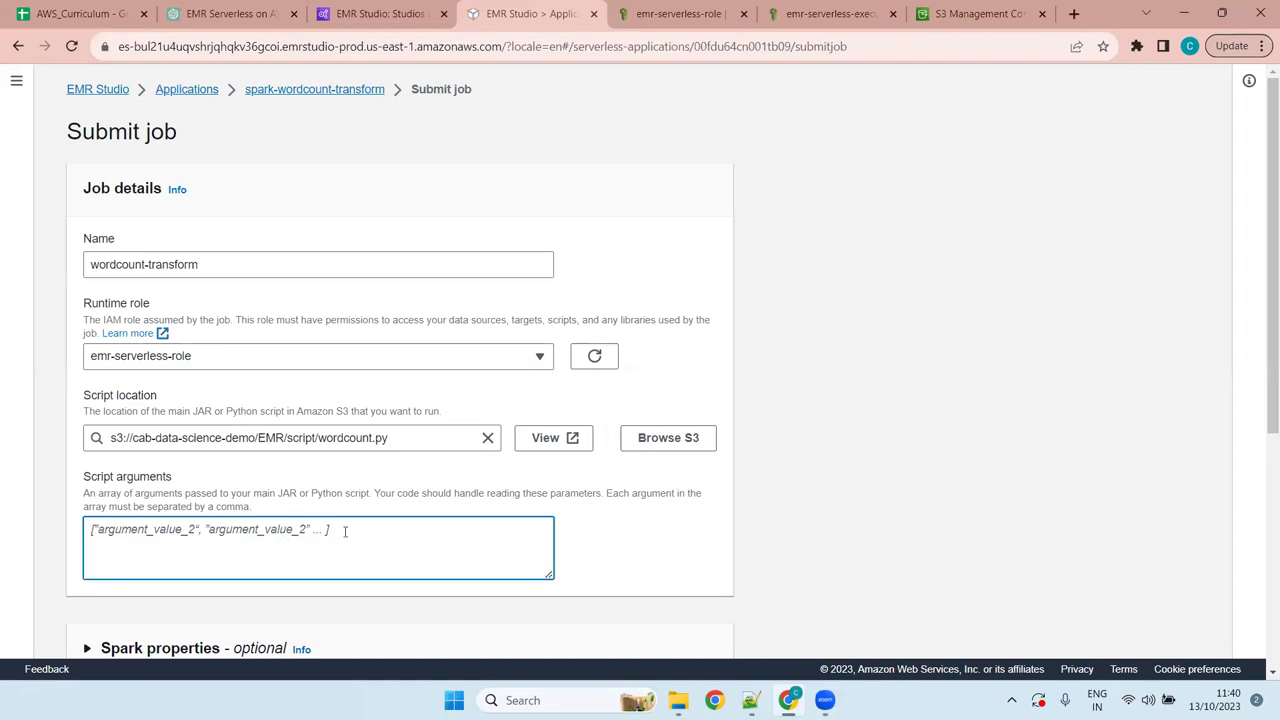
click(655, 556)
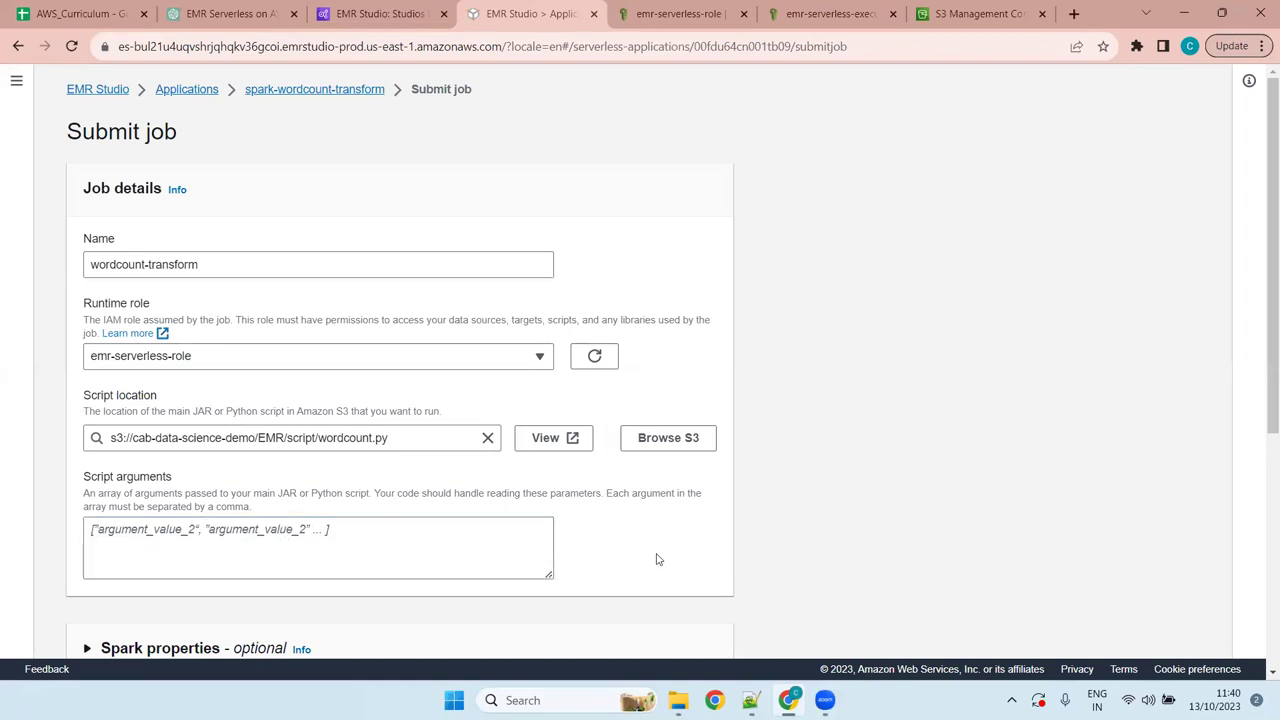
scroll(656, 559, down, 4)
scroll(654, 557, up, 4)
Step: In the S3 console, copy the S3 URI of the output/ folder inside EMR/ in the cab-data-science-demo bucket
click(223, 541)
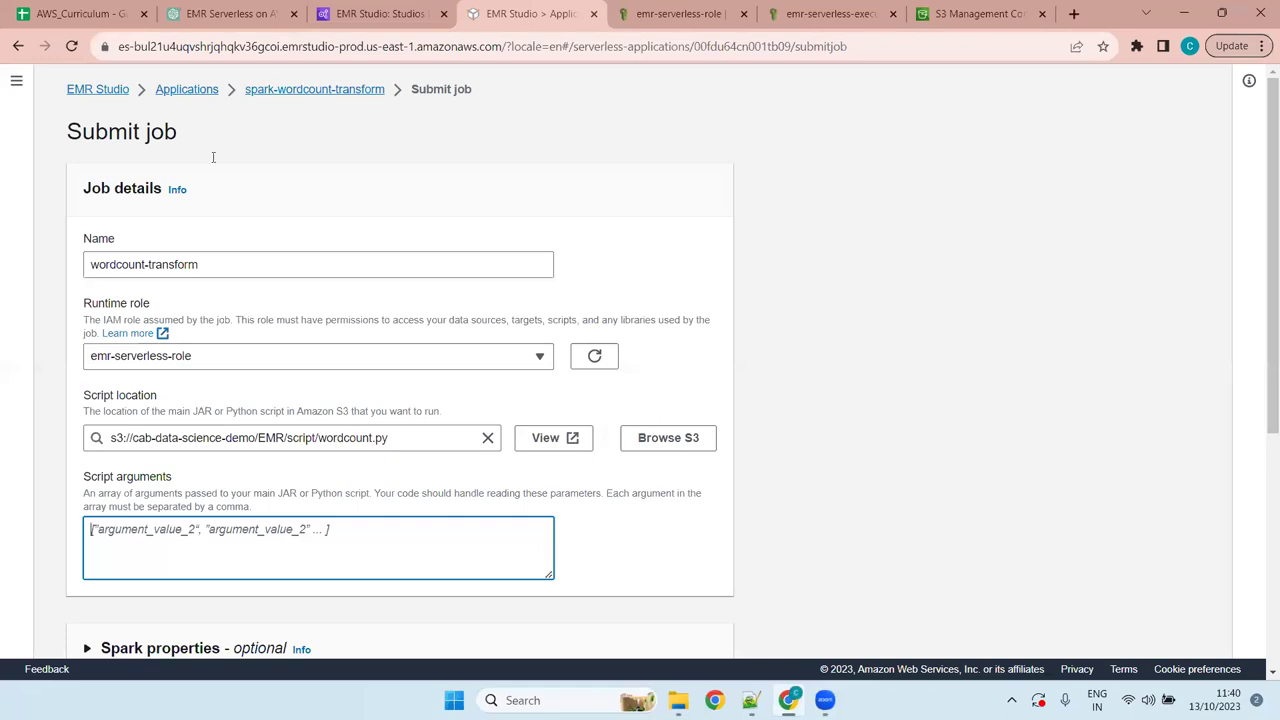
click(714, 9)
click(830, 13)
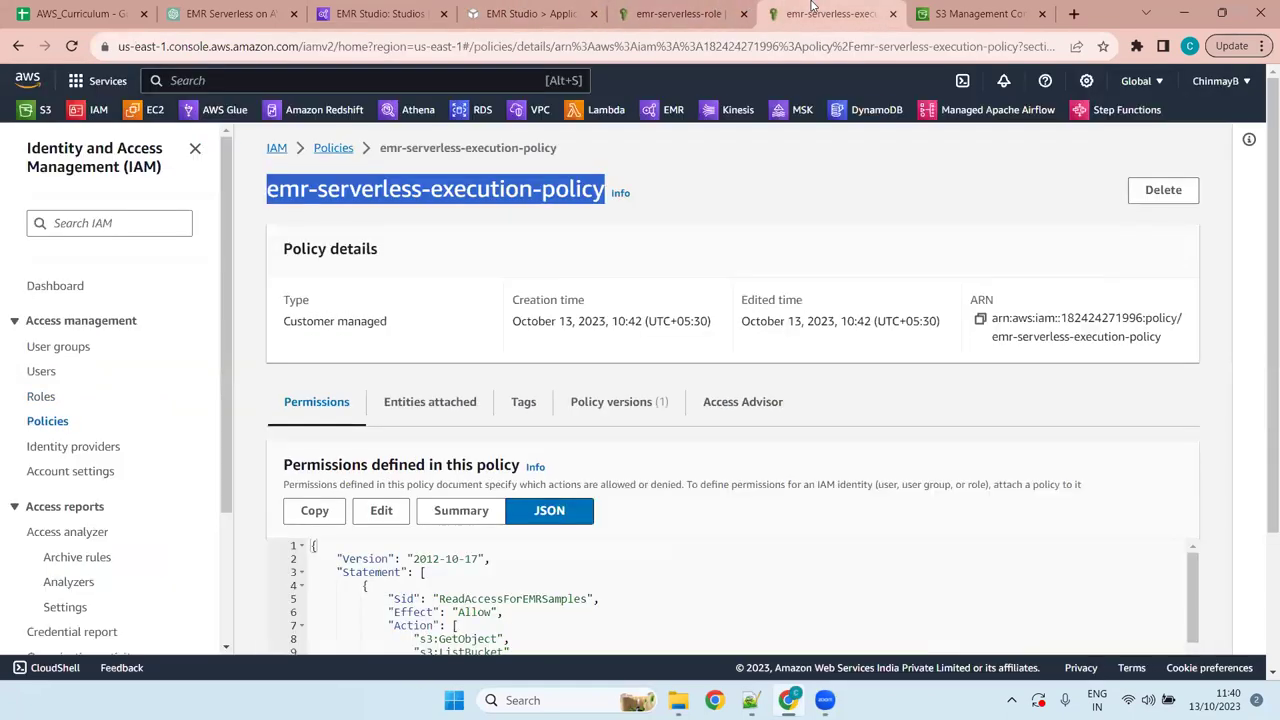
click(969, 11)
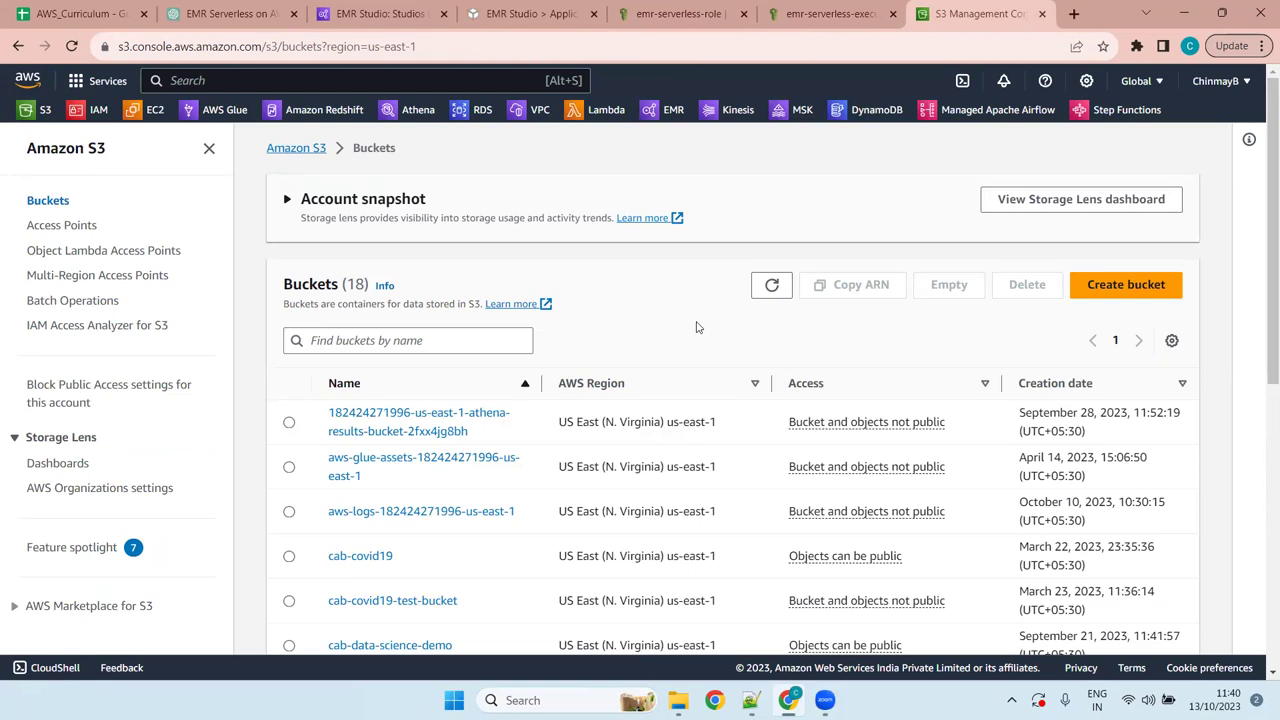
scroll(697, 327, down, 5)
scroll(480, 517, up, 4)
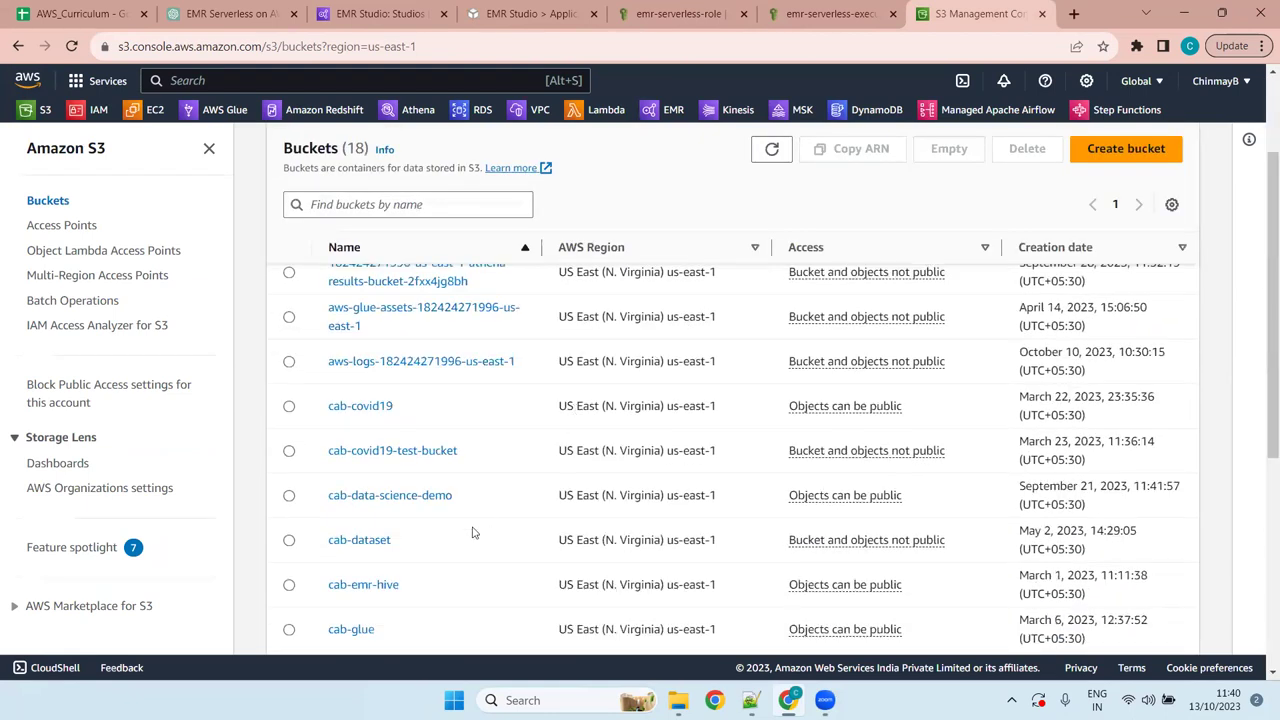
click(416, 505)
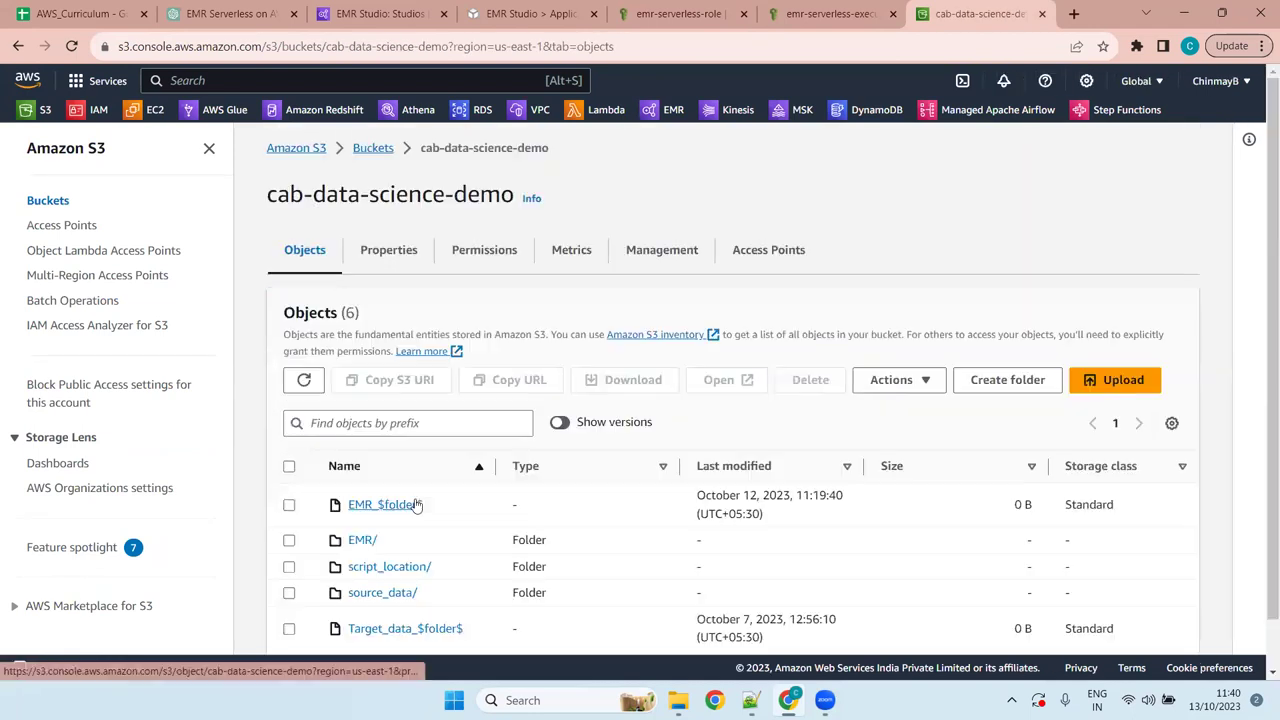
click(362, 541)
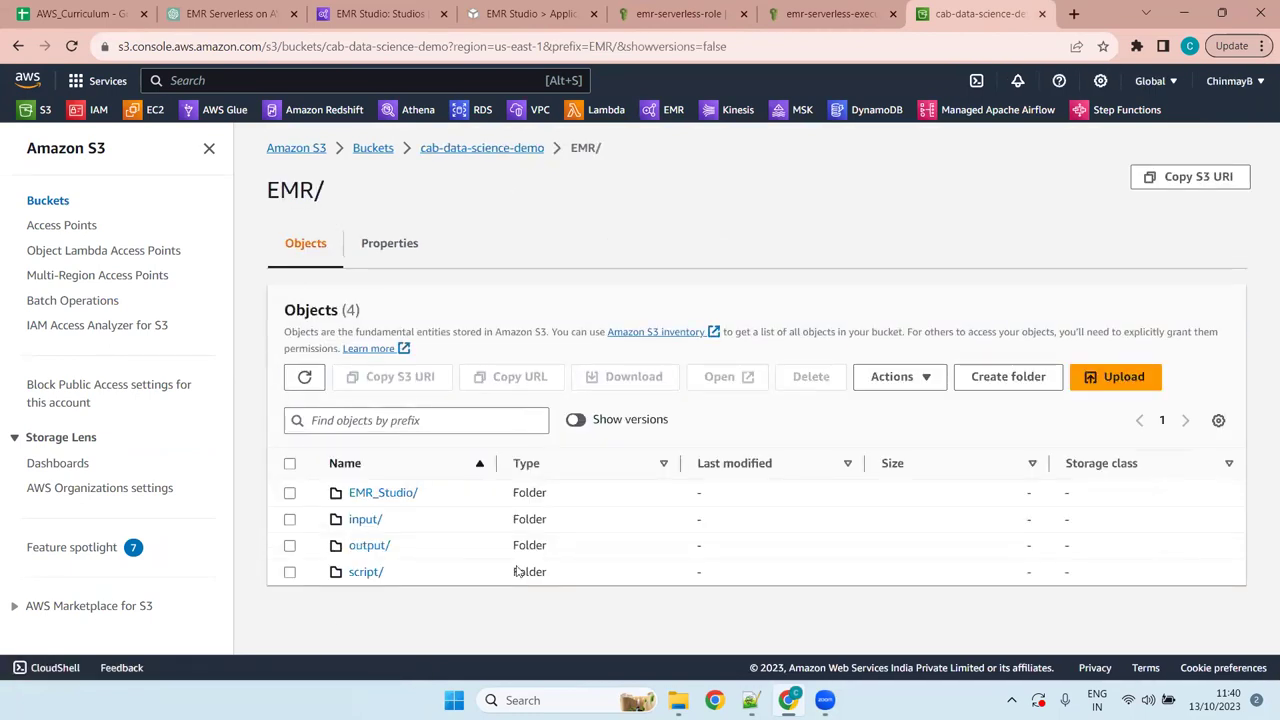
click(289, 546)
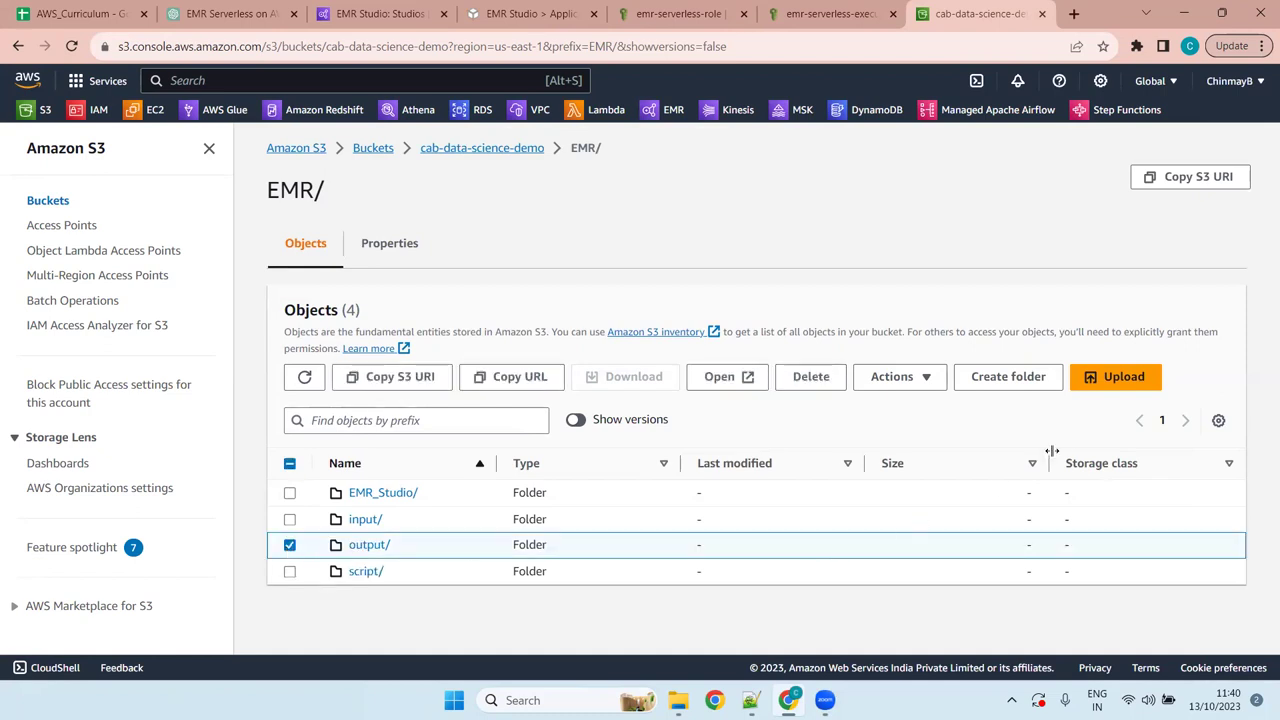
click(384, 380)
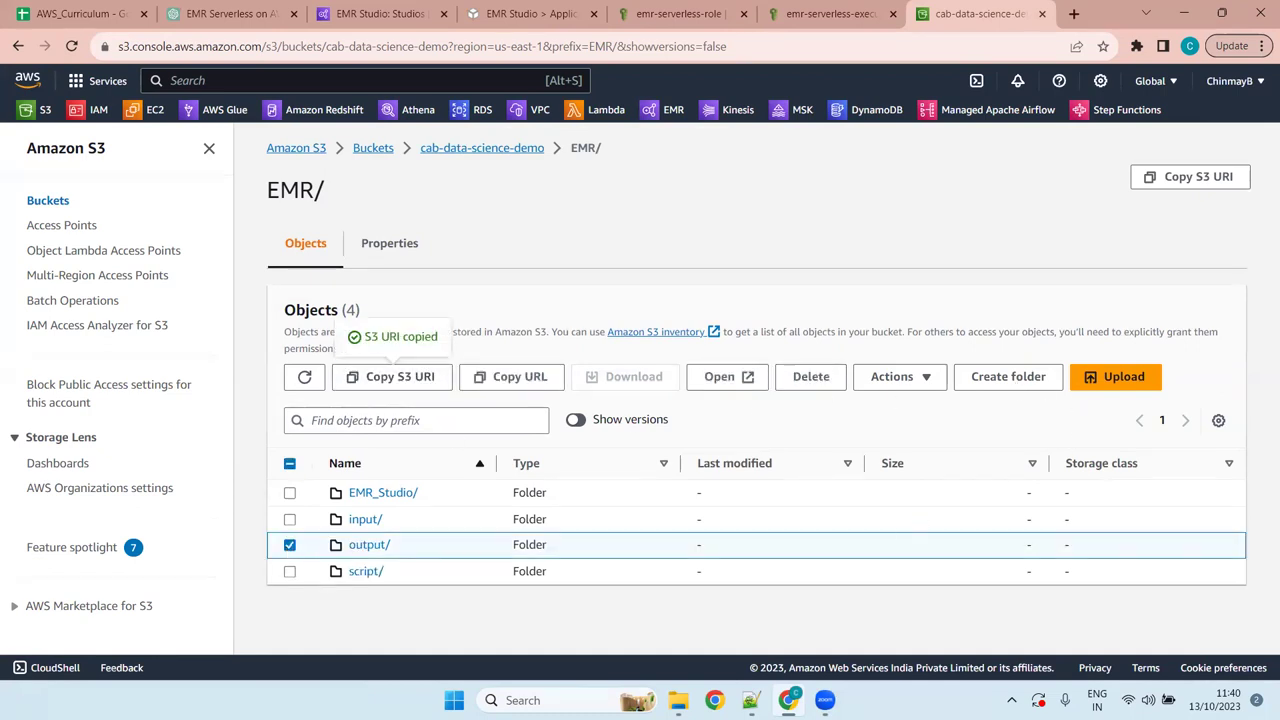
Step: Switch to Notepad++ and read the output_path default and the sys.argv length check in wordcount.py
key(alt+Tab)
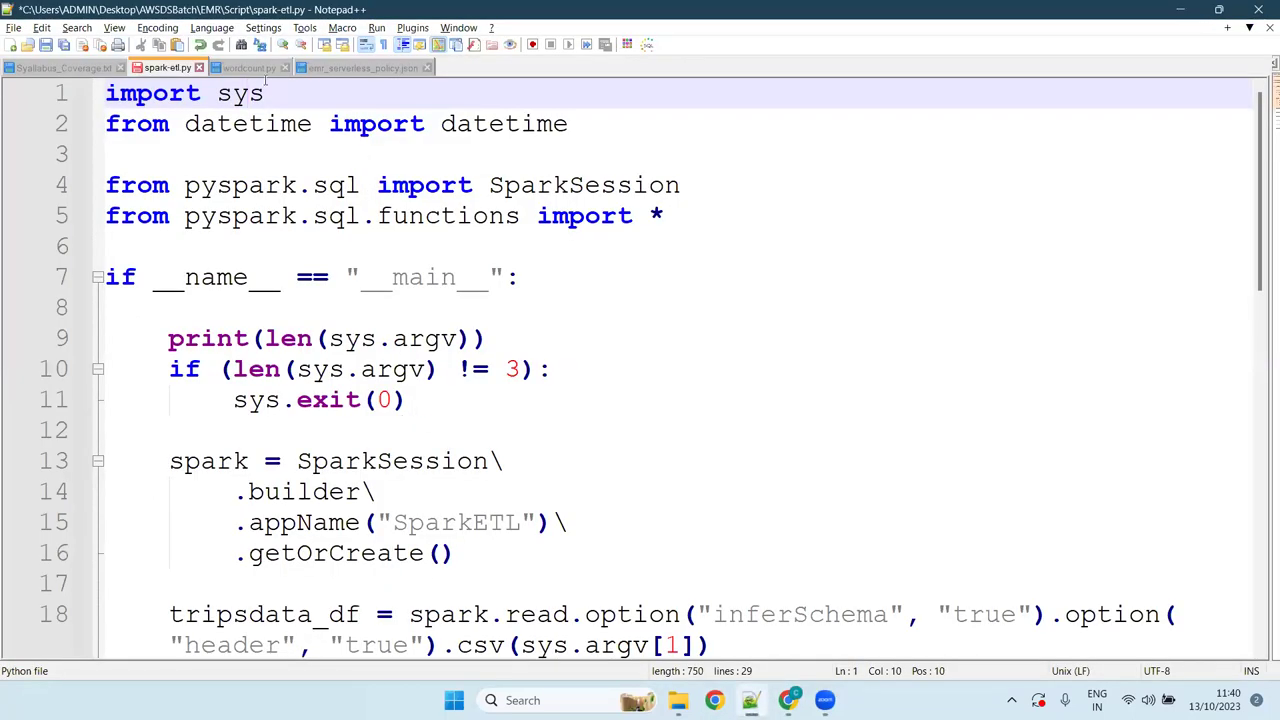
key(ctrl+Tab)
click(516, 539)
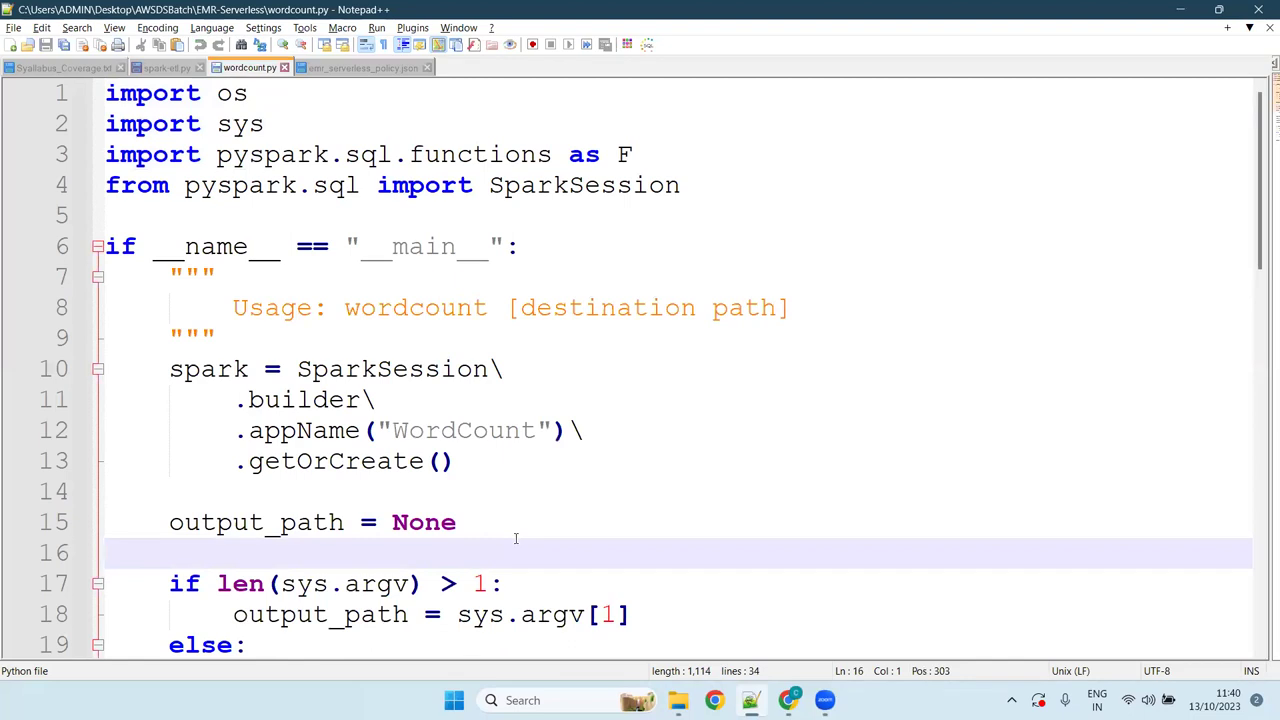
key(Up)
key(Up)
key(Down)
key(Up)
key(Down)
key(Right)
key(Right)
key(Right)
key(Right)
key(Right)
key(Right)
key(Right)
key(Right)
key(Right)
key(Right)
key(Right)
key(Right)
key(Right)
key(Right)
key(Right)
key(Right)
key(Right)
key(Right)
key(Right)
key(Right)
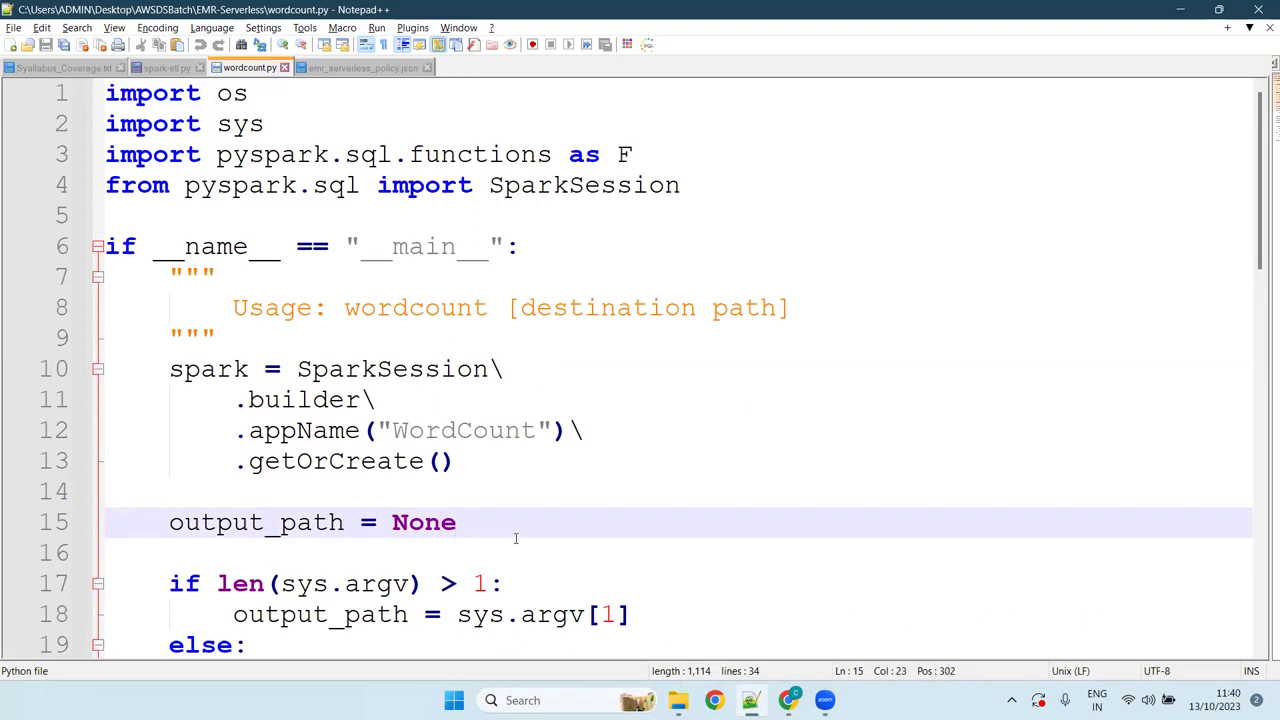
key(Down)
key(Down)
key(Down)
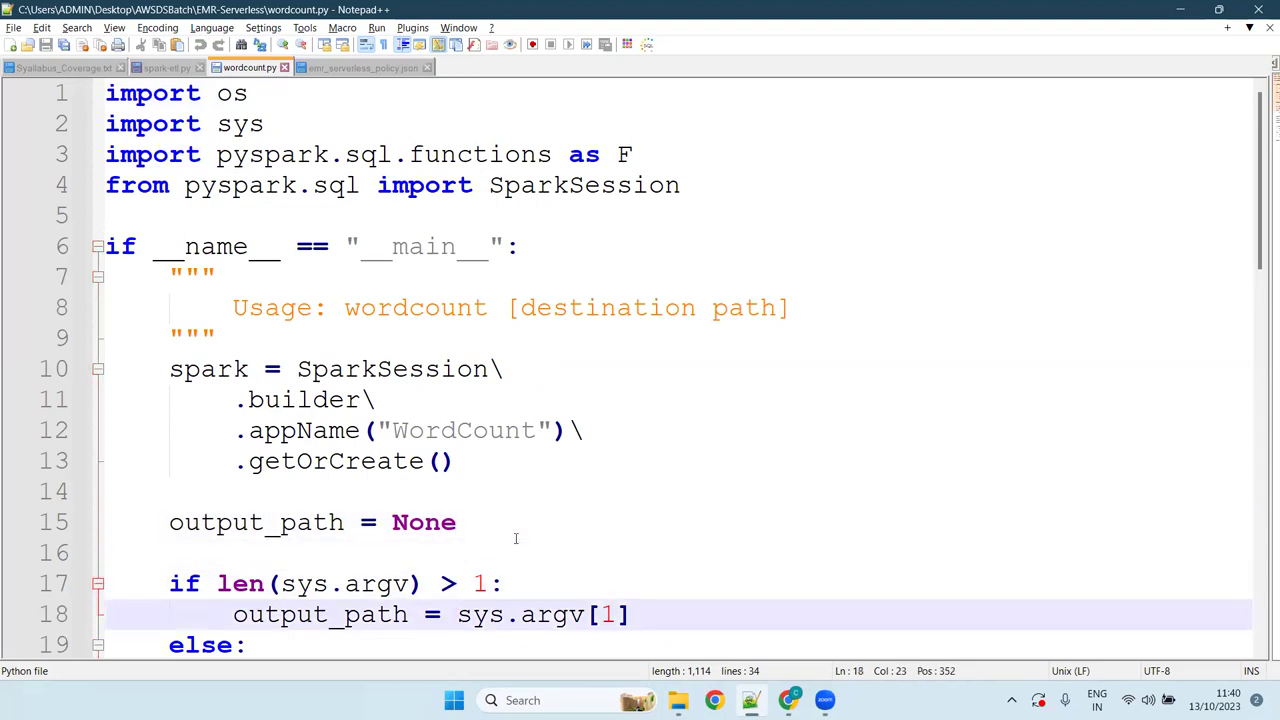
key(Down)
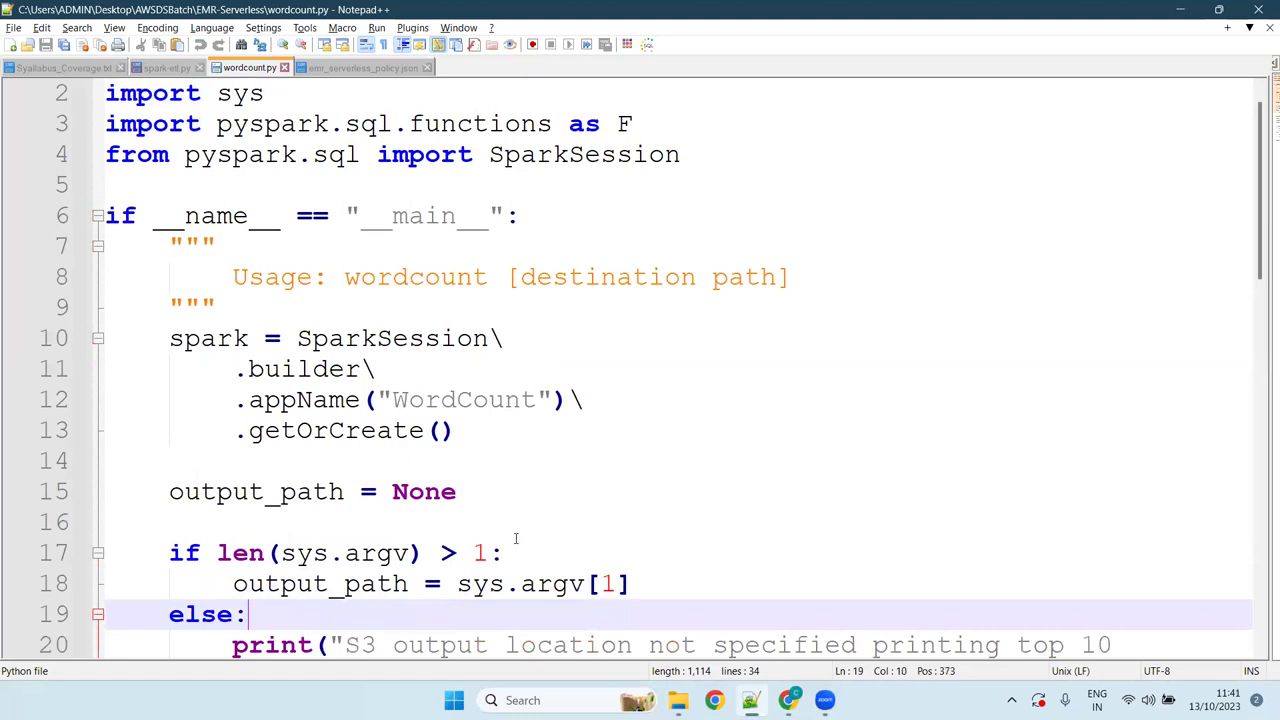
Step: Go through the rest of wordcount.py, from the missing output location branch through the word counting to the final print statement
key(Down)
key(Down)
key(Down)
key(Down)
key(Down)
key(Down)
key(Down)
key(Down)
key(Down)
key(Down)
key(Up)
key(Up)
key(Up)
key(Up)
key(Up)
key(Up)
key(Up)
key(Up)
key(Up)
key(Up)
key(Up)
key(Up)
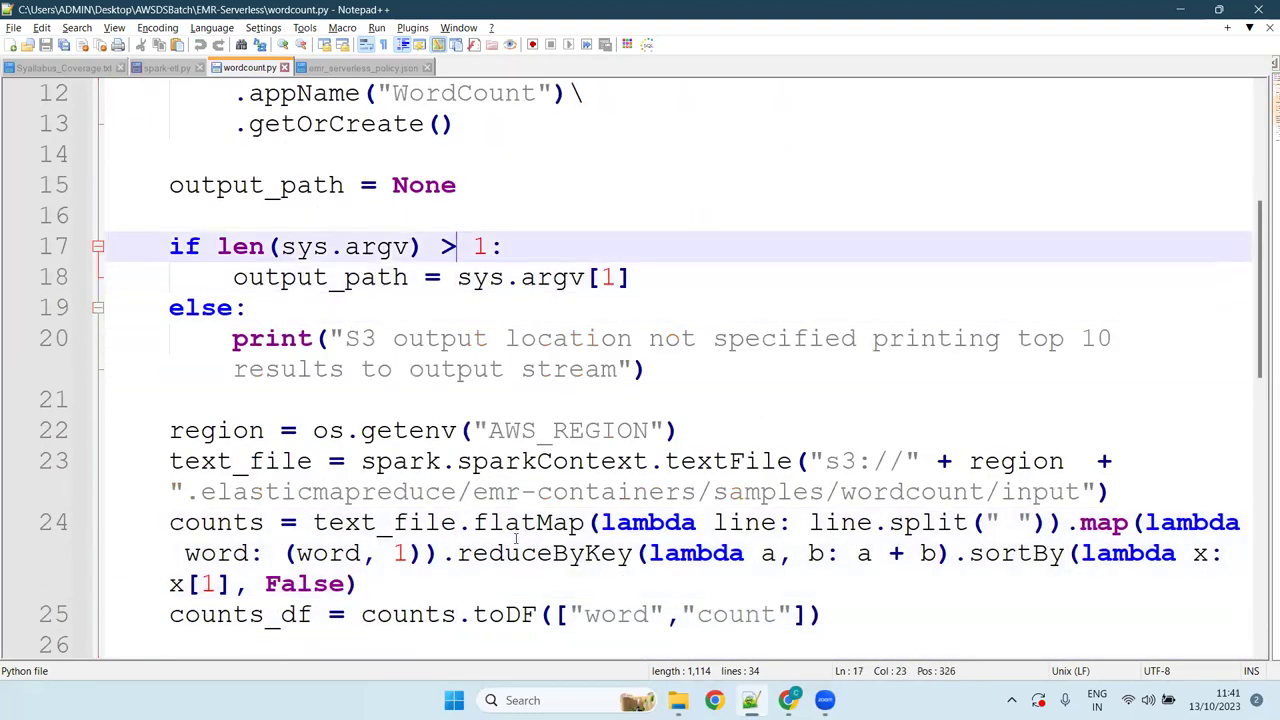
key(Down)
key(Down)
key(Down)
key(Down)
key(Down)
key(Down)
key(Down)
key(Down)
key(Down)
key(Down)
key(Down)
key(Down)
key(Down)
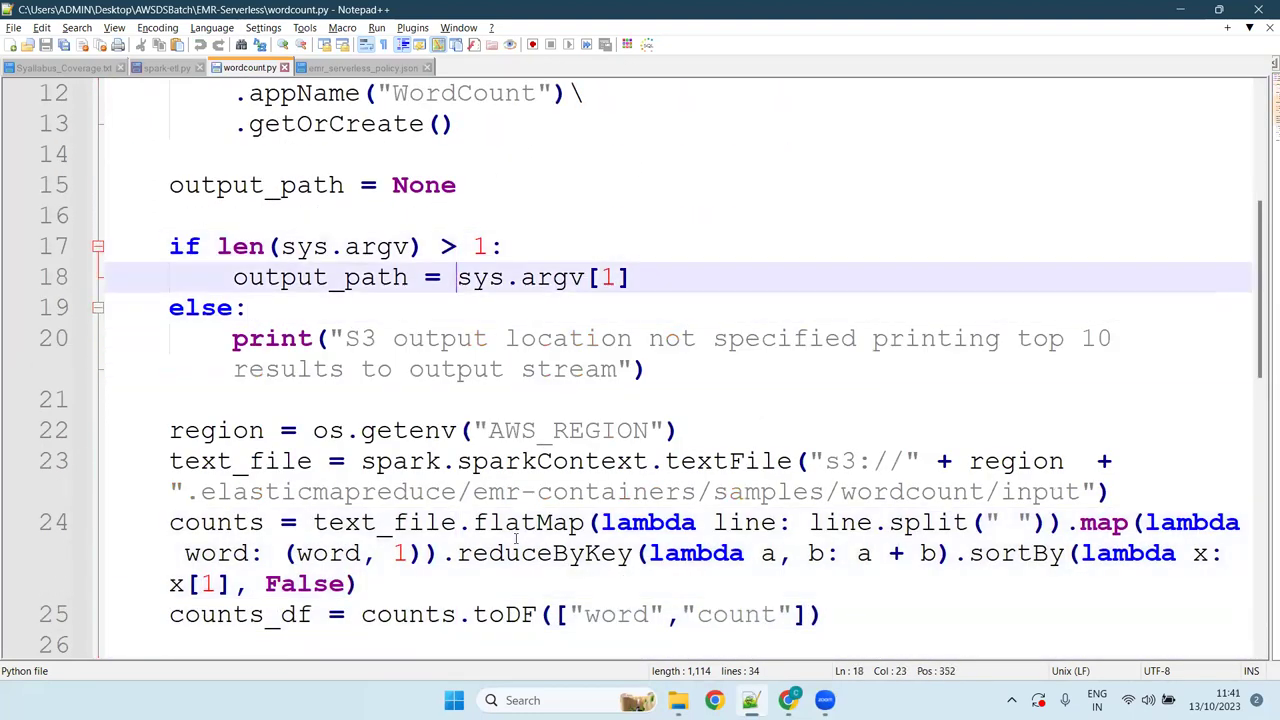
key(Down)
key(Down)
key(Down)
key(Down)
key(Down)
key(Down)
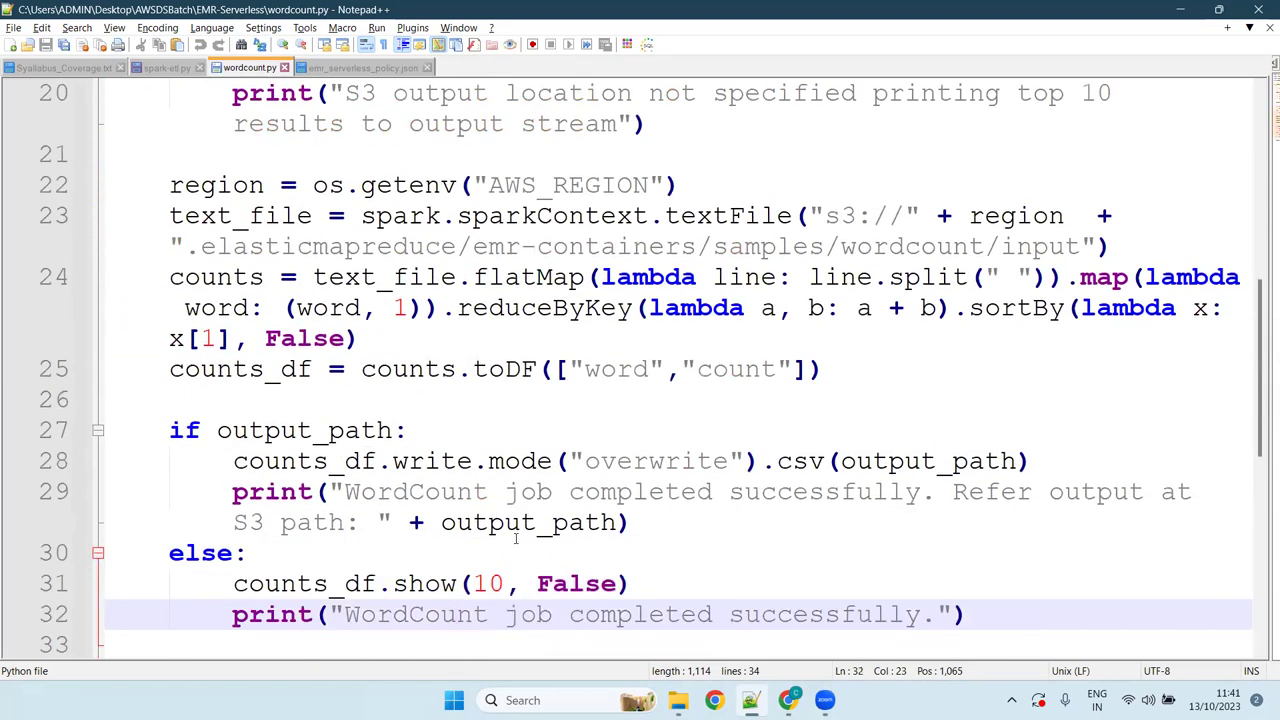
Step: Highlight where wordcount.py uses output_path in the CSV write and in the completion message
double_click(943, 463)
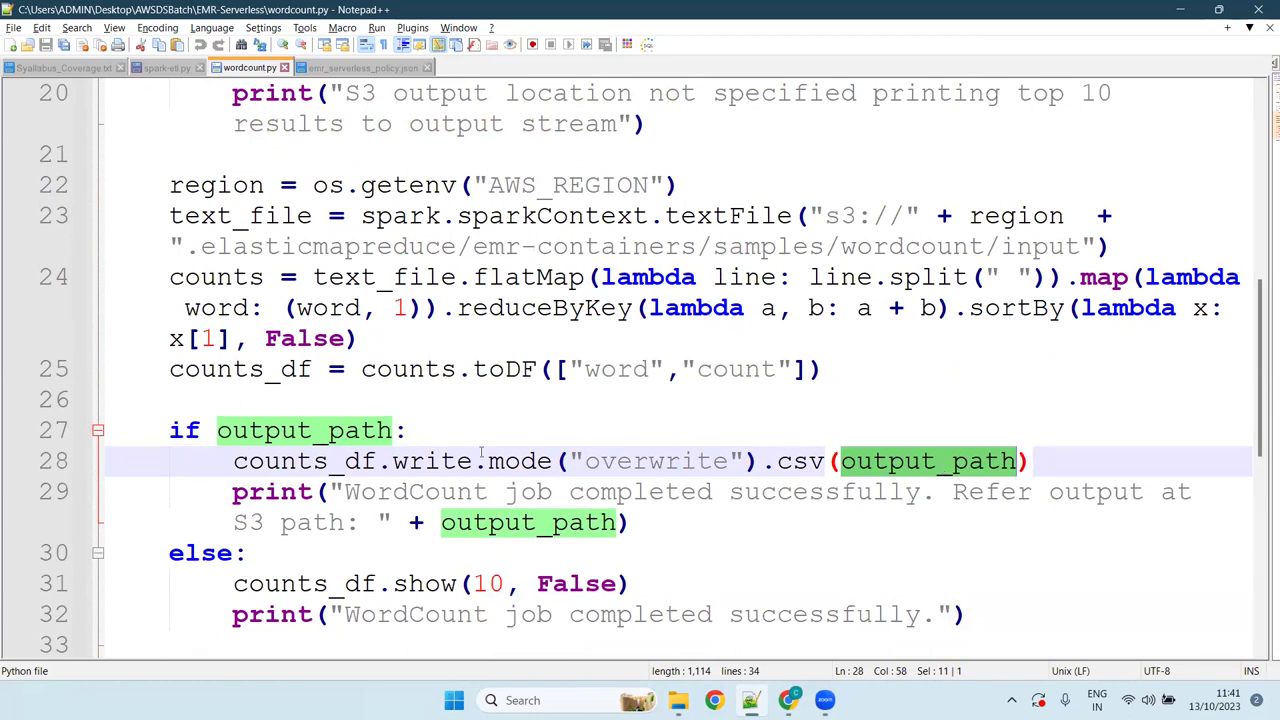
click(644, 526)
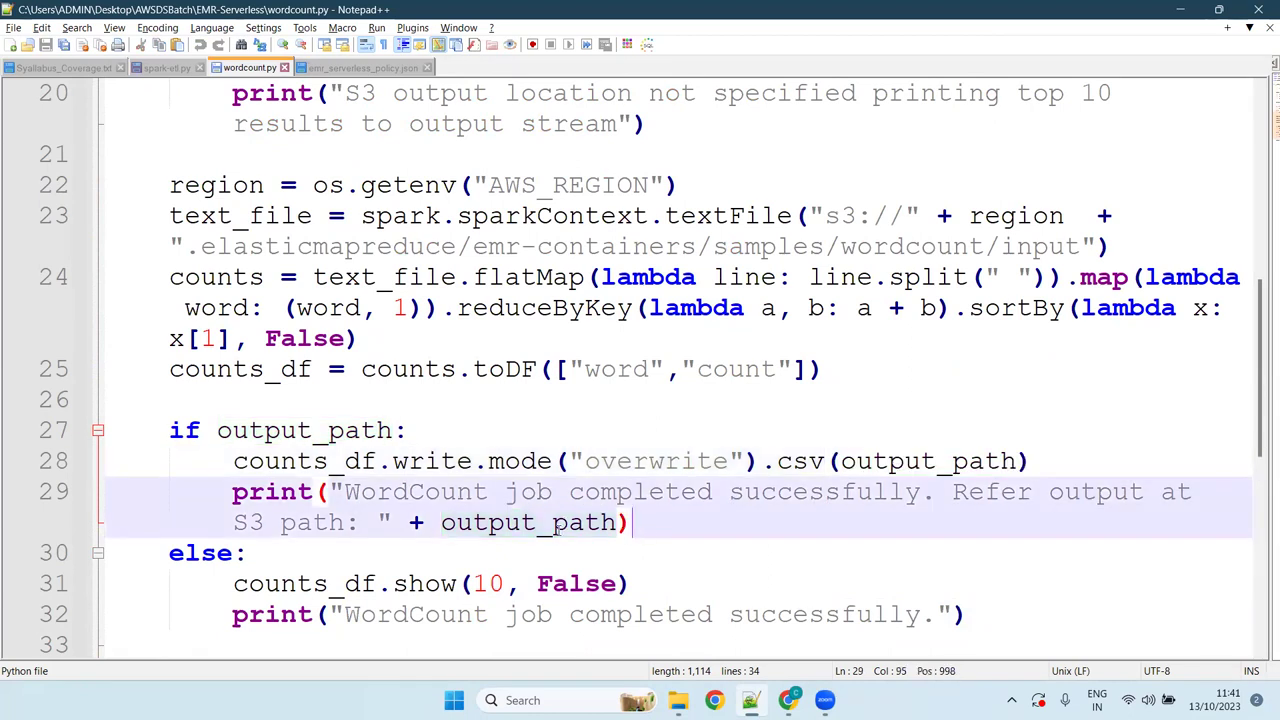
double_click(527, 530)
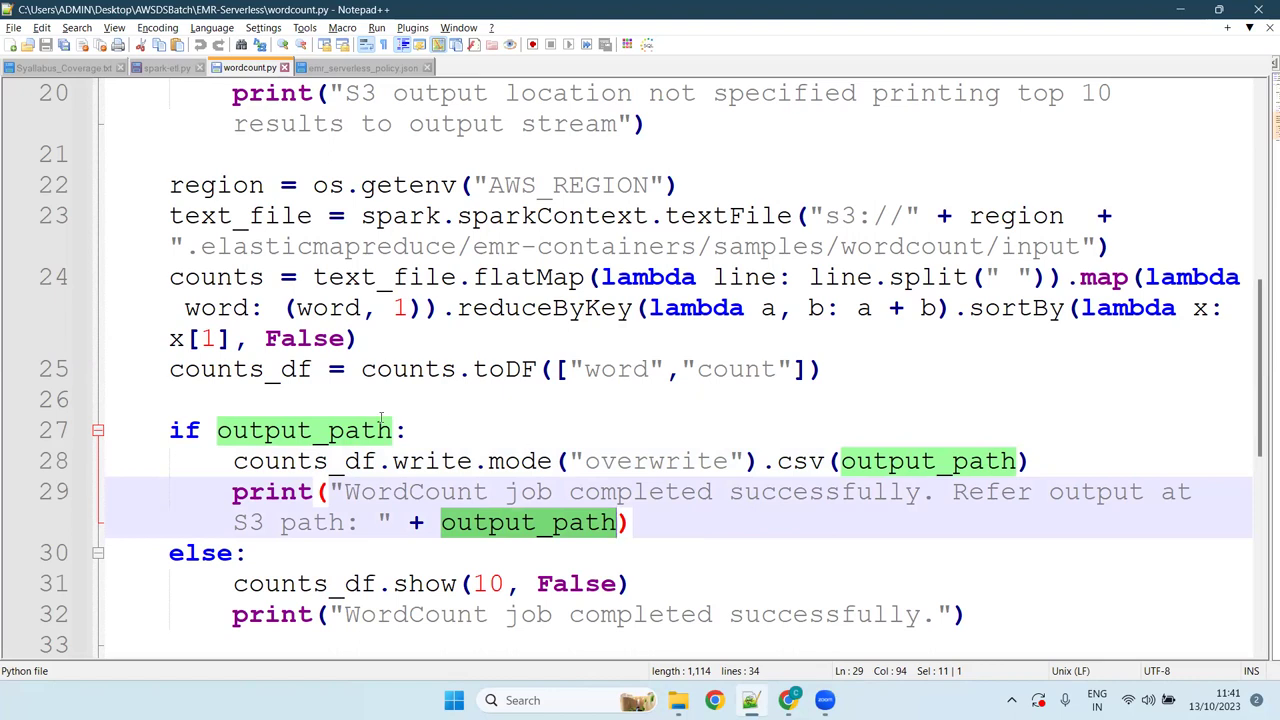
Step: Return to the Submit job form in Chrome and enter s3://cab-data-science-demo/EMR/output/ as the script argument
click(789, 700)
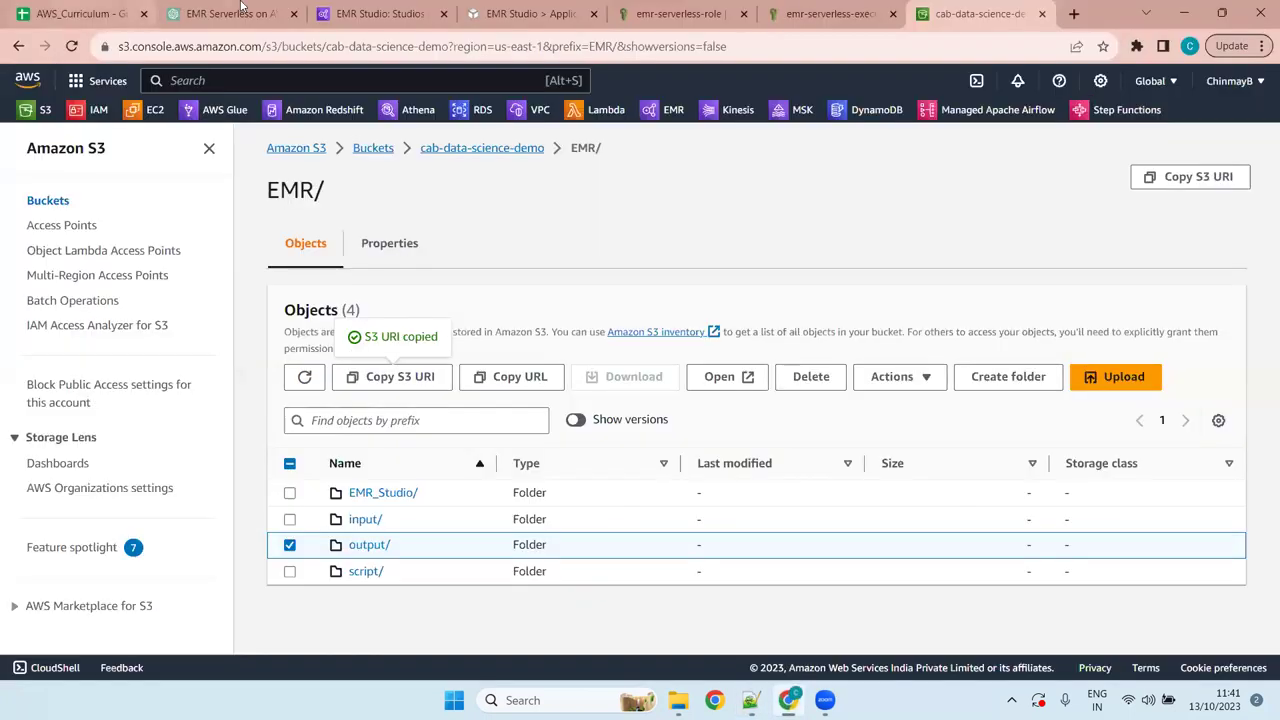
click(325, 10)
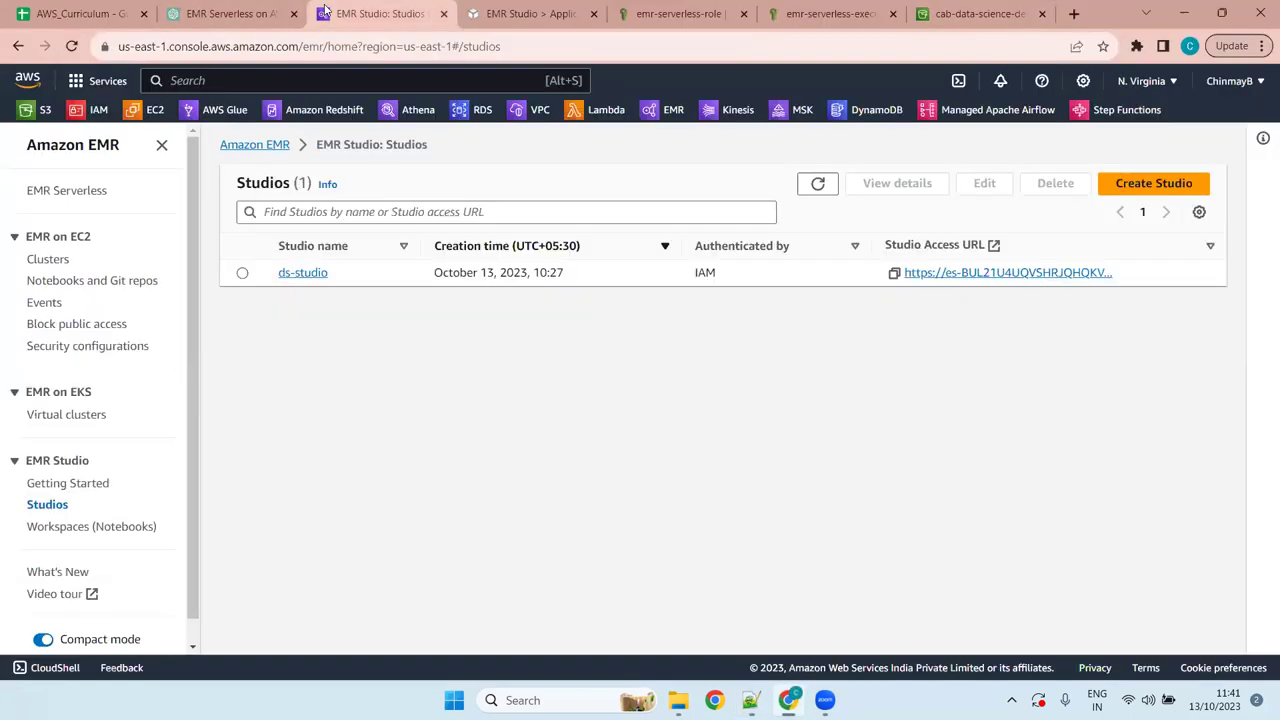
click(576, 8)
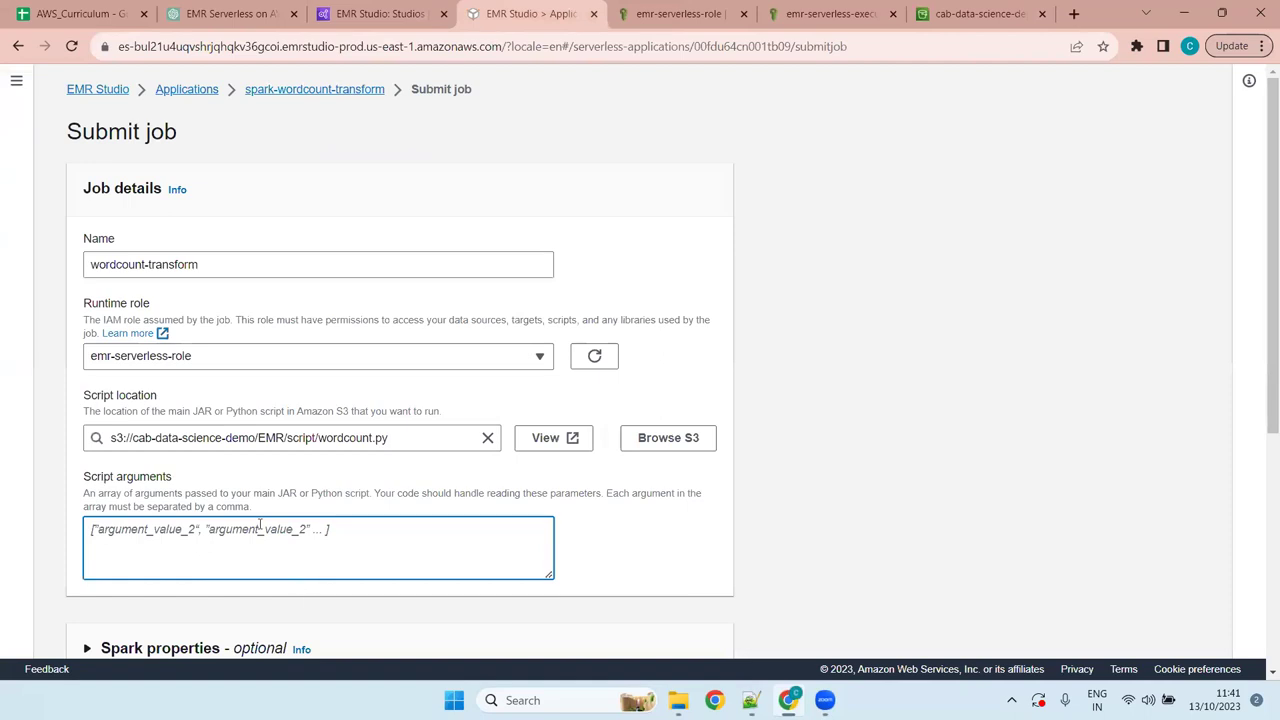
text(s3://cab-data-science-demo/EMR/output/)
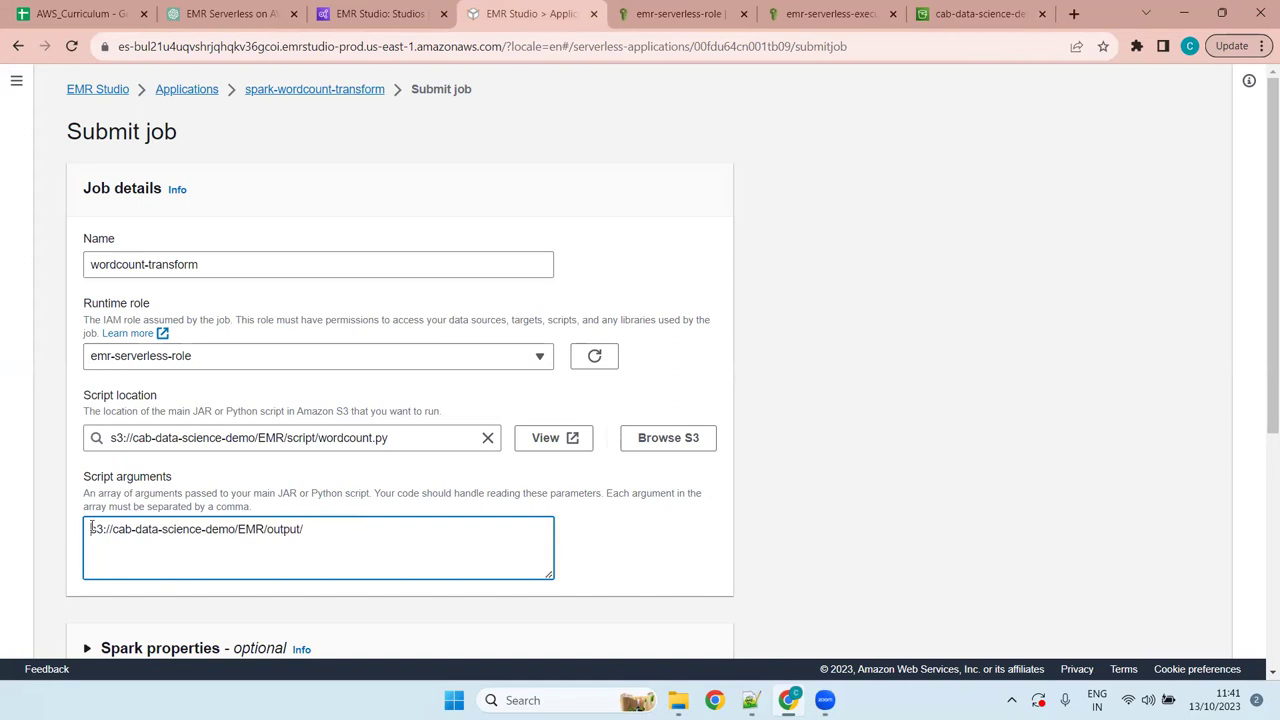
click(644, 536)
Step: Check the completed form and try to submit the wordcount-transform job
scroll(710, 523, down, 4)
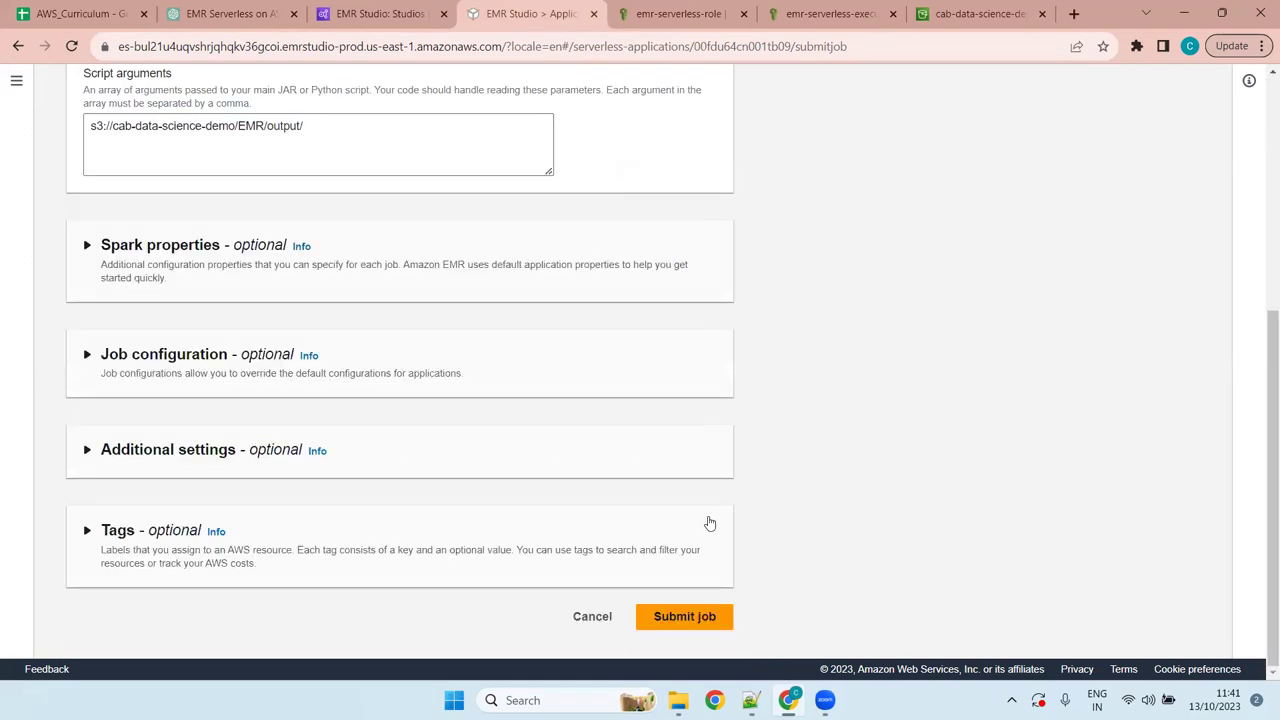
scroll(710, 523, up, 4)
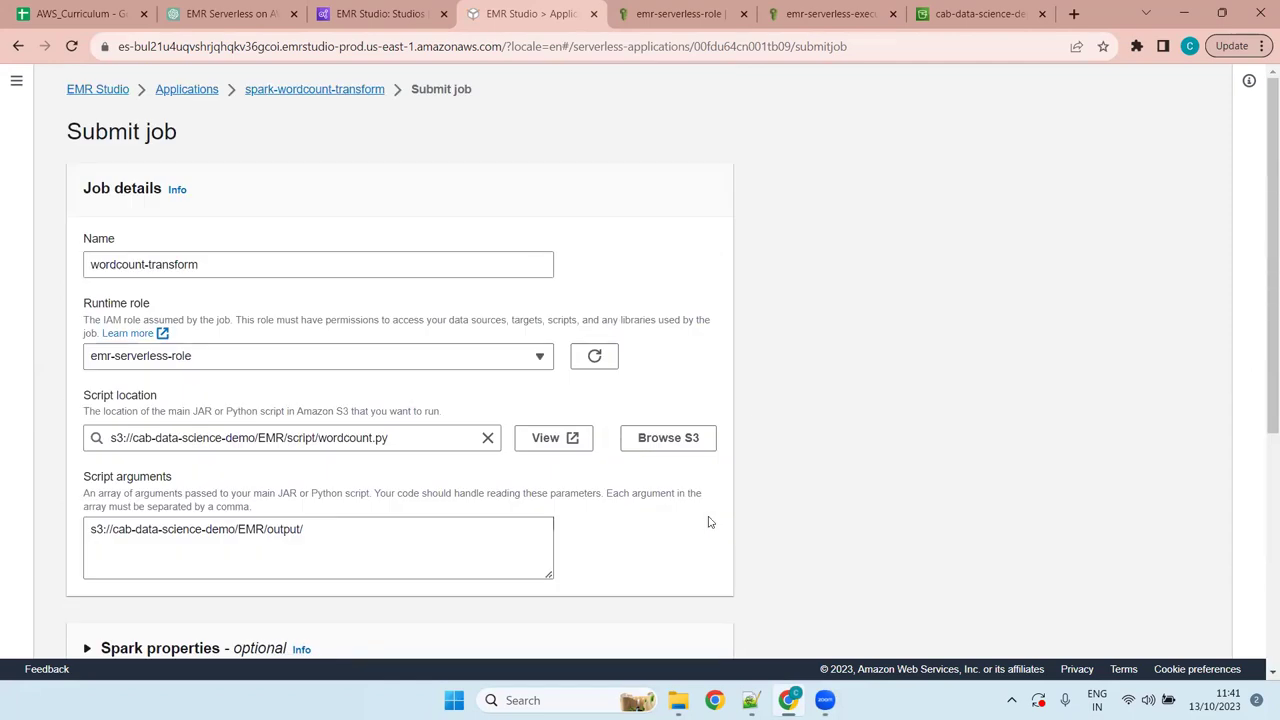
scroll(710, 523, down, 4)
click(677, 629)
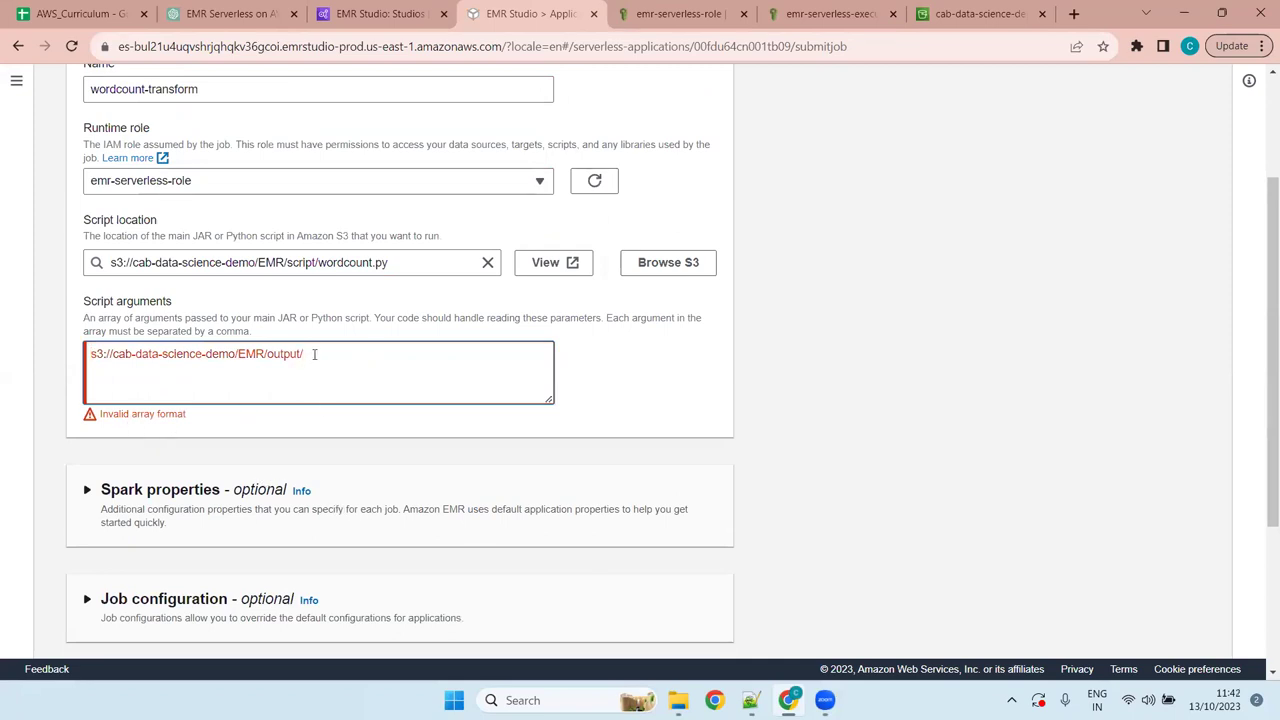
Step: Try to enclose the S3 output path in square brackets in the script arguments
text(,)
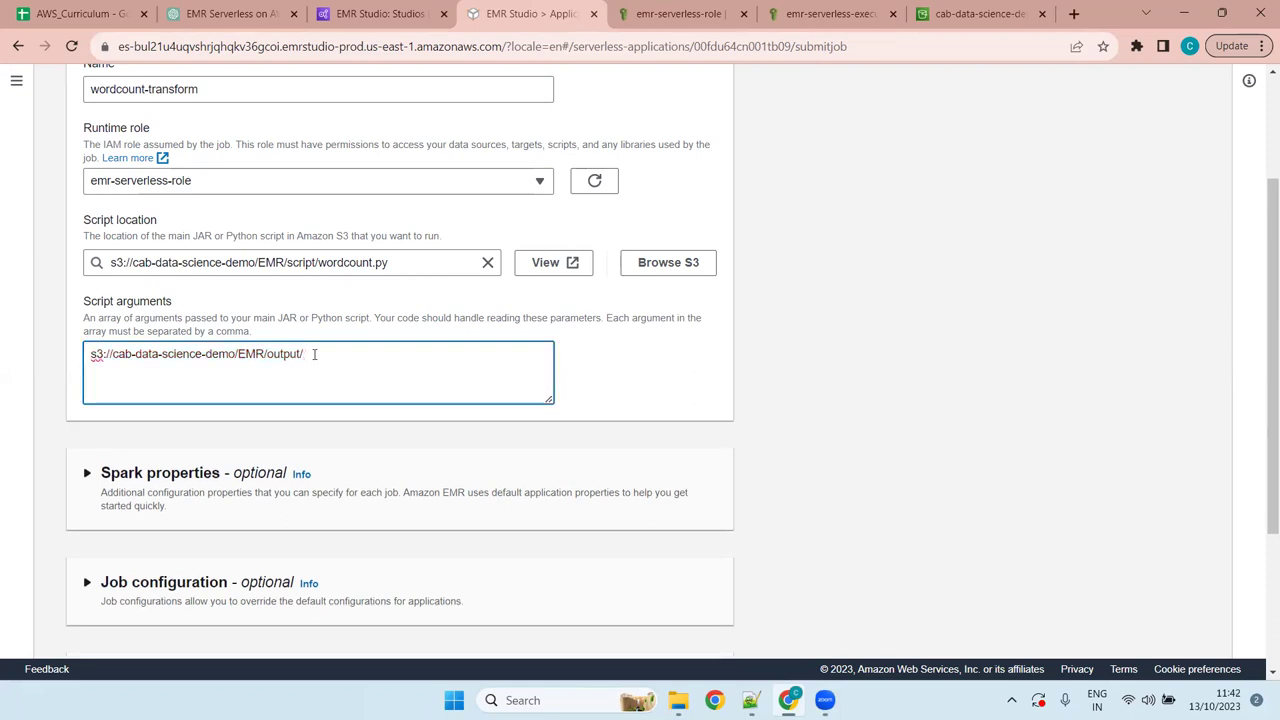
key(Left)
key(Left)
key(Left)
key(Left)
key(Left)
key(Left)
key(Left)
key(Left)
key(Left)
key(Left)
key(Left)
key(Left)
key(Left)
key(Left)
key(Left)
key(Left)
key(Left)
key(Left)
key(Left)
key(Left)
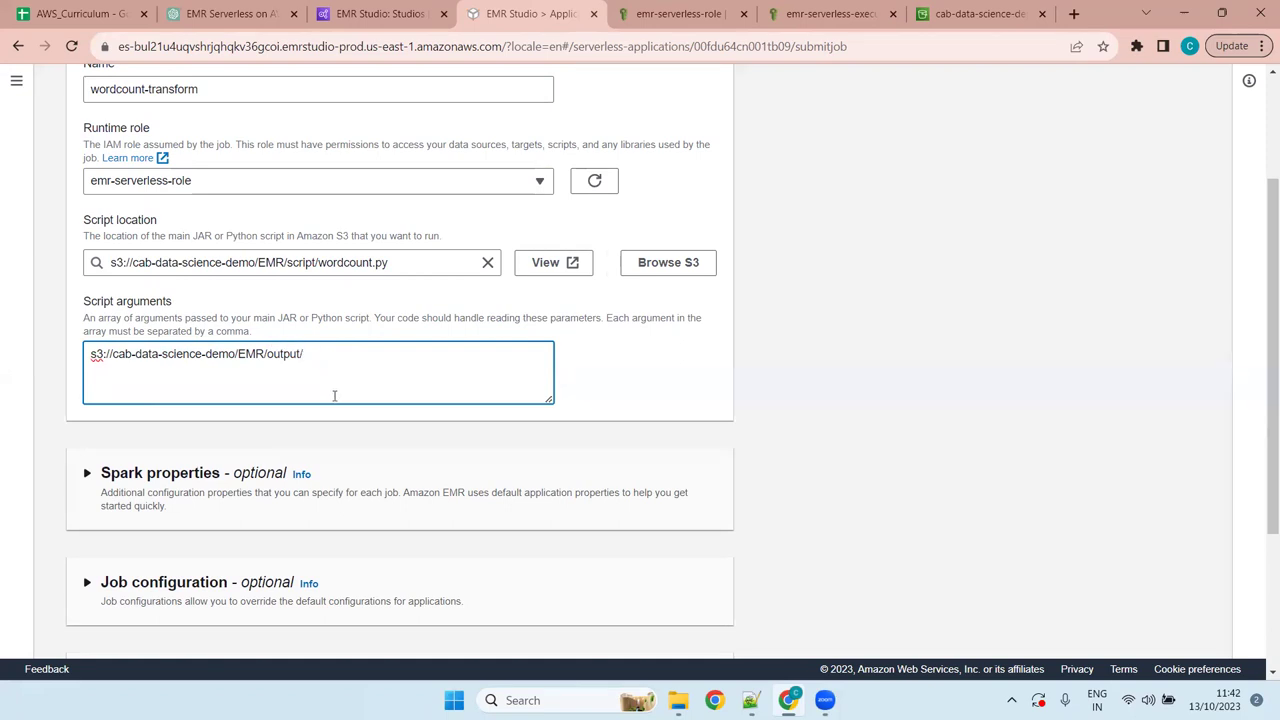
text([)
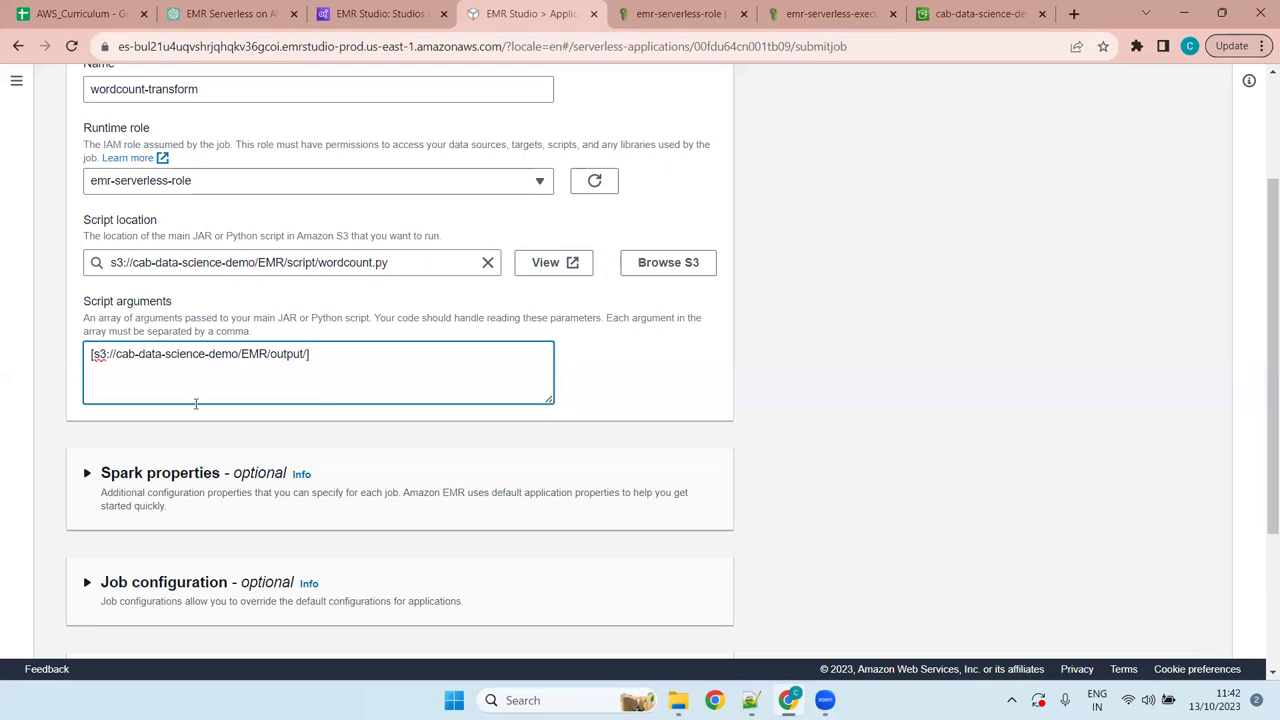
Step: Clear the whole script arguments entry on the job form
key(BackSpace)
key(Home)
key(Delete)
key(Right)
key(Right)
key(Right)
key(Right)
key(Right)
key(Right)
key(Right)
key(Right)
key(Right)
key(Right)
key(Right)
key(Right)
key(Right)
key(Right)
key(Right)
key(Right)
key(Right)
key(Right)
key(Right)
key(Right)
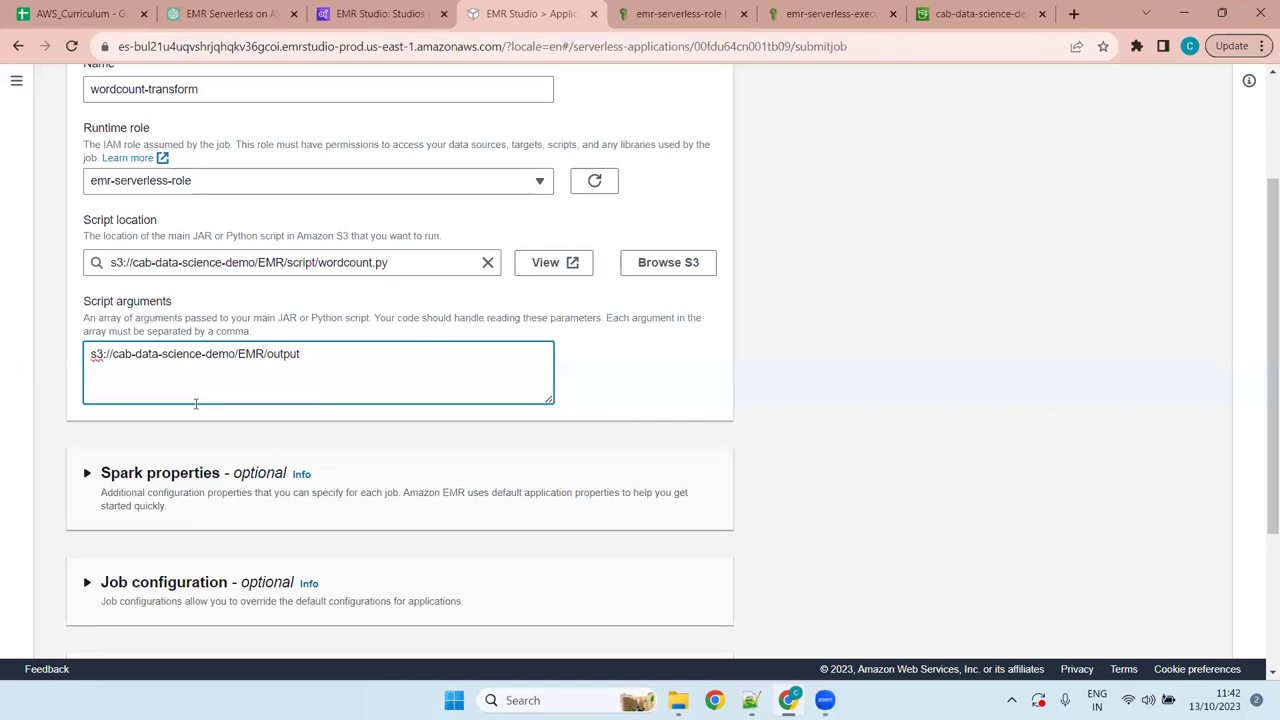
key(BackSpace)
key(BackSpace)
key(BackSpace)
key(BackSpace)
key(BackSpace)
key(BackSpace)
key(BackSpace)
key(BackSpace)
key(ctrl+a)
key(BackSpace)
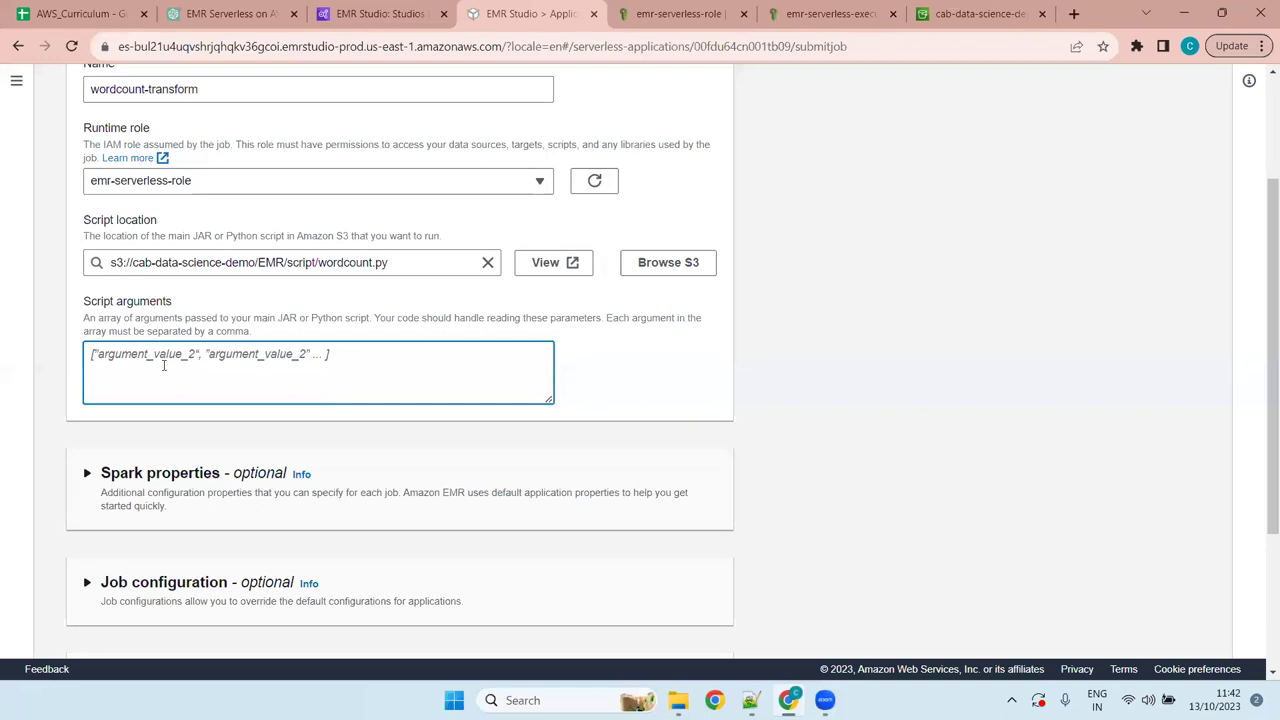
Step: Enter ["s3://cab-data-science-demo/EMR/output/"] as the script arguments and submit the wordcount-transform job
text(s)
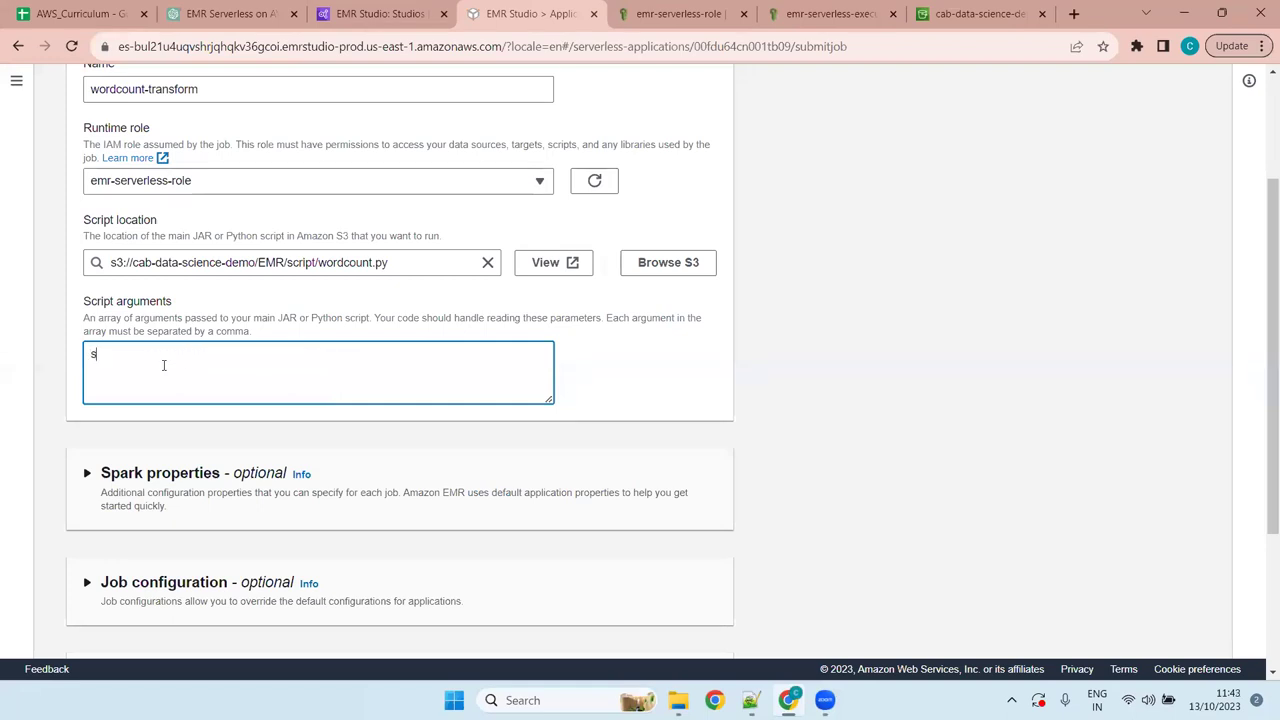
text(3://cab-data-science-)
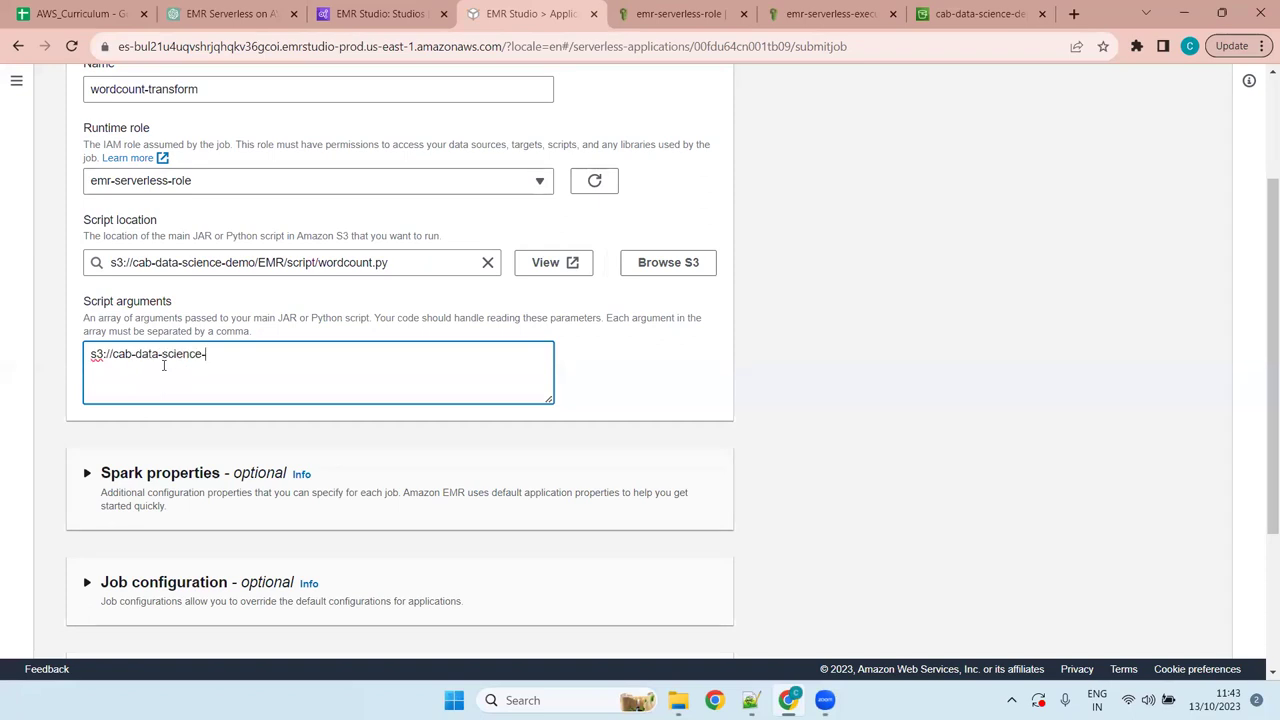
text(demo/EMR/output/)
click(90, 353)
text([)
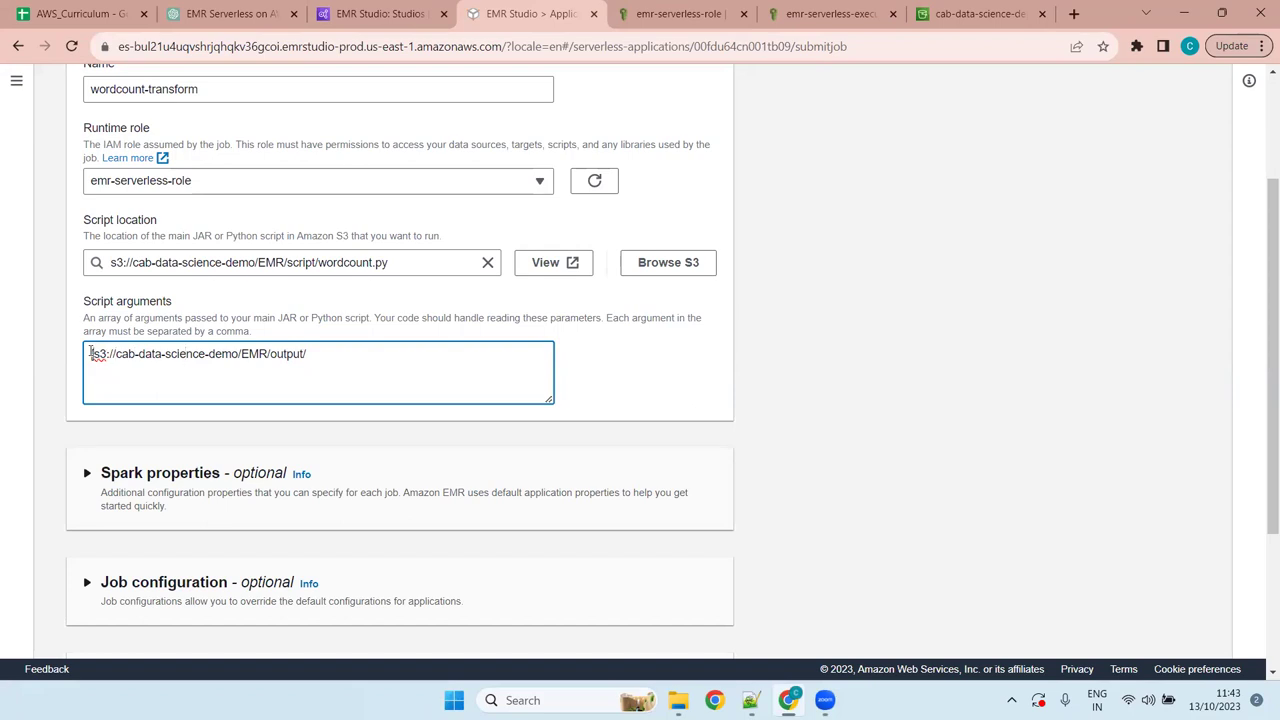
text(")
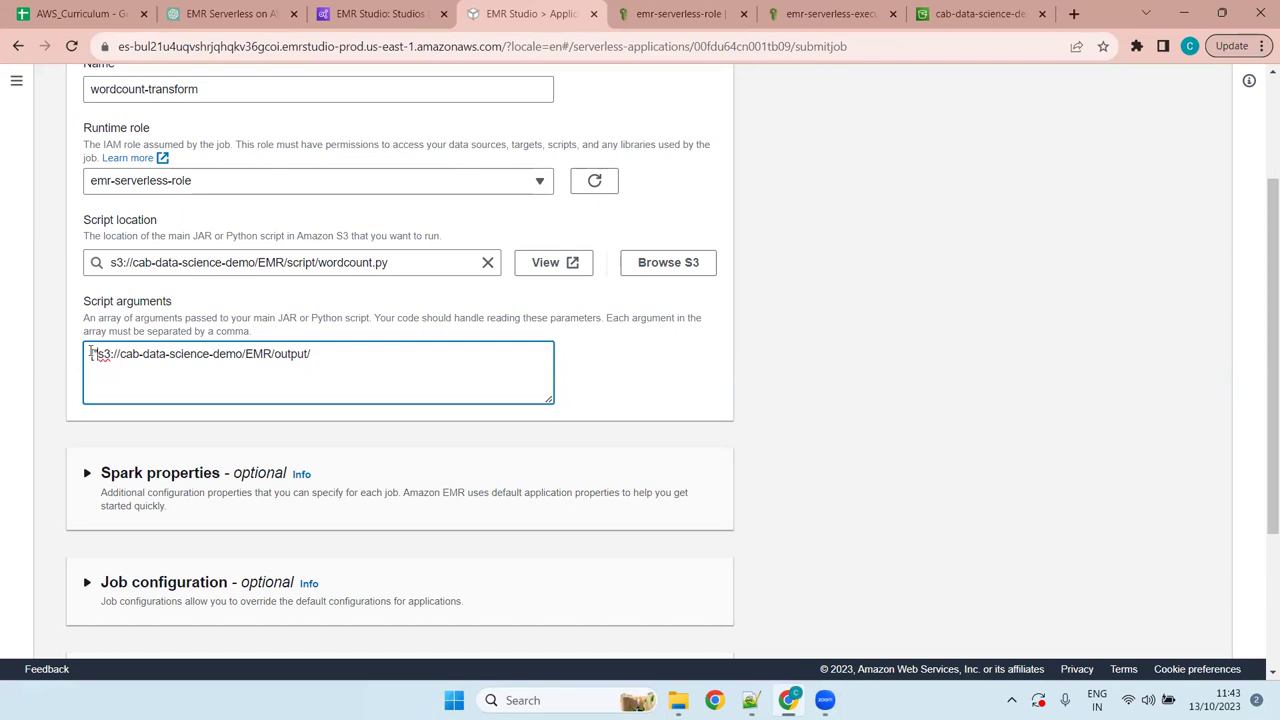
key(Right)
key(Right)
key(Right)
key(Right)
key(Right)
key(Right)
key(Right)
key(Right)
key(Right)
key(Right)
key(Right)
key(Right)
key(Right)
key(Right)
key(Right)
key(Right)
key(Right)
key(Right)
key(Right)
key(Right)
key(Right)
key(Right)
text(")
text(,)
key(BackSpace)
scroll(503, 403, down, 2)
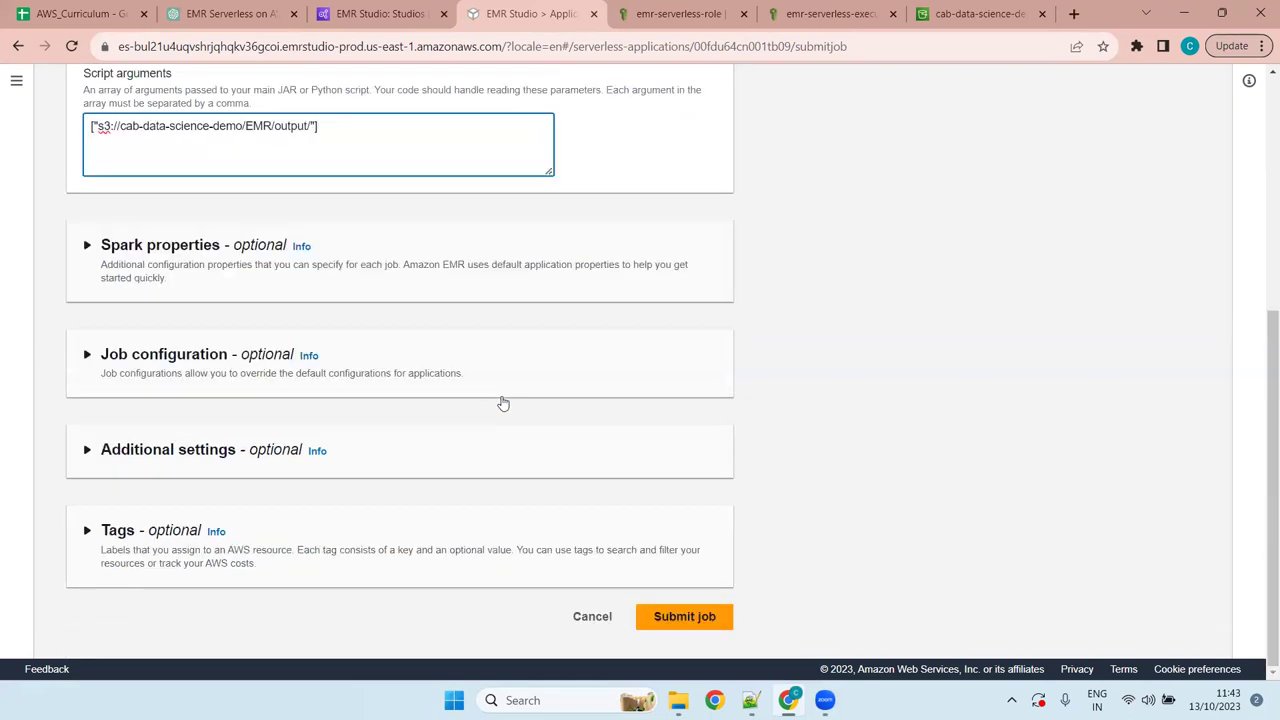
click(669, 618)
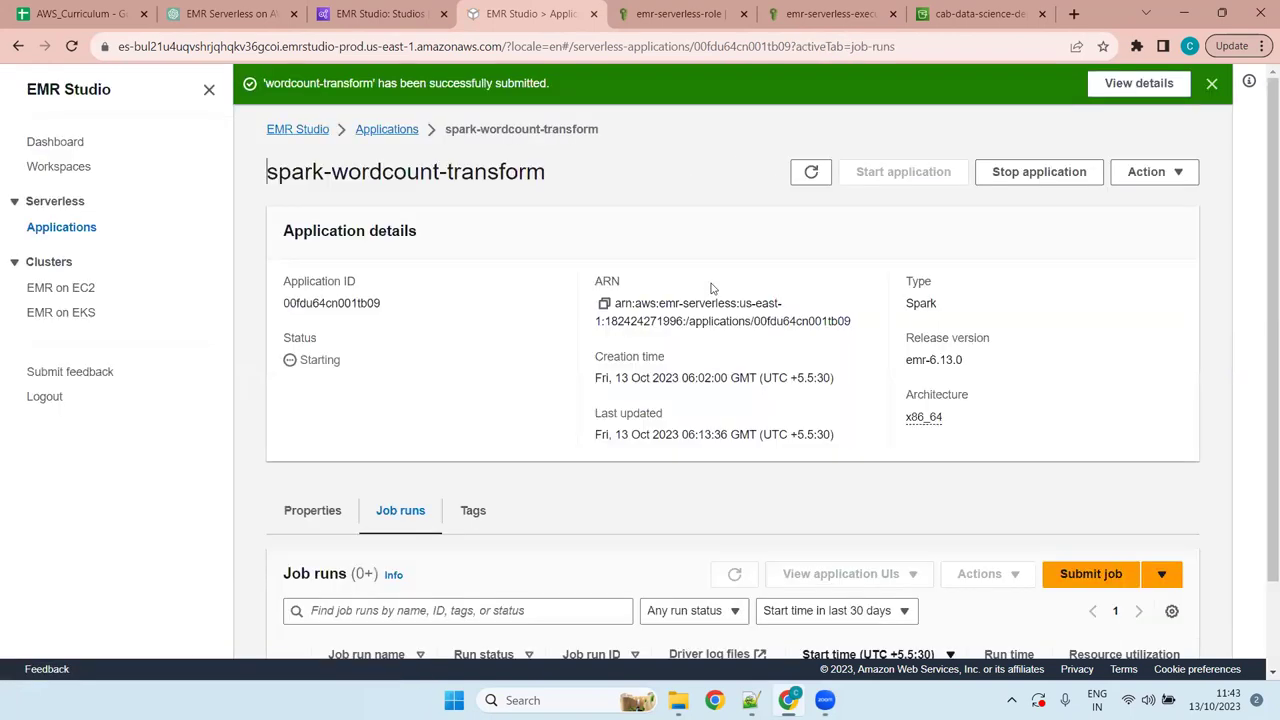
Step: Refresh the job runs list repeatedly to check the run status of wordcount-transform
scroll(742, 295, down, 1)
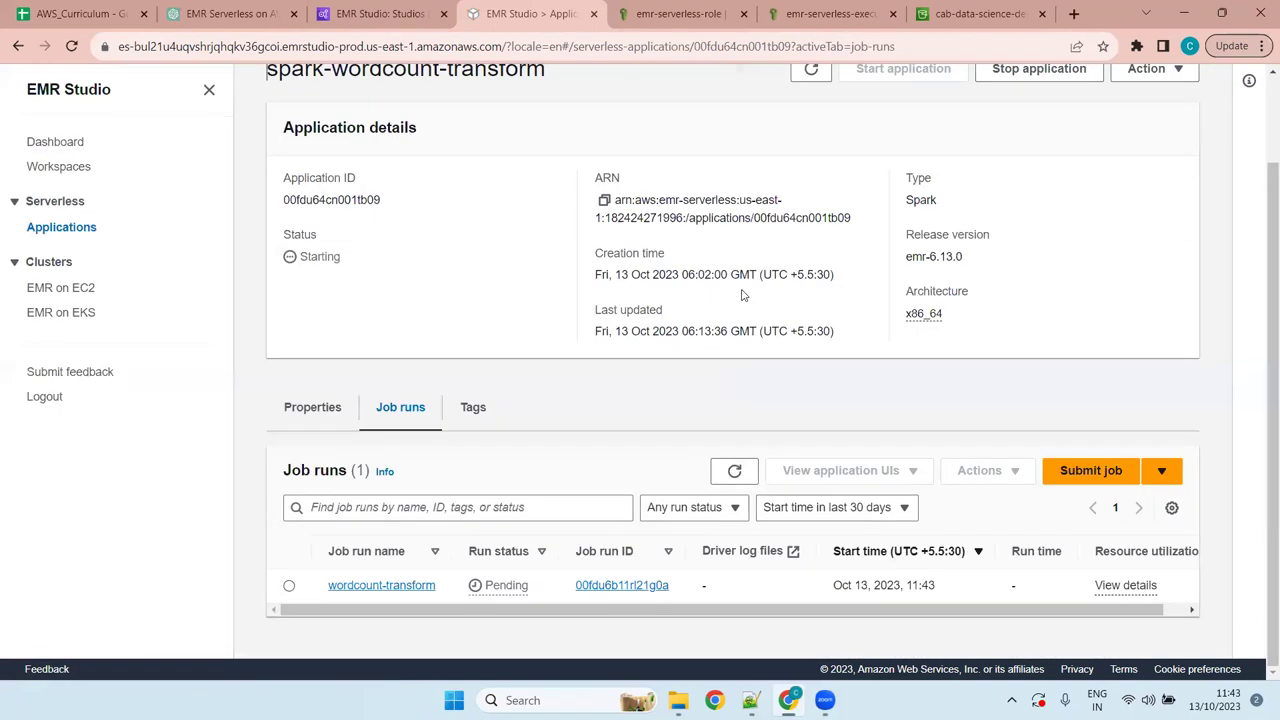
click(731, 468)
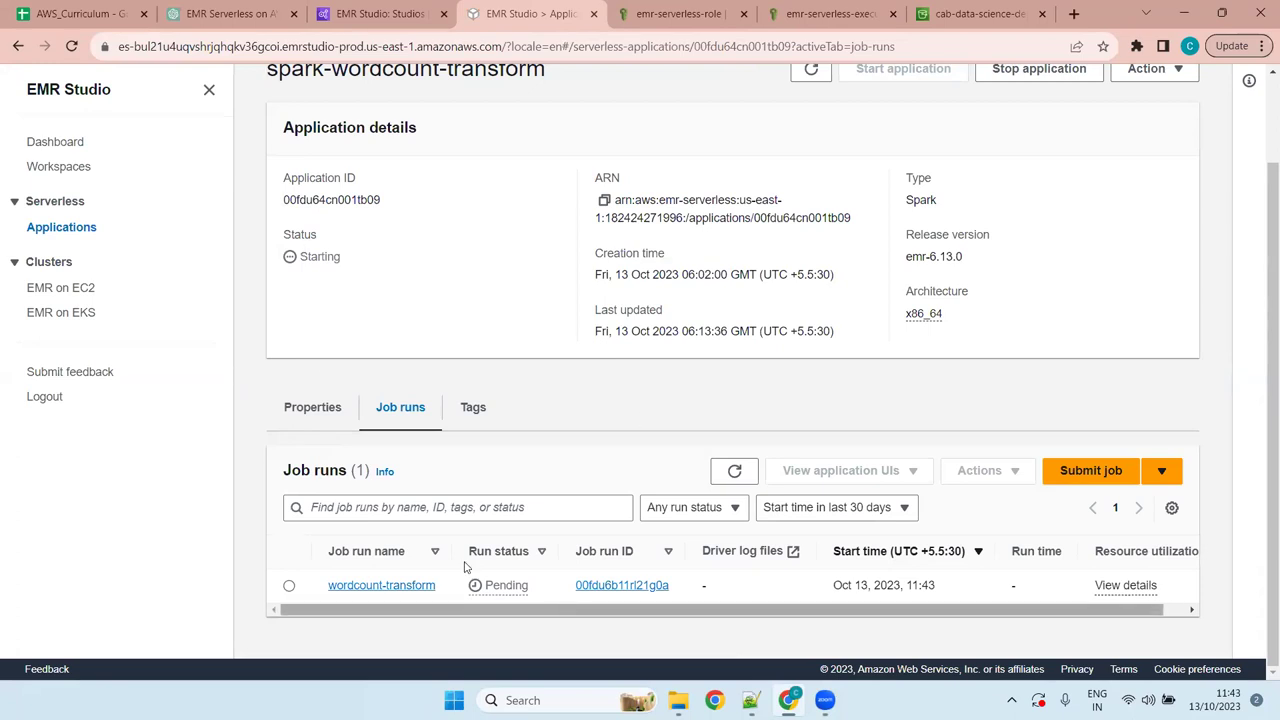
click(722, 475)
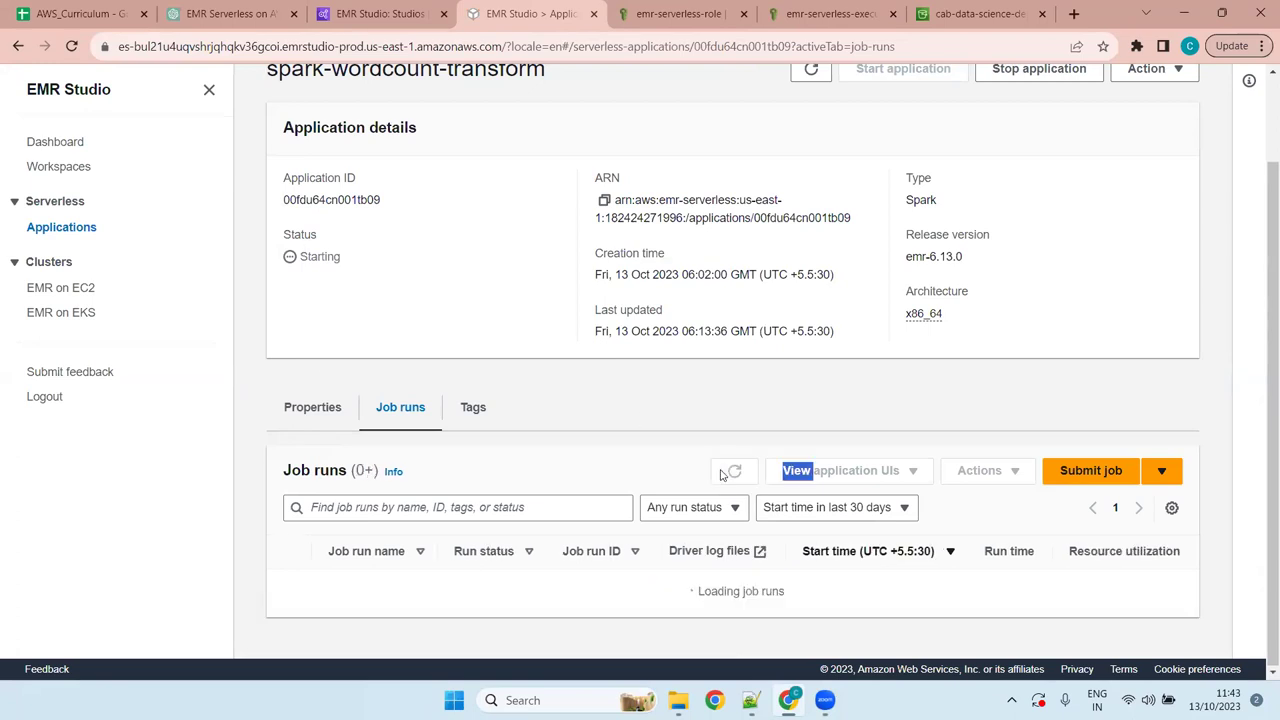
click(722, 475)
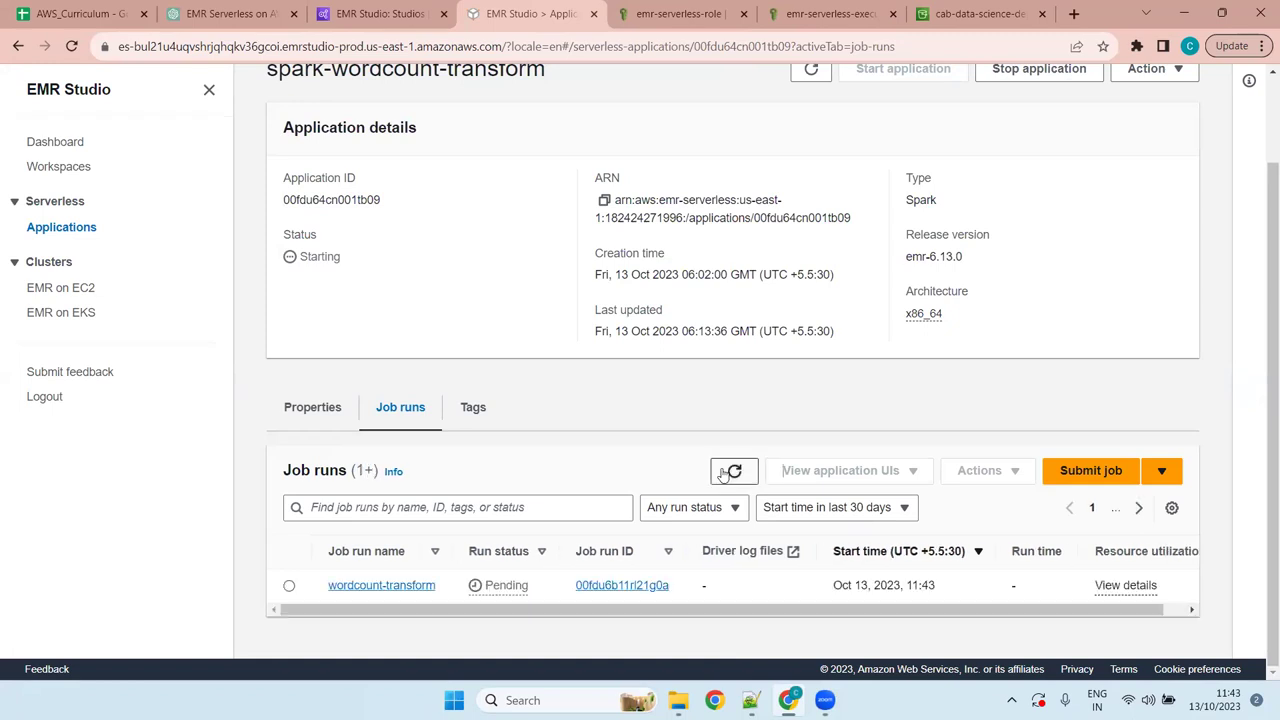
click(722, 475)
click(722, 475)
click(742, 463)
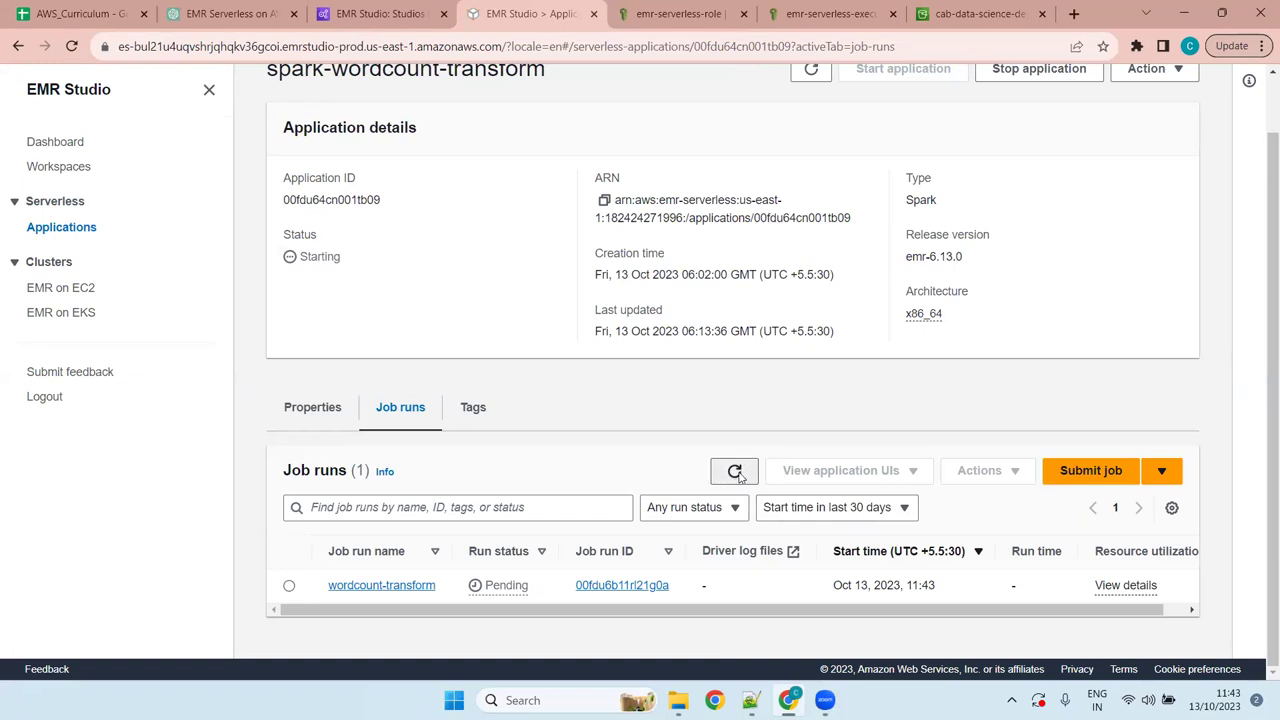
click(744, 470)
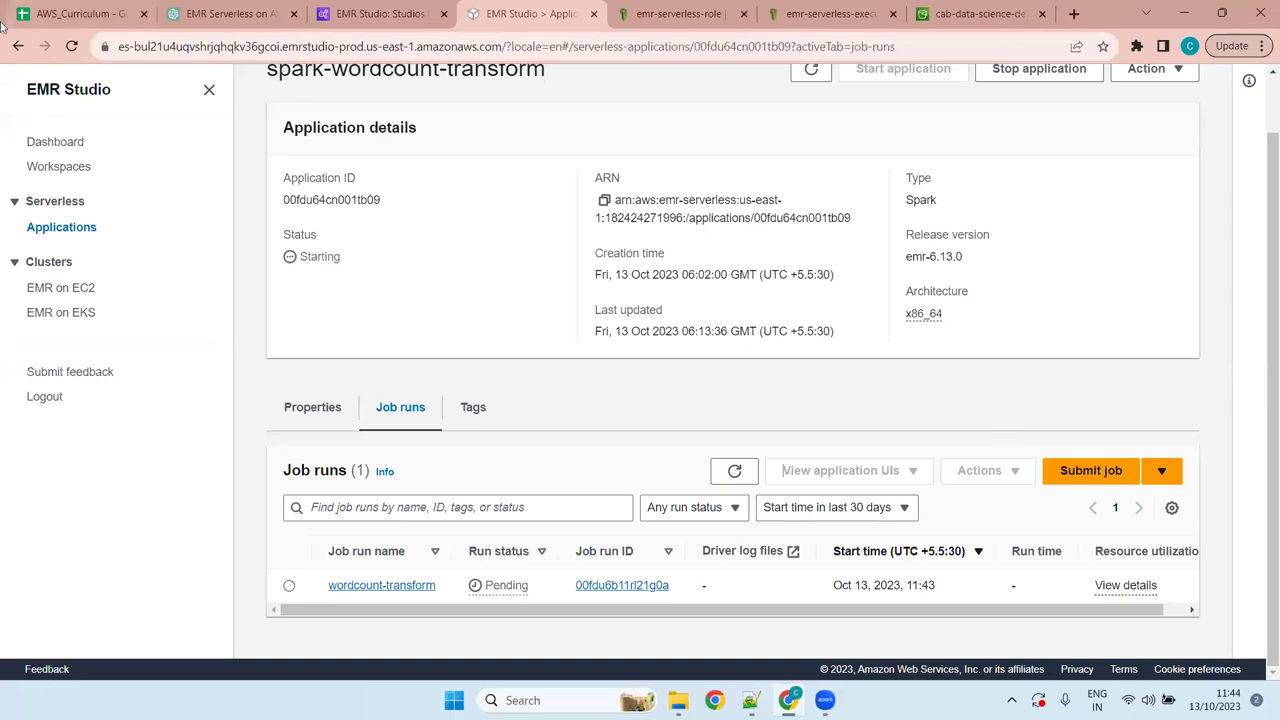
click(737, 478)
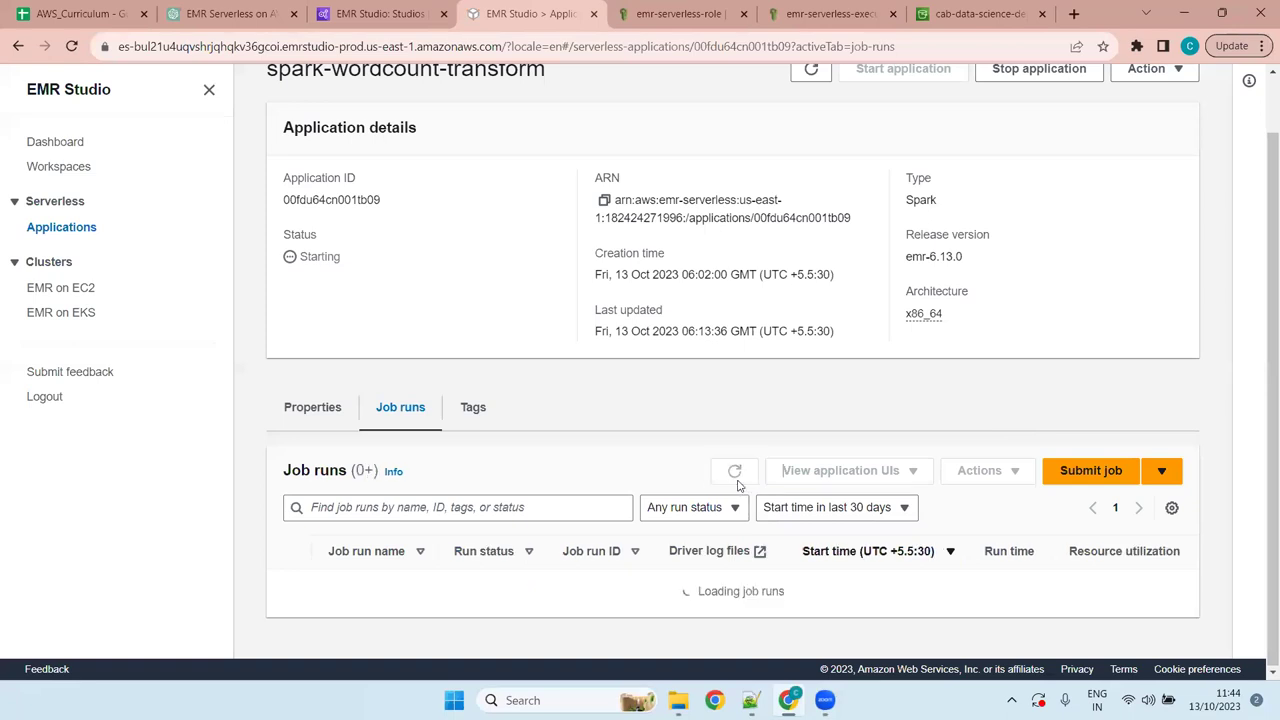
click(735, 471)
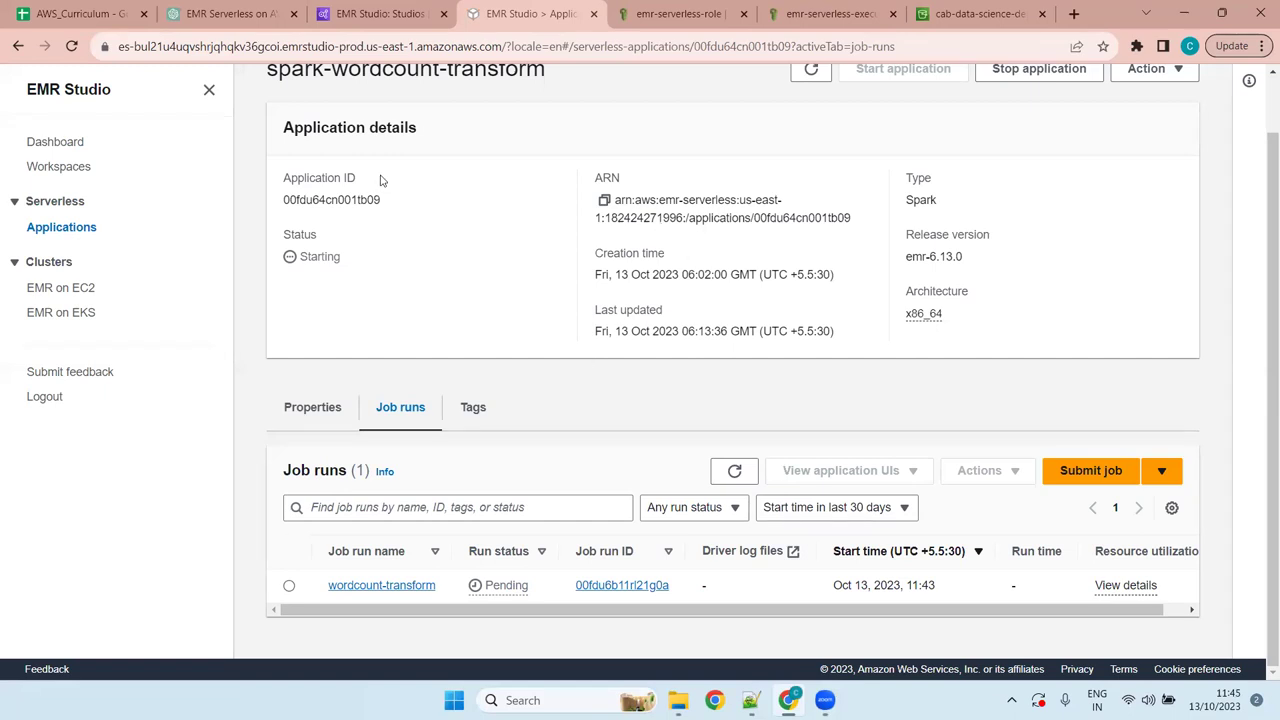
Step: Refresh the spark-wordcount-transform application details and keep refreshing its job runs to follow the status
scroll(623, 241, up, 1)
click(816, 130)
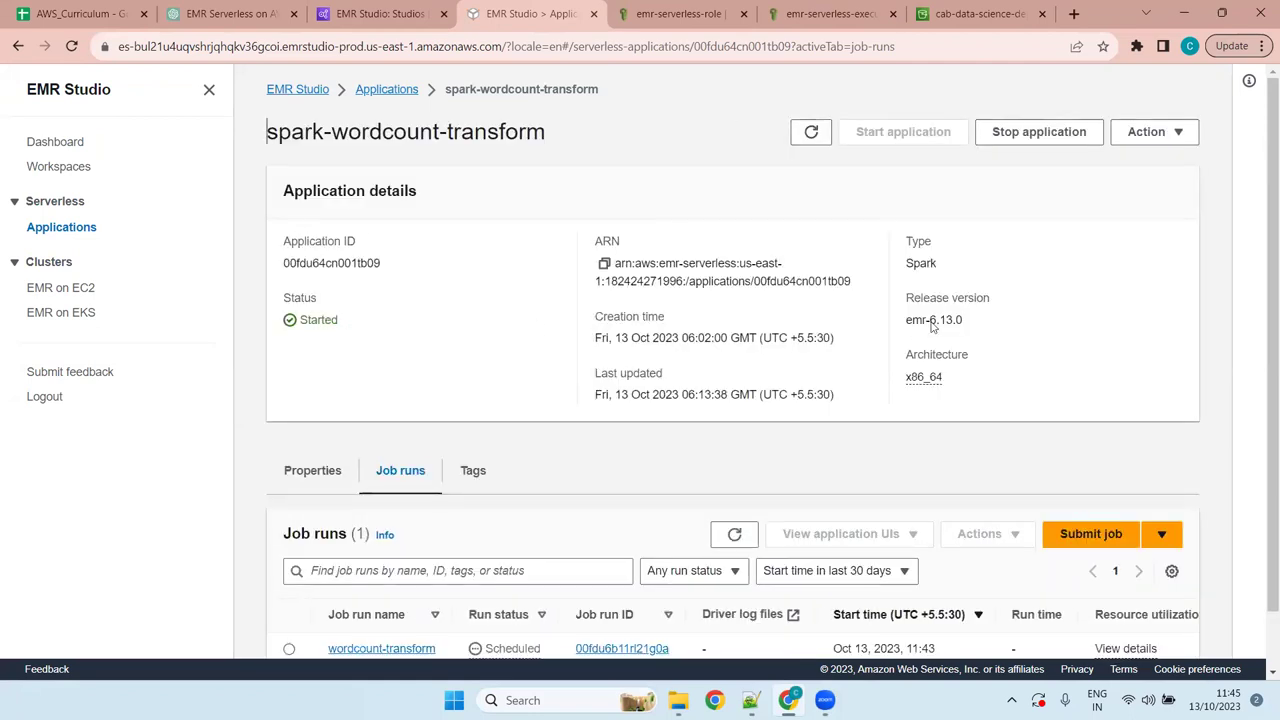
scroll(667, 341, down, 1)
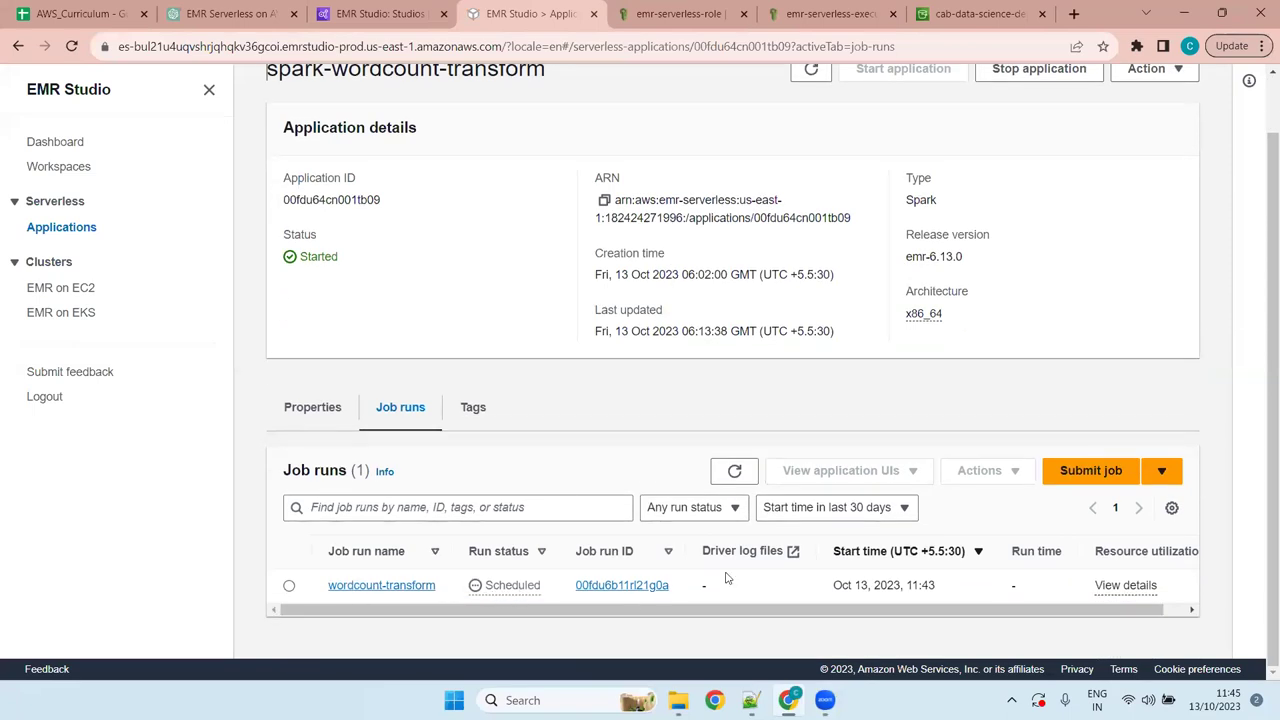
click(734, 472)
click(734, 470)
click(734, 470)
click(731, 475)
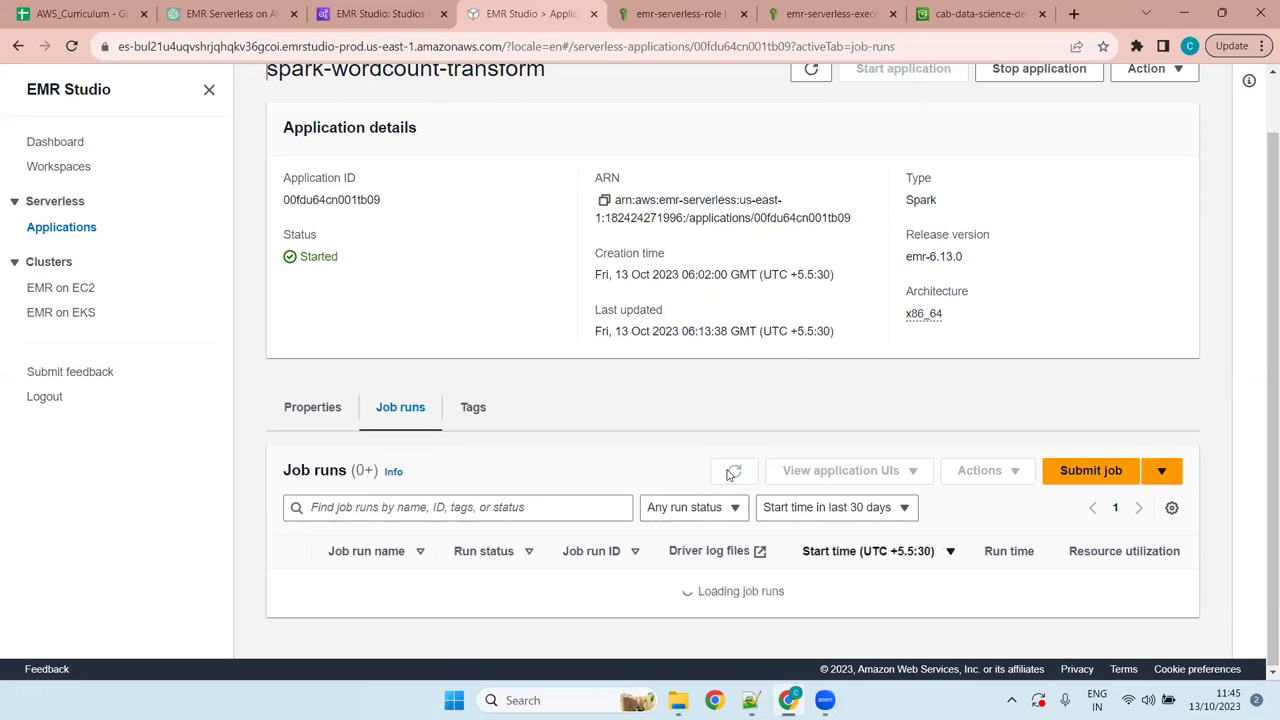
click(732, 474)
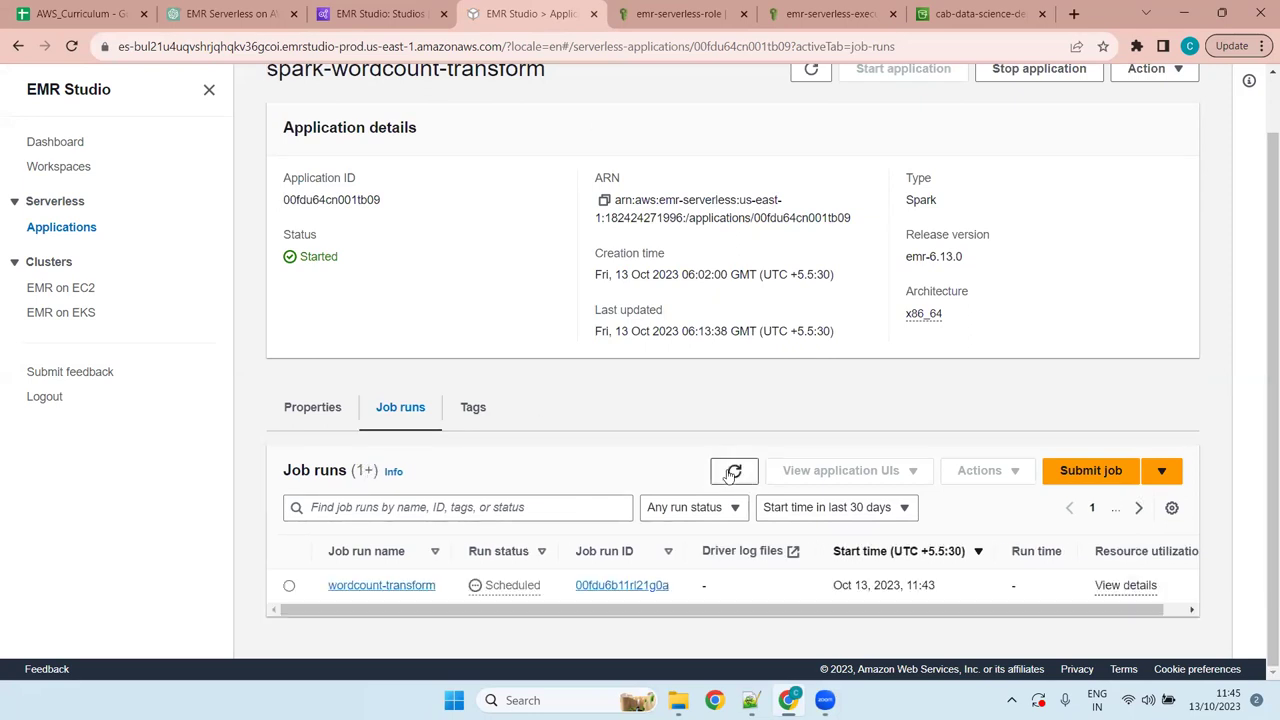
click(733, 474)
Step: Switch to the AWS_Curriculum spreadsheet and go down the service list to the Elastic MapReduce (EMR) section
click(42, 10)
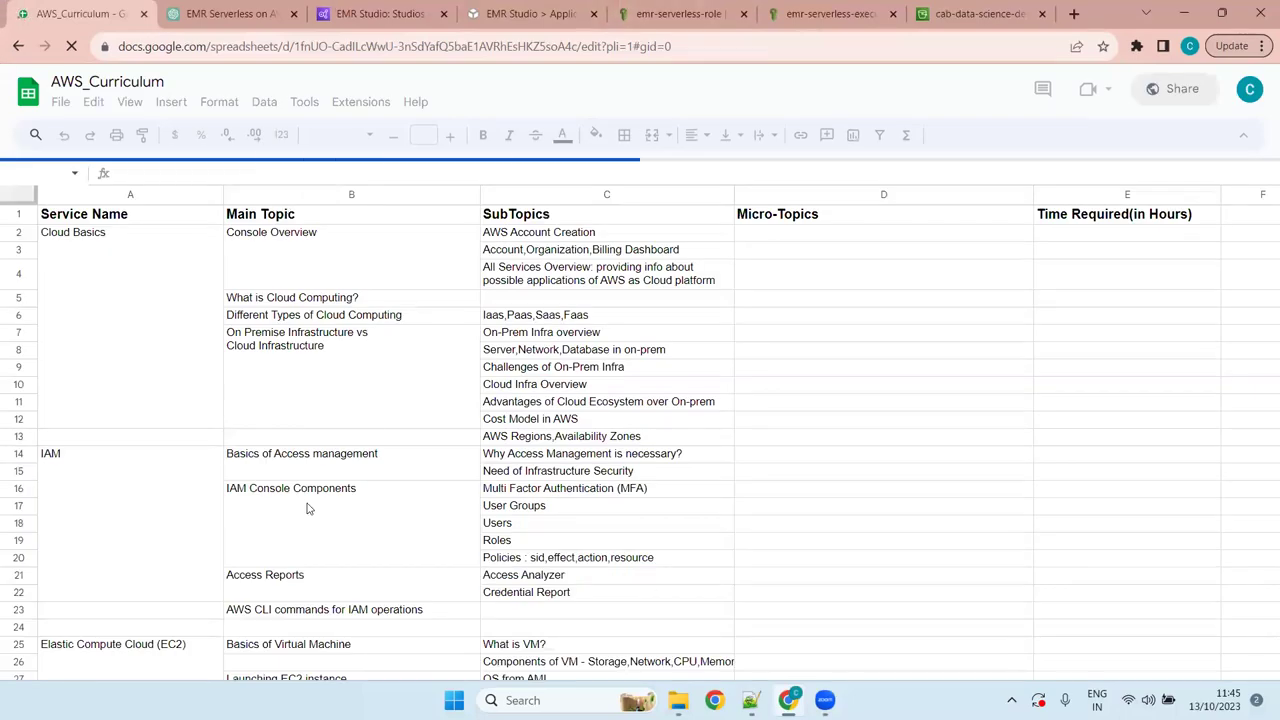
click(308, 509)
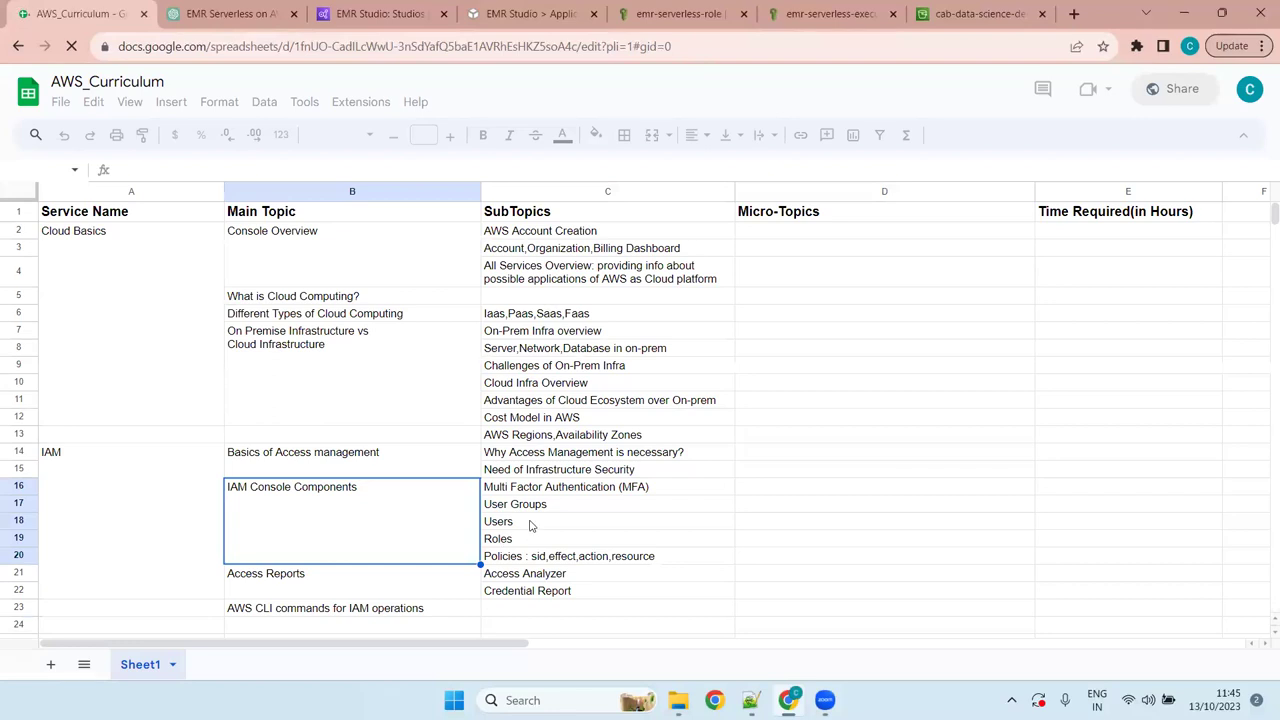
click(109, 510)
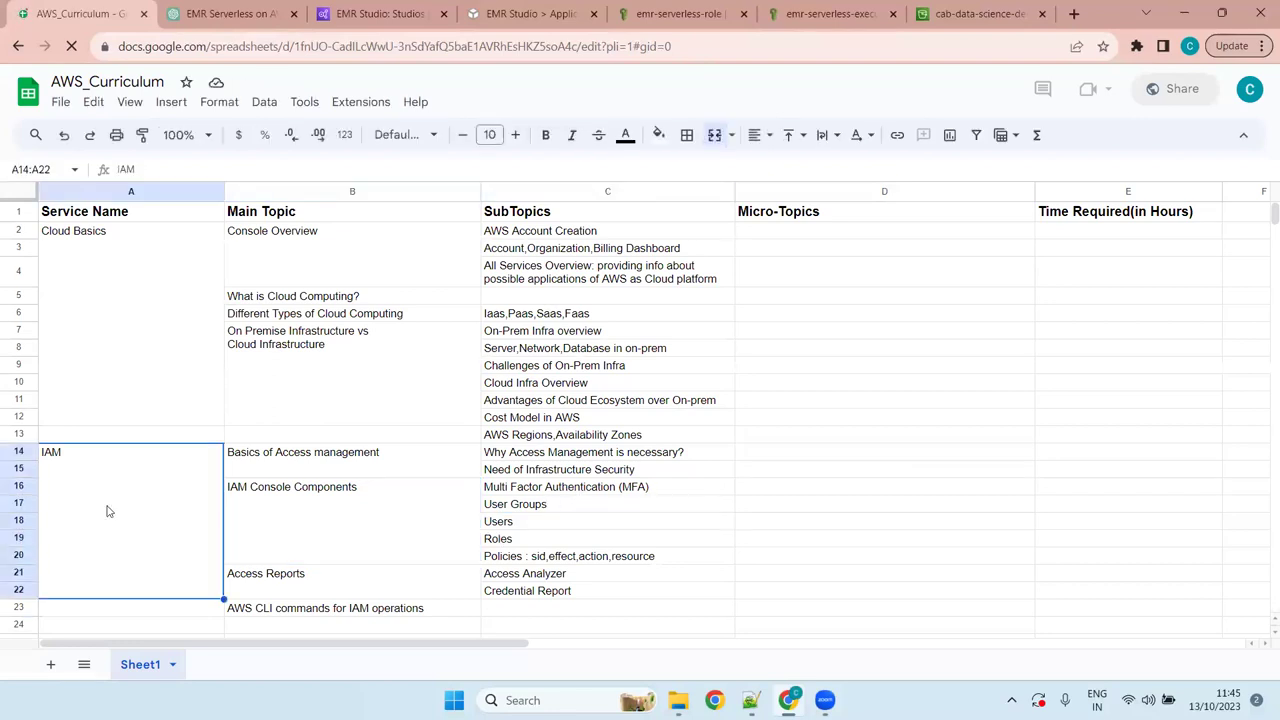
key(Down)
key(Down)
key(Down)
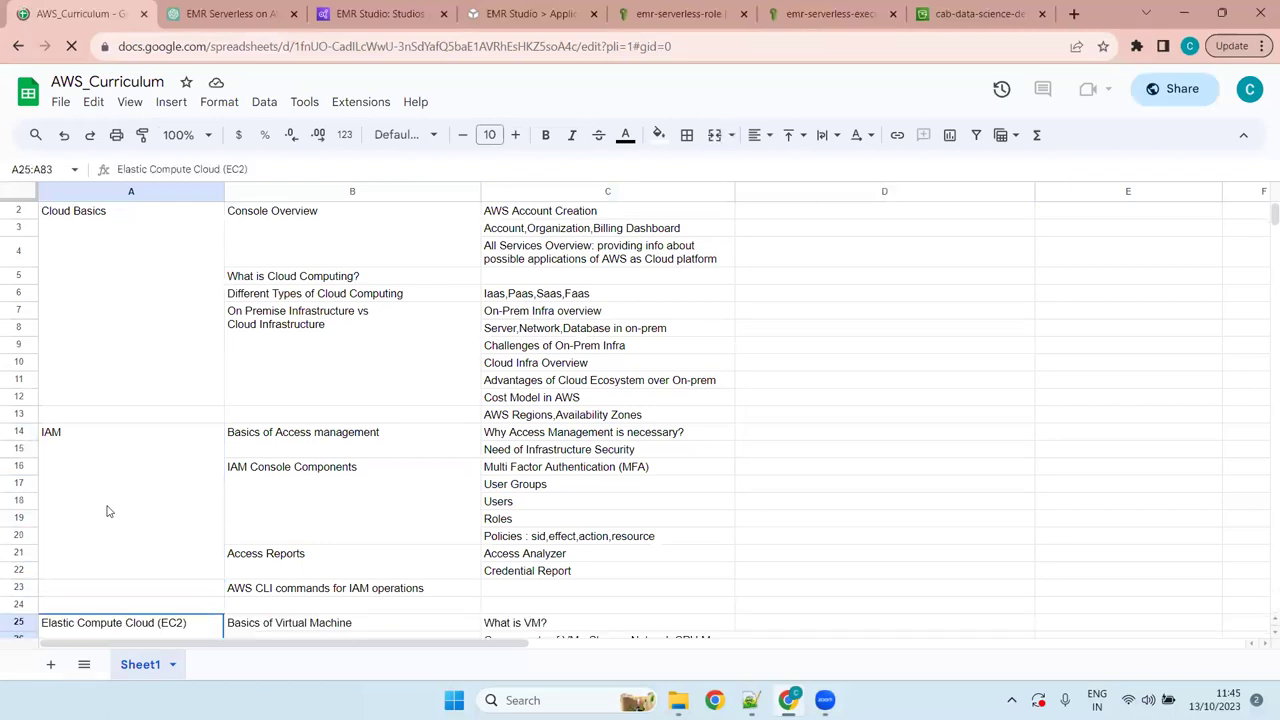
key(Down)
key(Down)
key(Down)
key(Down)
key(Down)
key(Down)
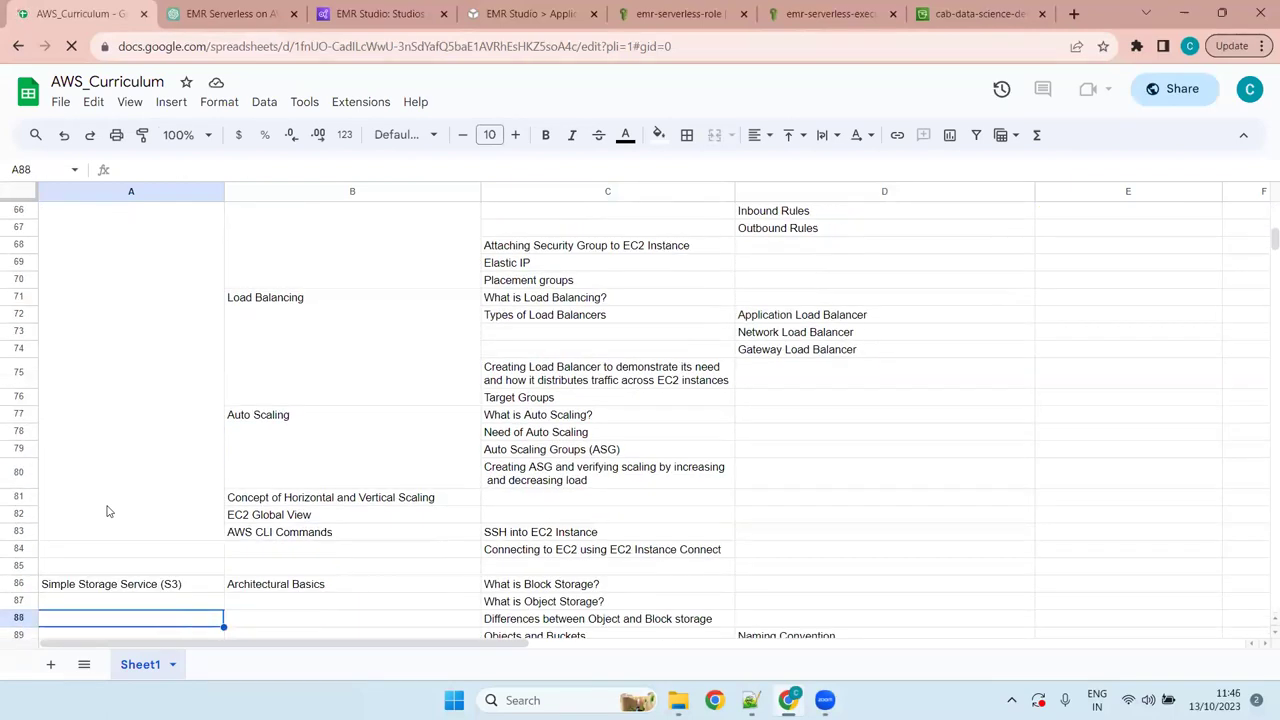
key(Down)
key(Down)
key(Down)
key(Down)
key(Down)
key(Down)
key(Down)
key(Down)
key(Down)
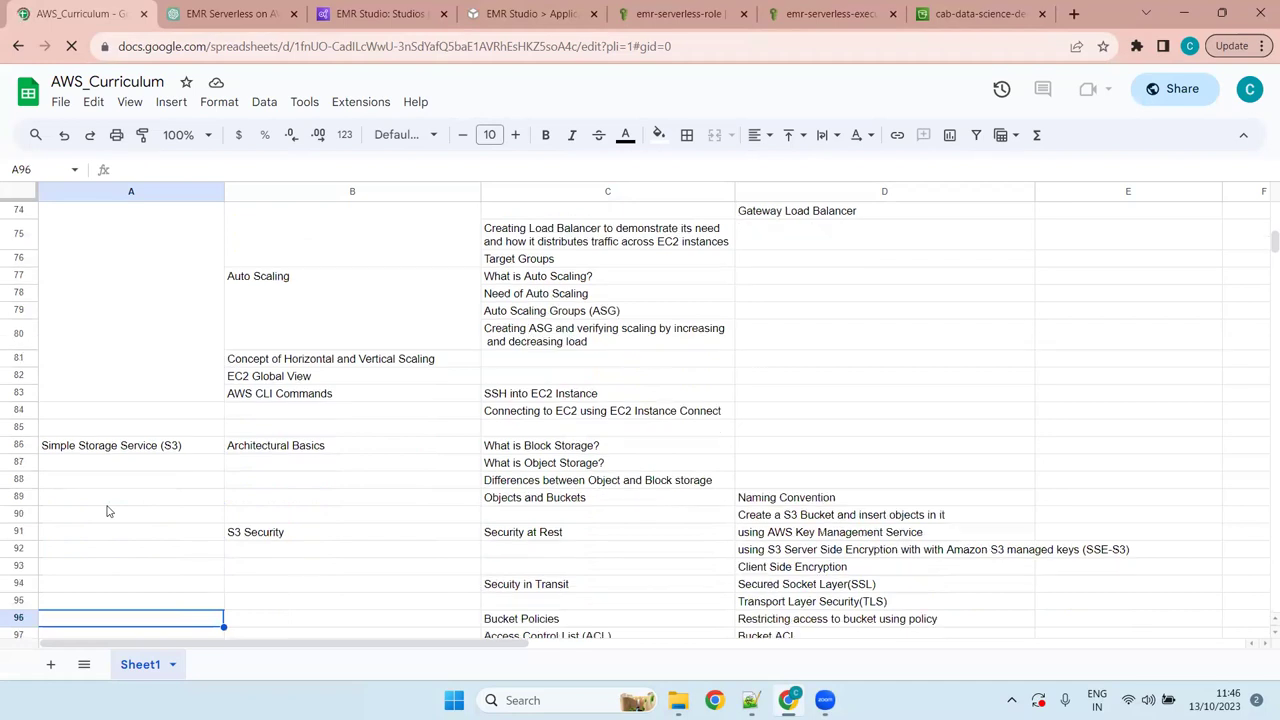
key(Down)
key(Down)
key(Down)
key(Down)
key(Down)
key(Down)
key(Down)
key(Down)
key(Down)
key(Down)
key(Down)
key(Down)
key(Down)
key(Down)
key(Down)
key(Down)
key(Down)
key(Down)
key(Down)
key(Down)
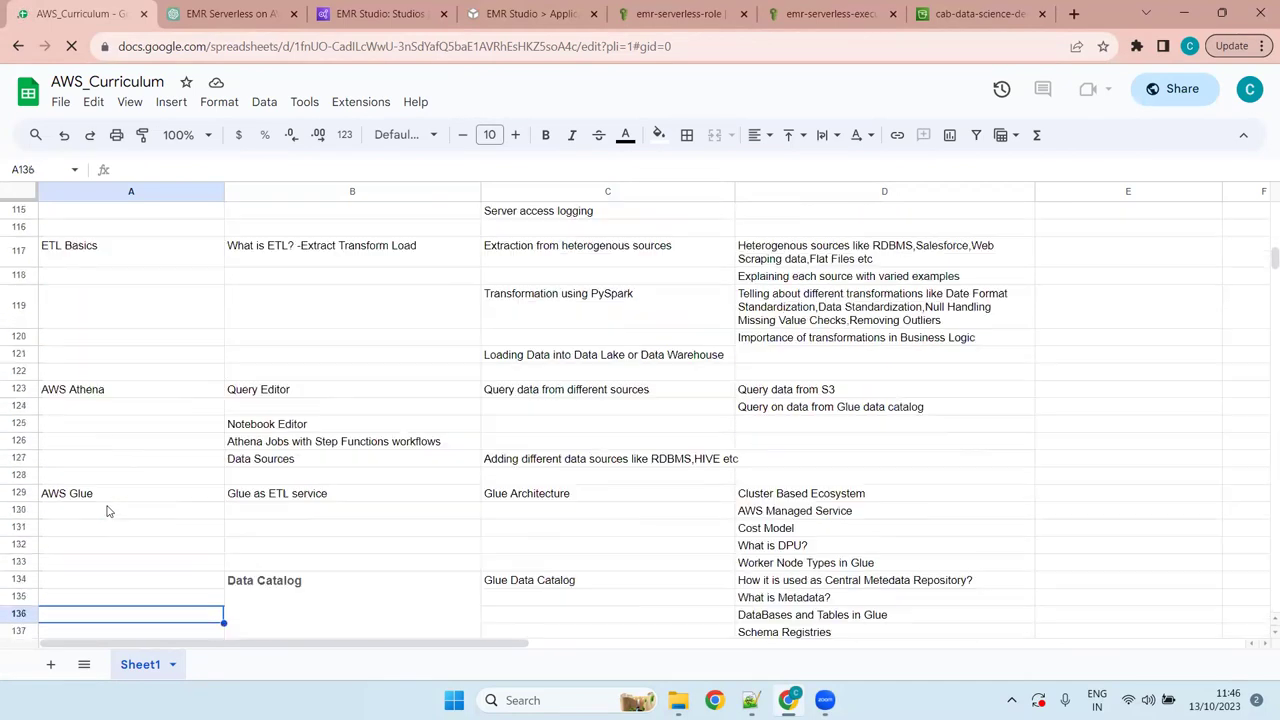
key(Down)
key(Down)
key(Down)
key(Down)
key(Down)
key(Down)
key(Down)
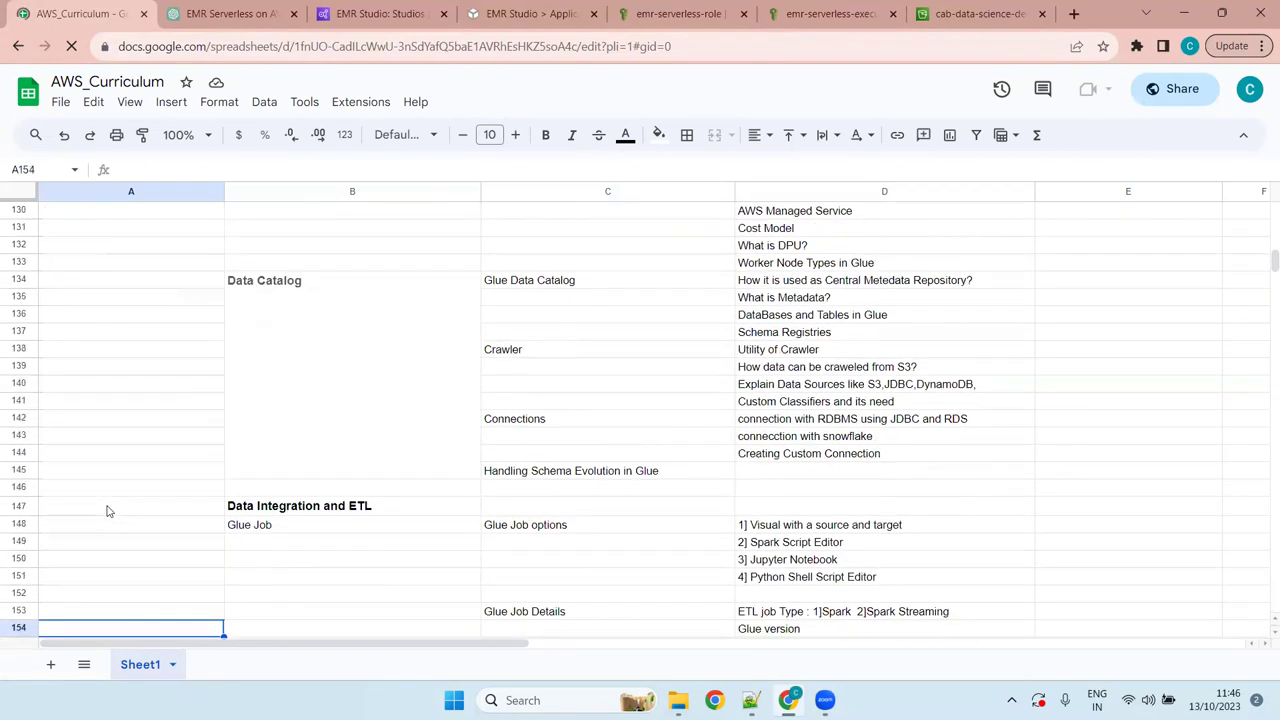
key(Down)
key(Down)
key(Down)
key(Down)
key(Down)
key(Down)
key(Down)
key(Down)
key(Down)
key(Down)
key(Down)
key(Down)
key(Down)
key(Down)
key(Down)
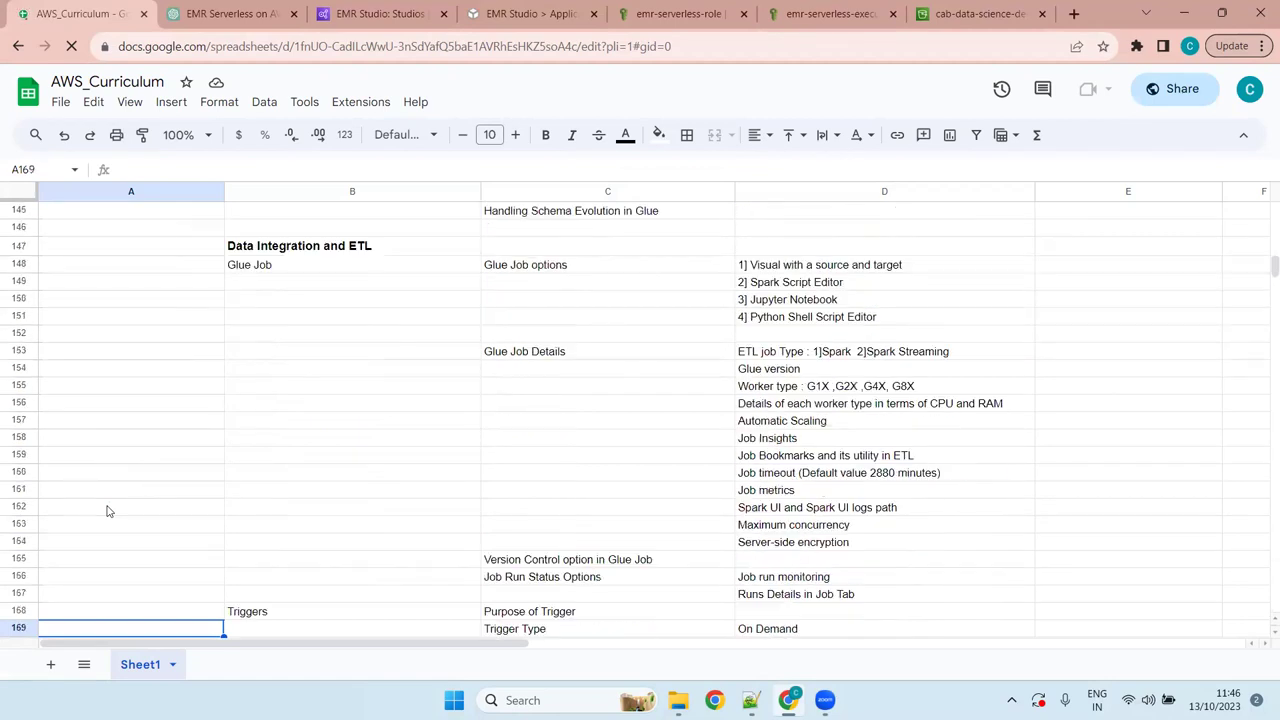
key(Down)
key(Down)
key(Down)
key(Down)
key(Down)
key(Down)
key(Down)
key(Down)
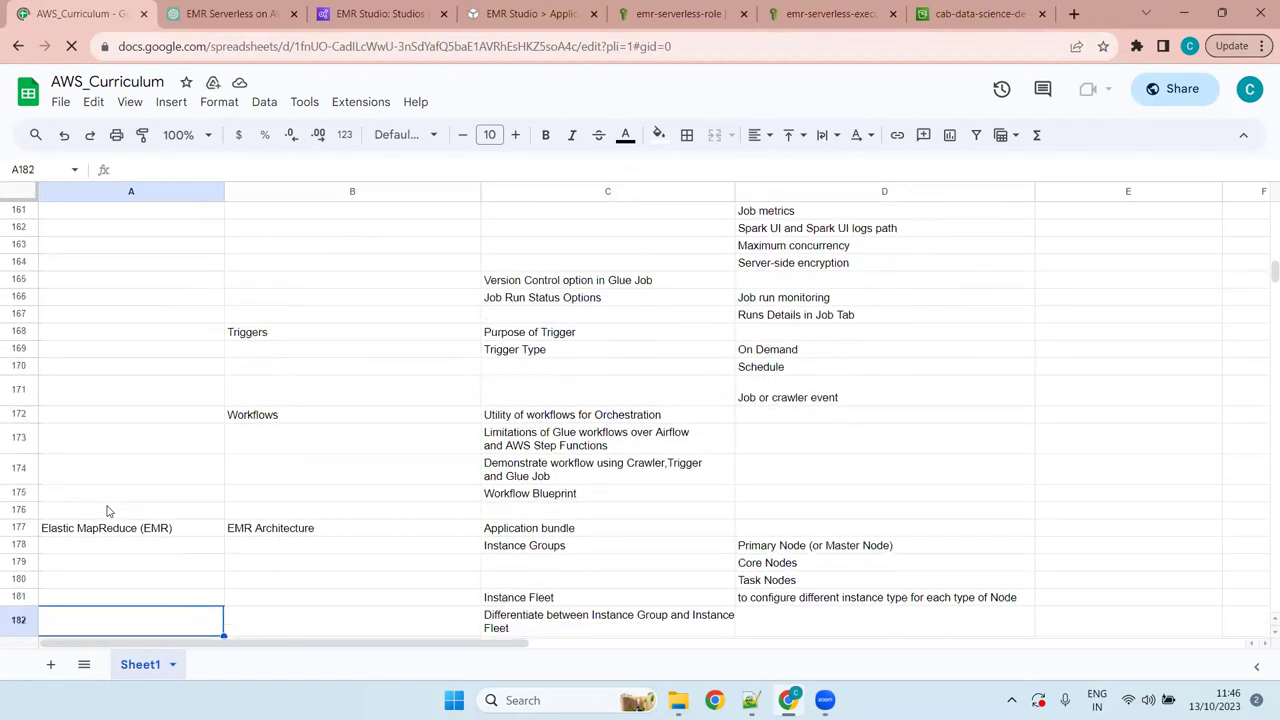
Step: Review the EMR Architecture subtopics, covering the application bundle, instance groups with their node types, and instance fleet
key(Up)
key(Up)
key(Up)
key(Right)
key(Right)
key(Right)
key(Left)
key(Down)
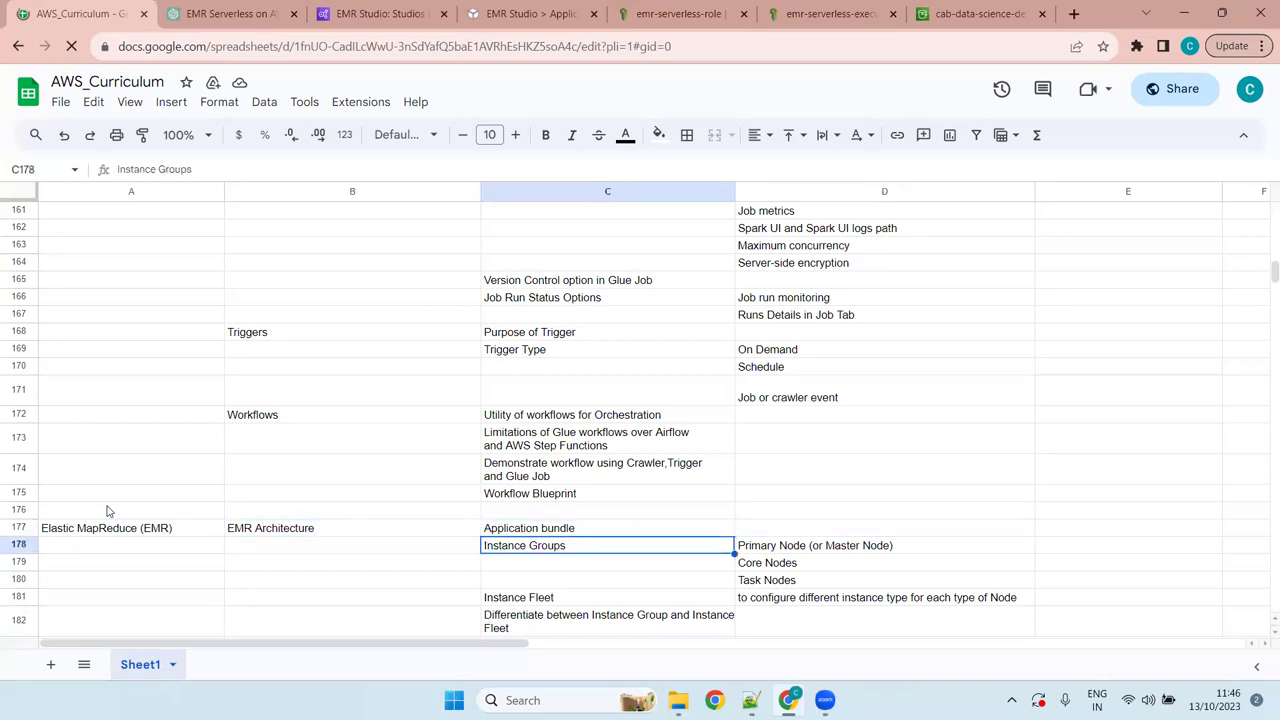
key(Right)
key(Down)
key(Down)
key(Down)
key(Down)
key(Down)
key(Down)
key(Up)
key(Up)
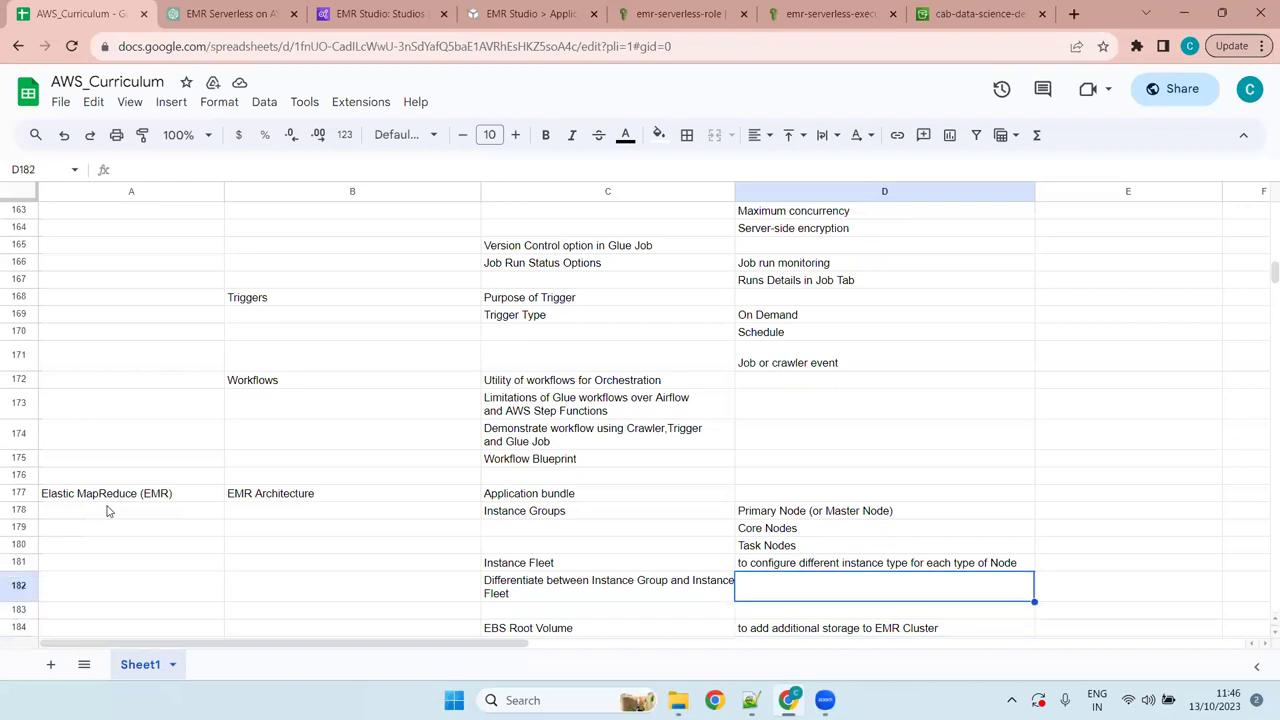
Step: Examine the EBS Root Volume and manual cluster provisioning topics, continuing to EMR Managed Scaling
key(Left)
key(Down)
key(Down)
key(Down)
key(Down)
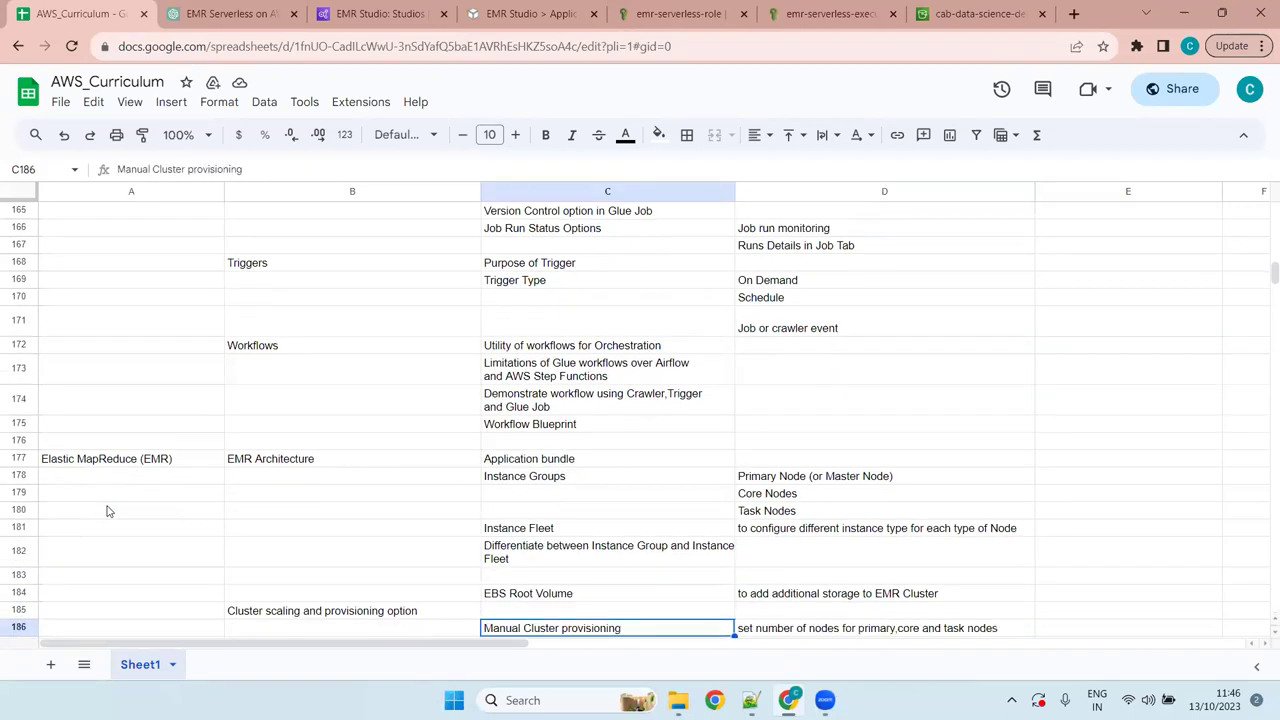
key(Down)
key(Down)
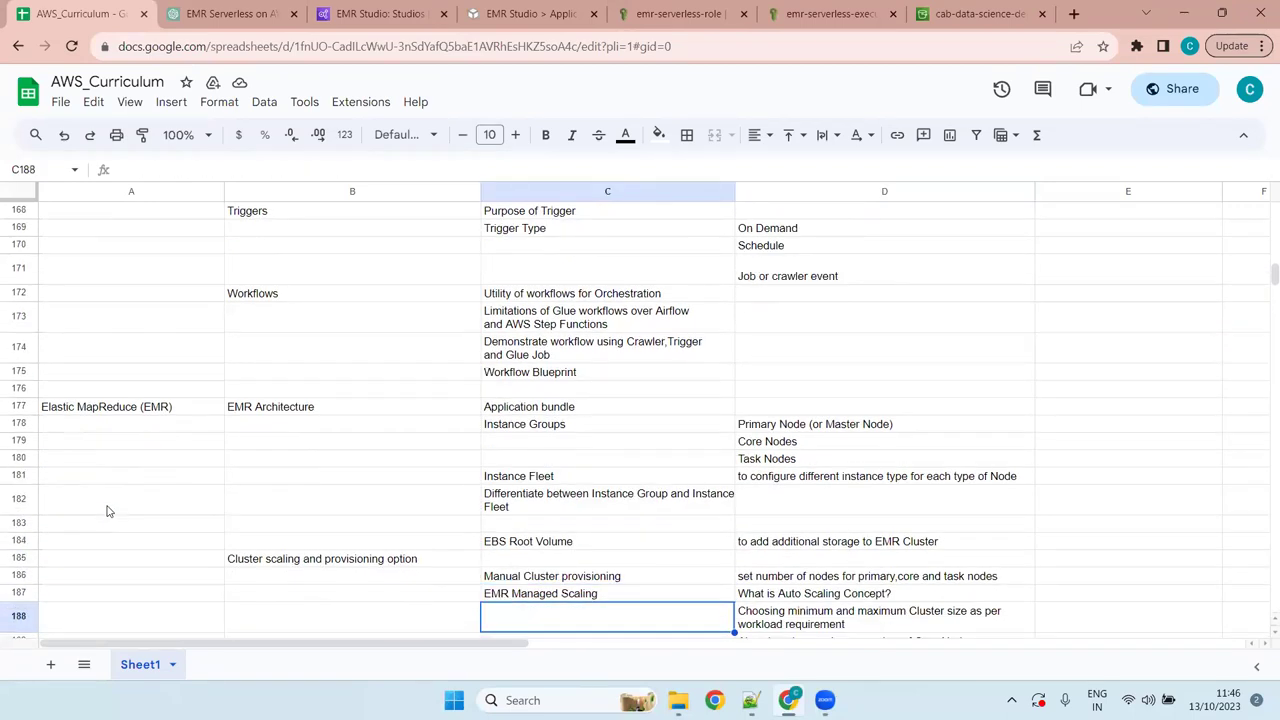
key(Up)
key(Up)
key(Down)
key(Down)
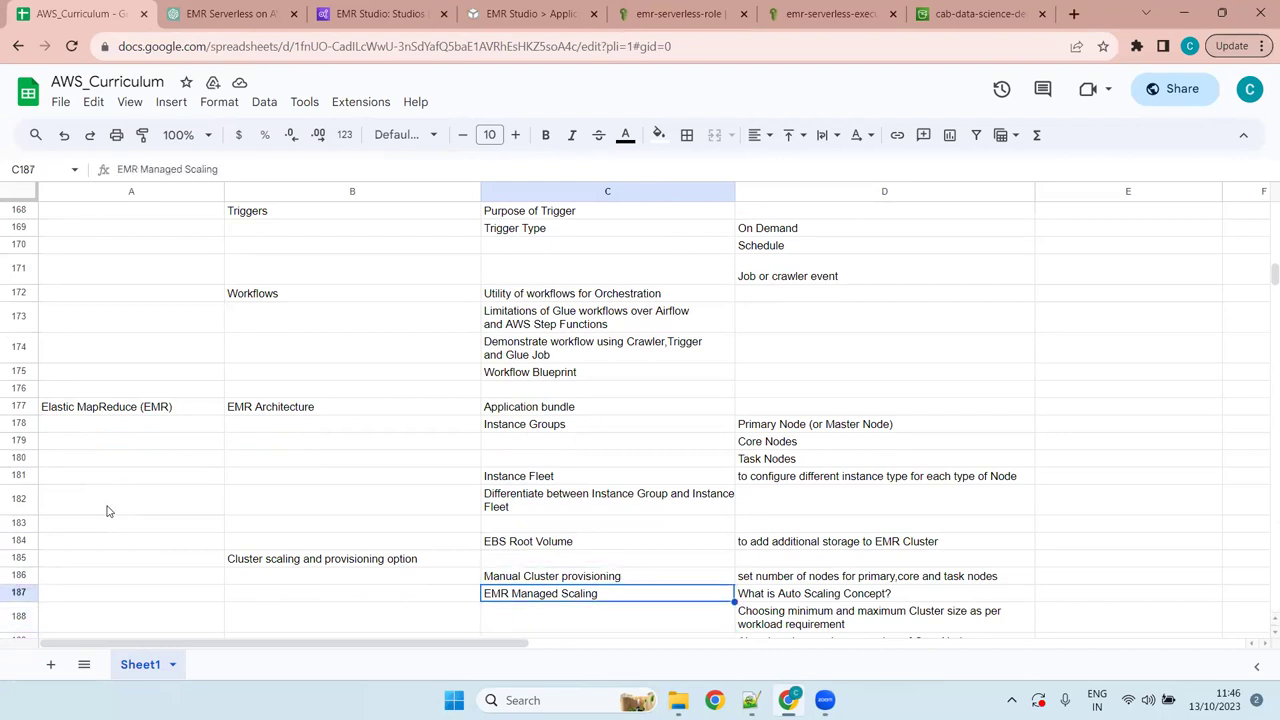
Step: Read through the EMR Managed Scaling micro-topics on auto scaling, cluster size, core node limits and instance types
key(Down)
key(Down)
key(Down)
key(Up)
key(Up)
key(Up)
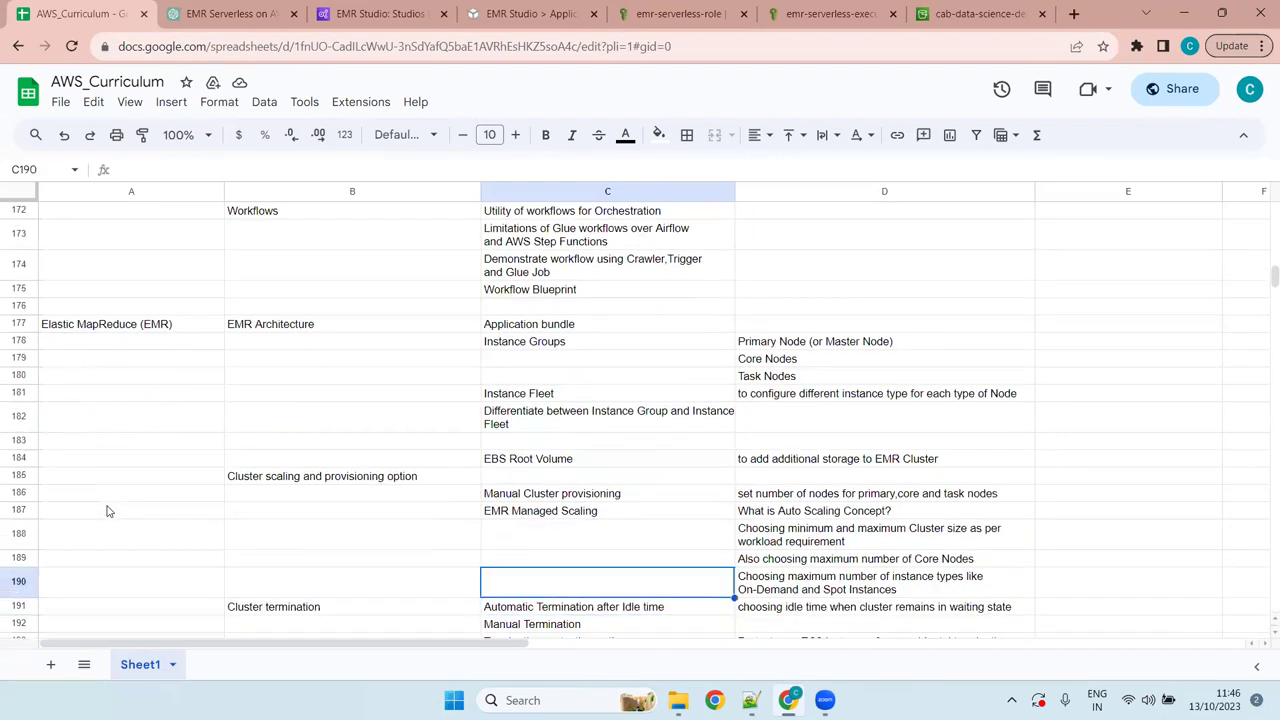
key(Up)
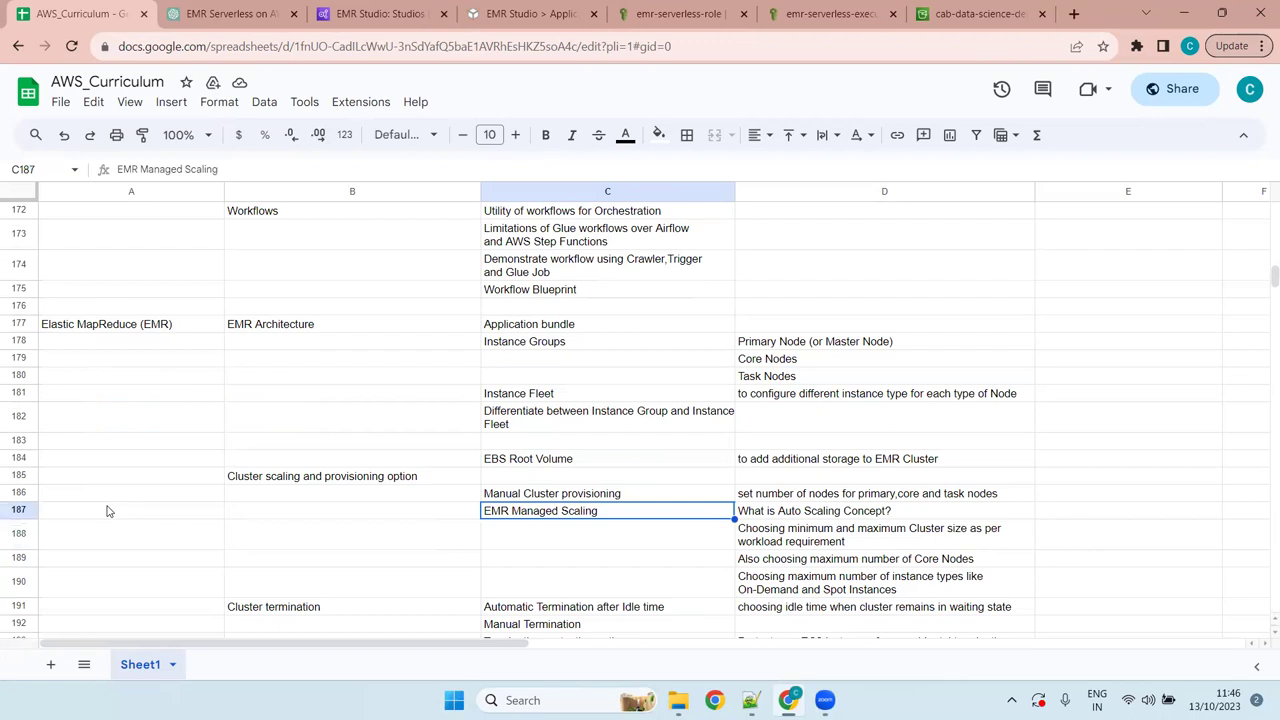
key(Right)
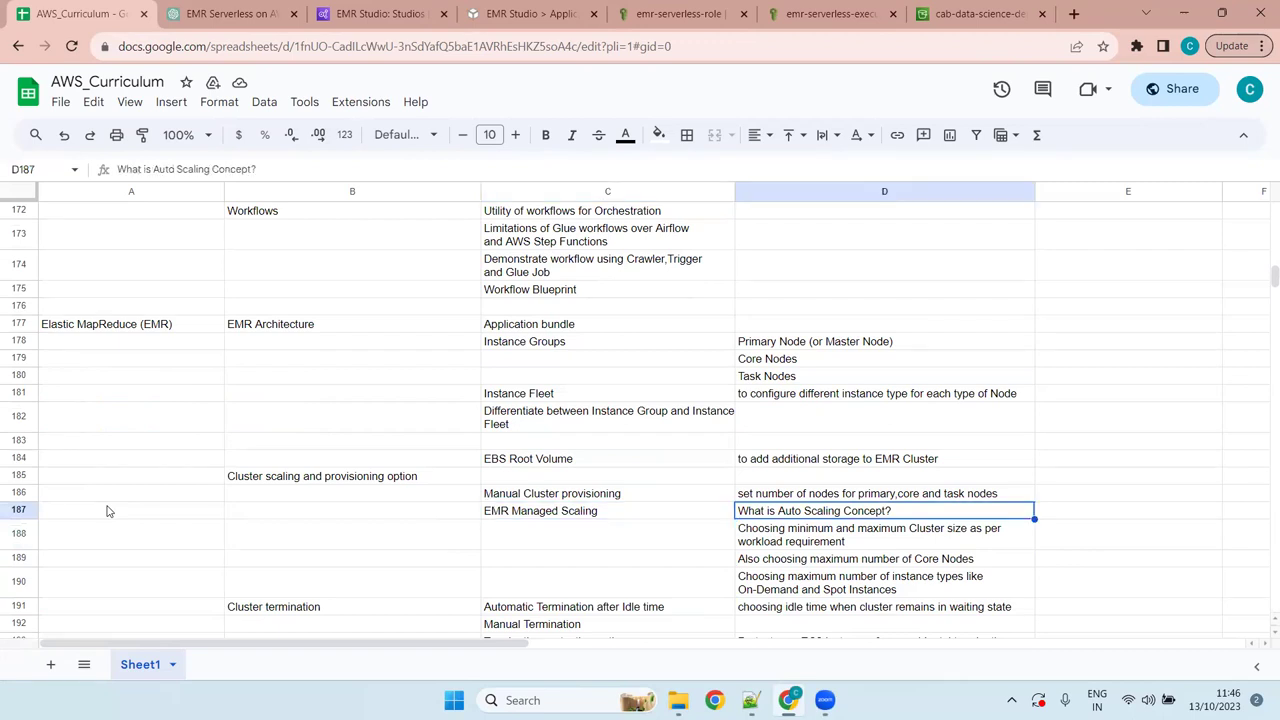
key(Down)
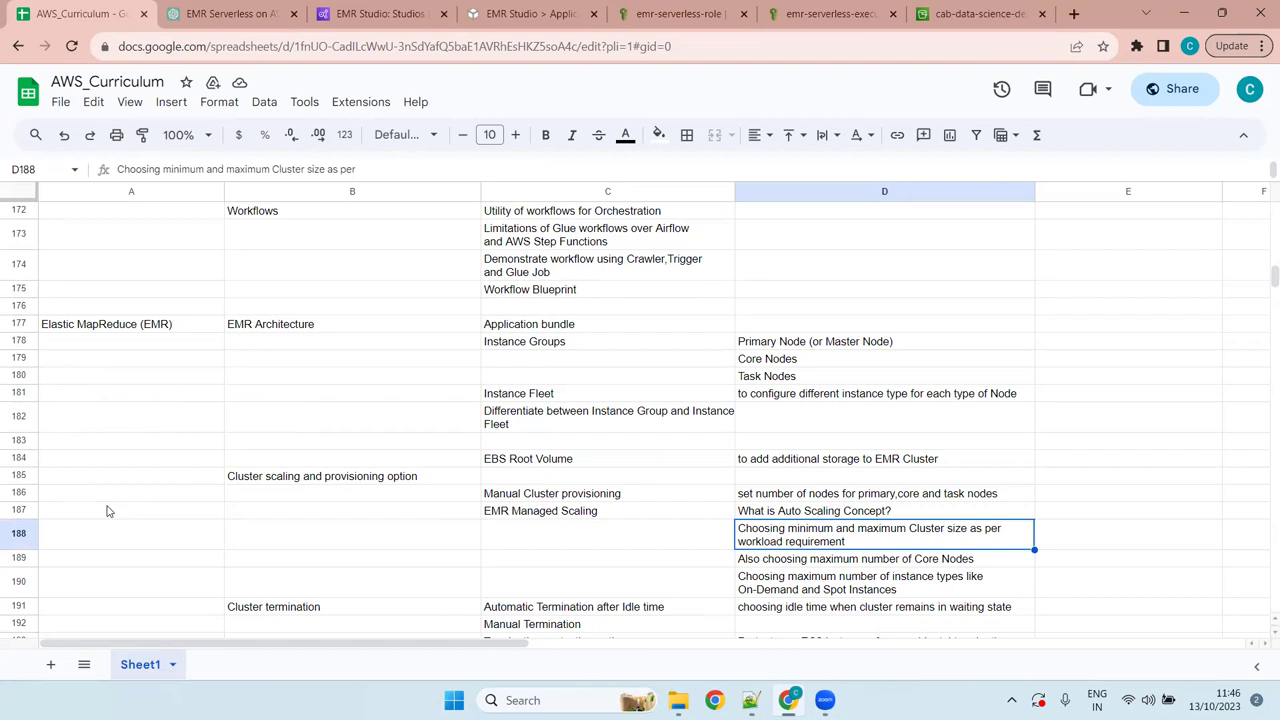
key(Left)
key(Right)
key(Down)
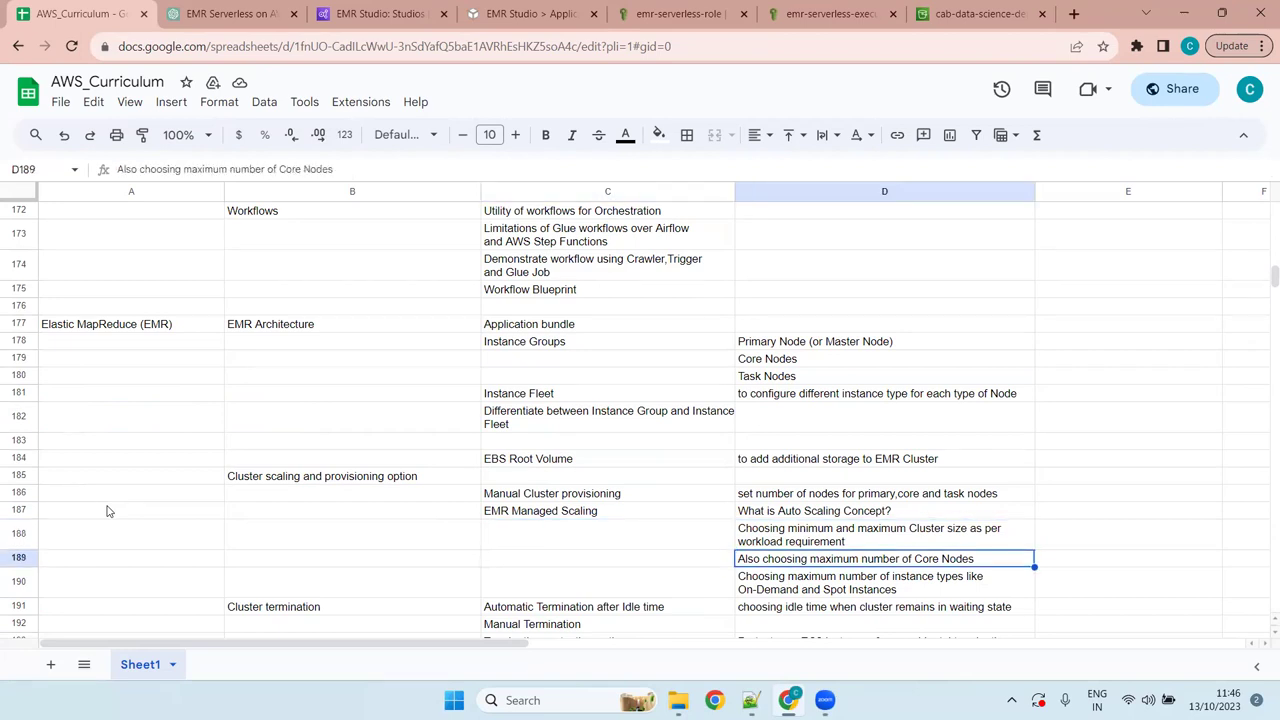
key(Left)
key(Down)
key(Right)
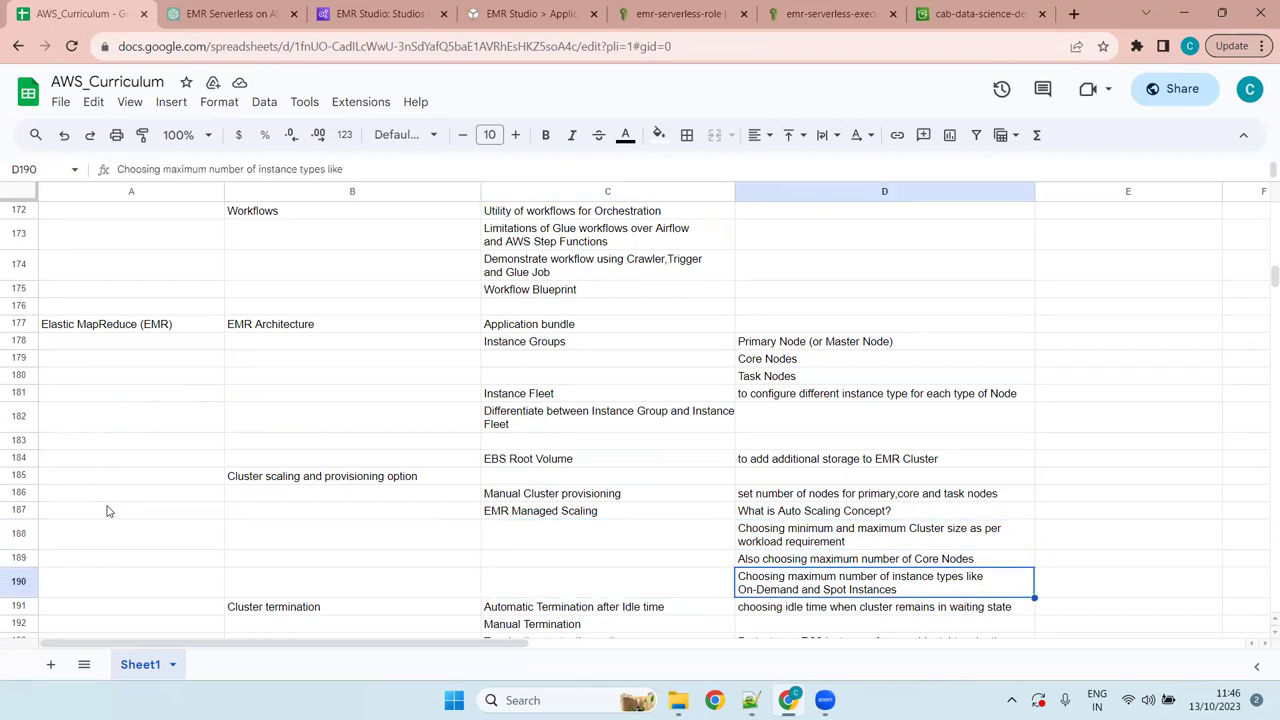
Step: Review the Cluster termination entries on automatic termination after idle time, manual termination and termination protection
key(Left)
key(Down)
key(Down)
key(Down)
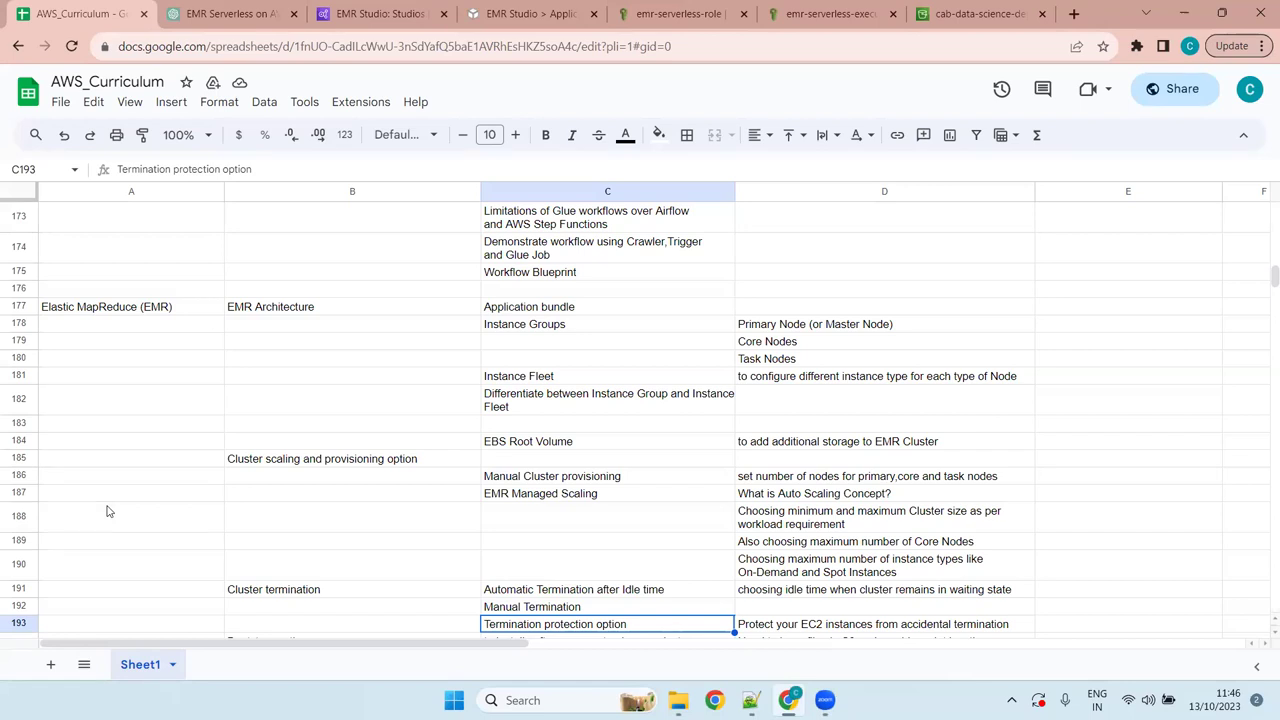
key(Up)
key(Up)
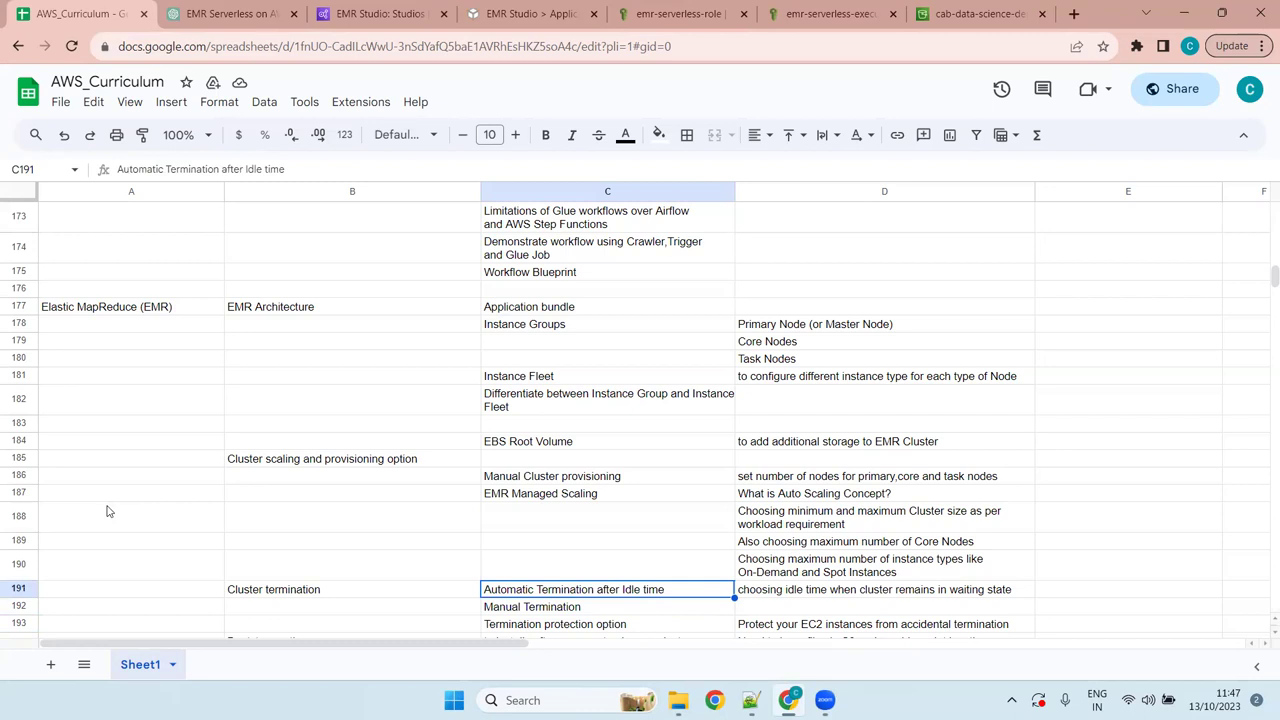
key(Left)
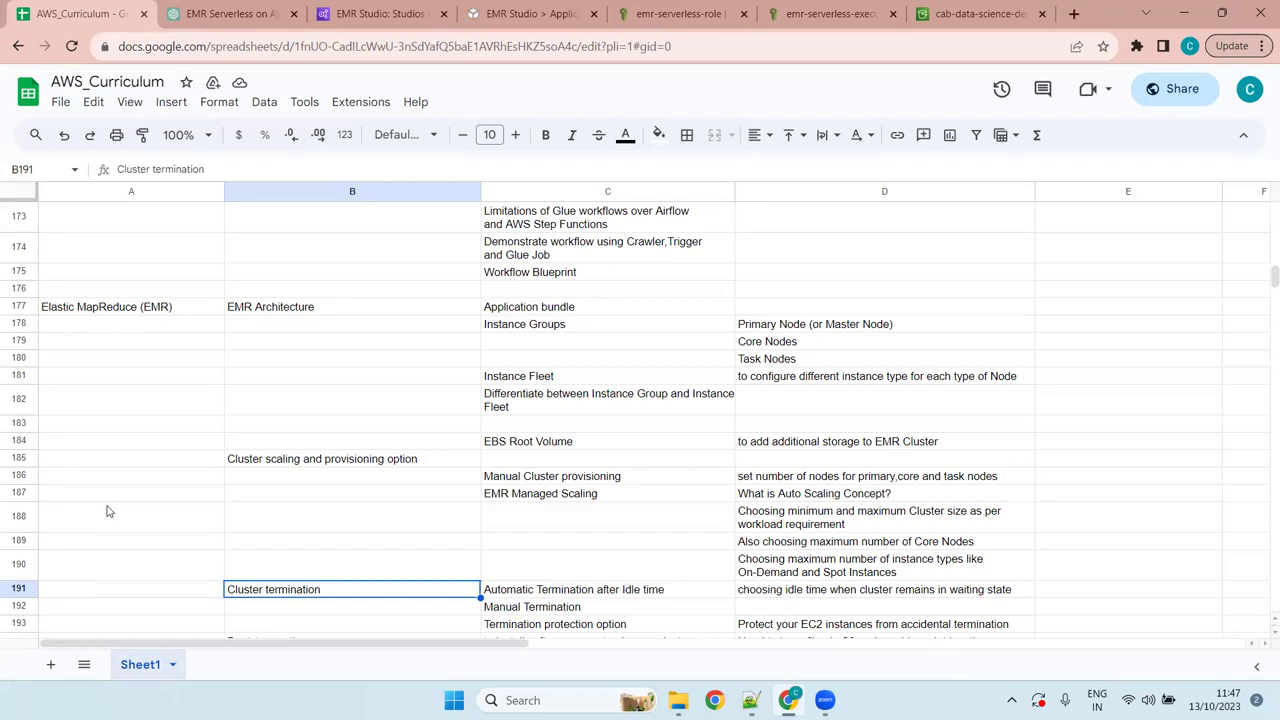
key(Right)
key(Right)
key(Left)
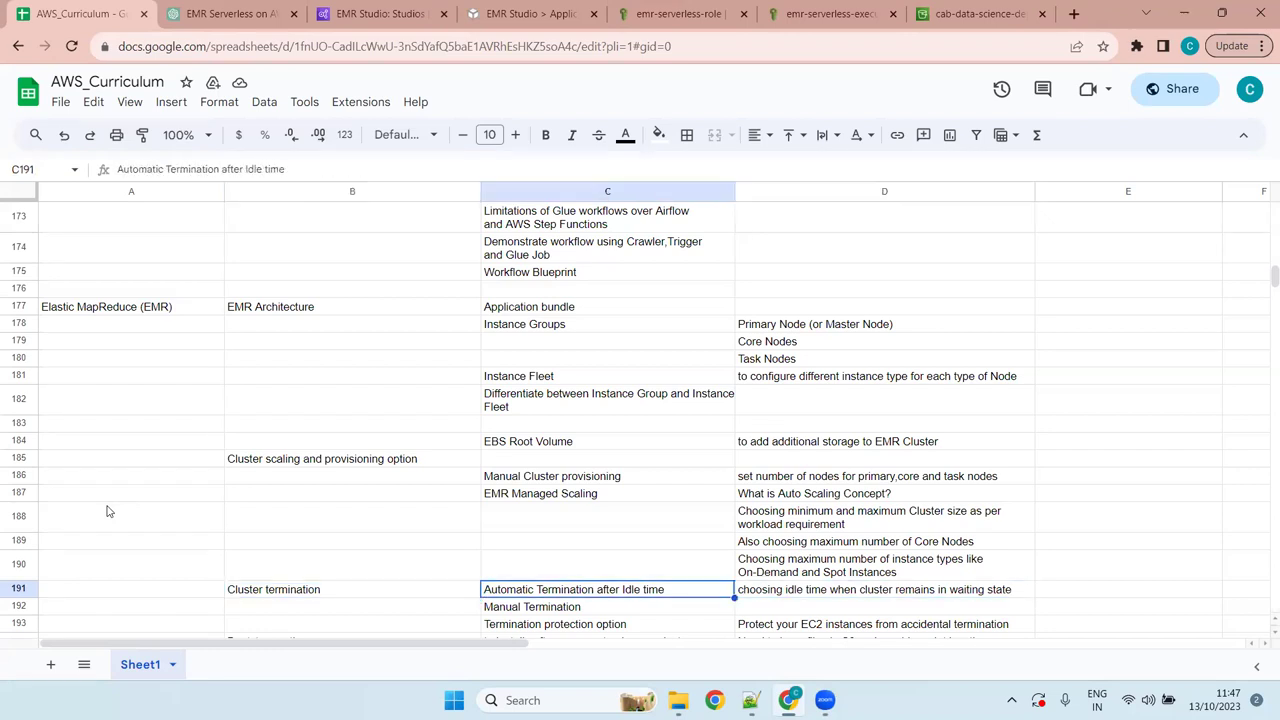
Step: Go down to the Bootstrap actions topic in row 194 and examine its subtopic on installing software or customizing instances
key(Down)
key(Down)
key(Down)
key(Down)
key(Up)
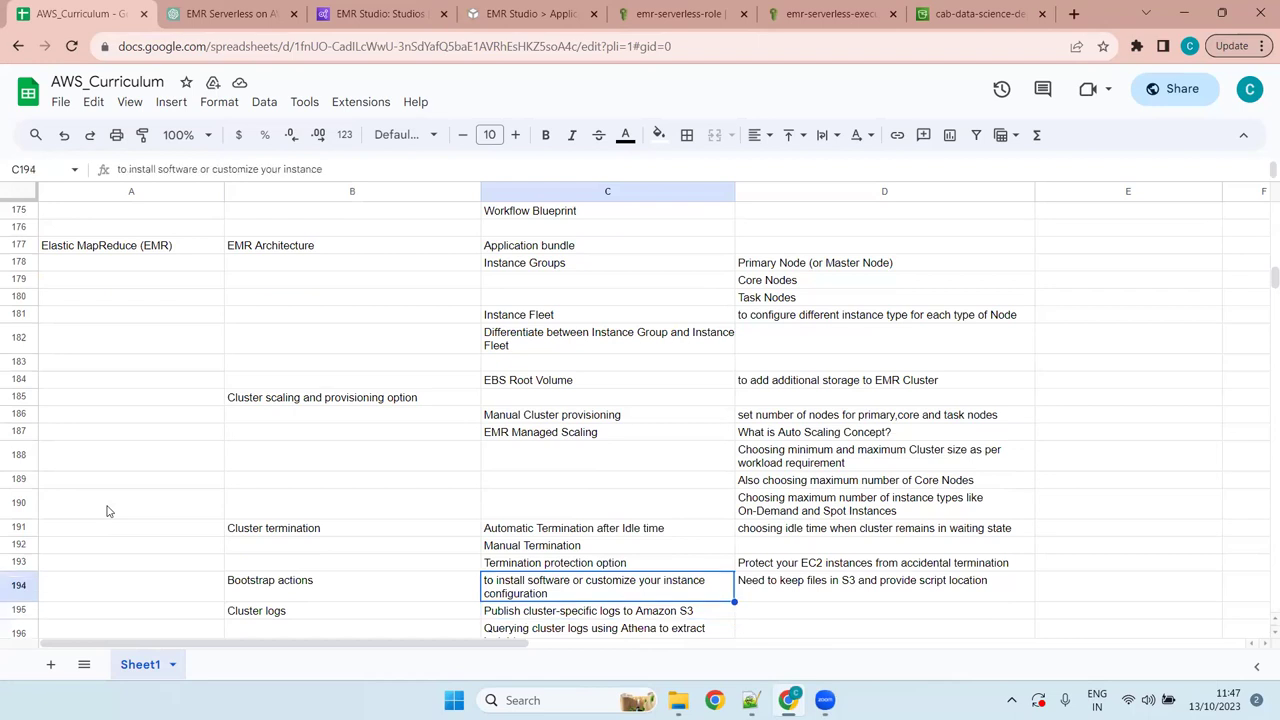
key(Up)
key(Down)
key(Left)
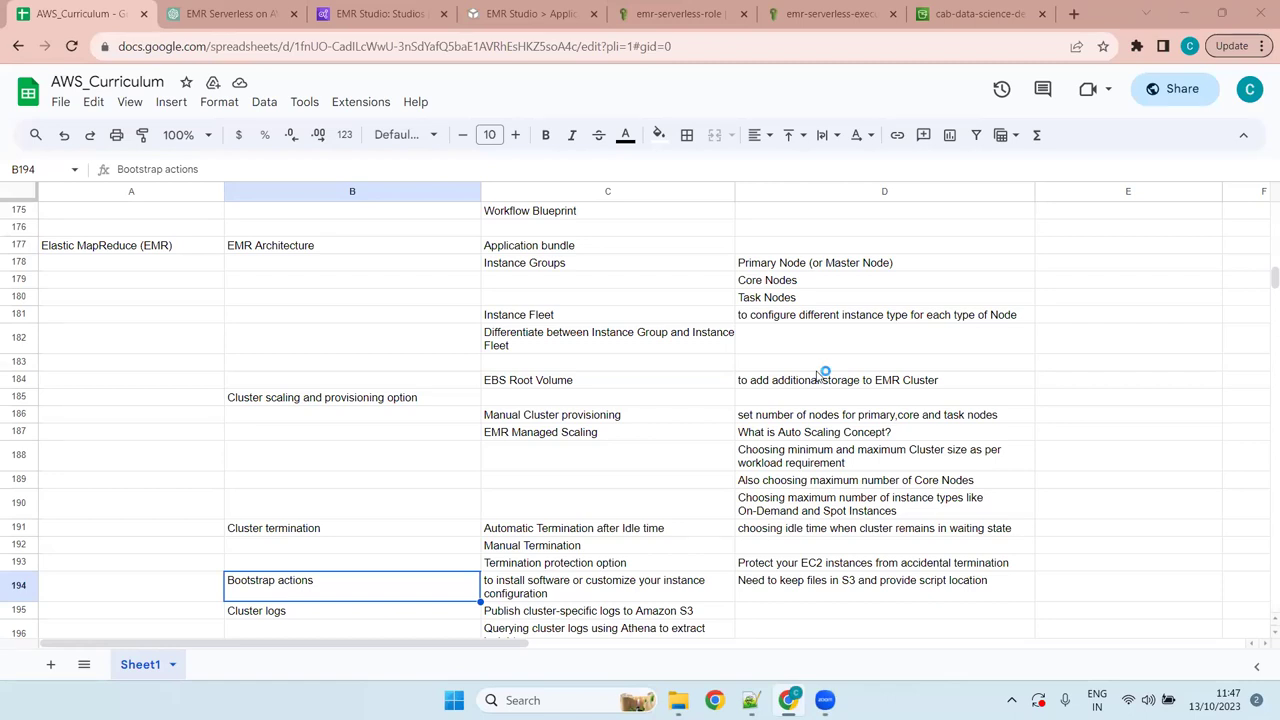
Step: Move the Bootstrap actions entry from cell B194 up to B193
drag(354, 571, 362, 563)
click(568, 567)
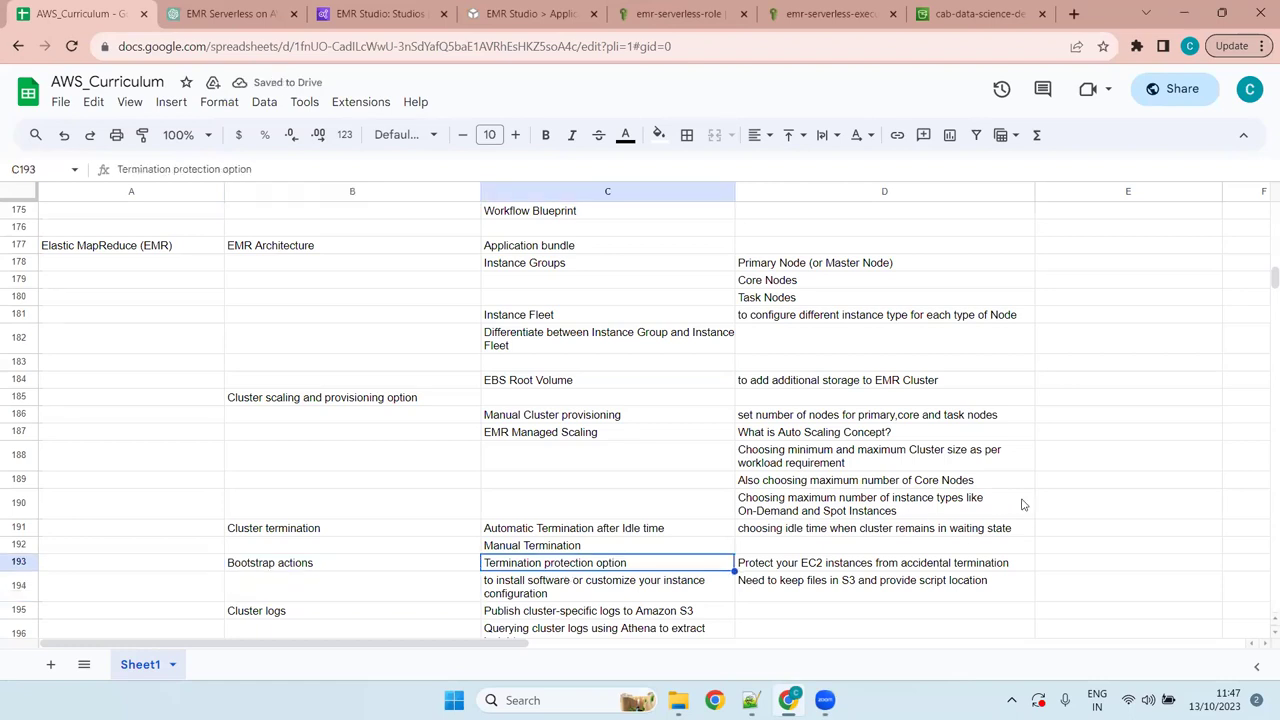
key(Down)
key(Left)
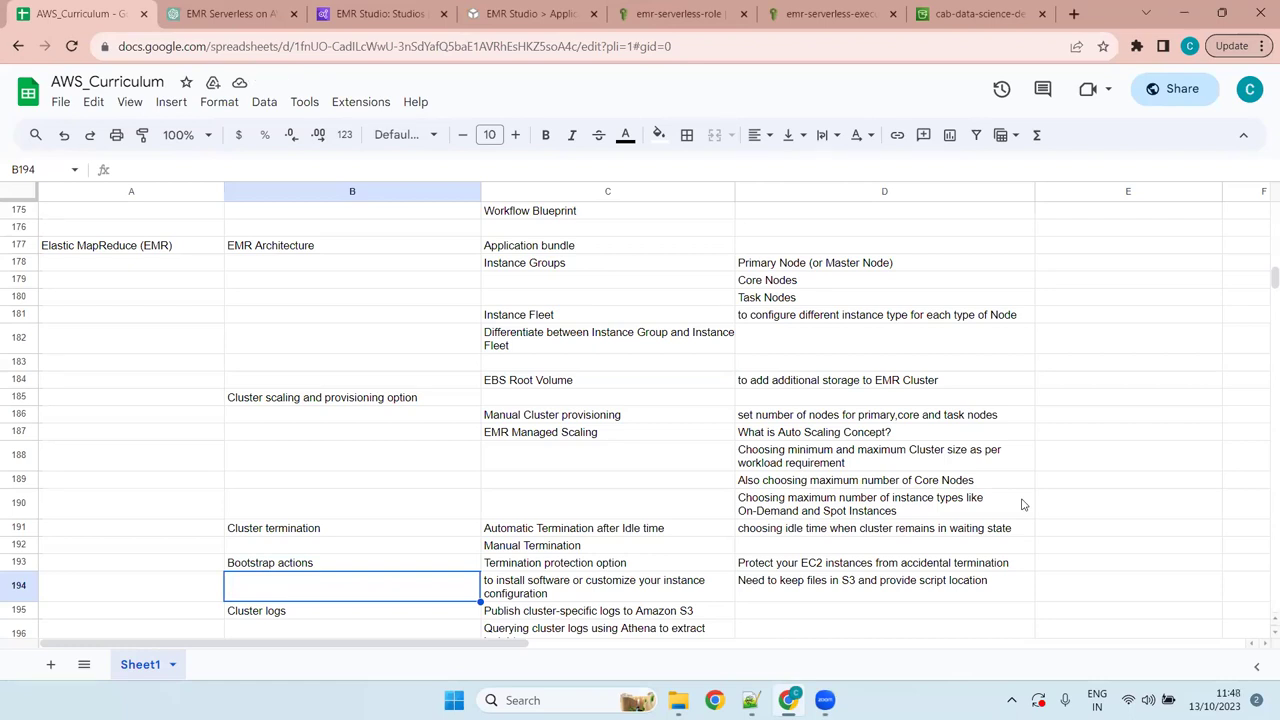
Step: Look over the main topics from Cluster termination to EC2 Key Pair, checking Bootstrap actions and Cluster logs
key(Up)
key(Up)
key(Down)
key(Down)
key(Down)
key(Down)
key(Down)
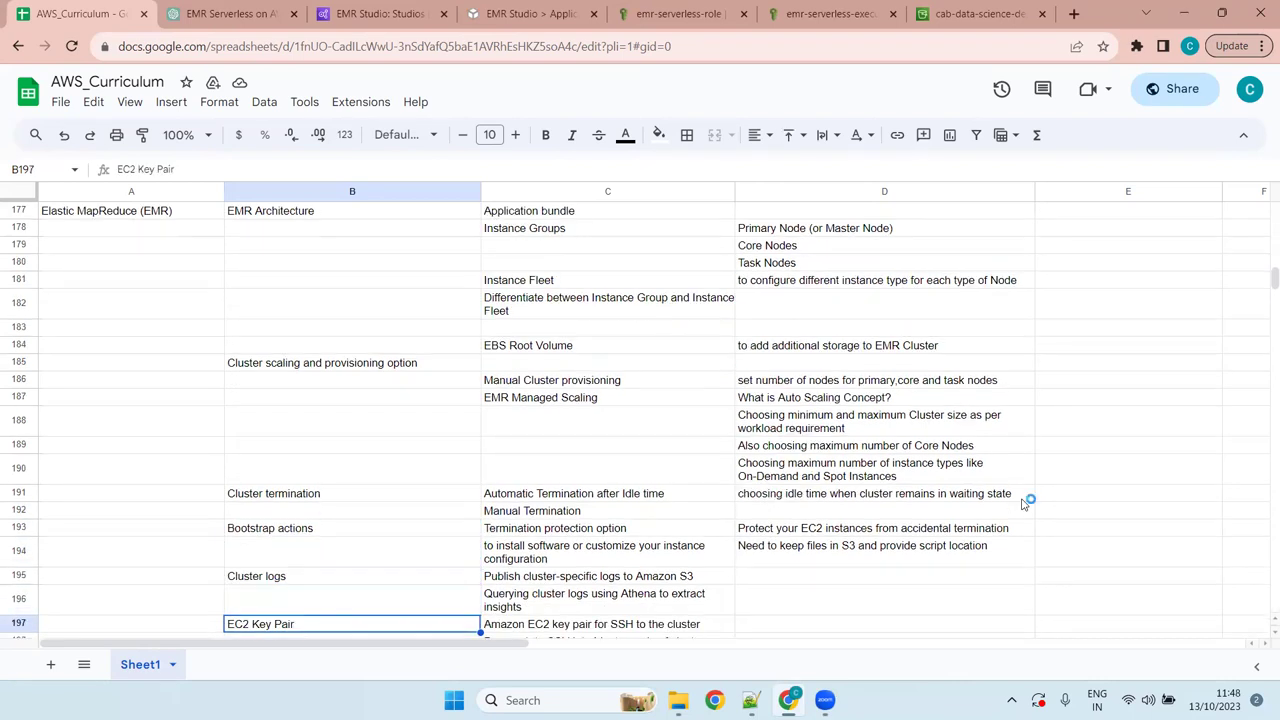
key(Up)
key(Up)
key(Up)
key(Up)
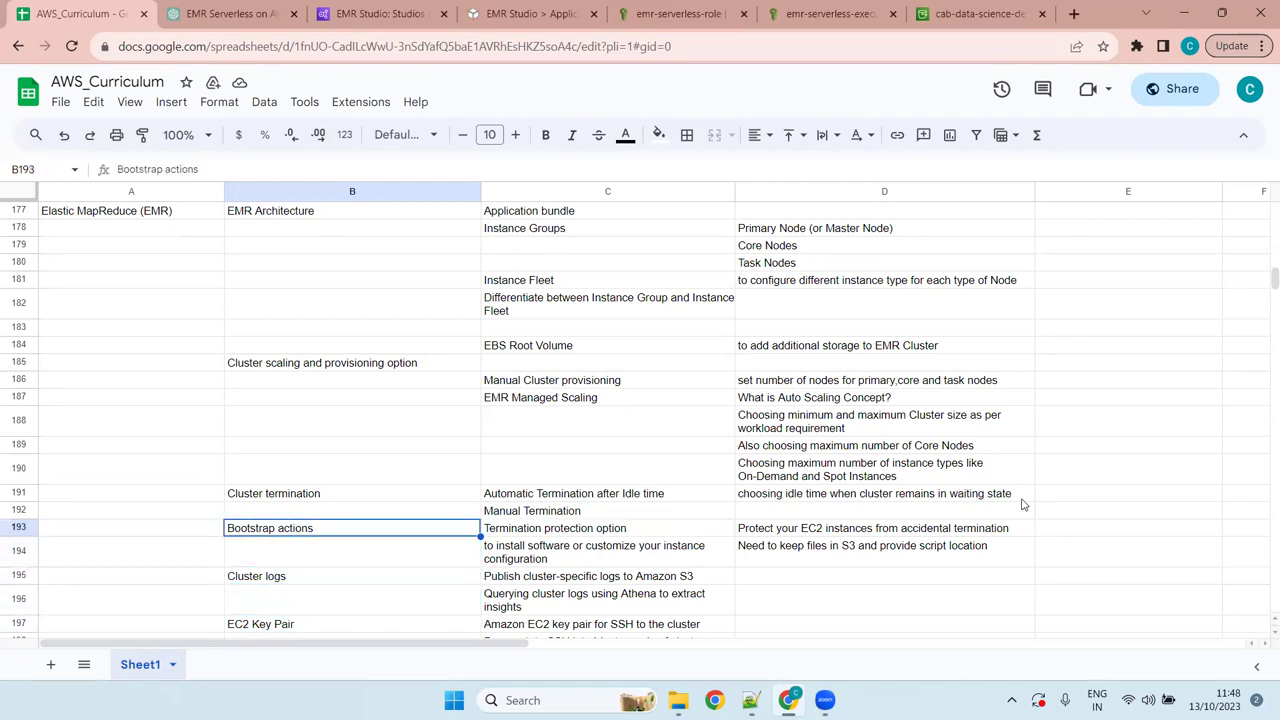
key(Down)
key(Down)
key(Down)
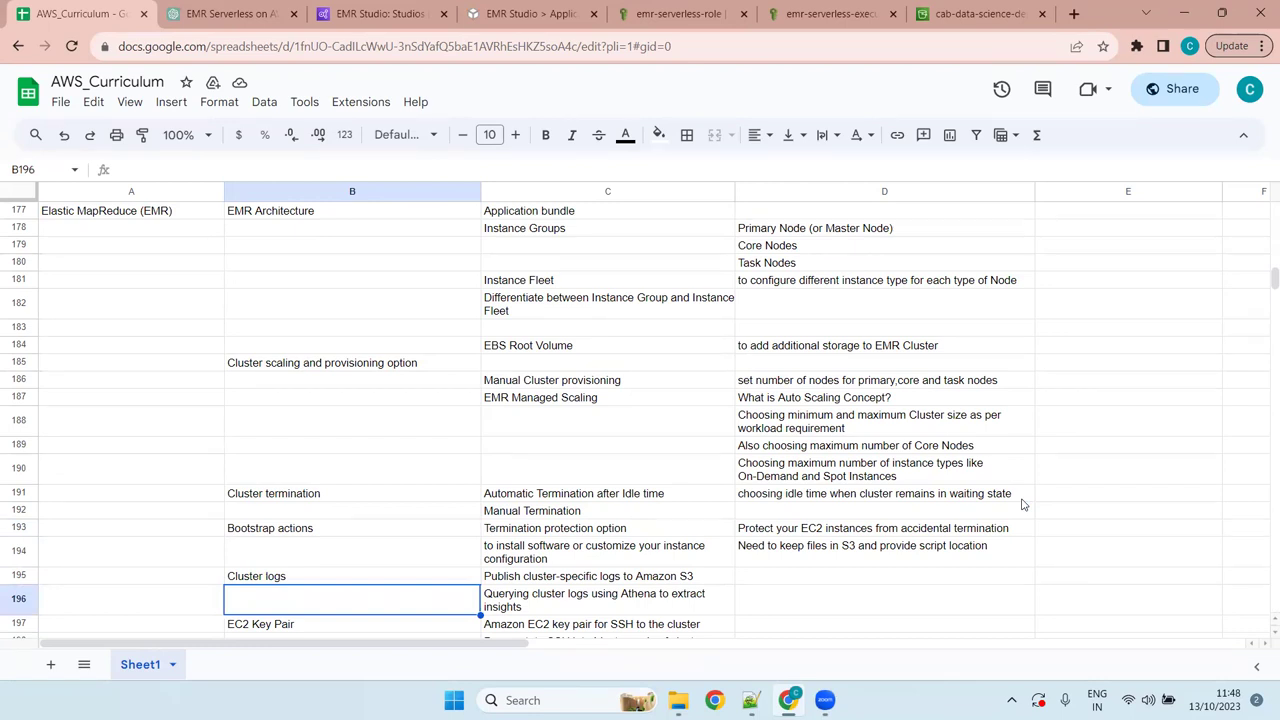
key(Up)
key(Up)
key(Up)
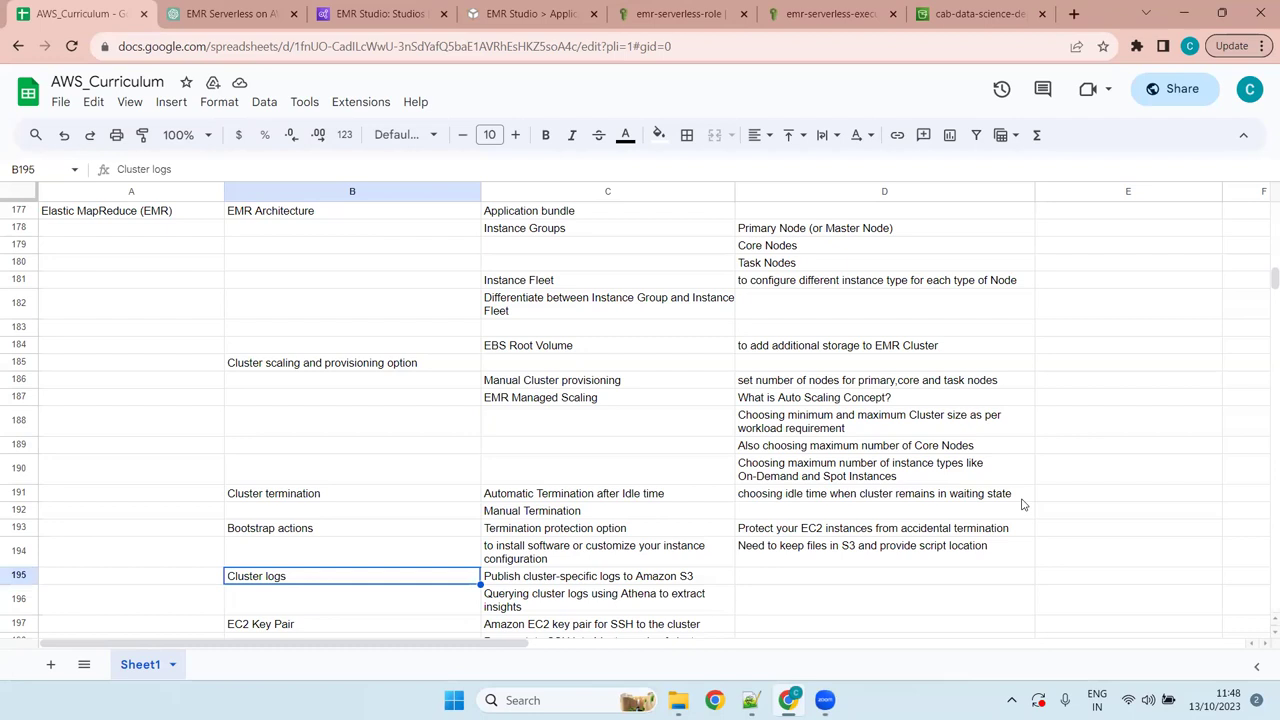
Step: Examine the Cluster logs and EC2 Key Pair topics in rows 195 to 197 with their subtopics
key(Right)
key(Right)
key(Left)
key(Down)
key(Down)
key(Down)
key(Down)
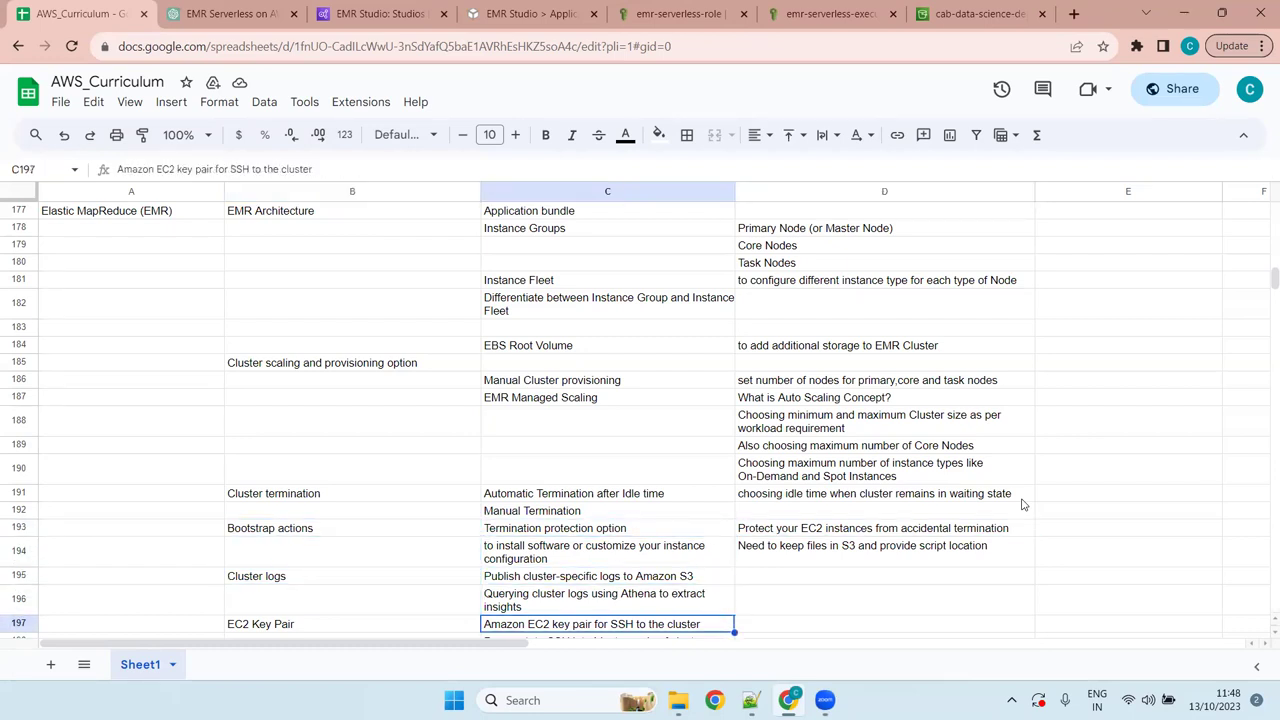
key(Left)
key(Up)
key(Up)
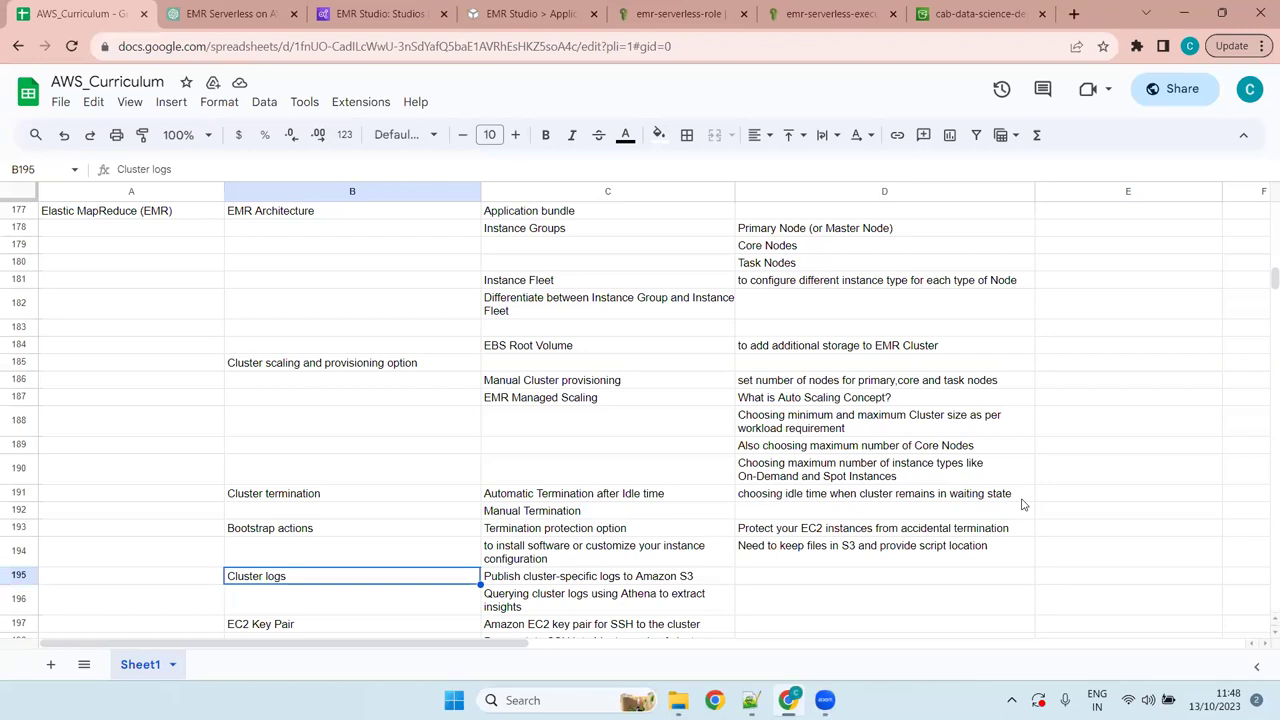
Step: Look down the main topics in column B past EC2 Key Pair to row 199 and go back up to Cluster logs
key(Down)
key(Down)
key(Down)
key(Down)
key(Down)
key(Down)
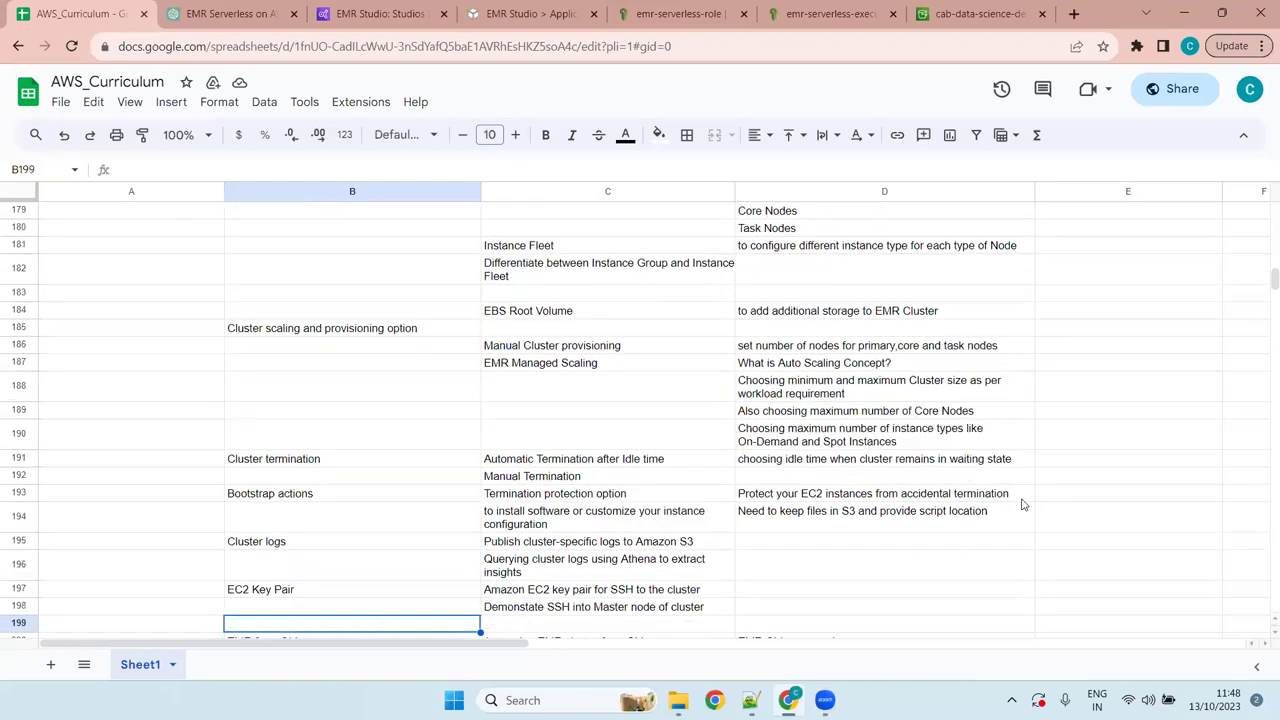
key(Up)
key(Up)
key(Up)
key(Up)
key(Up)
key(Up)
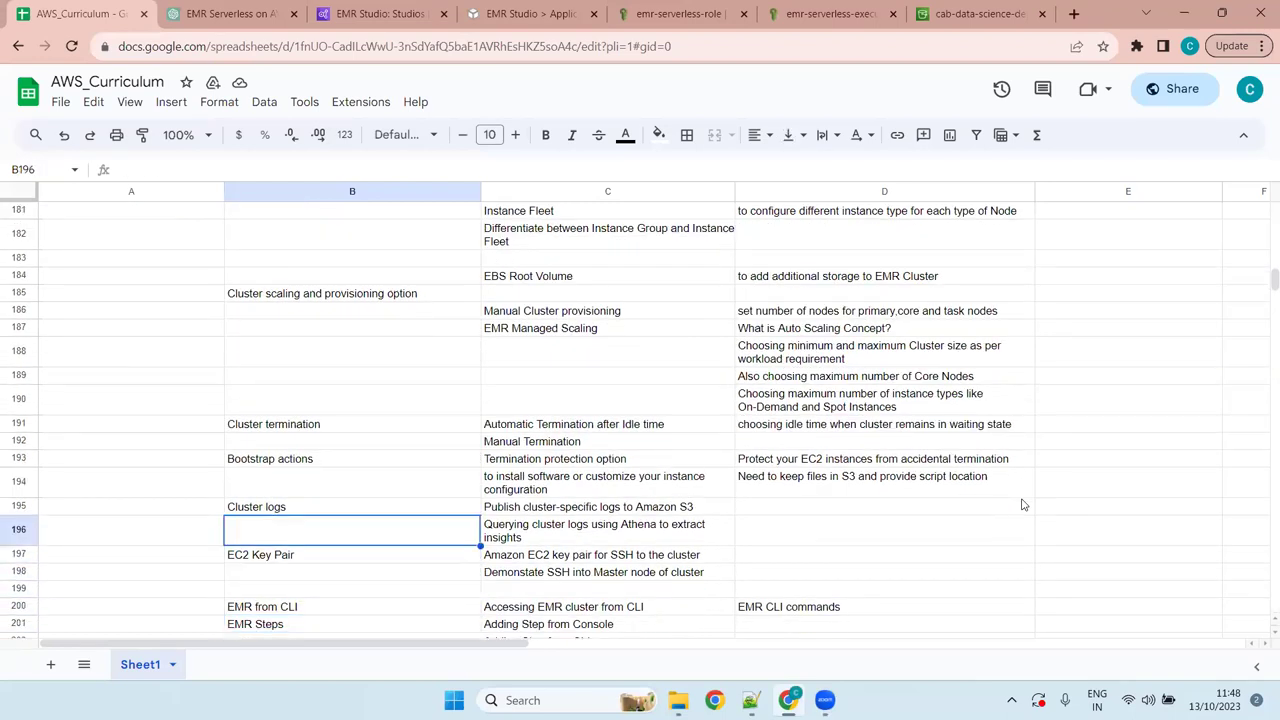
Step: Review the Cluster logs subtopics on publishing logs to Amazon S3 and querying them with Athena, ending at the EC2 key pair entry
key(Right)
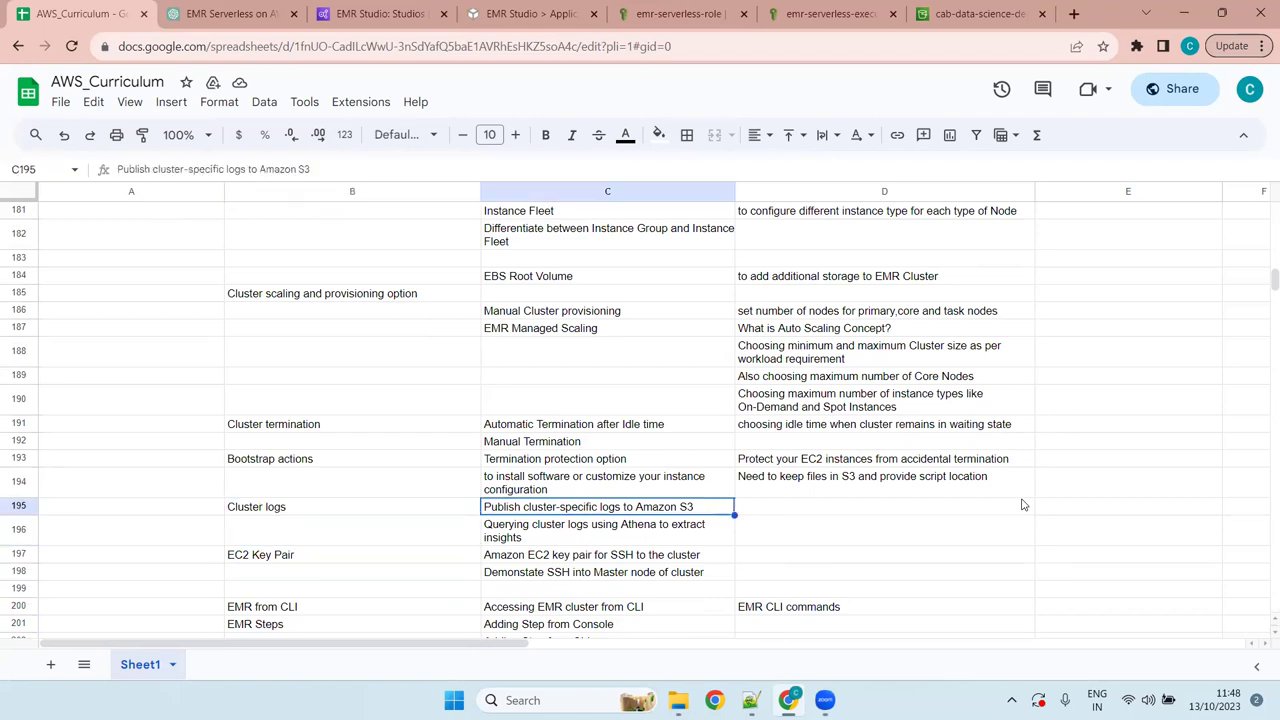
key(Down)
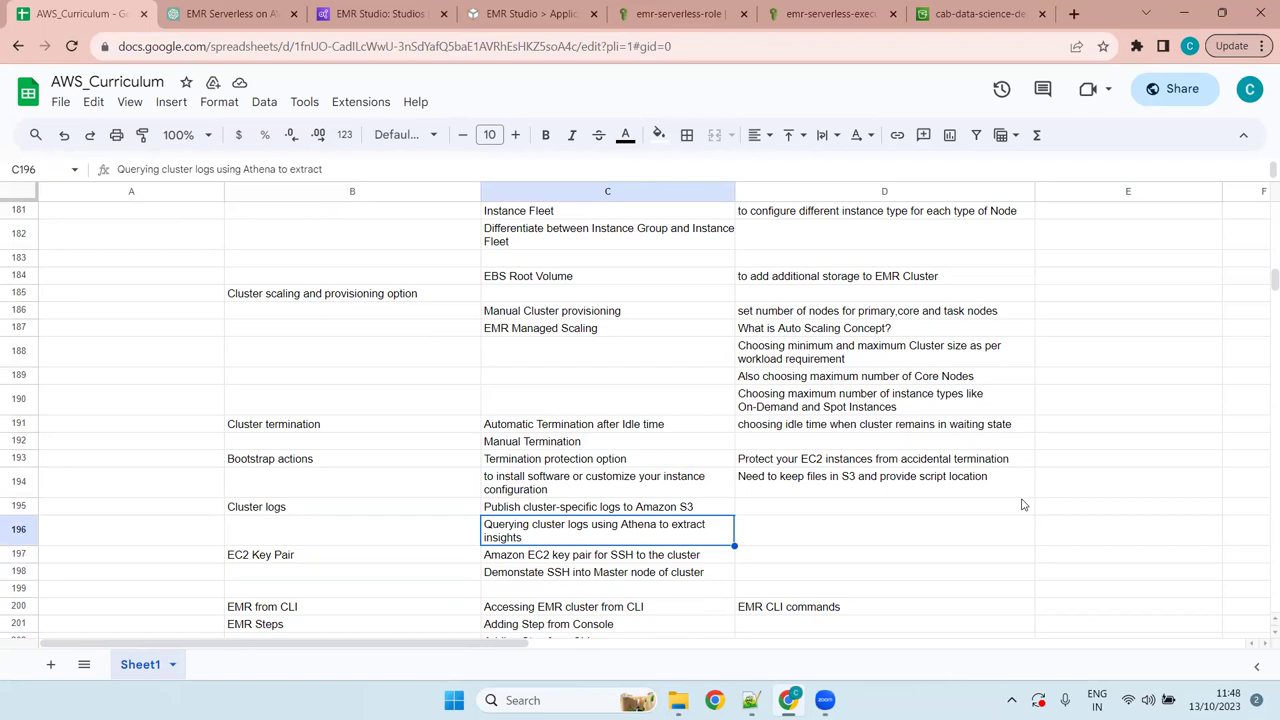
key(Down)
key(Up)
key(Down)
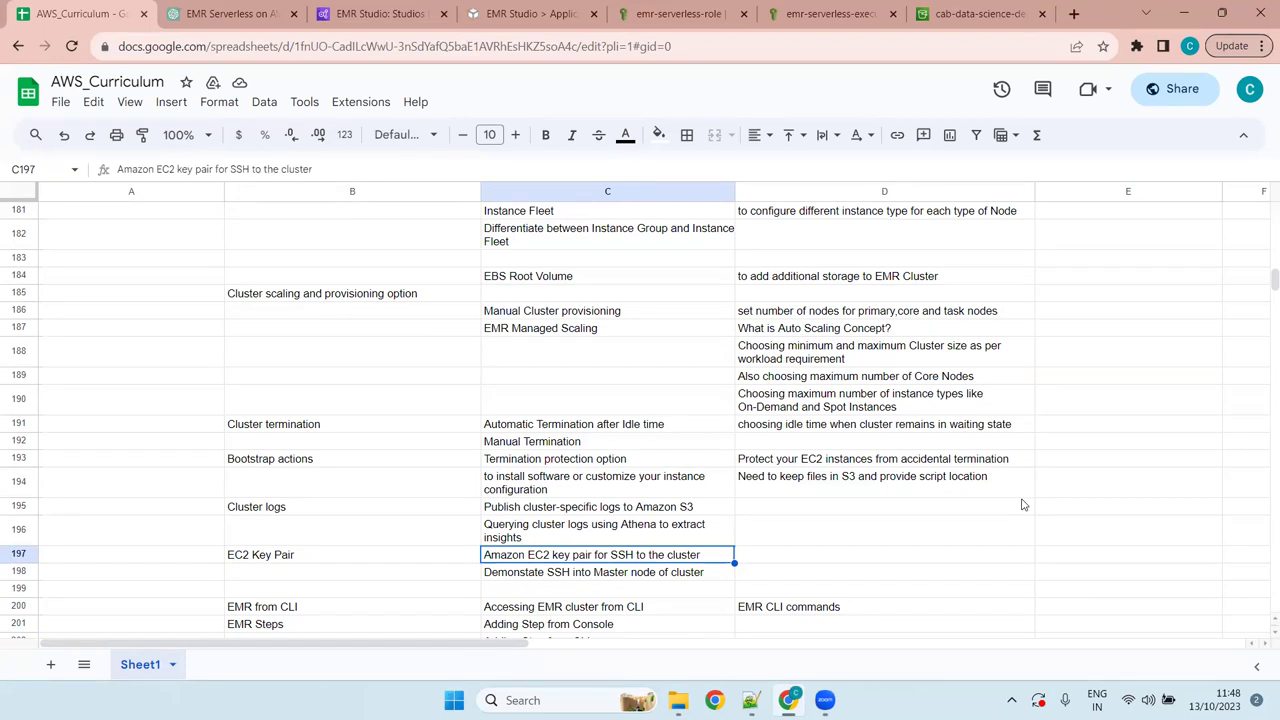
Step: Examine the EMR from CLI and EMR Steps topics in rows 200 and 201, including accessing the cluster from the CLI
key(Down)
key(Down)
key(Down)
key(Down)
key(Down)
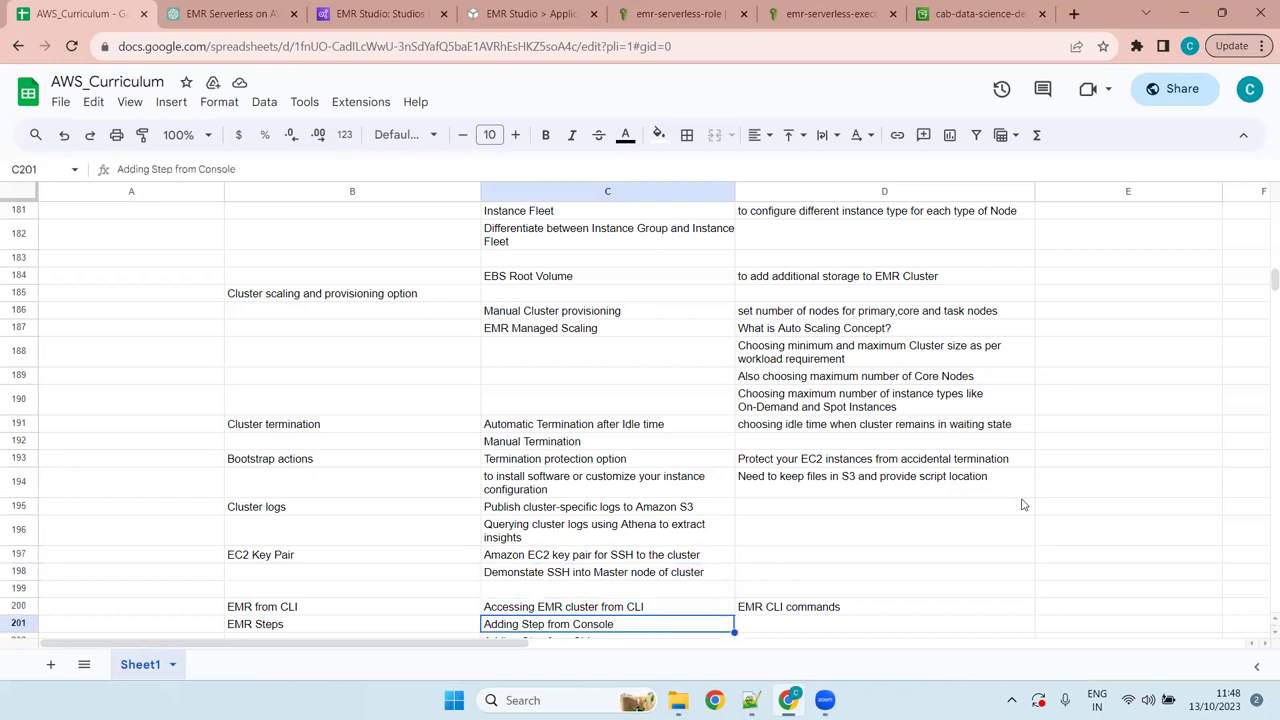
key(Up)
key(Up)
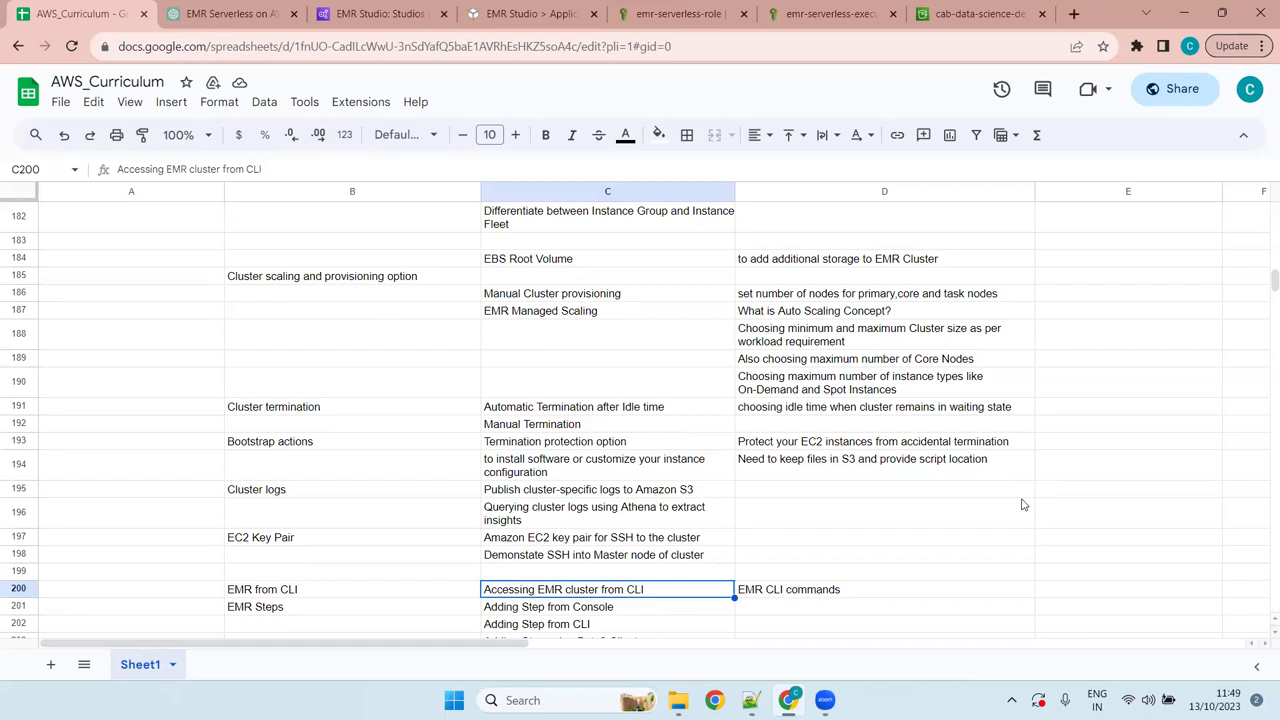
click(1054, 492)
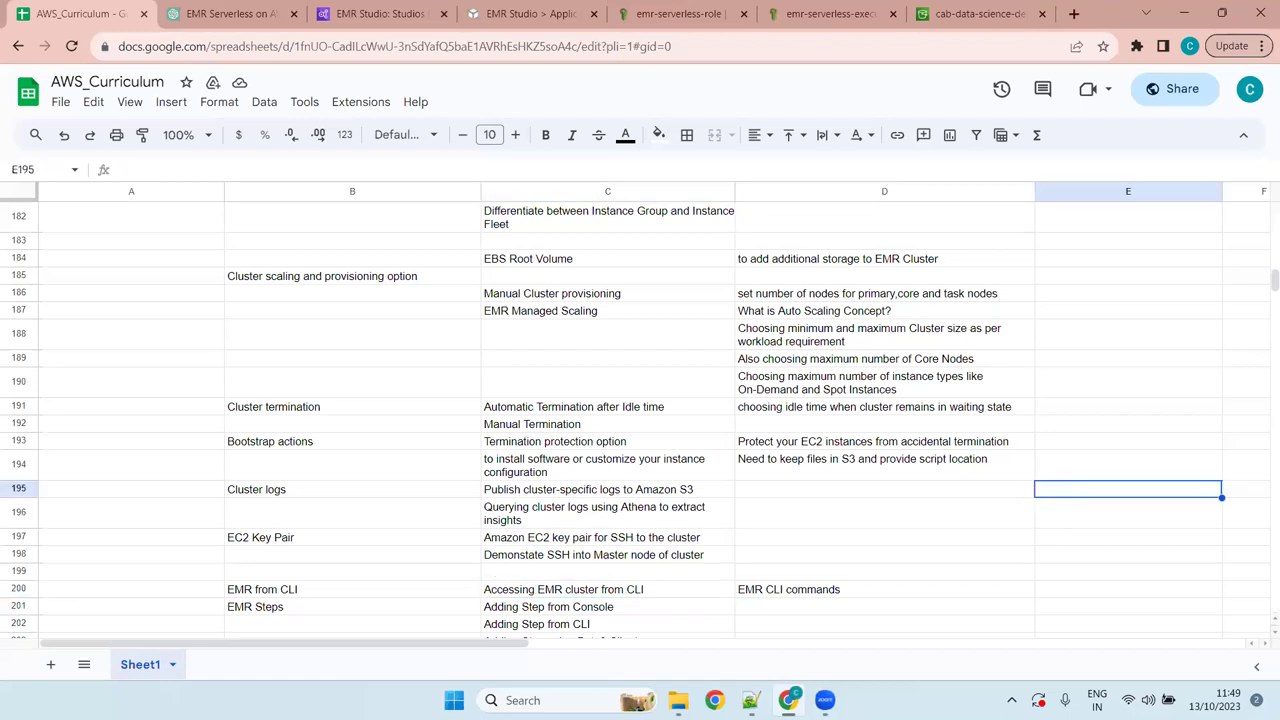
Step: Switch to Notepad++ and bring up the end of the Syallabus_Coverage.txt notes
click(750, 699)
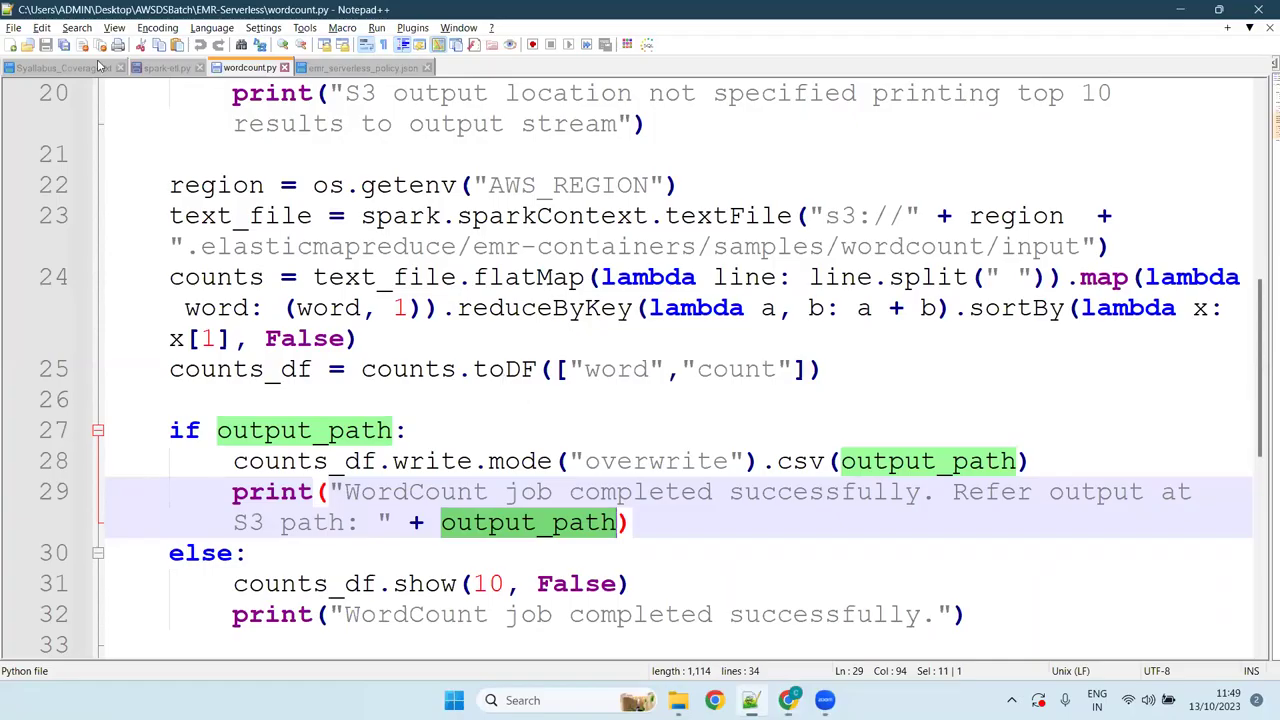
scroll(55, 85, down, 3)
click(58, 68)
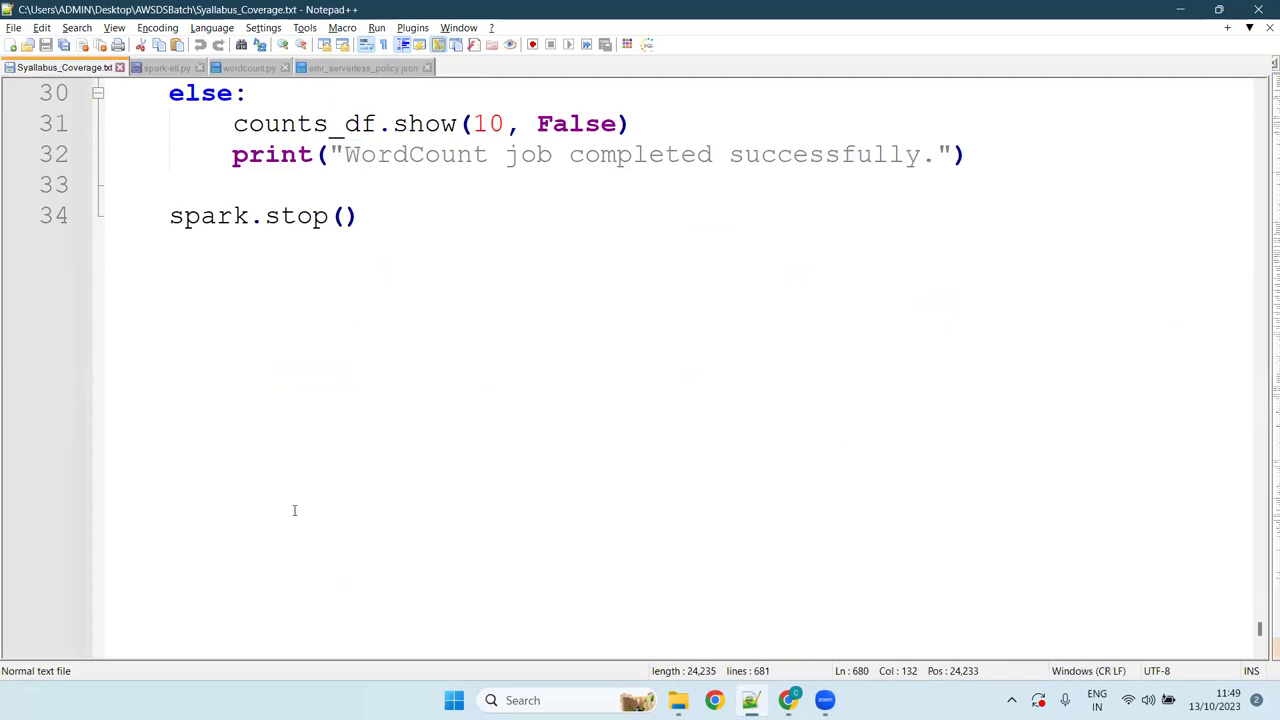
scroll(208, 304, down, 5)
Step: Add the heading "##EMR CLI :" after a blank line at the end of the notes, start an indented line below, and save
click(169, 237)
key(Delete)
key(Return)
text(##EMR )
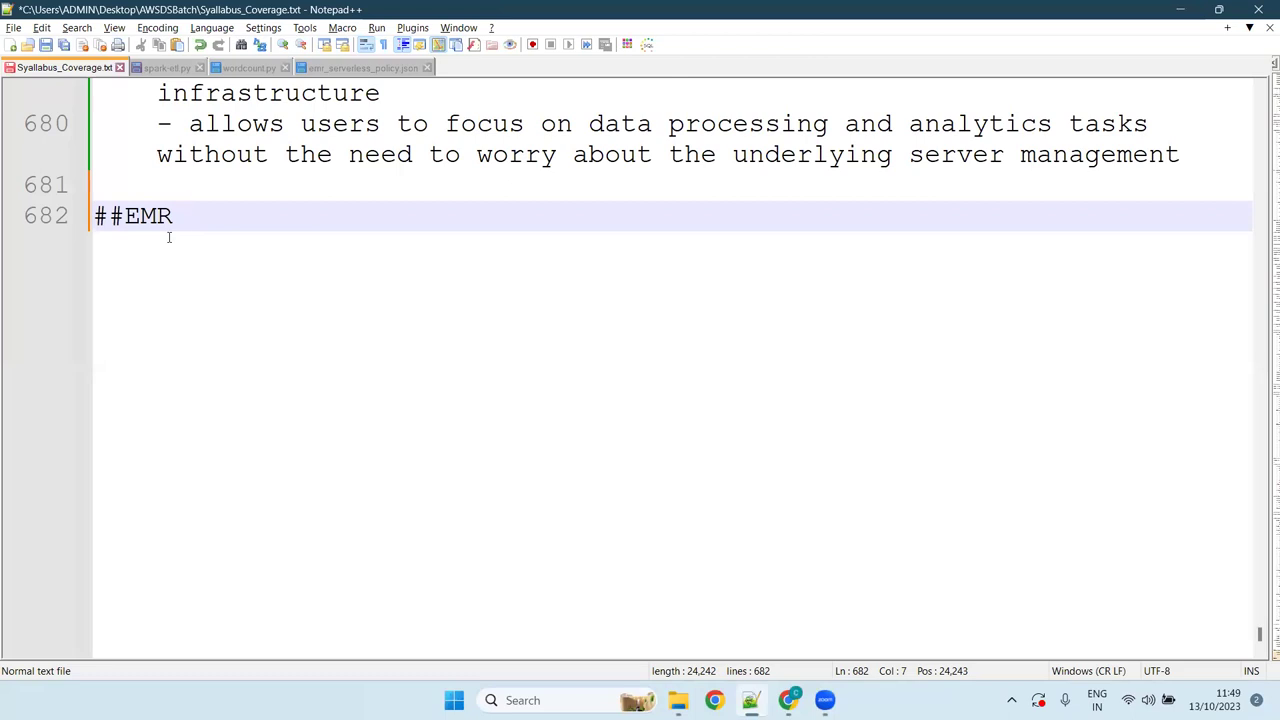
text(CLI :)
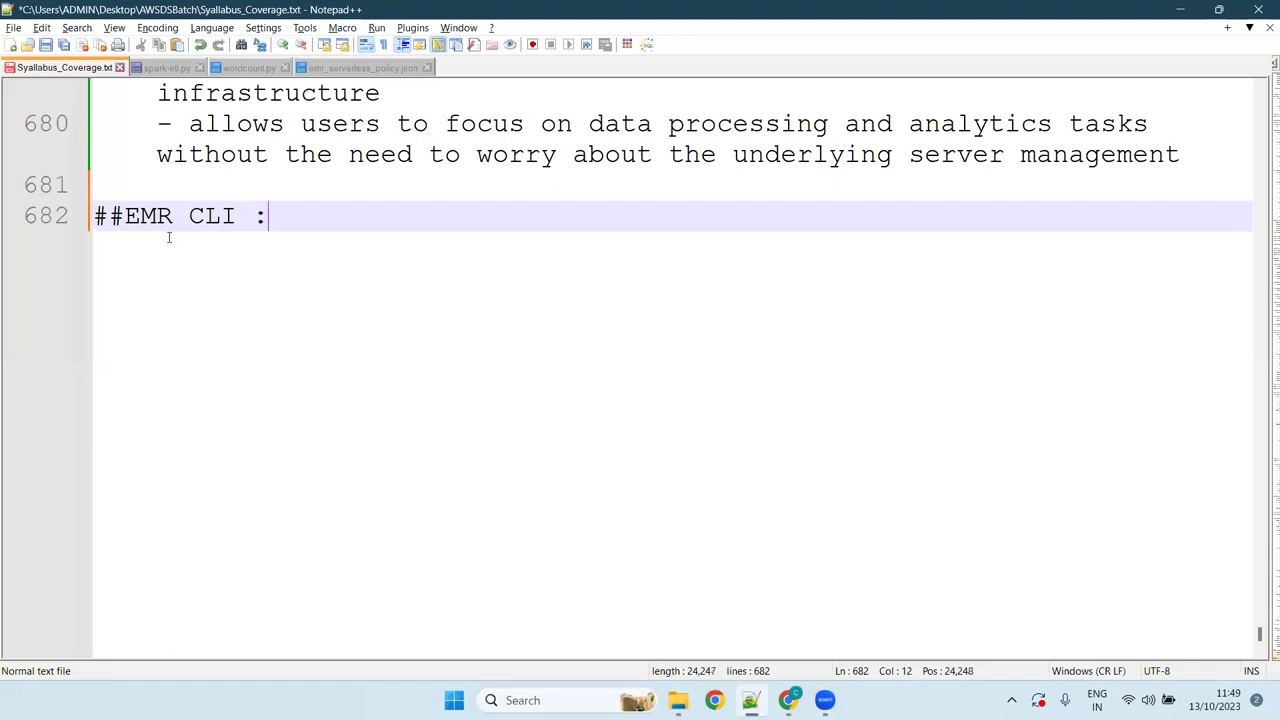
key(Return)
key(Tab)
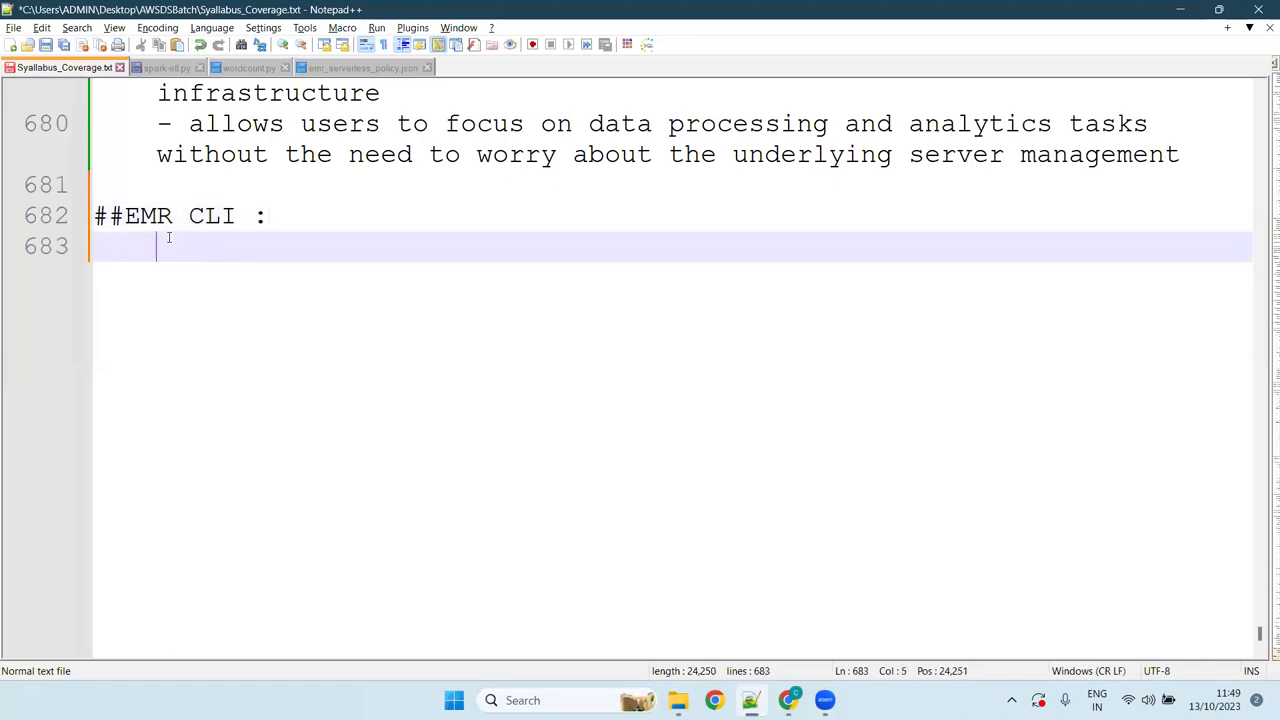
key(ctrl+s)
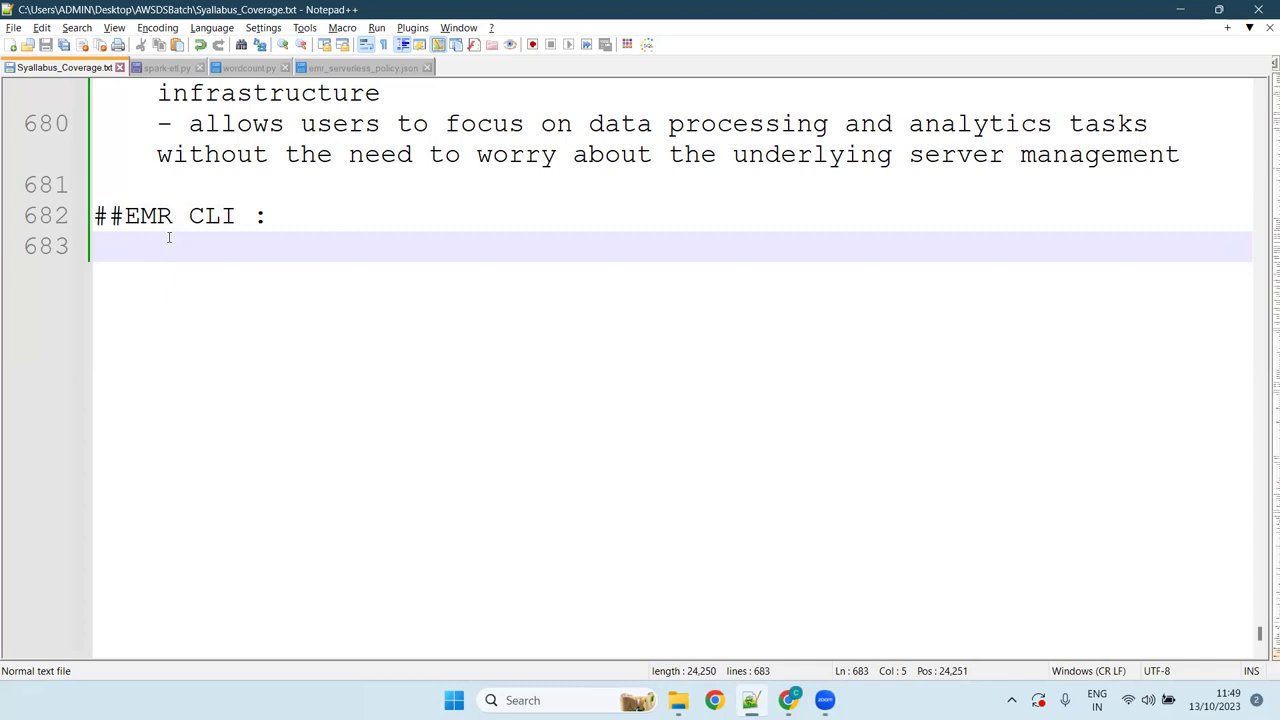
Step: List "1]create-cluster:" and "2]terminate-cluster" as the first two items under the EMR CLI heading
text(1])
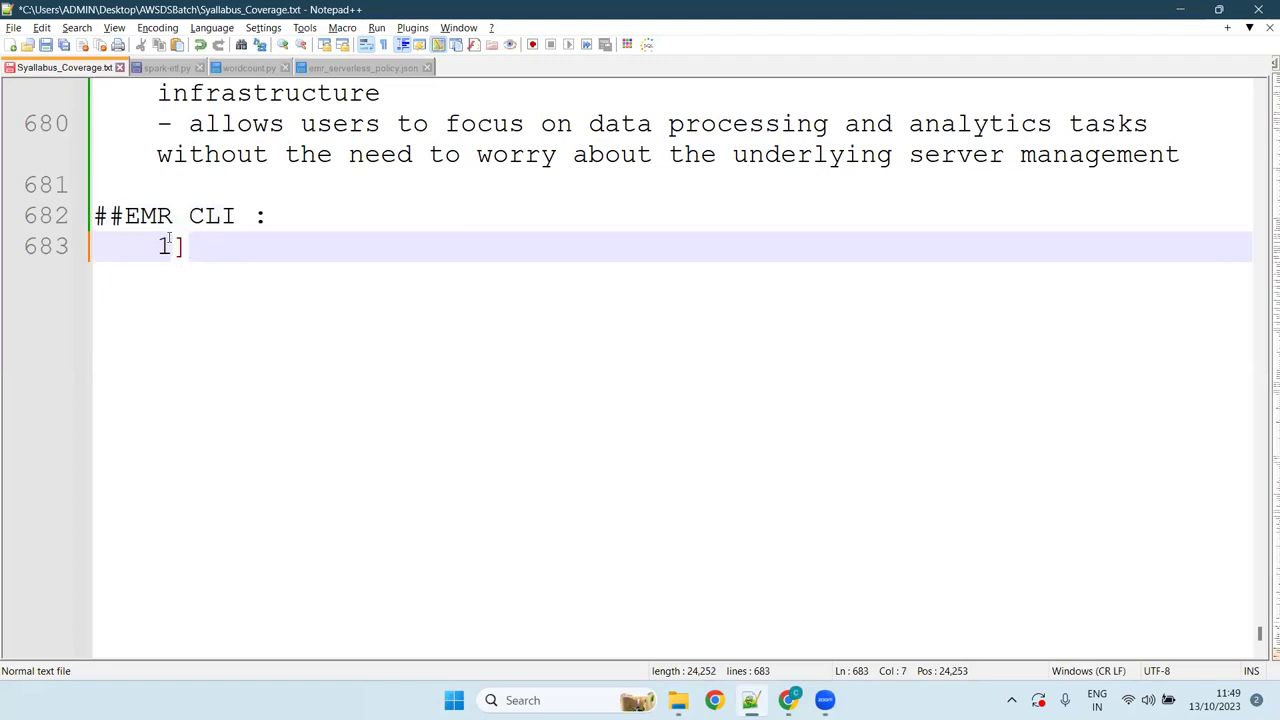
text(create)
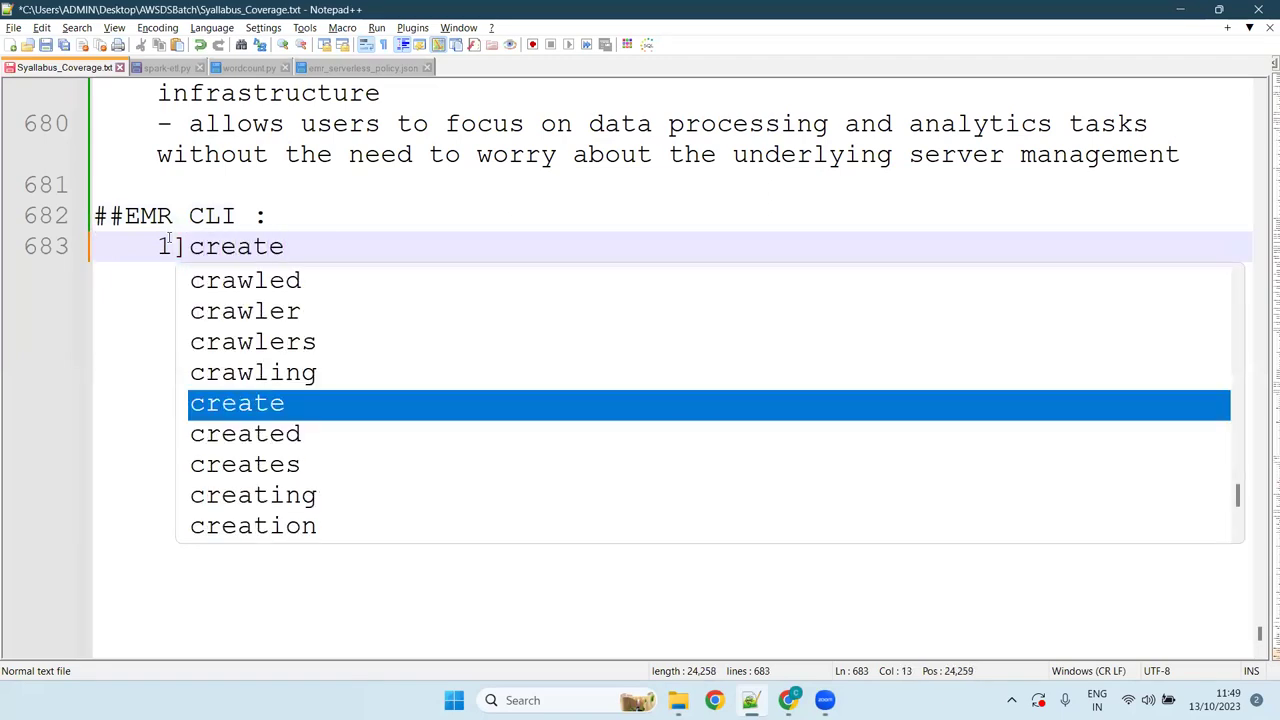
text(-cluster)
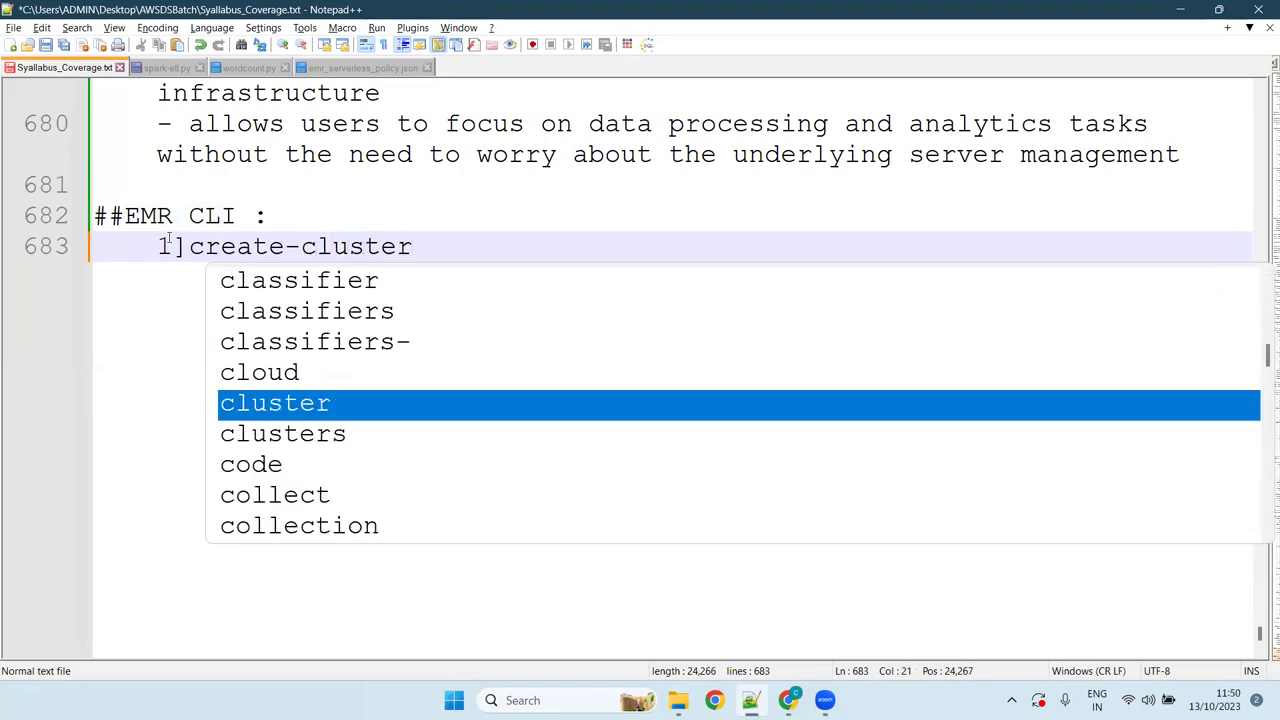
text(:)
key(Return)
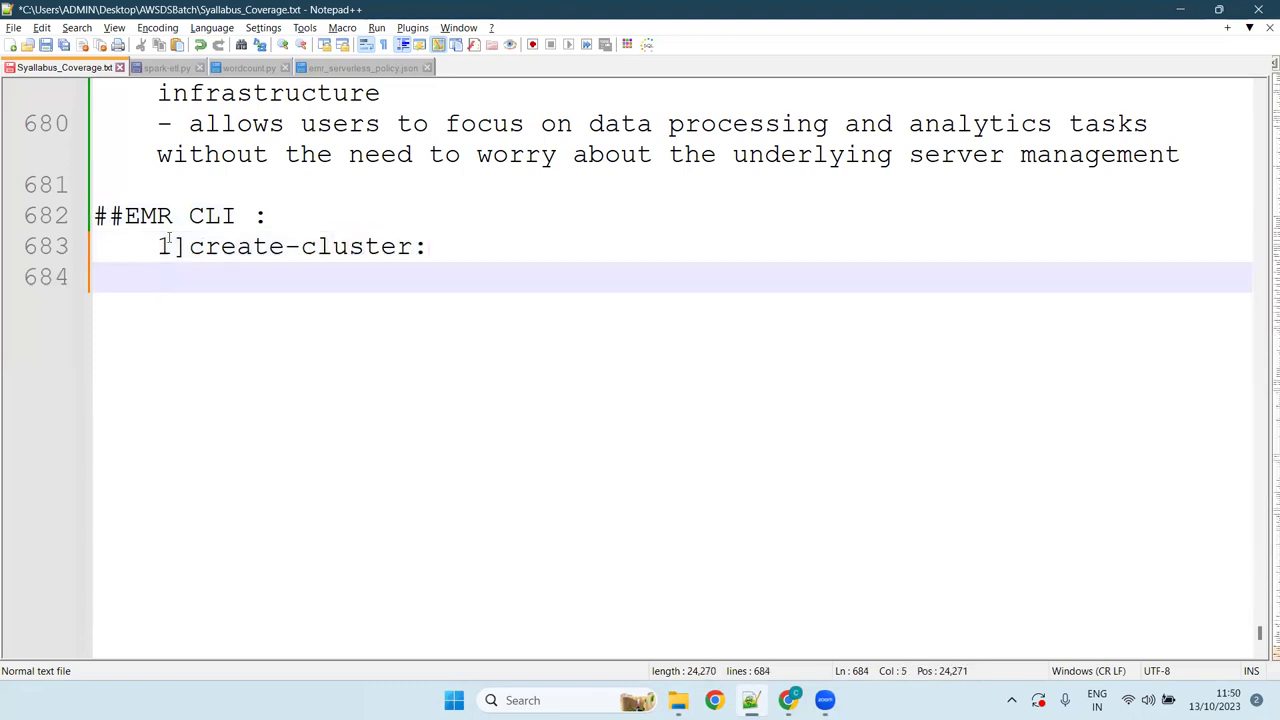
text(2]terminate)
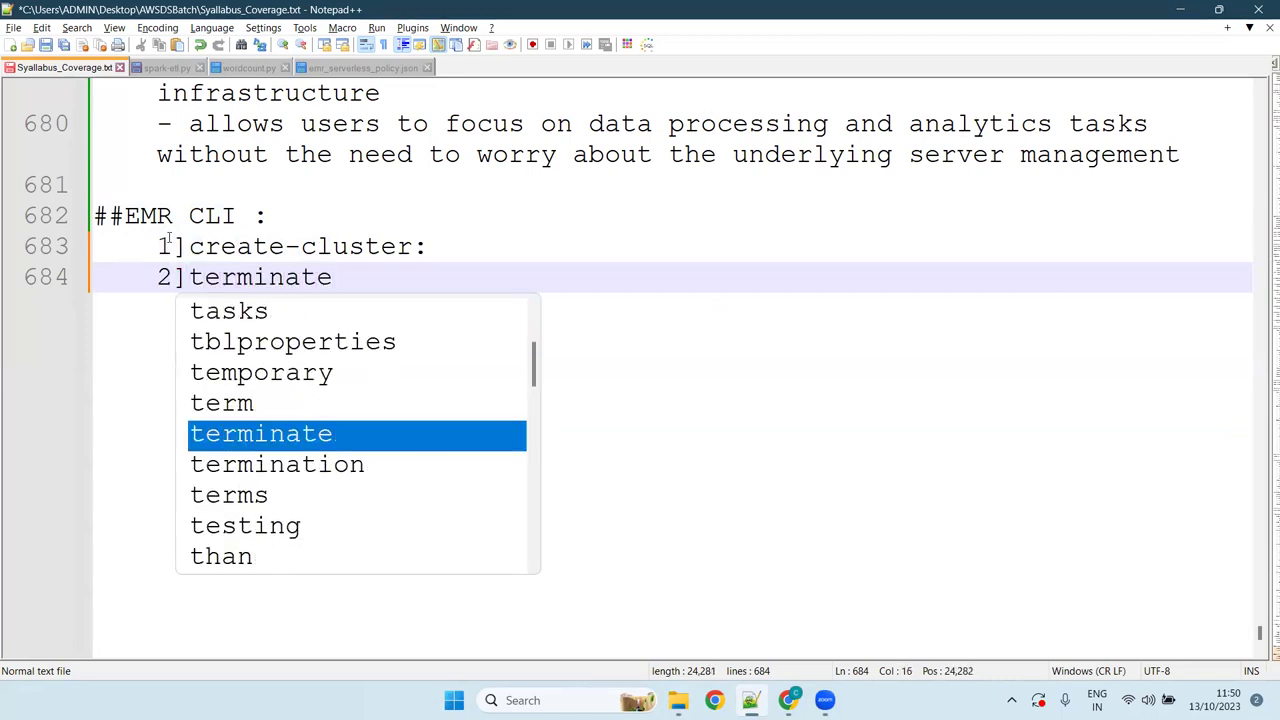
text(-cluster)
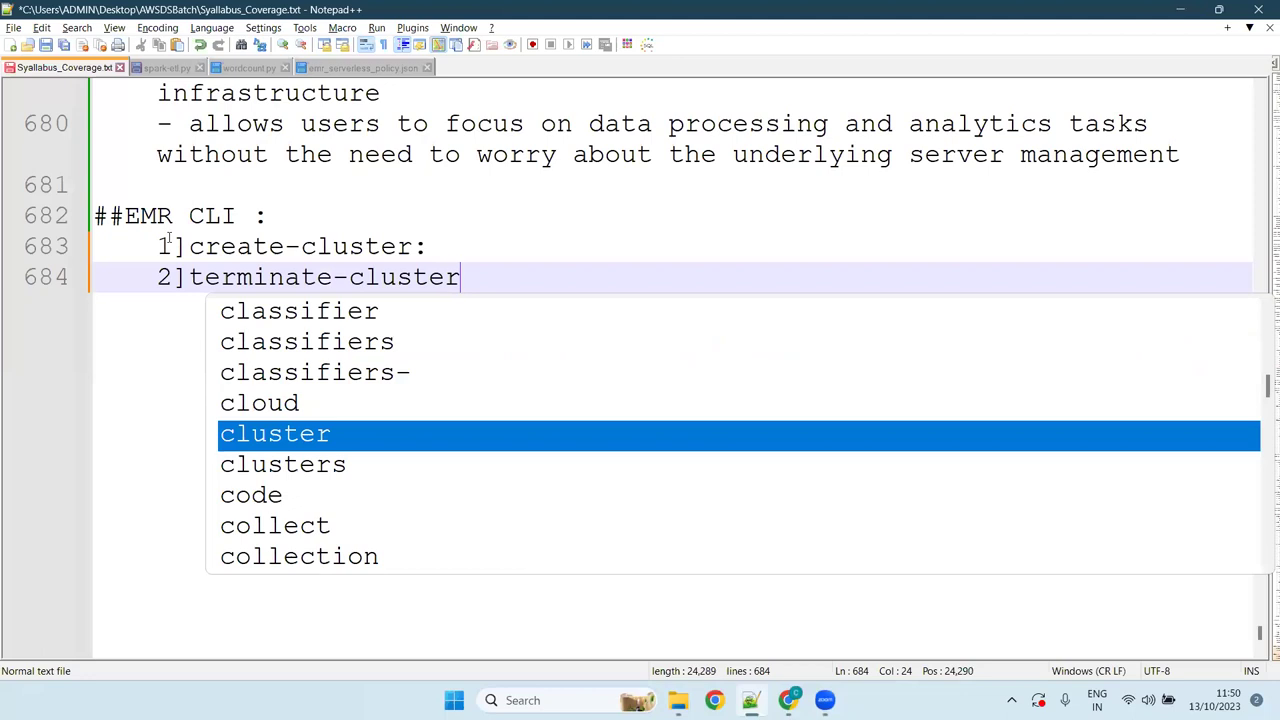
key(Escape)
key(Return)
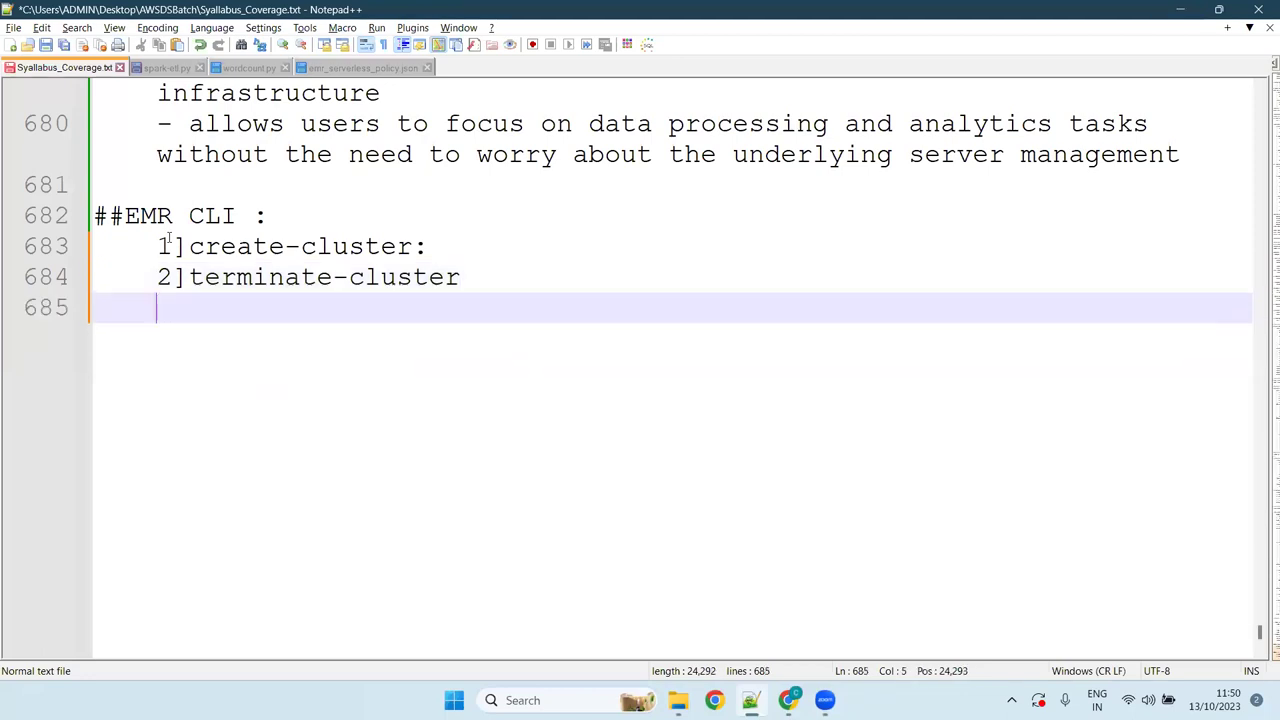
Step: Add "3]Add step to cluster" and an empty item "4]" to the EMR CLI list, and save the file
text(3]Add step to cluster)
key(Escape)
key(Return)
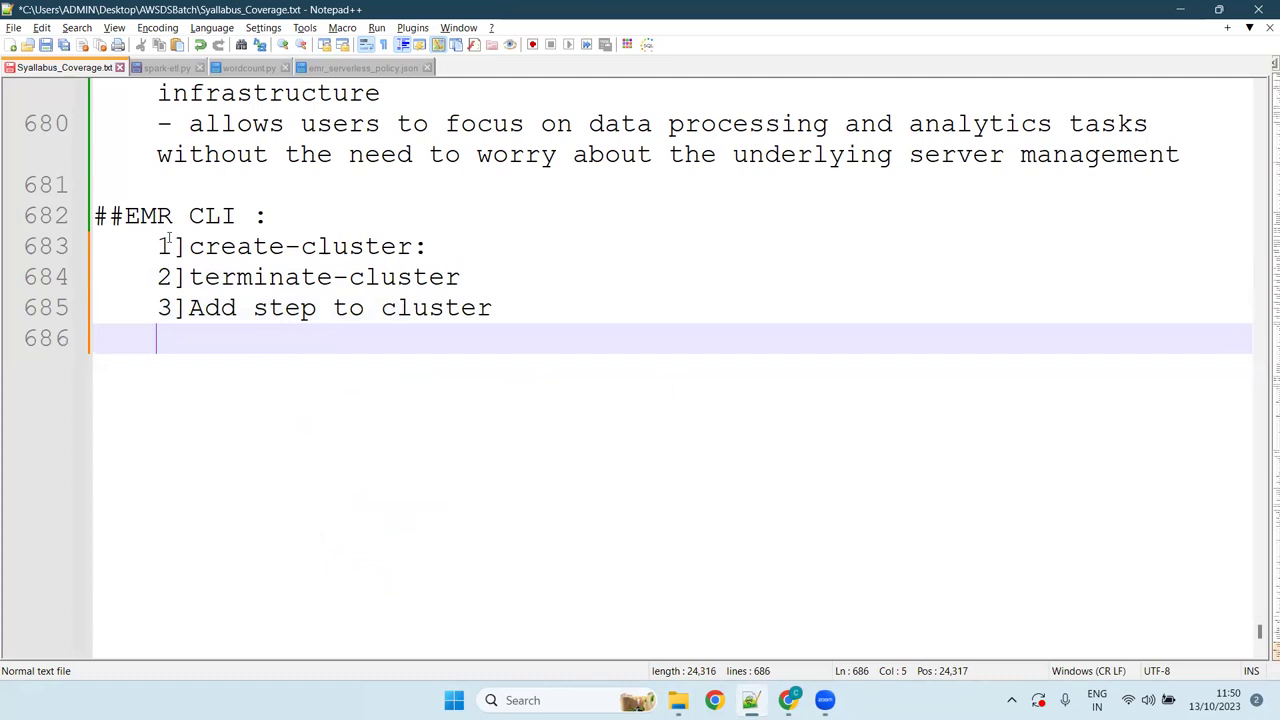
text(4])
key(ctrl+s)
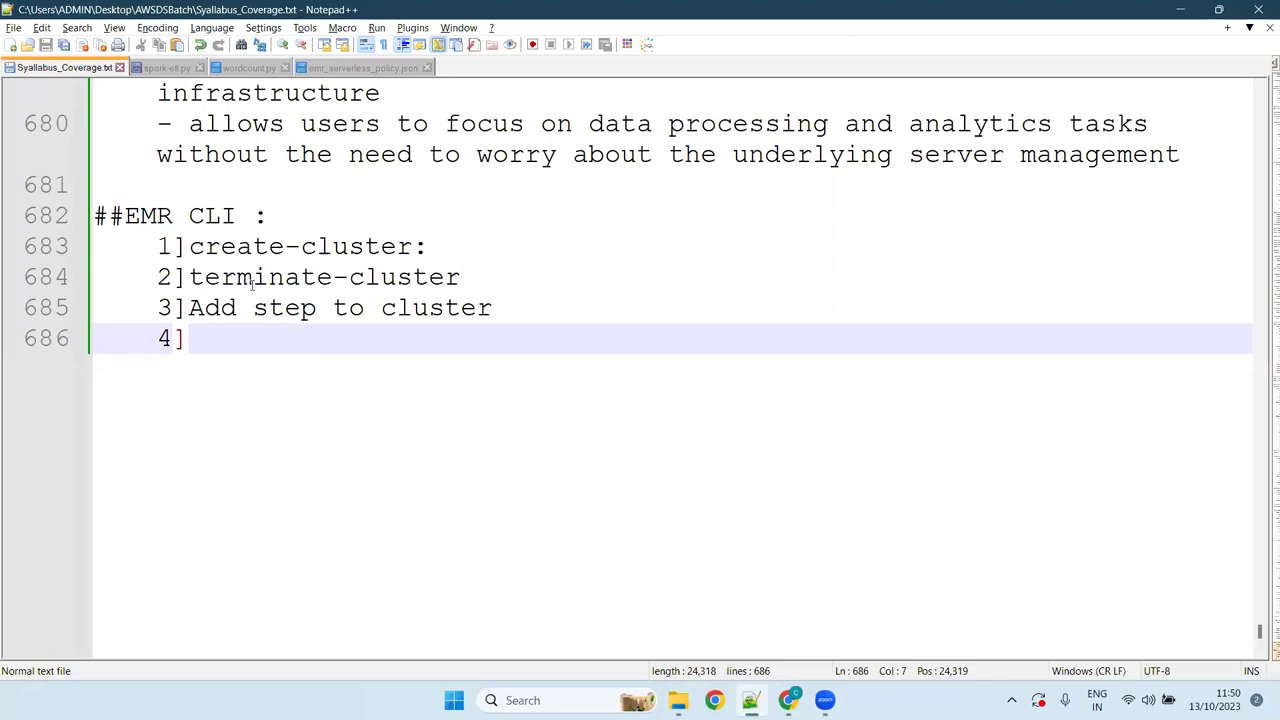
key(alt+Tab)
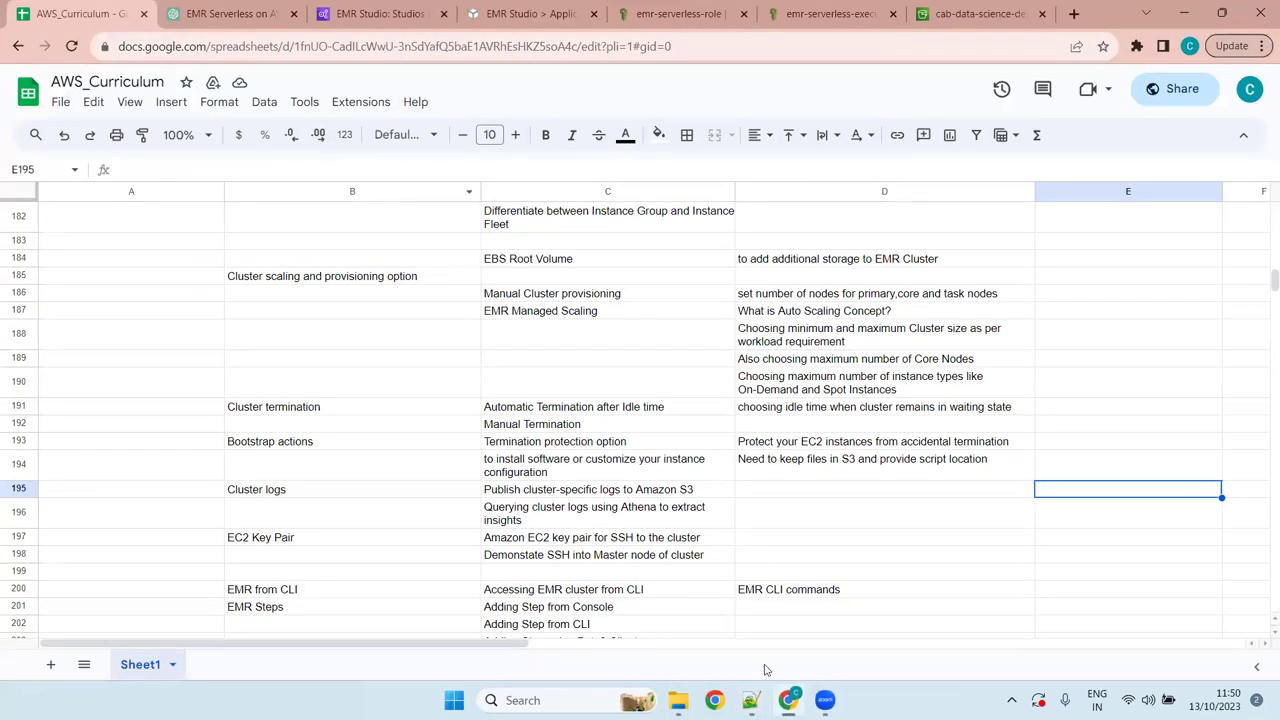
mouse_move(789, 700)
key(alt+Tab)
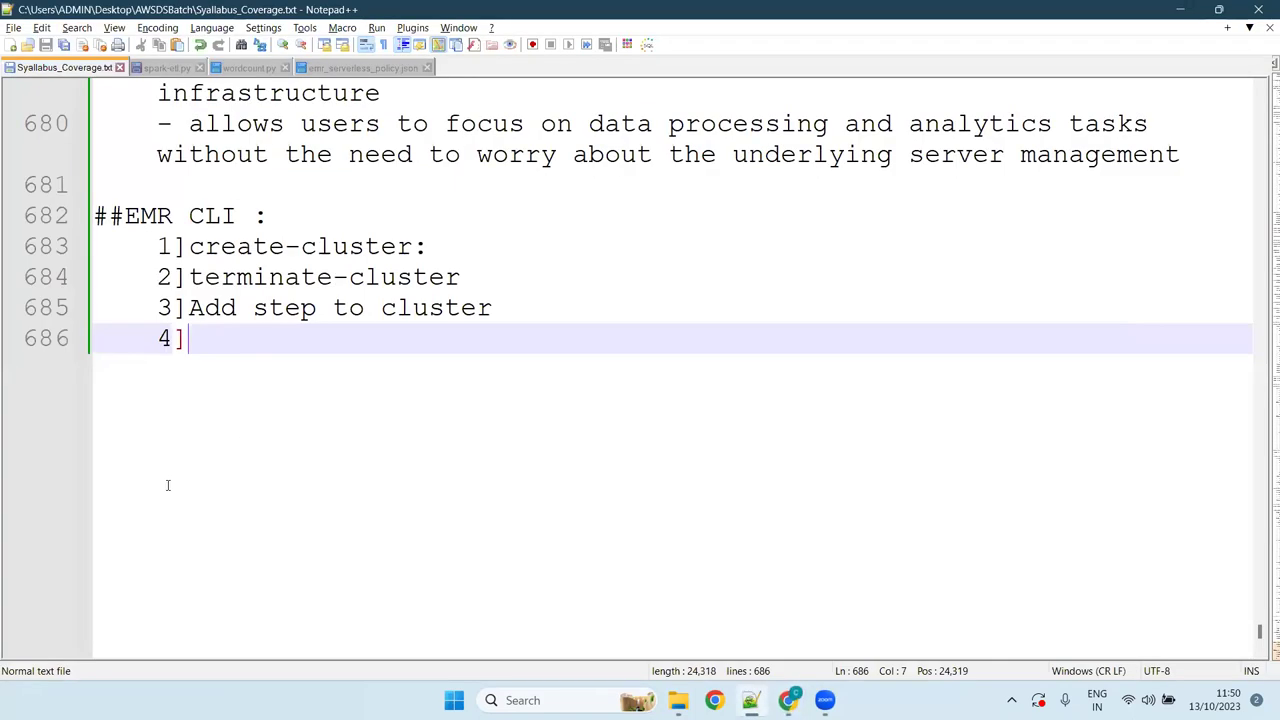
Step: Switch to Chrome and open the Amazon EMR clusters list in a new tab from the EMR Studio console page
click(788, 699)
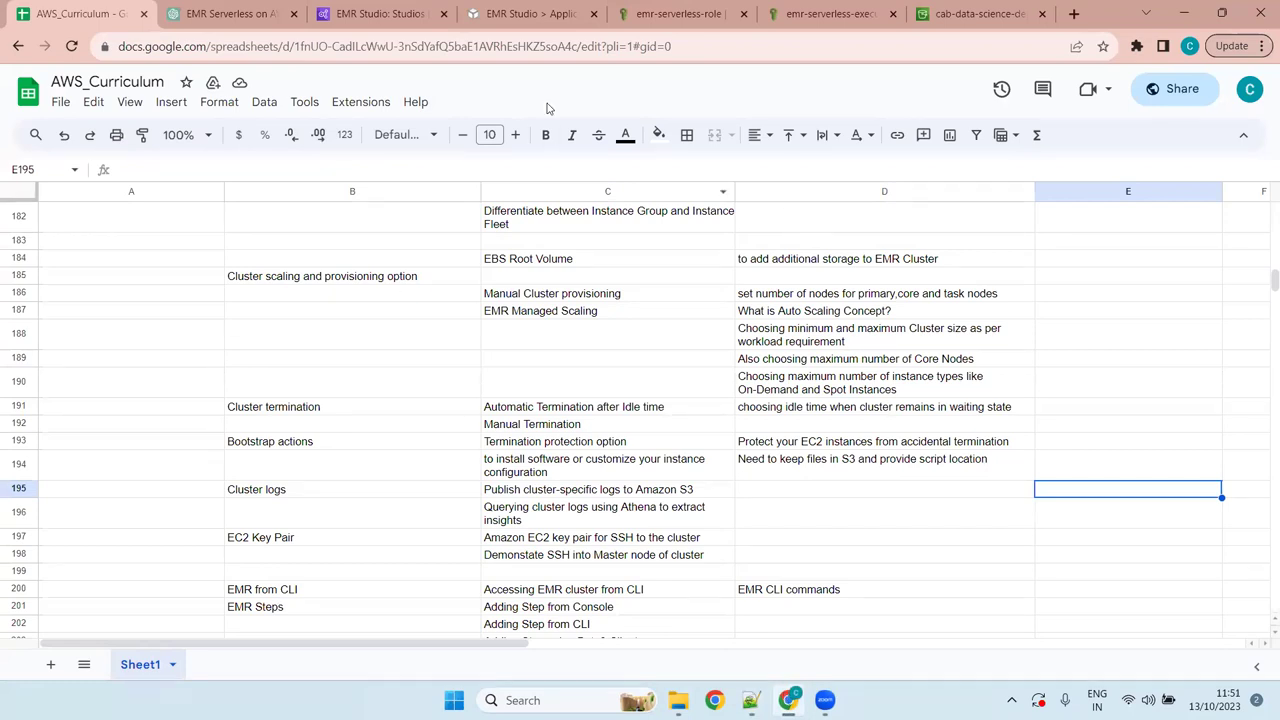
key(ctrl+3)
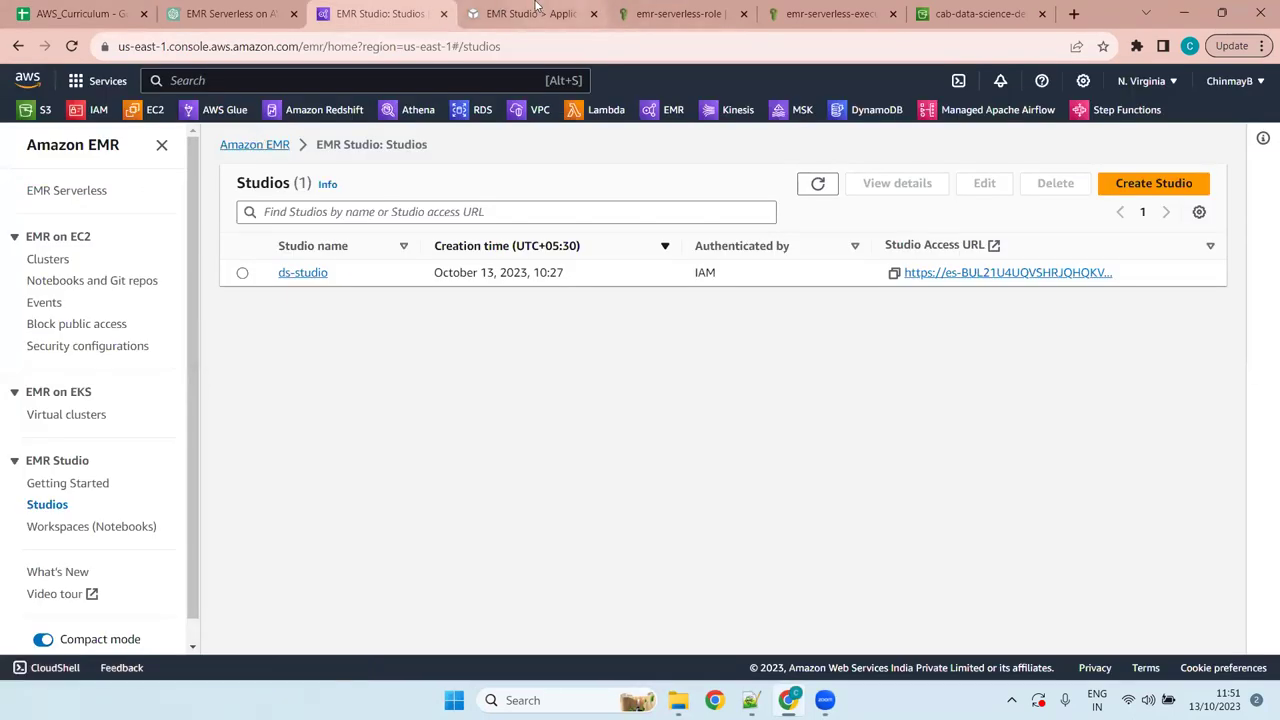
click(502, 10)
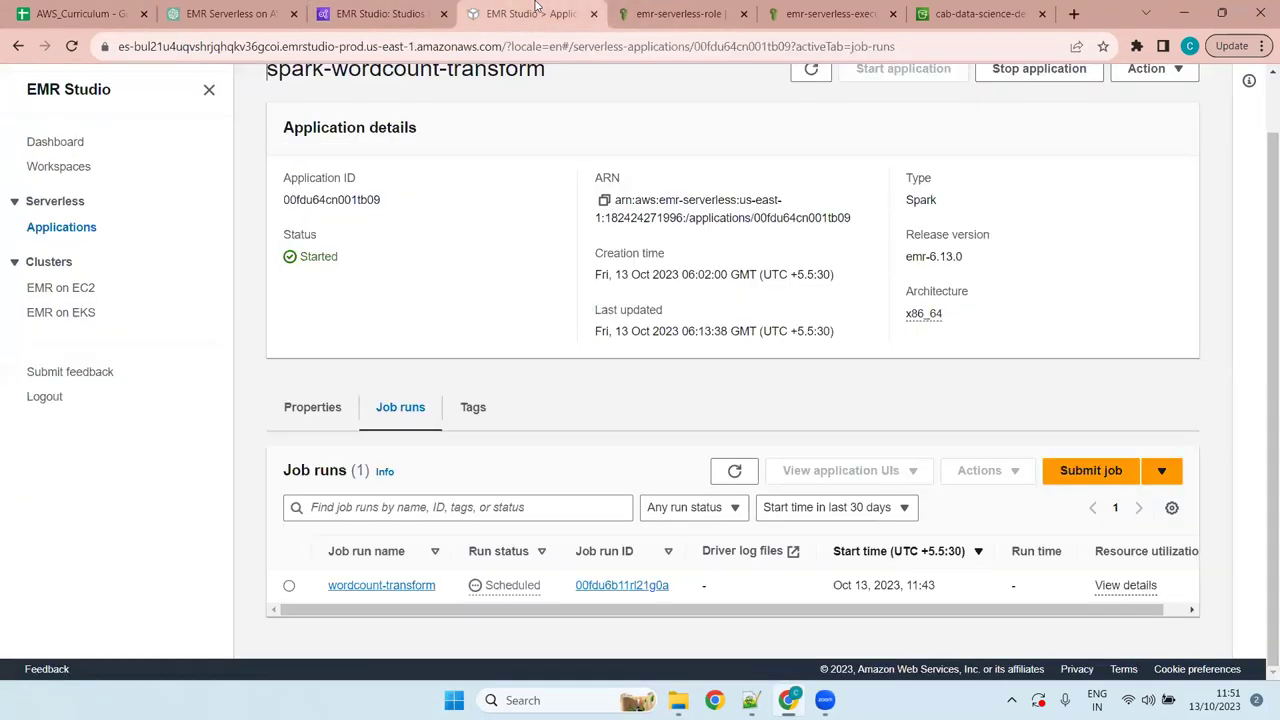
click(362, 8)
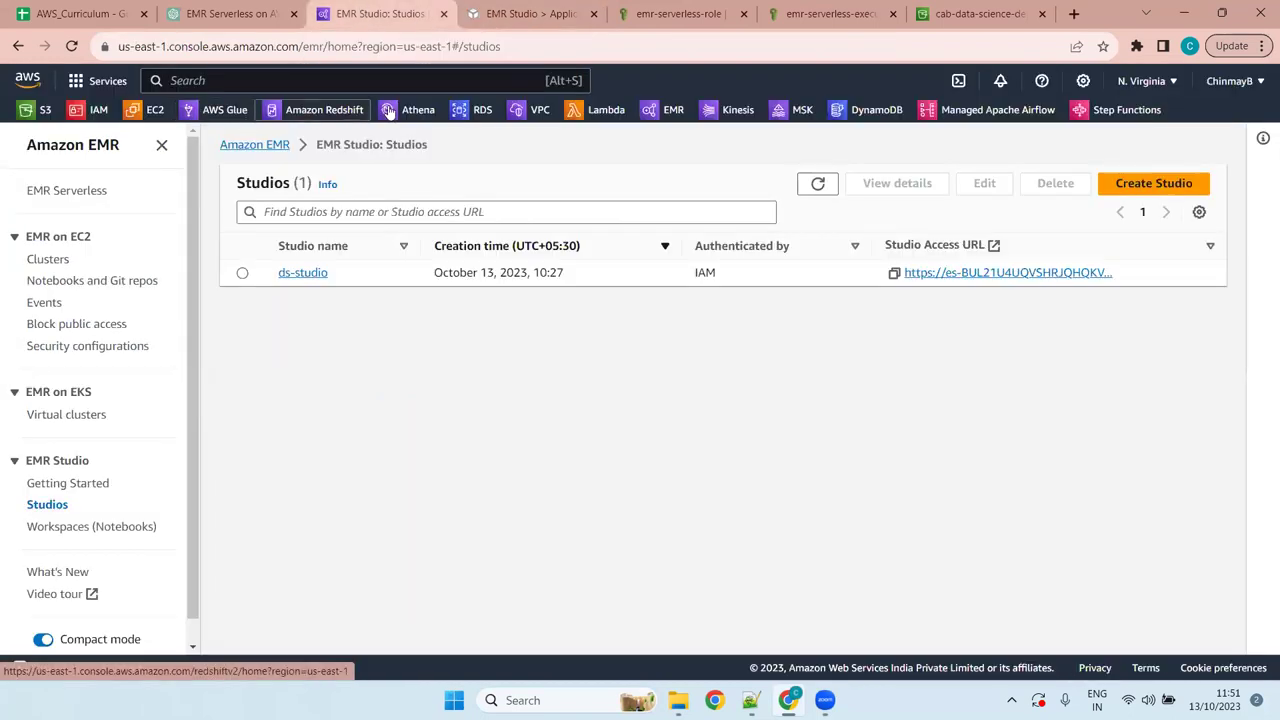
right_click(675, 112)
click(695, 121)
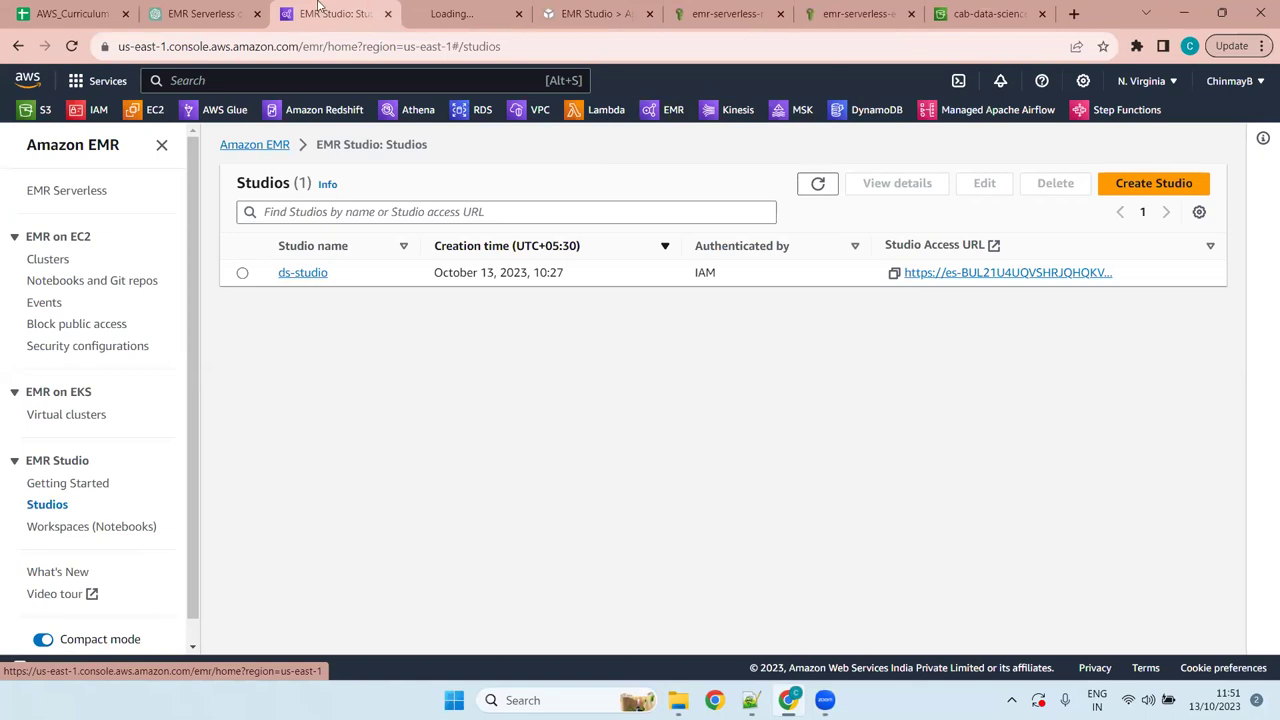
key(ctrl+Tab)
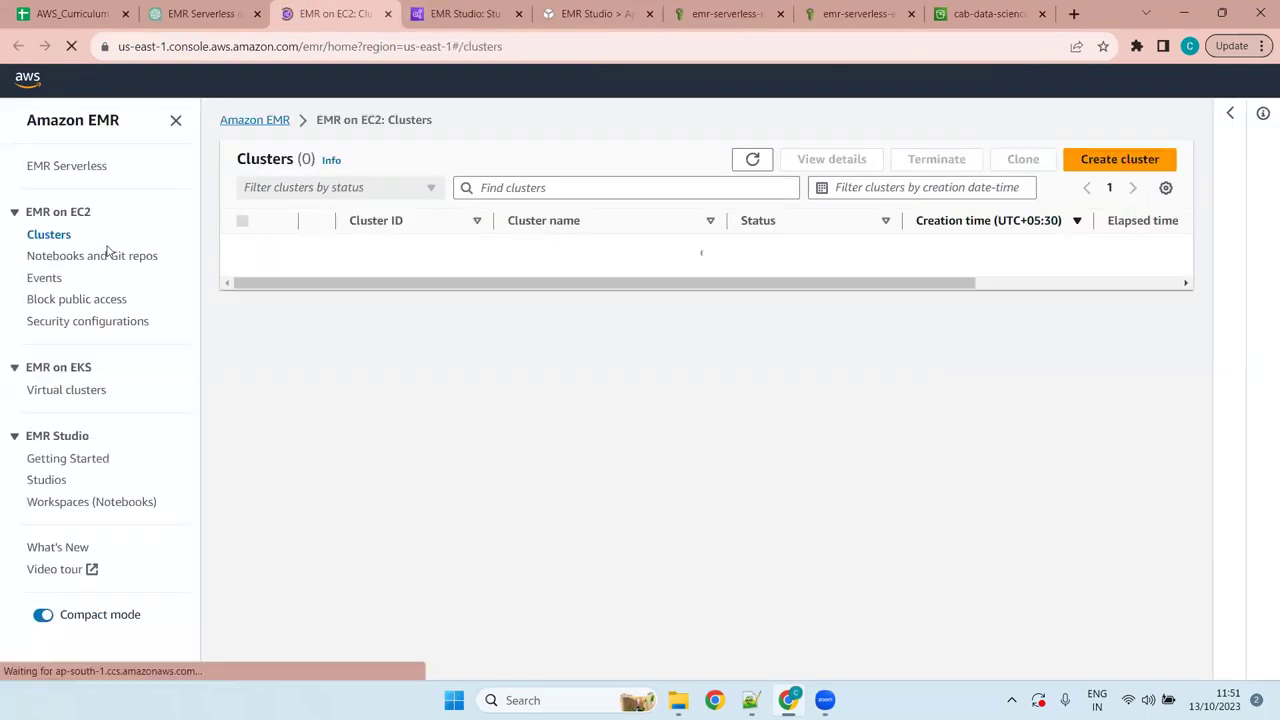
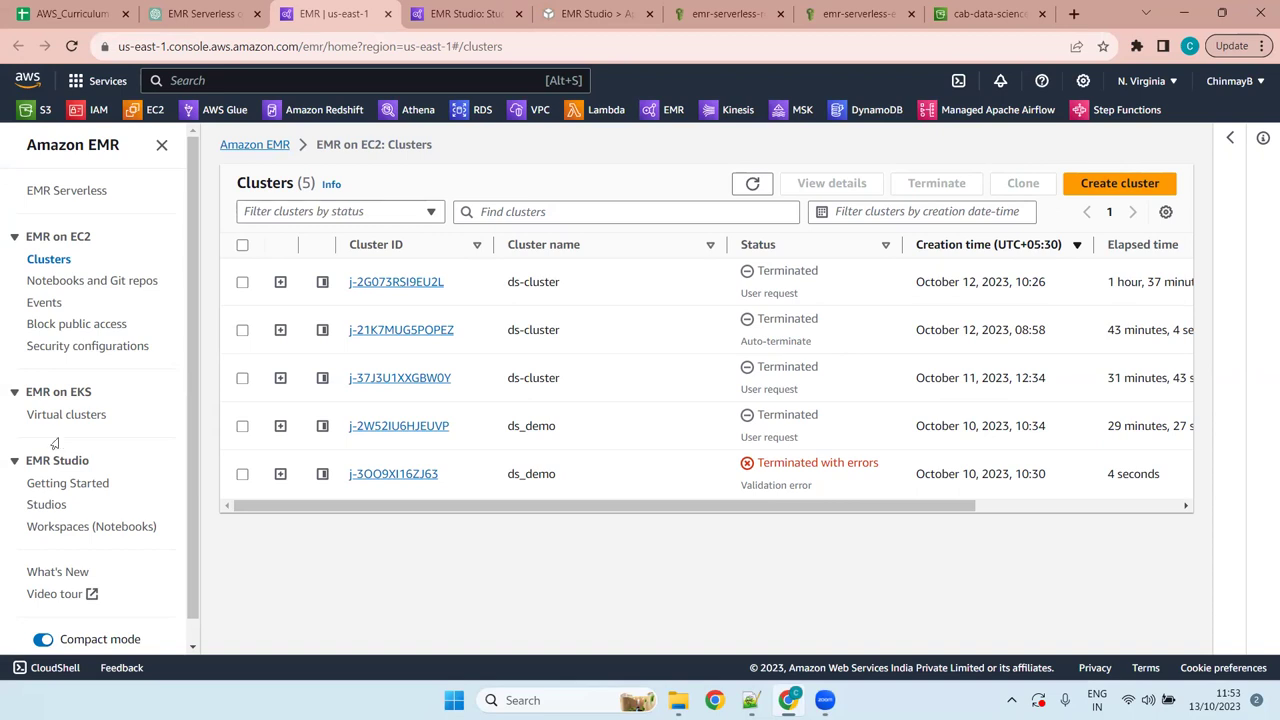
Step: Switch to Notepad++, complete item 4 of the EMR CLI list as "list active clusters", add an empty item "5]", and save the file
key(alt+Tab)
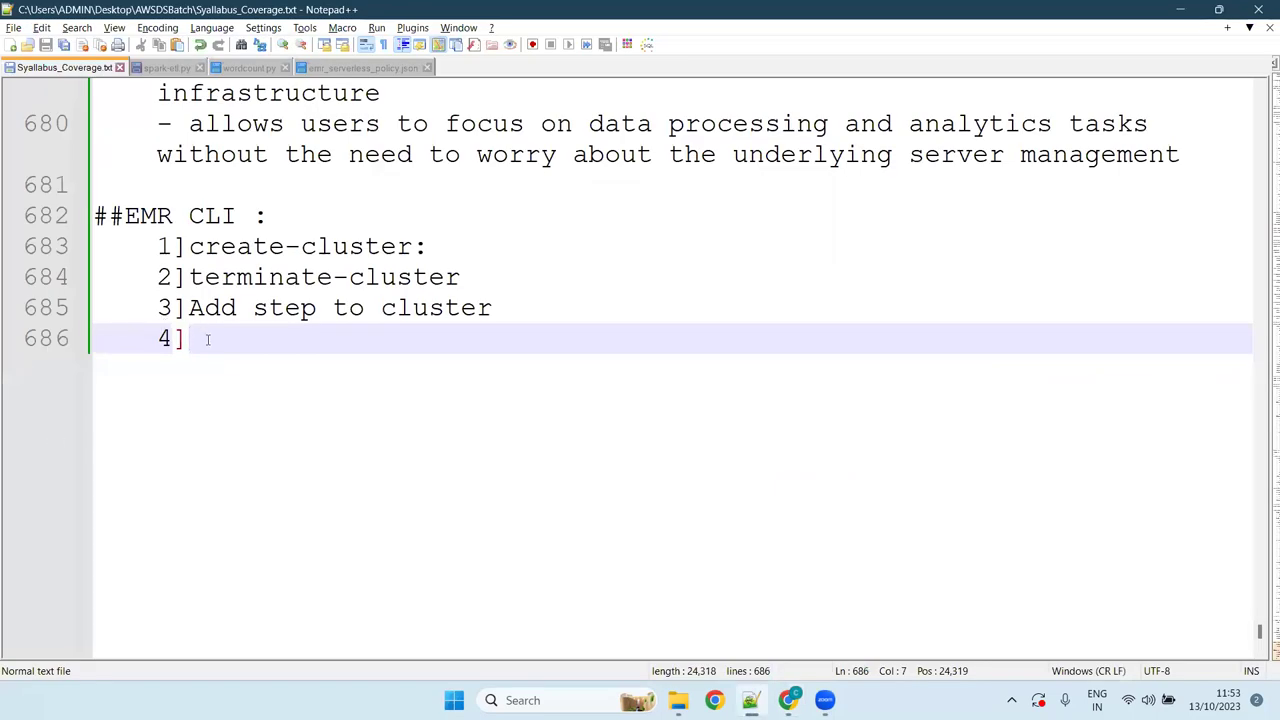
text(list)
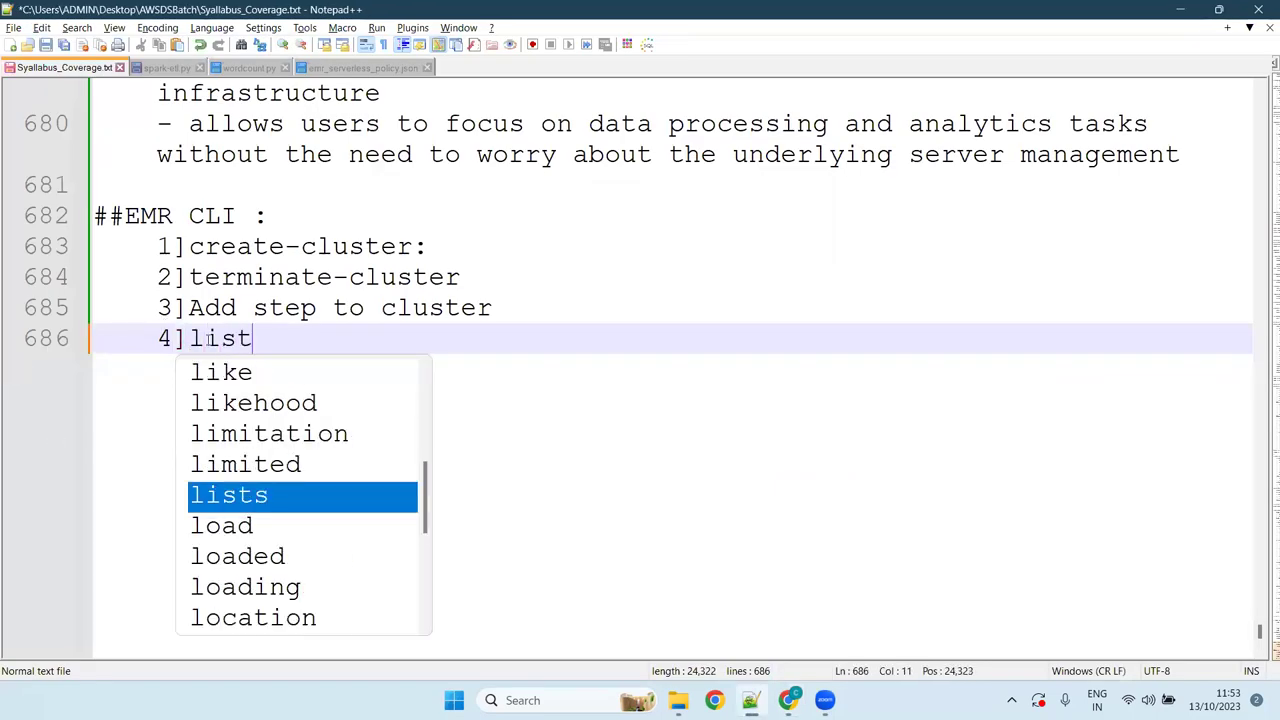
text( activ)
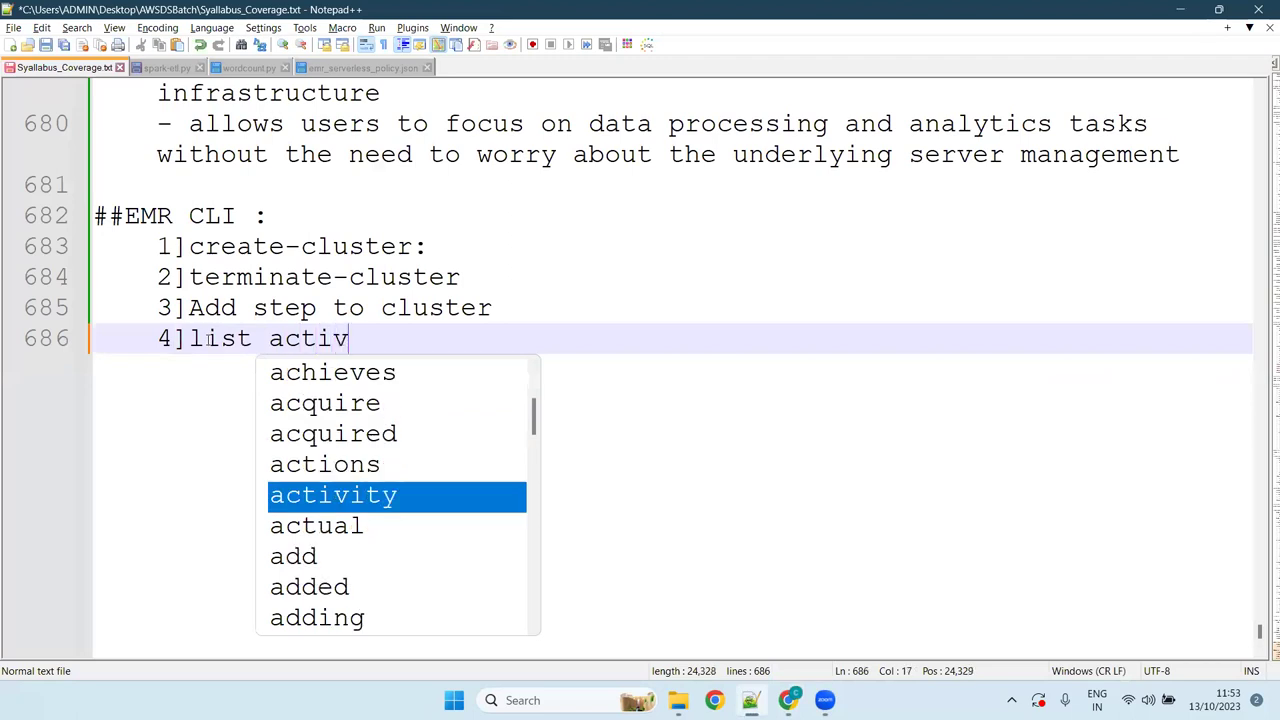
text(e clusters)
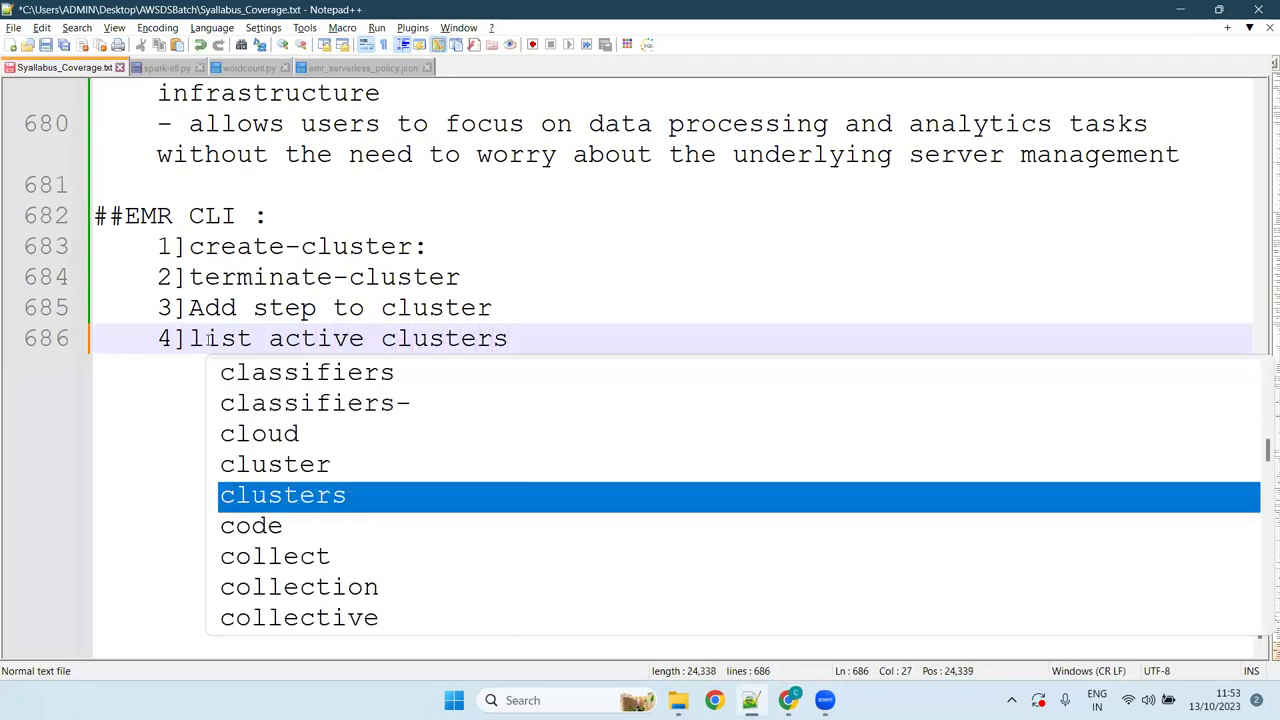
key(Escape)
key(Return)
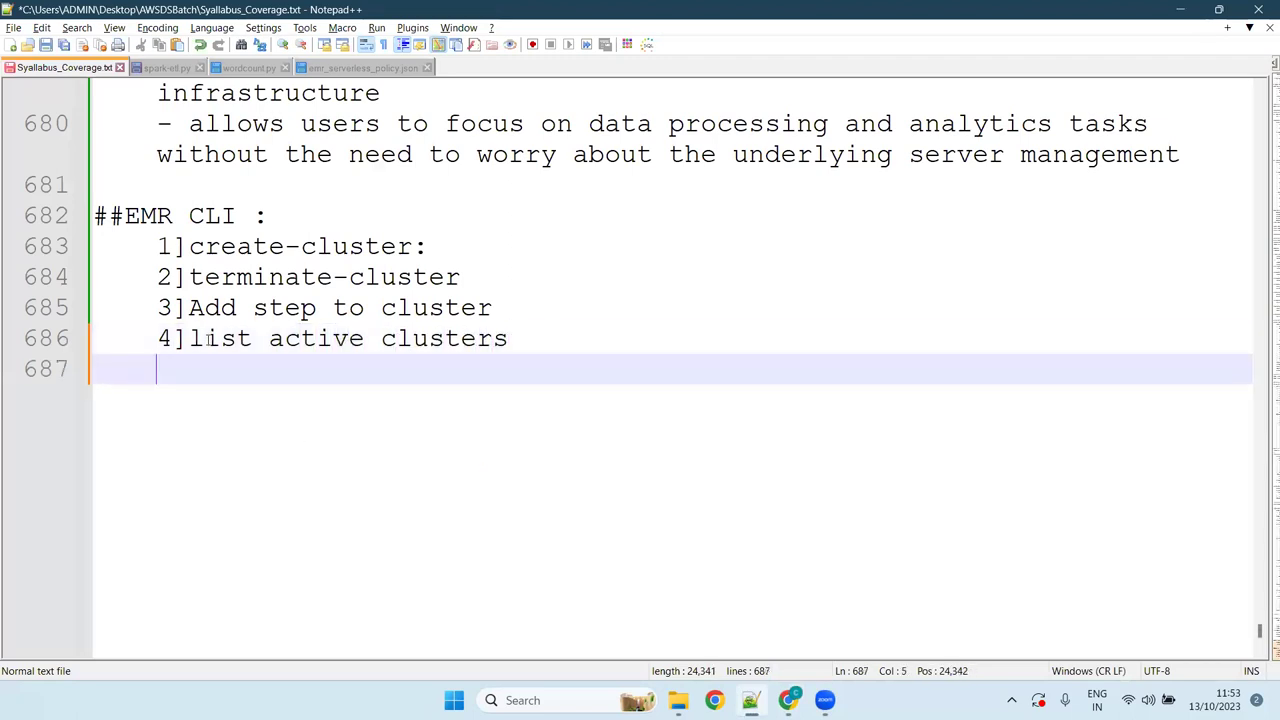
text(5])
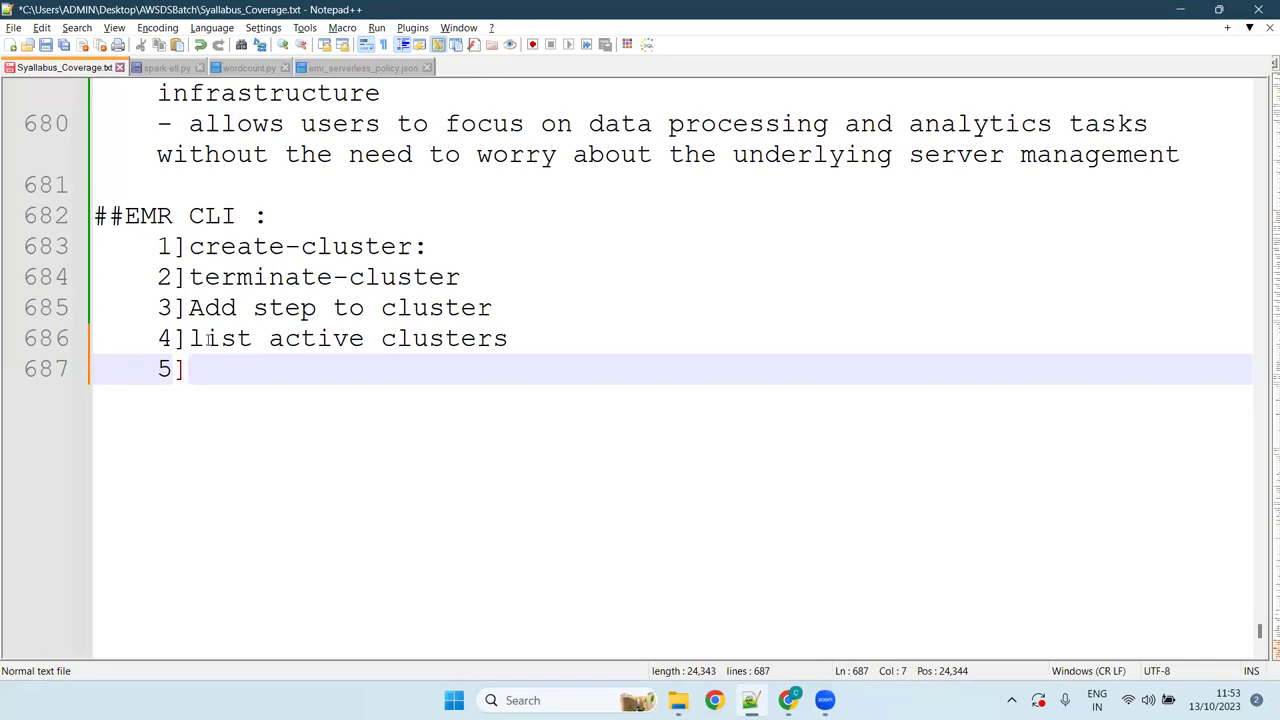
key(ctrl+s)
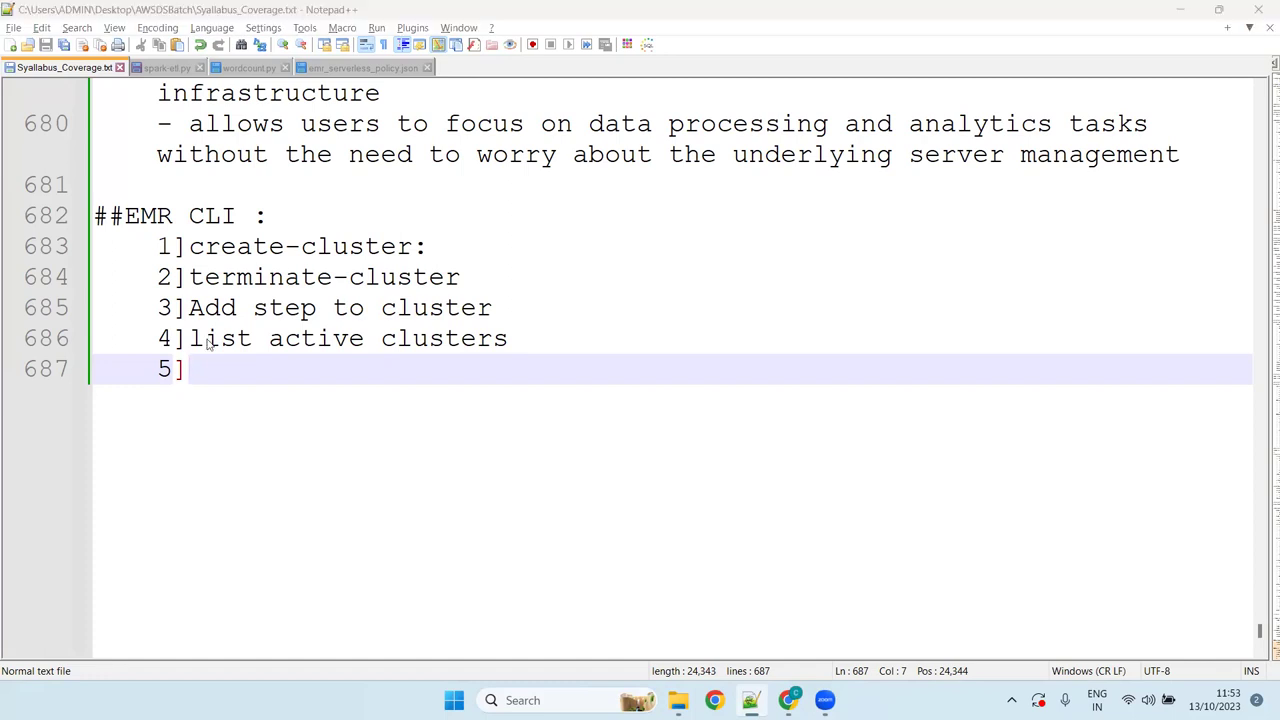
Step: Switch to Chrome and refresh the job runs list of the spark-wordcount-transform application in EMR Studio
key(alt+Tab)
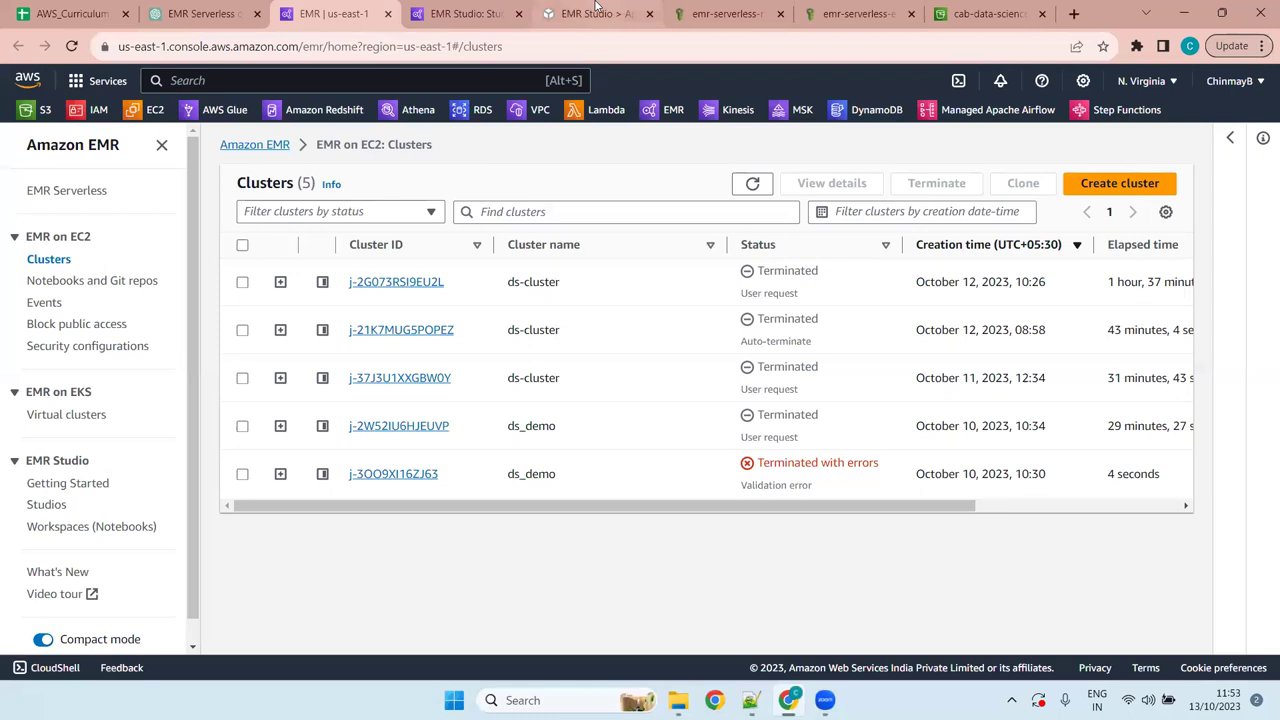
click(597, 13)
click(732, 471)
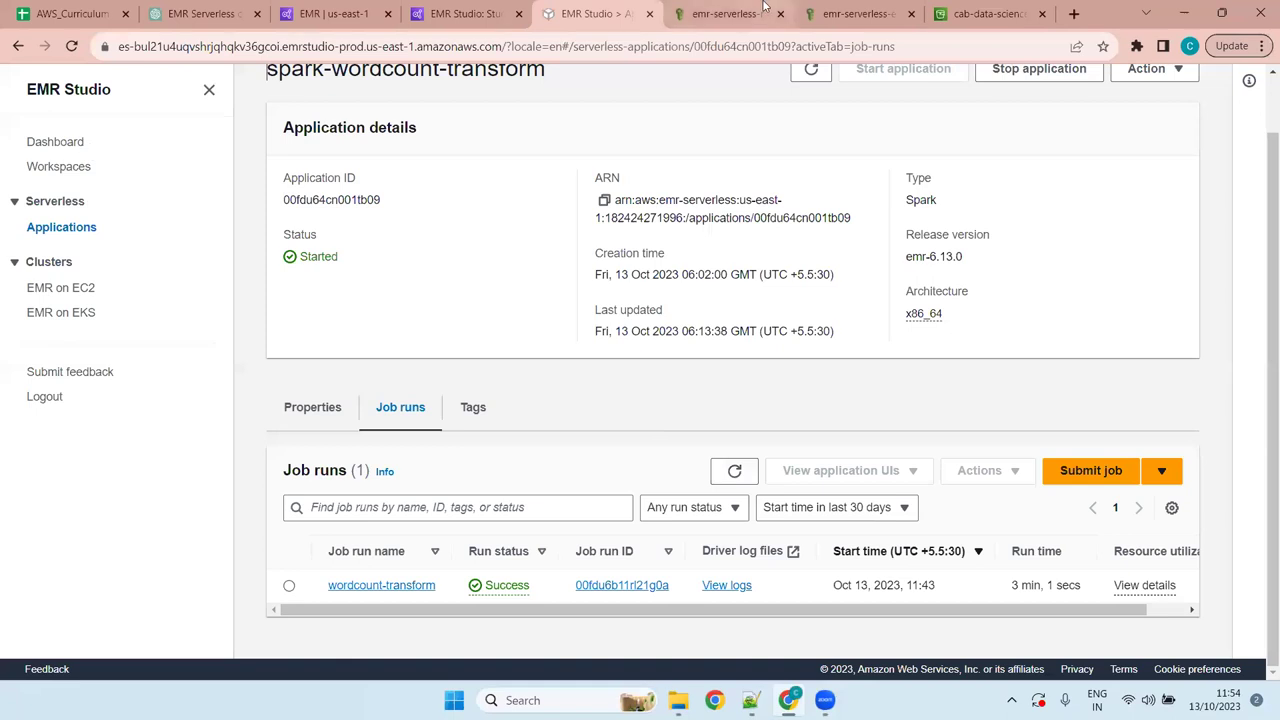
Step: Open the output/ folder under EMR/ in the cab-data-science-demo S3 bucket and examine the job's output files
click(763, 10)
click(865, 12)
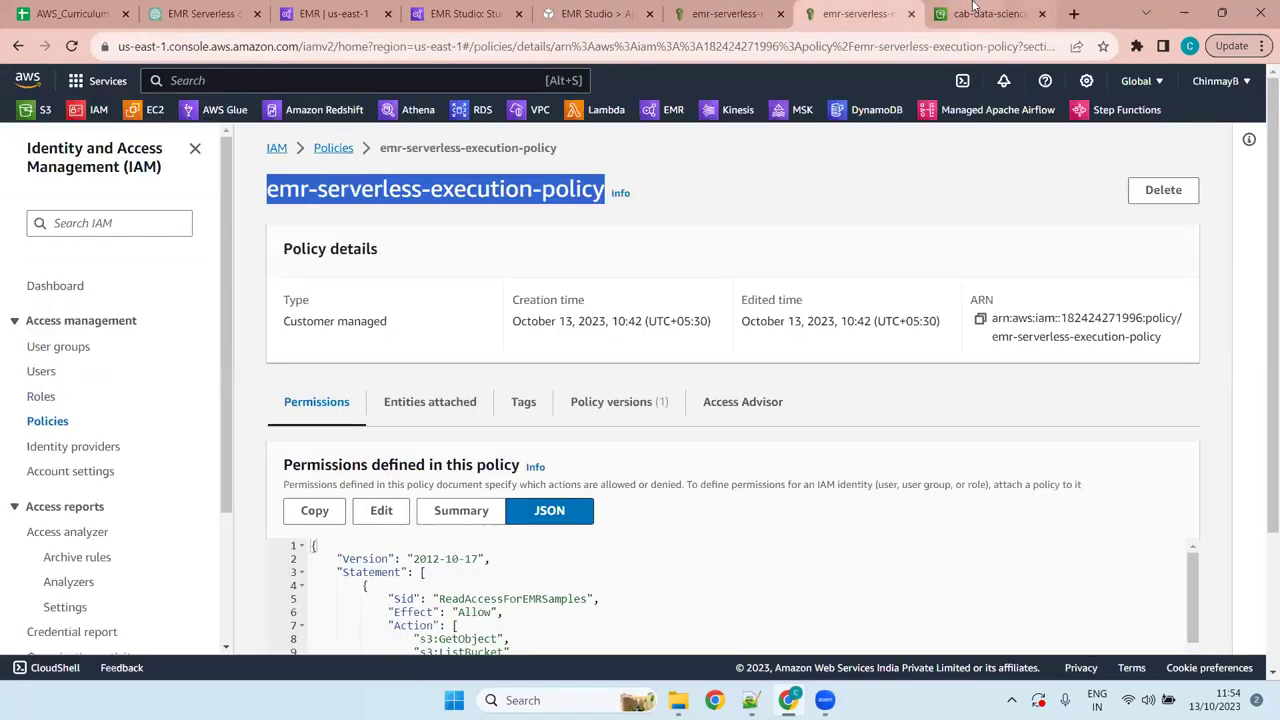
click(973, 12)
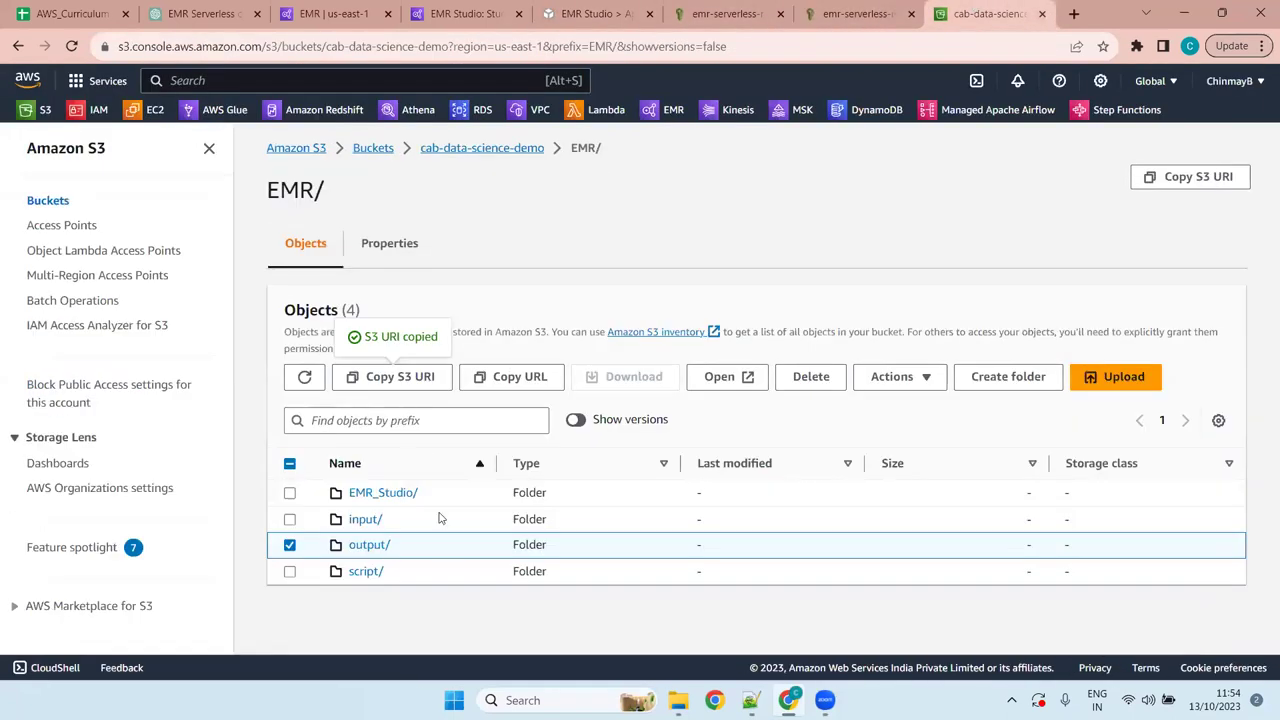
click(384, 553)
scroll(530, 492, down, 2)
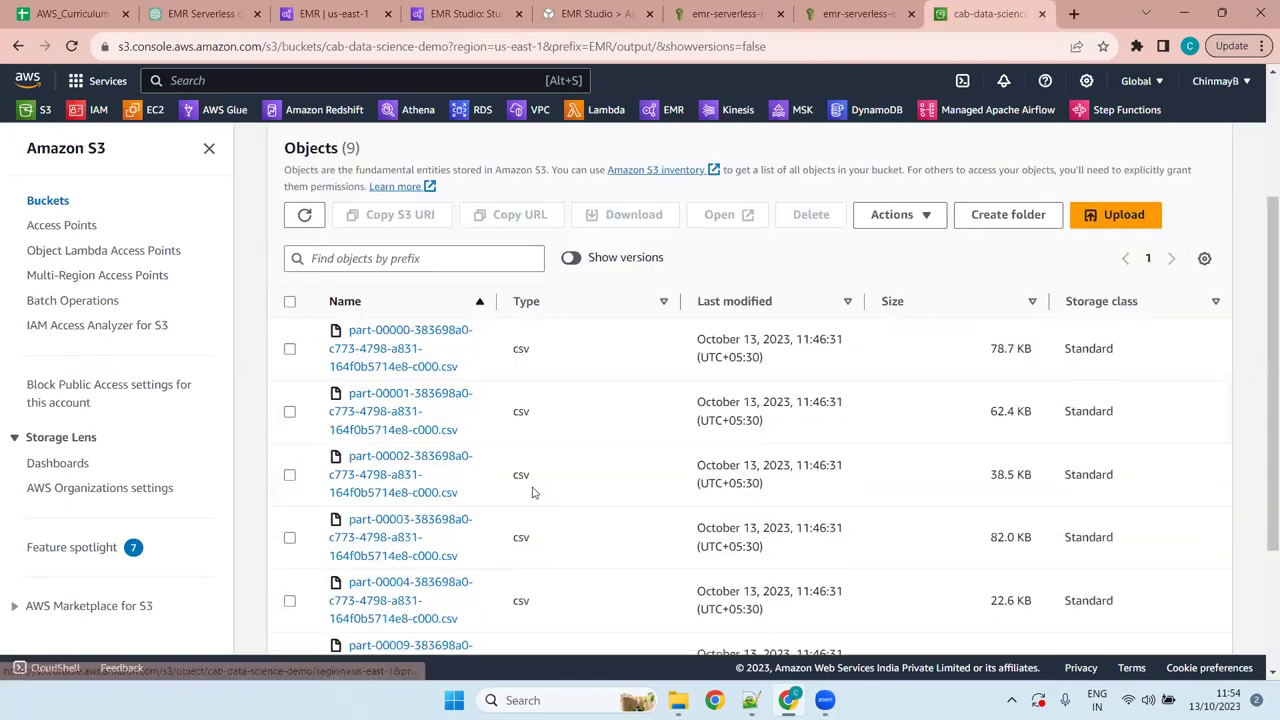
scroll(533, 492, down, 2)
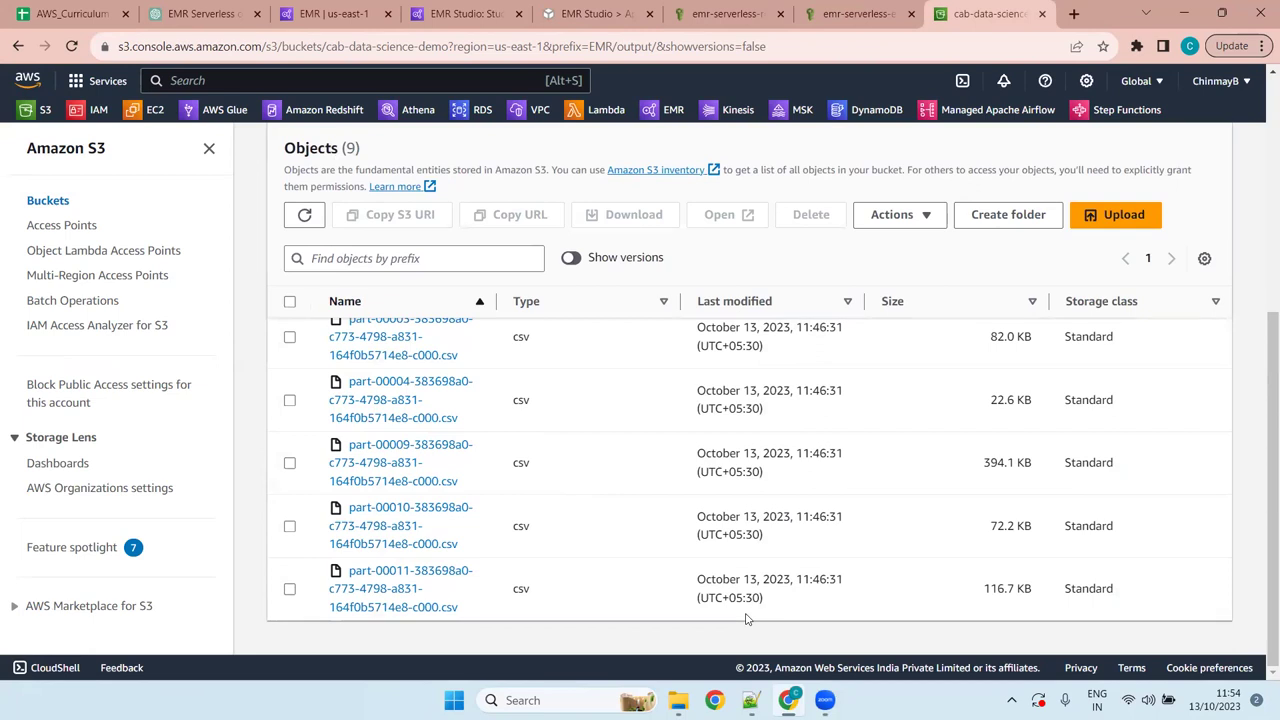
scroll(811, 494, up, 5)
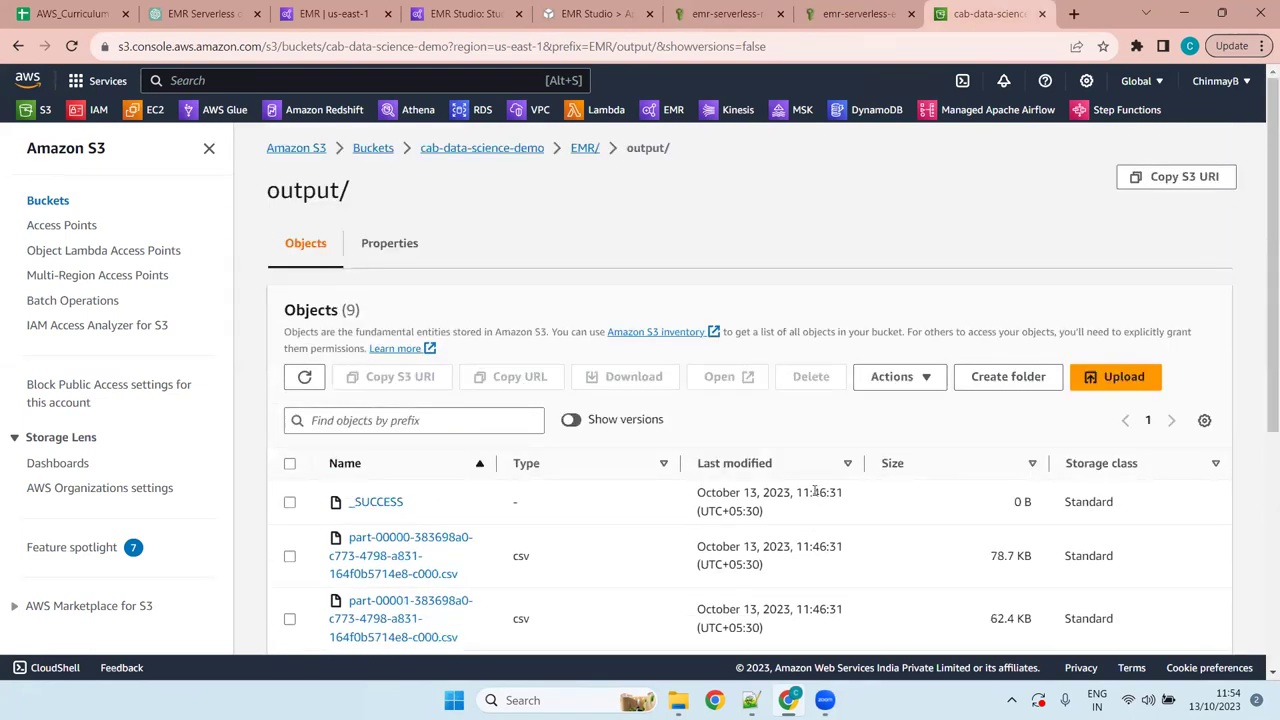
scroll(1060, 545, down, 4)
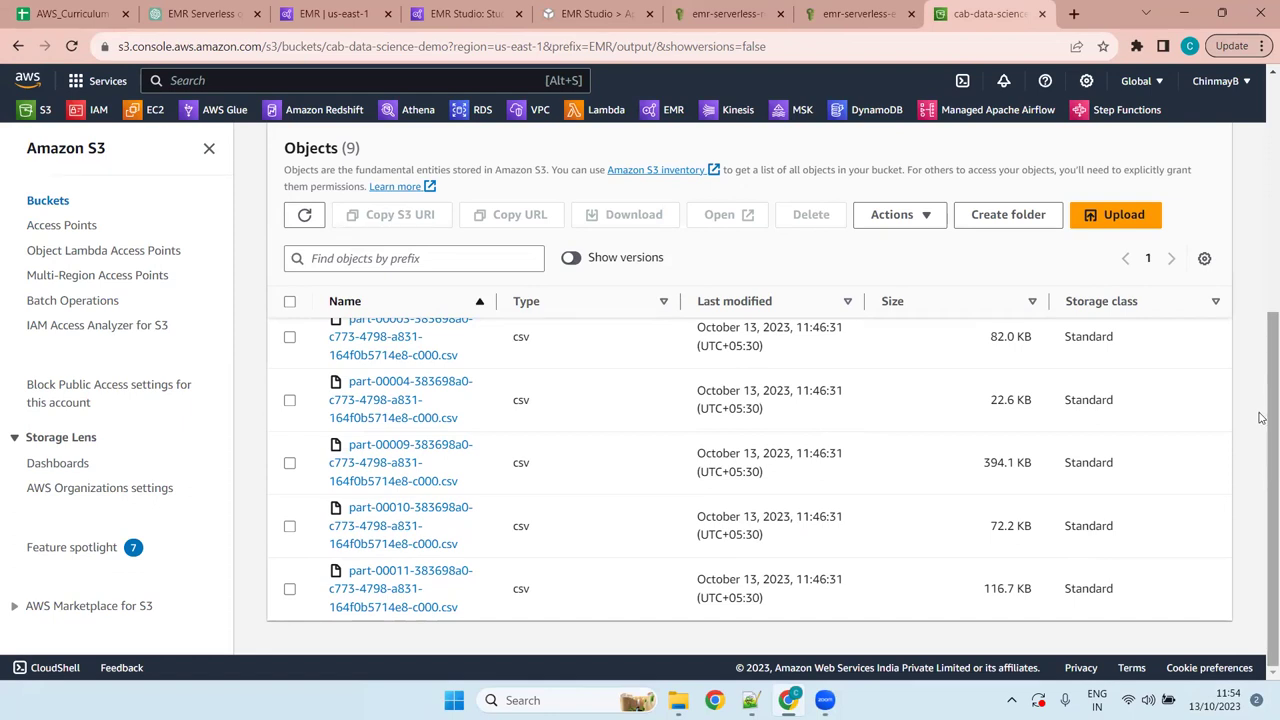
mouse_move(1262, 417)
mouse_down()
mouse_move(1262, 258)
mouse_move(1262, 440)
mouse_up()
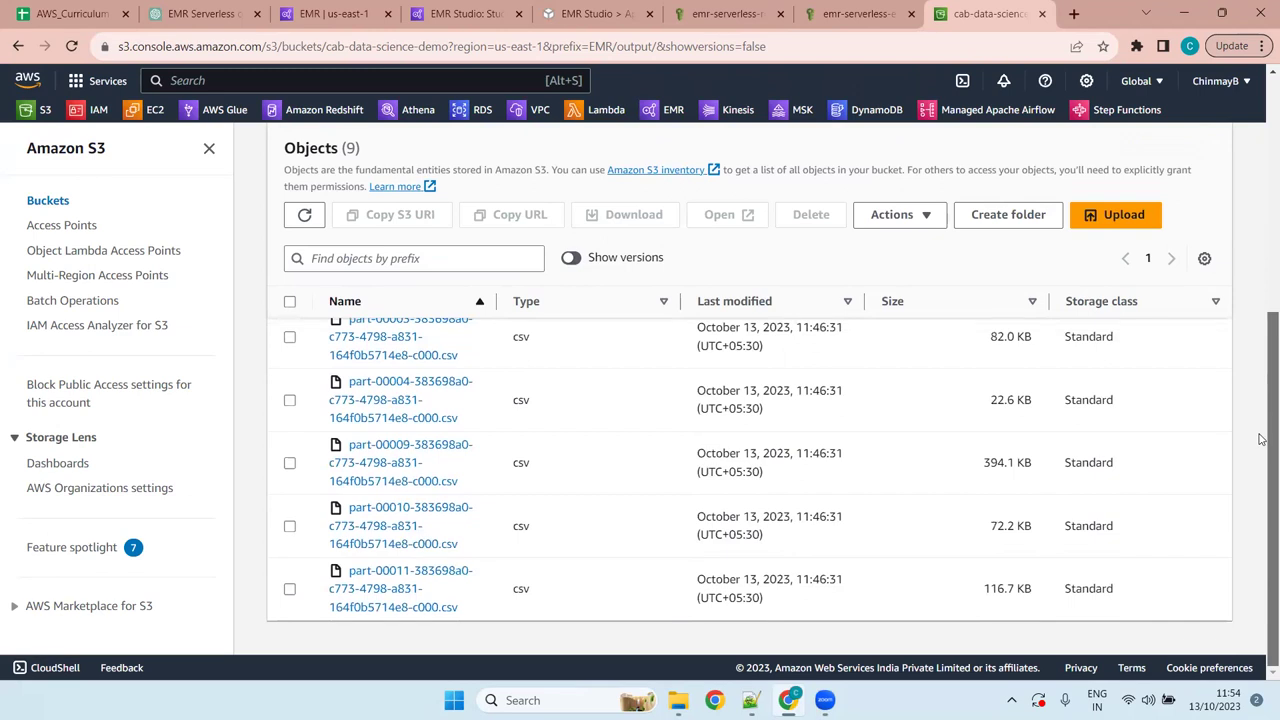
drag(1262, 323, 1260, 262)
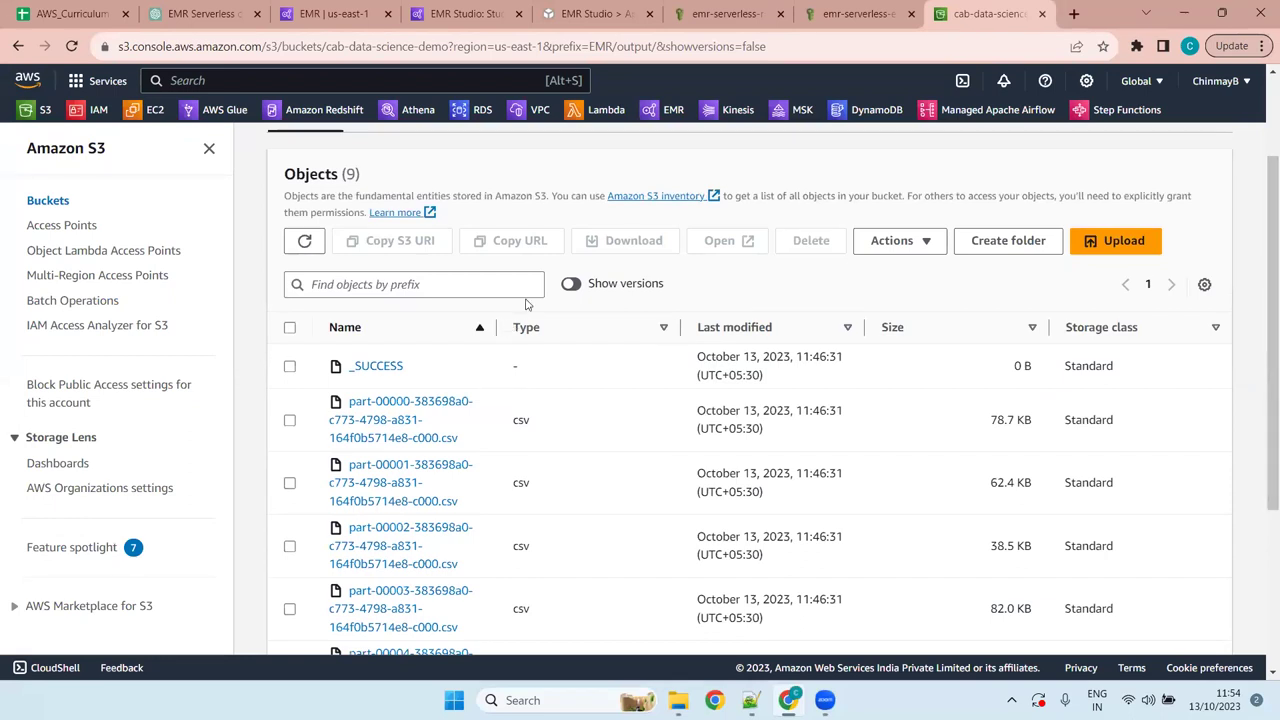
Step: Refresh the object list of the output/ folder and look through its CSV part files again
click(302, 240)
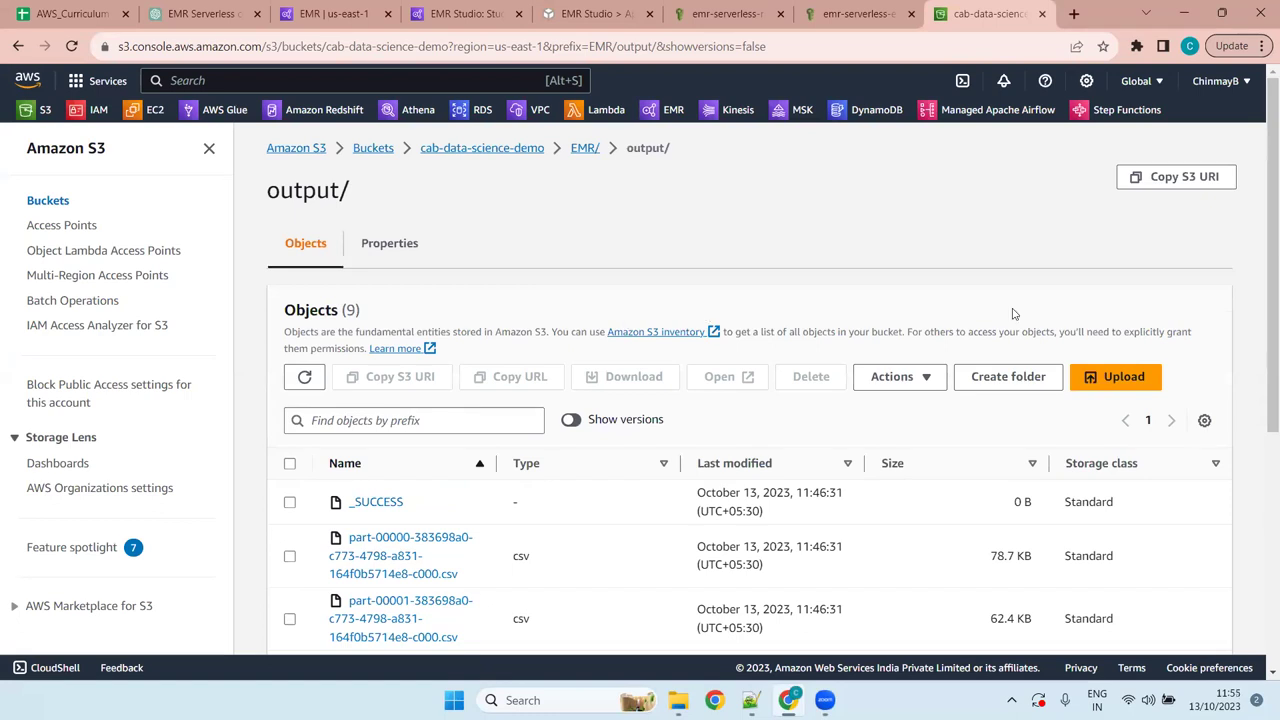
scroll(1260, 395, down, 2)
scroll(1249, 526, down, 2)
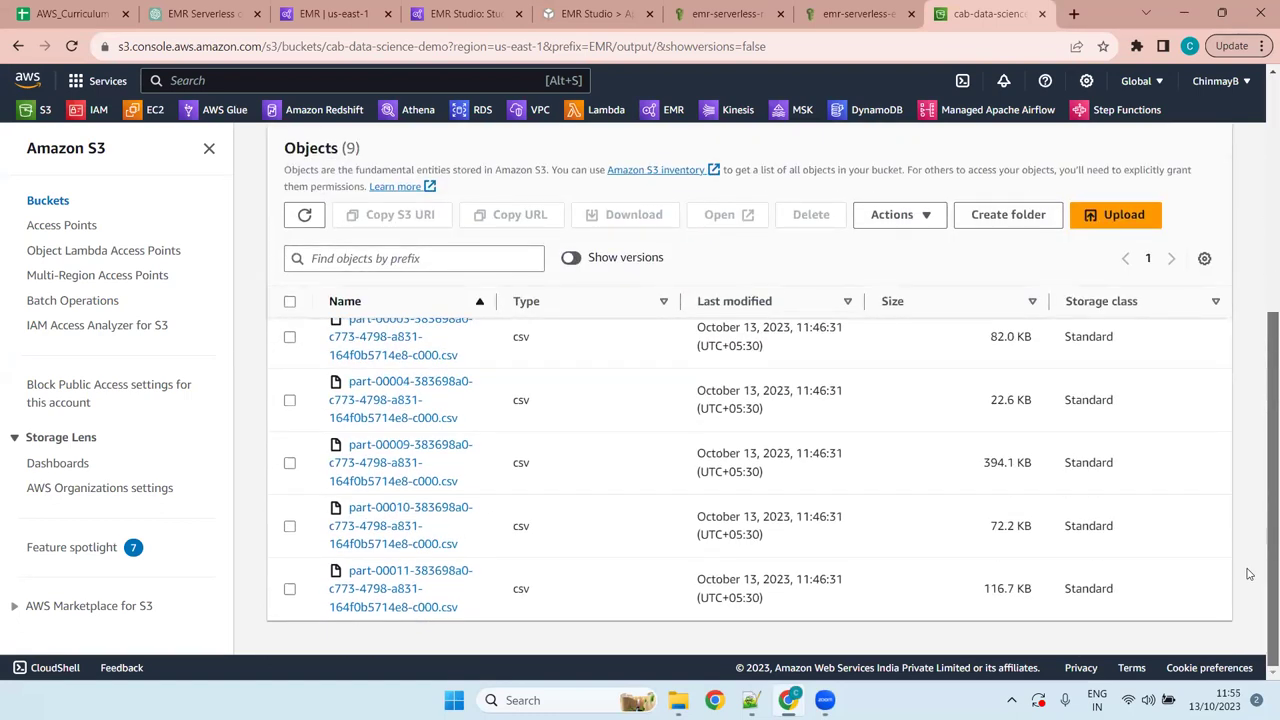
scroll(1248, 574, up, 4)
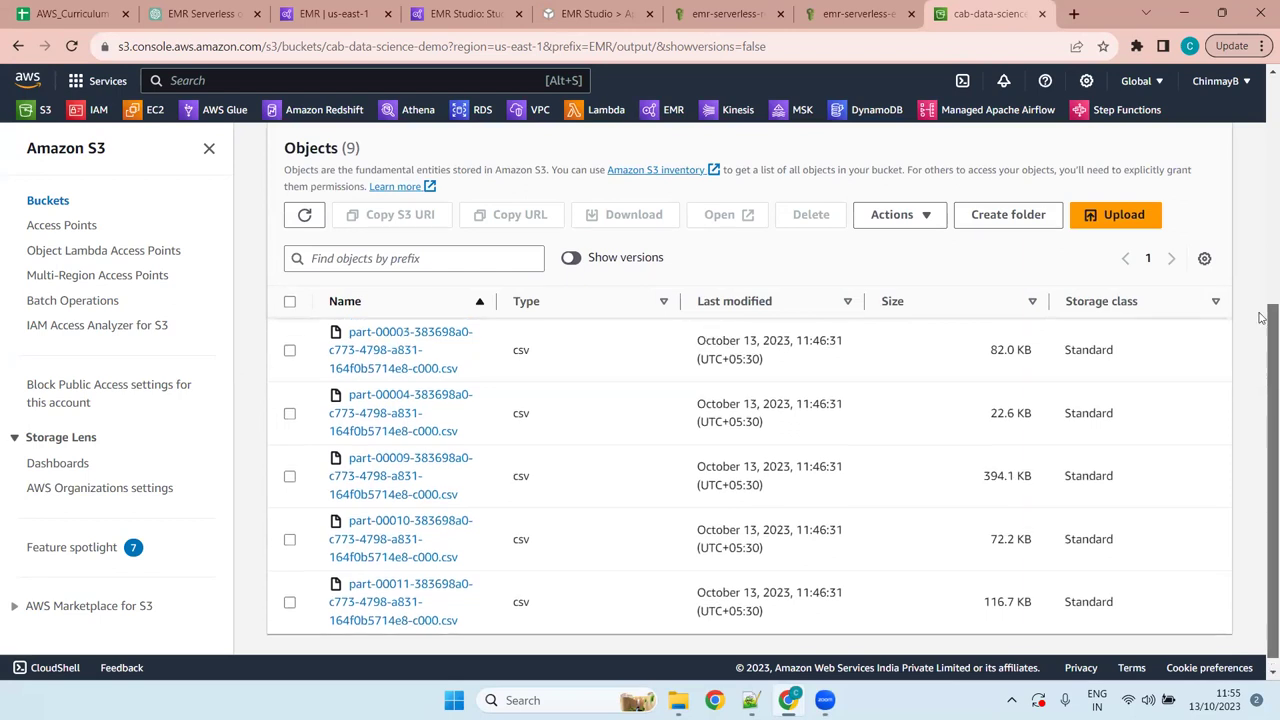
Step: Switch to Notepad++ and review the wordcount.py script, from the imports and SparkSession setup through the CSV output to spark.stop()
mouse_move(765, 700)
click(750, 605)
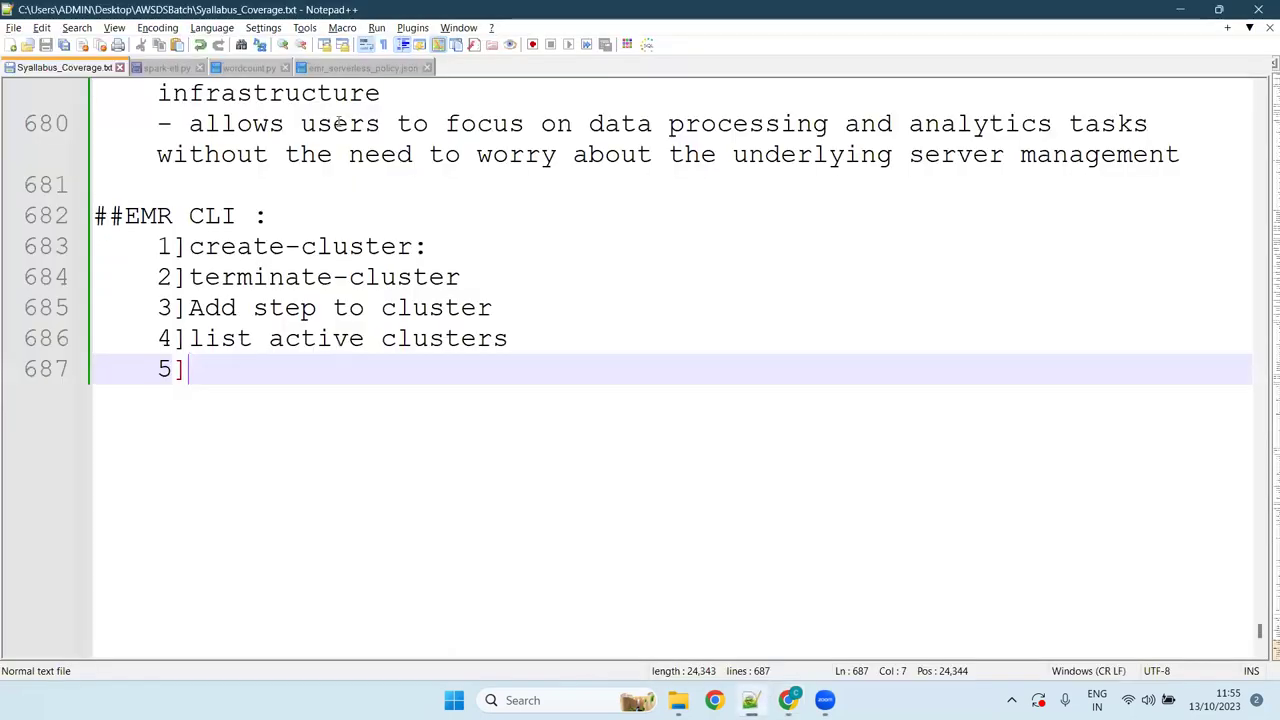
click(236, 68)
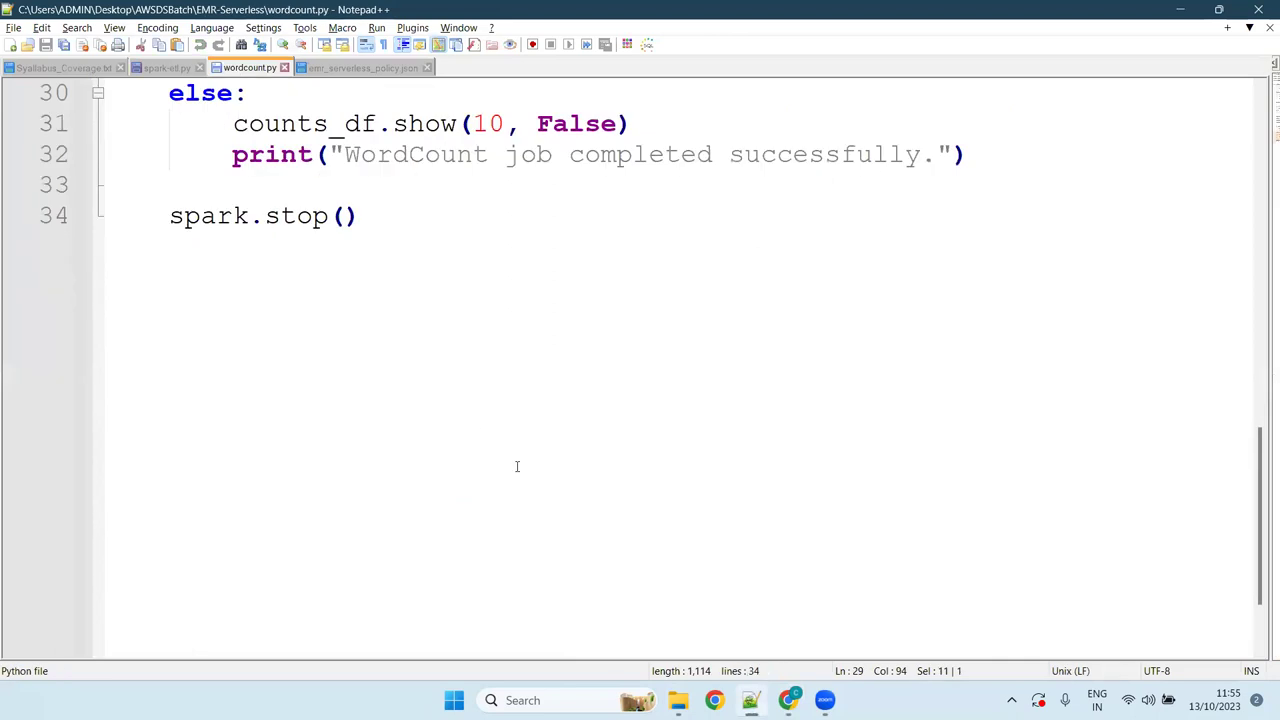
scroll(536, 467, up, 10)
scroll(536, 467, down, 5)
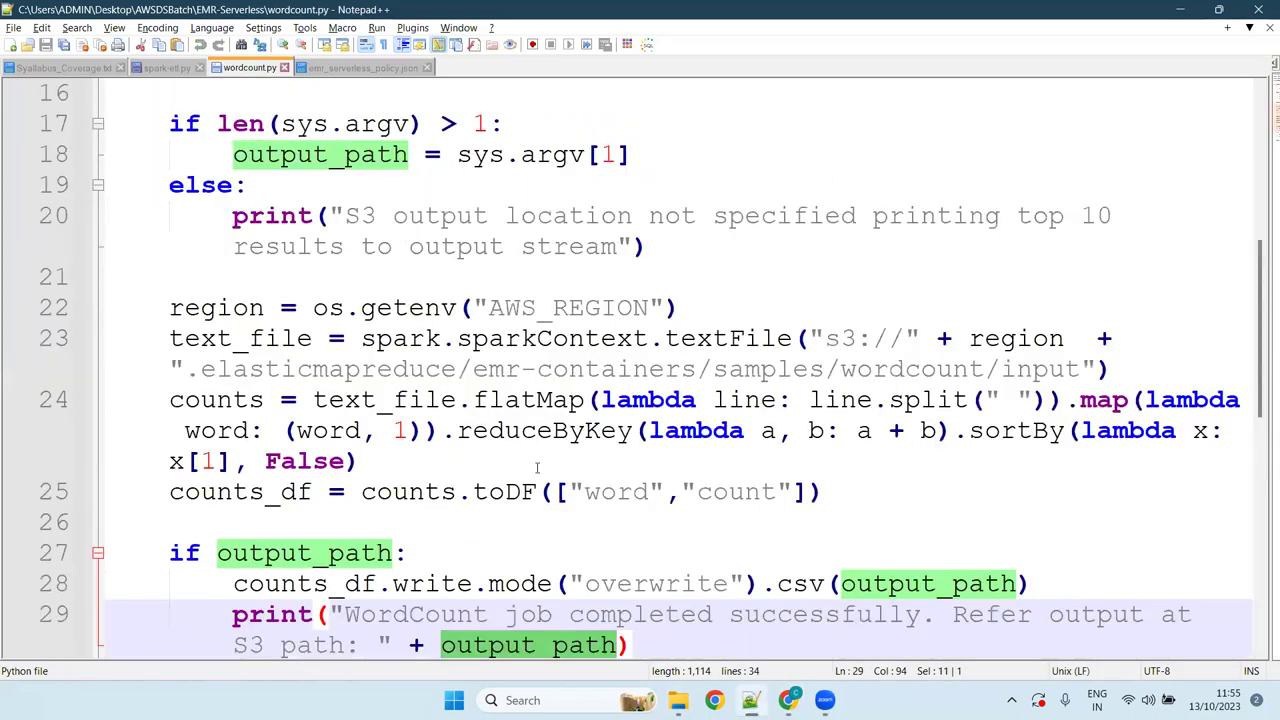
scroll(536, 467, down, 4)
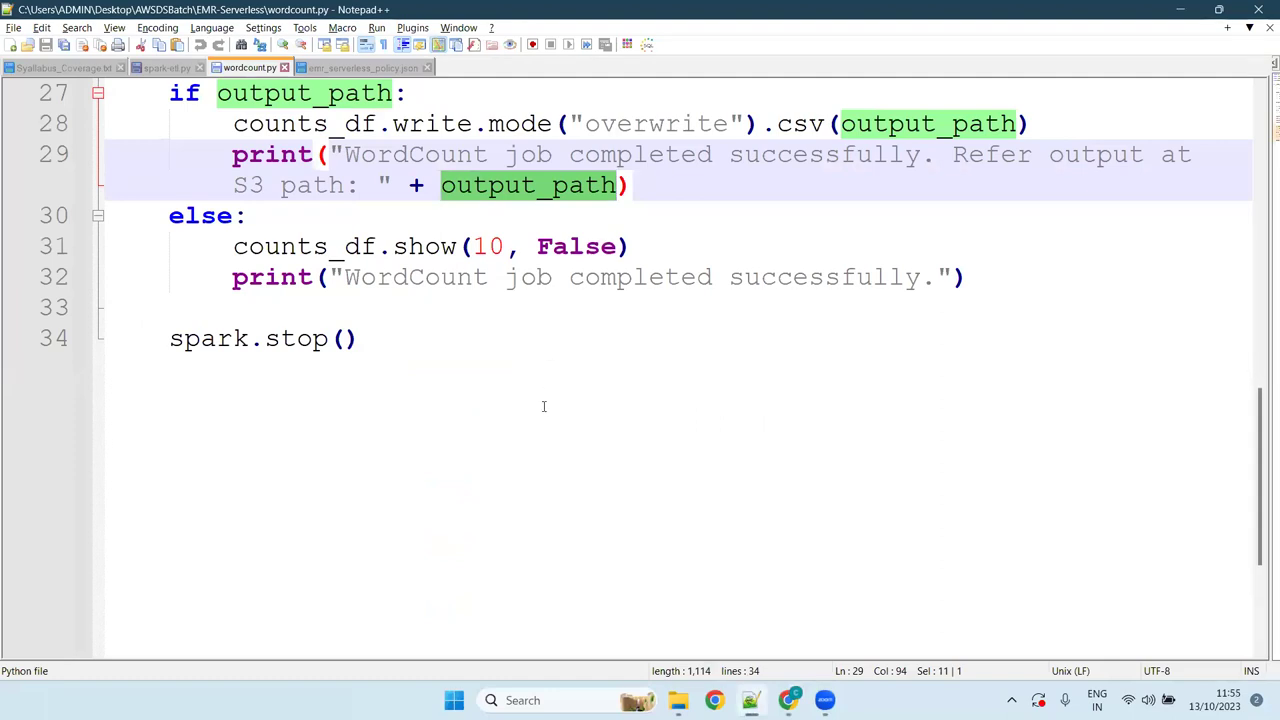
scroll(544, 406, up, 9)
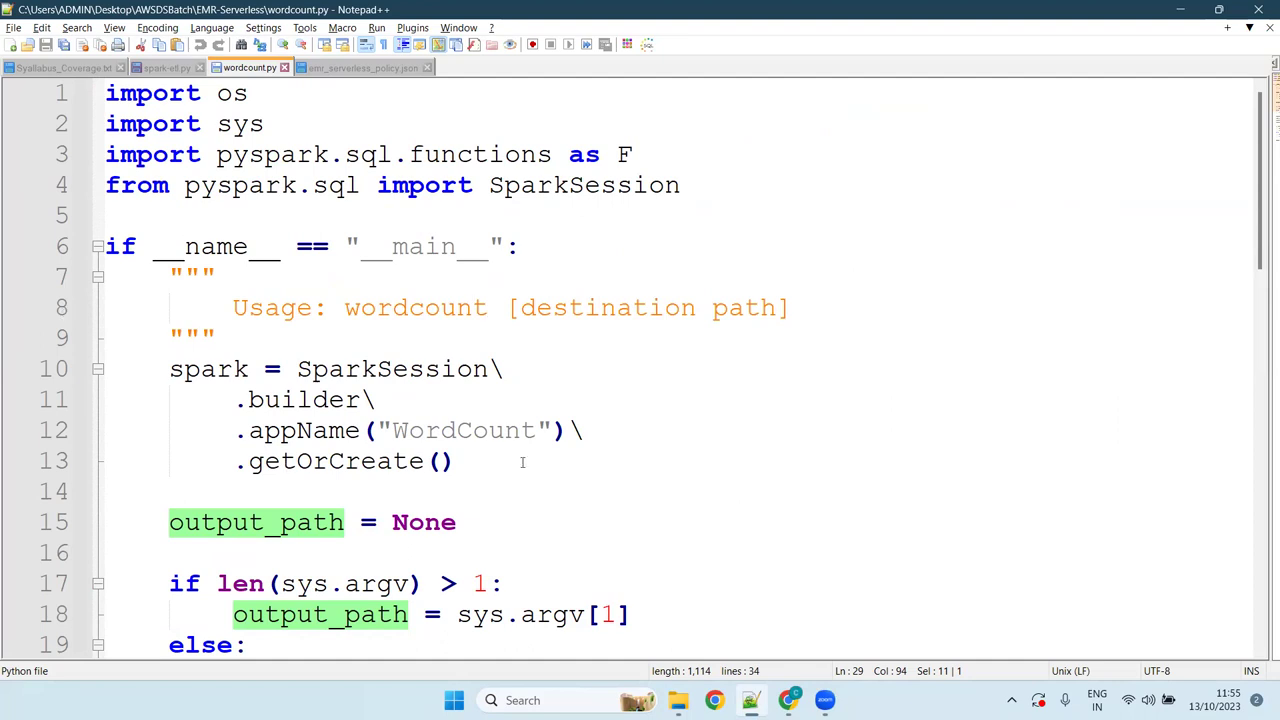
click(318, 495)
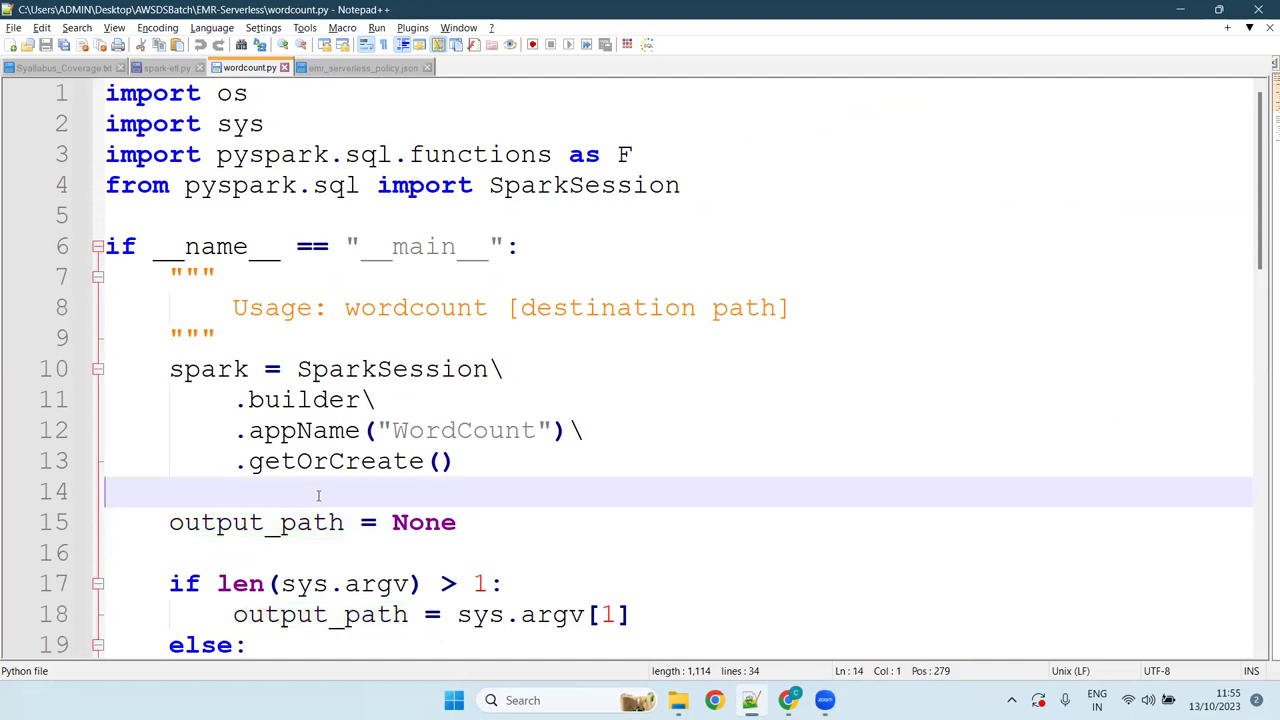
scroll(797, 525, down, 10)
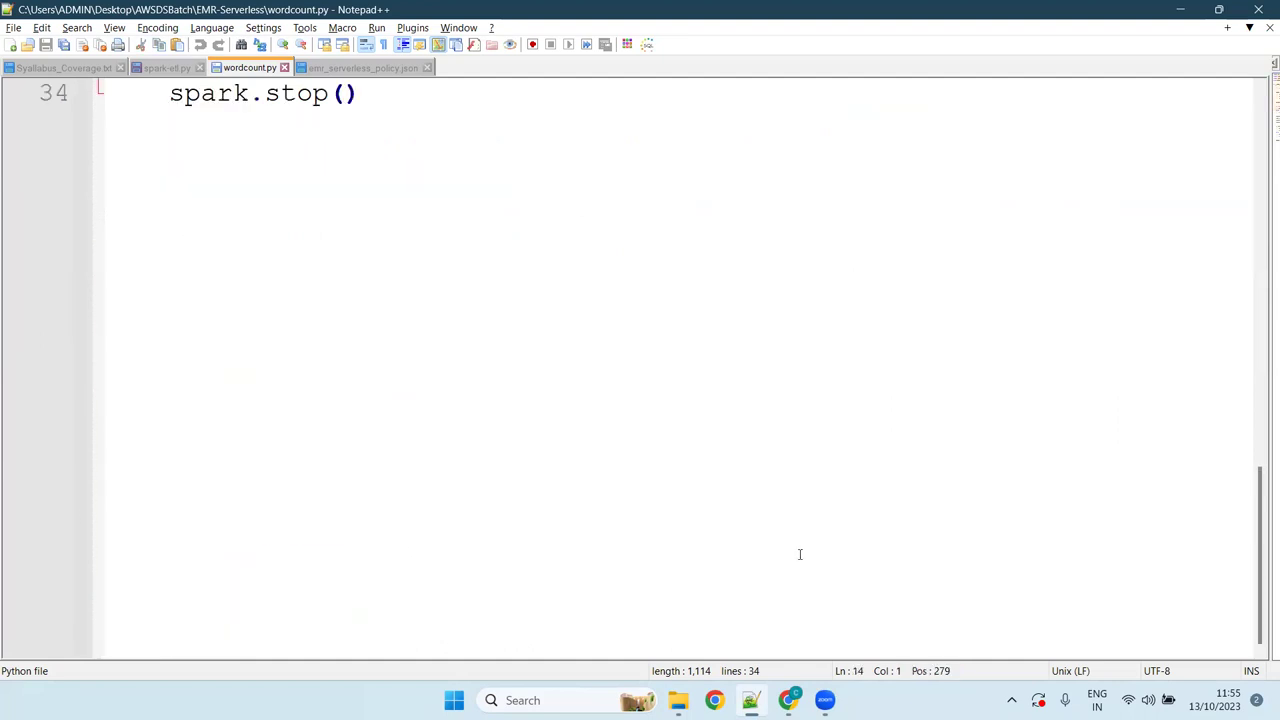
scroll(602, 442, up, 5)
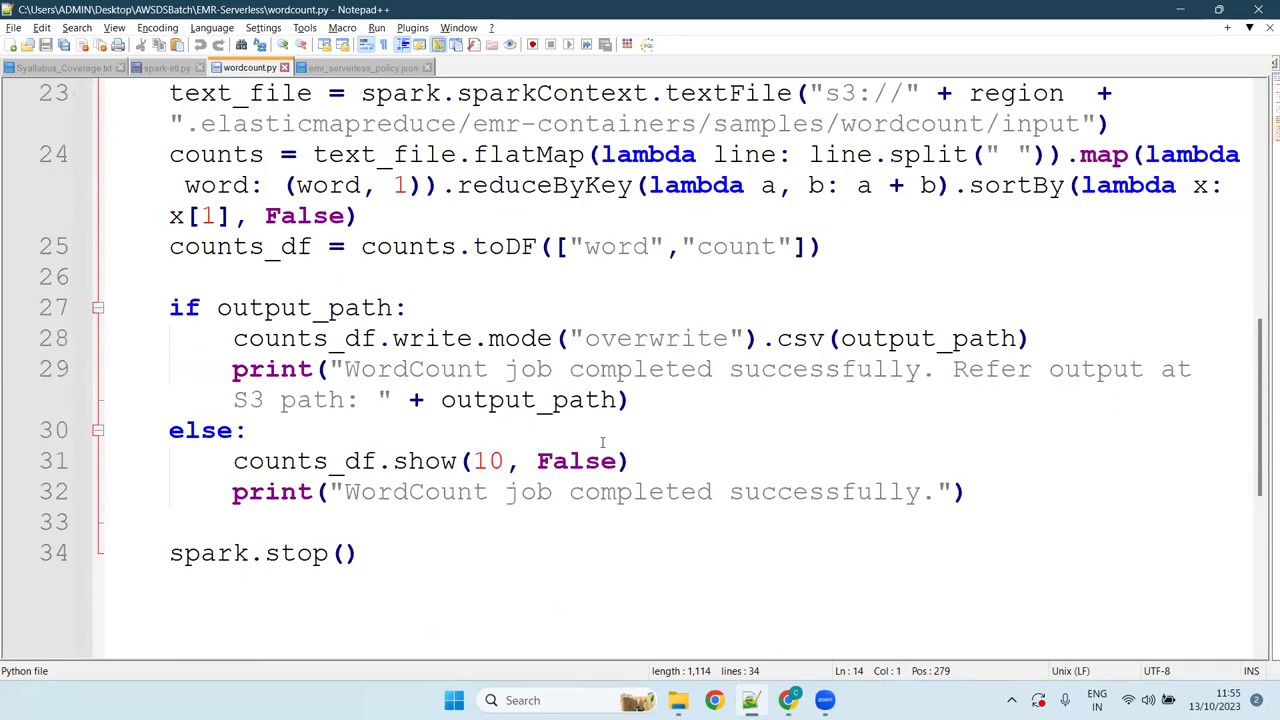
click(398, 545)
click(195, 525)
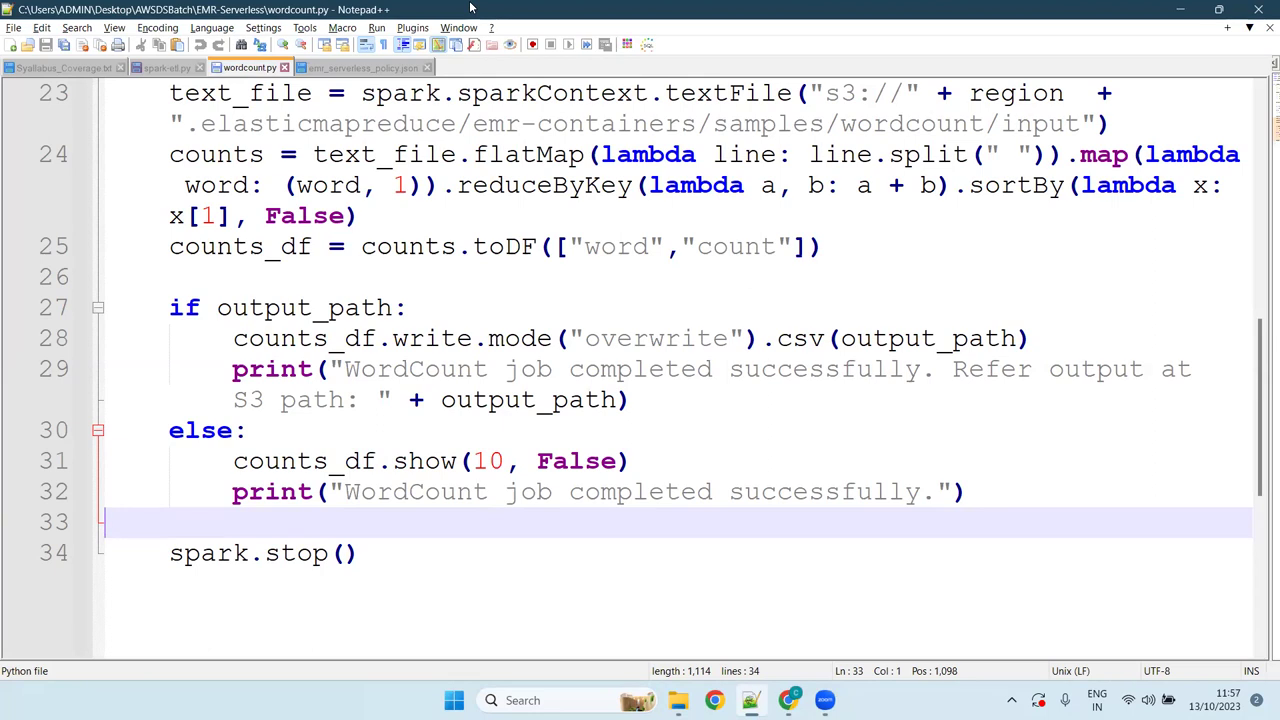
click(415, 574)
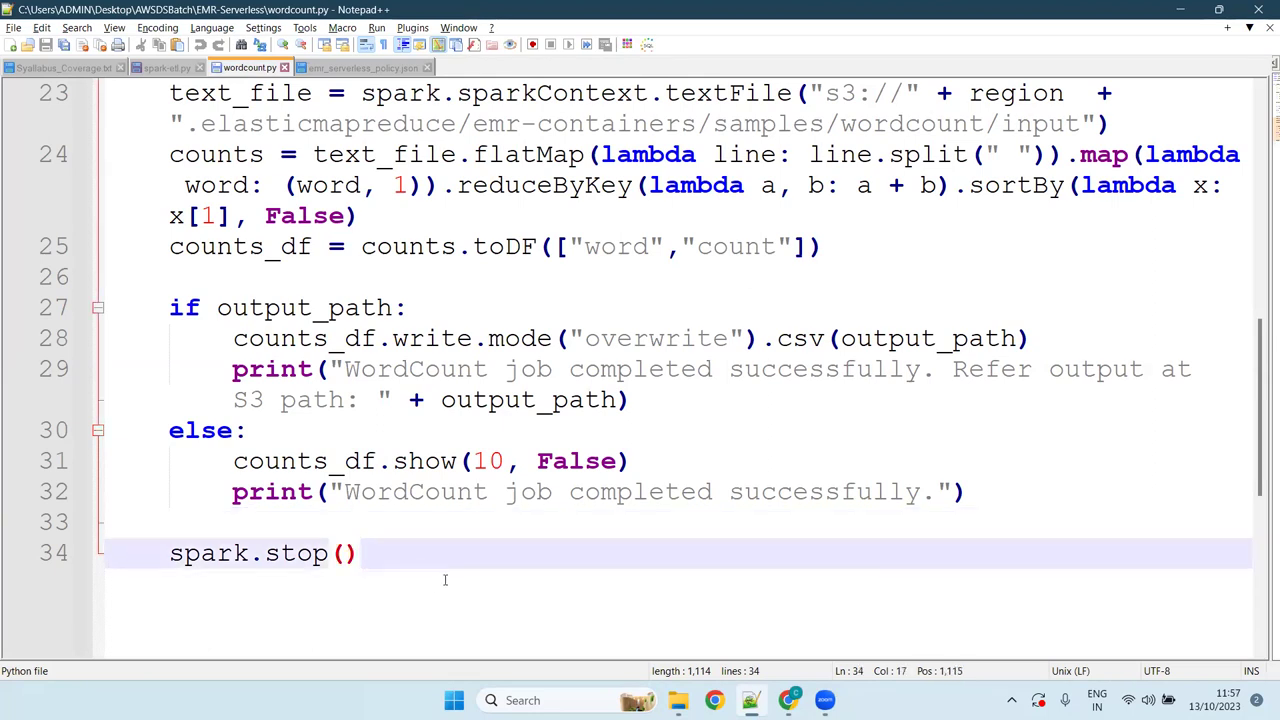
scroll(461, 530, up, 7)
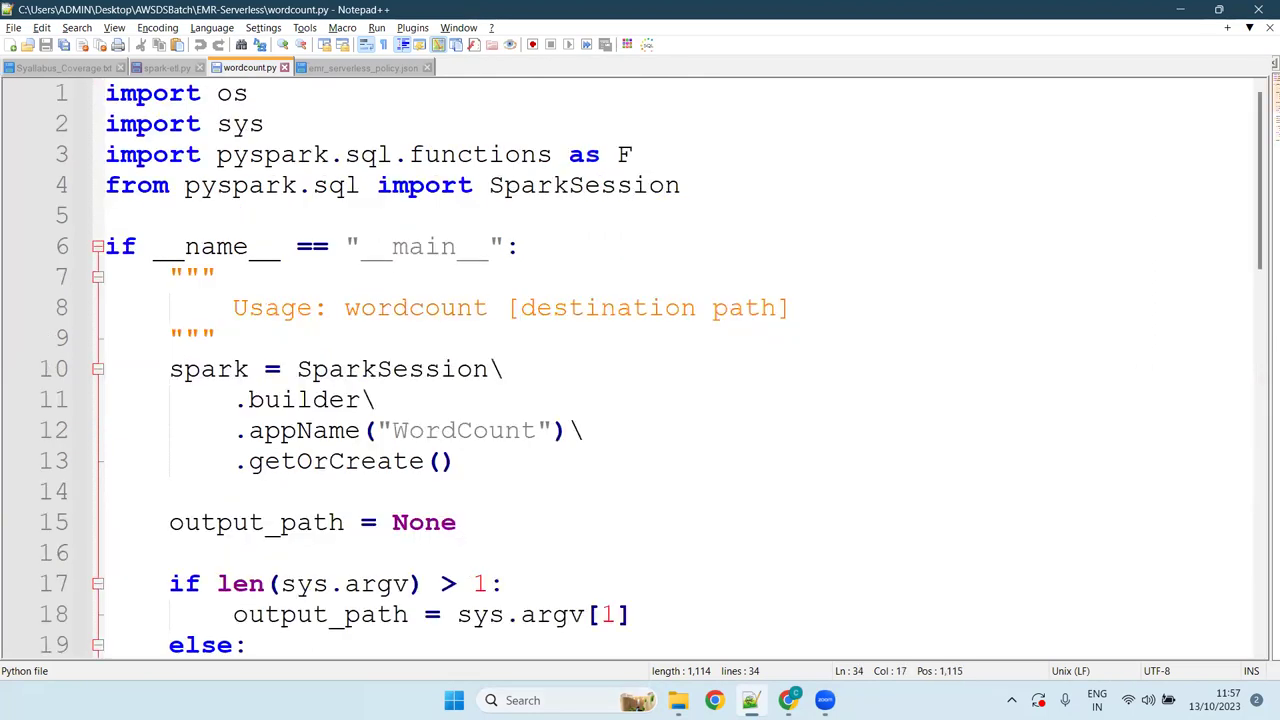
Step: Switch to Chrome and go through the EMR topics in the AWS_Curriculum sheet, from "Termination protection option" down to "Accessing EMR cluster from CLI"
key(alt+Tab)
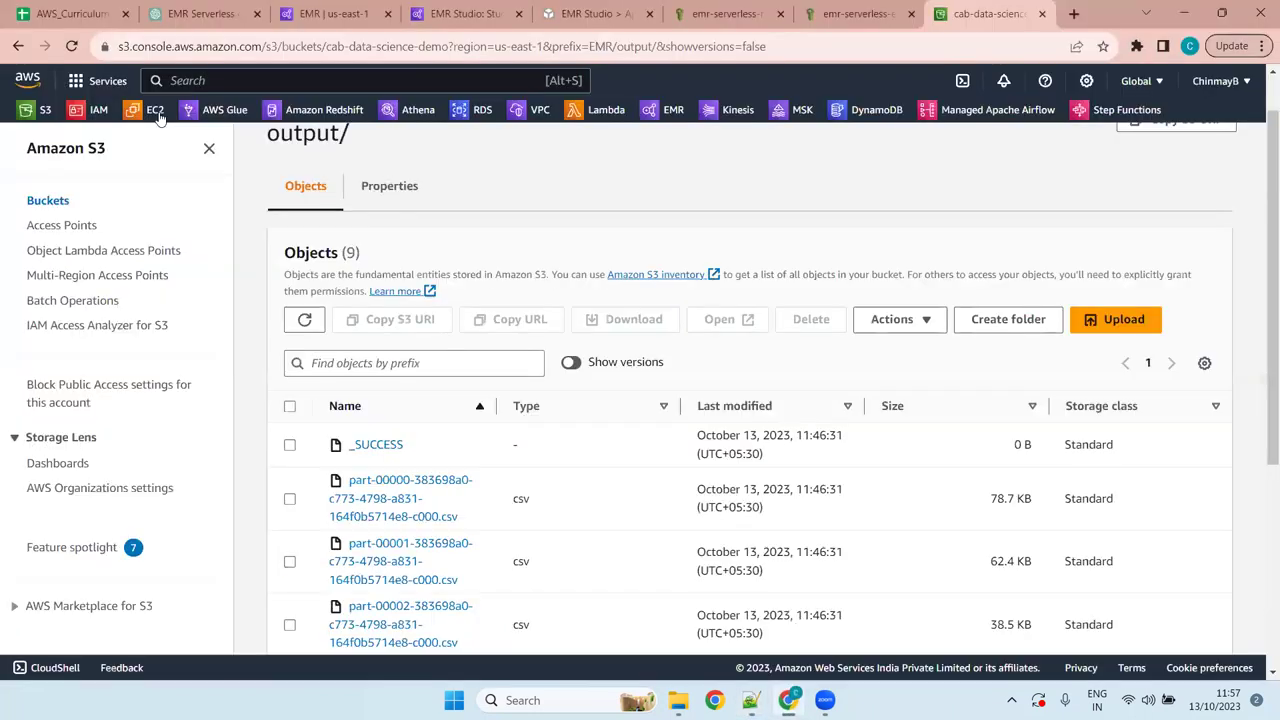
click(52, 8)
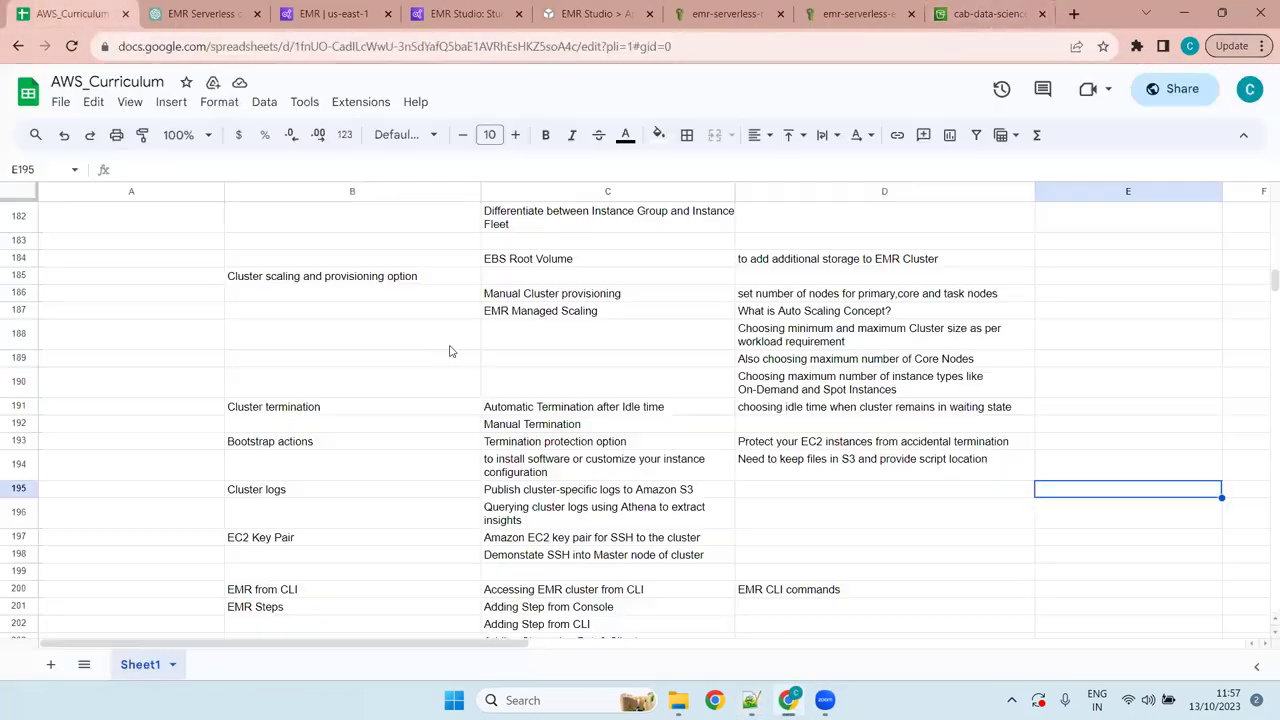
click(525, 445)
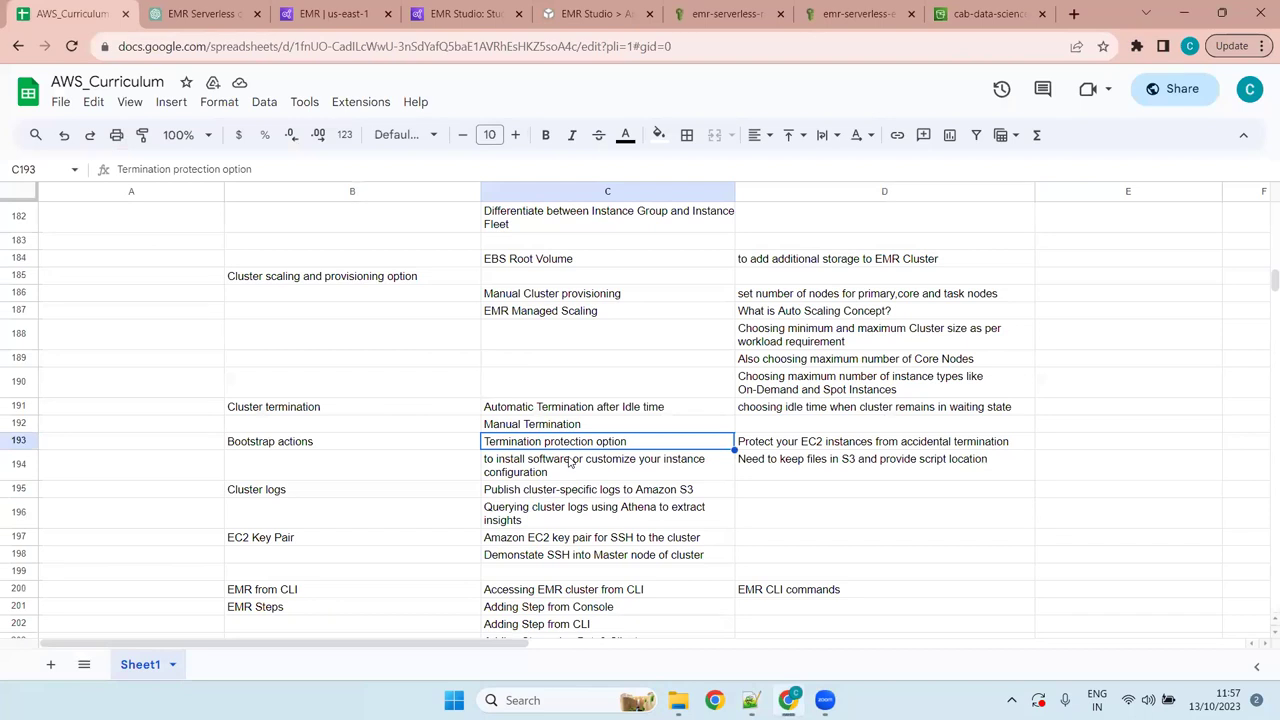
key(Down)
key(Down)
key(Down)
key(Down)
key(Down)
key(Down)
key(Down)
key(Down)
key(Down)
key(Down)
key(Down)
key(Up)
key(Up)
key(Up)
key(Up)
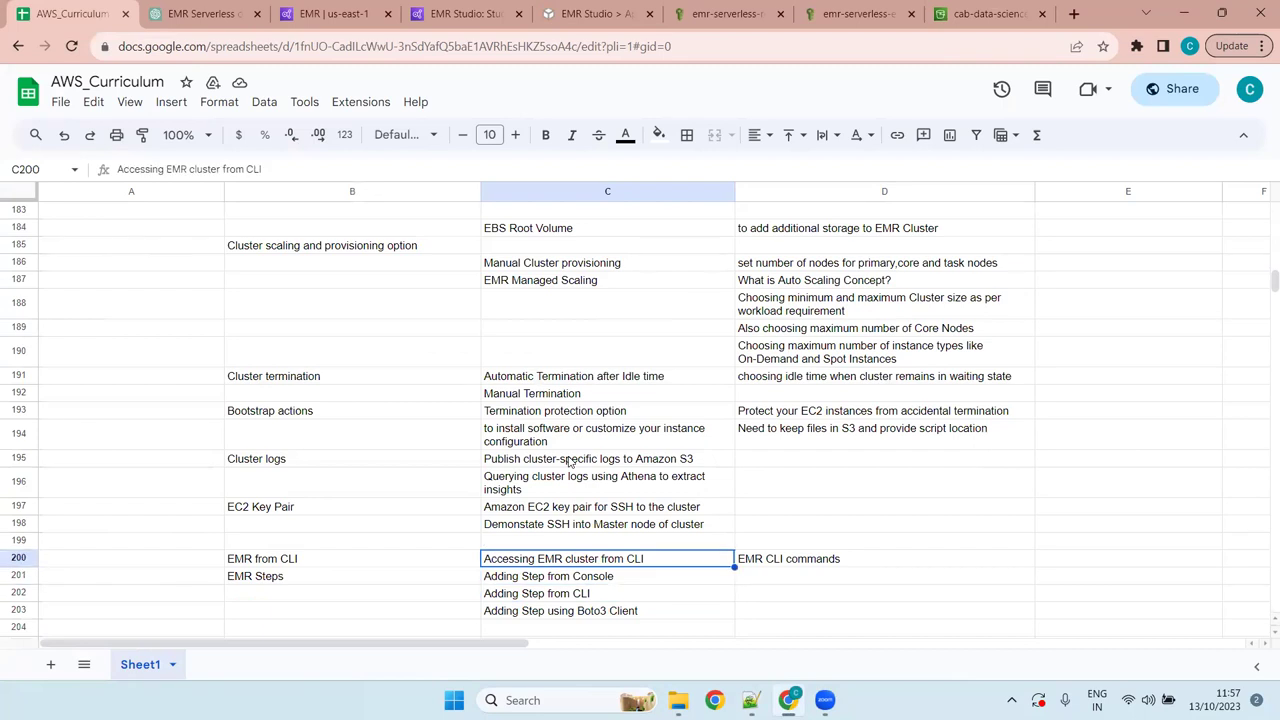
Step: Go over the "EMR from CLI" row, covering "Accessing EMR cluster from CLI" and "EMR CLI commands"
key(Right)
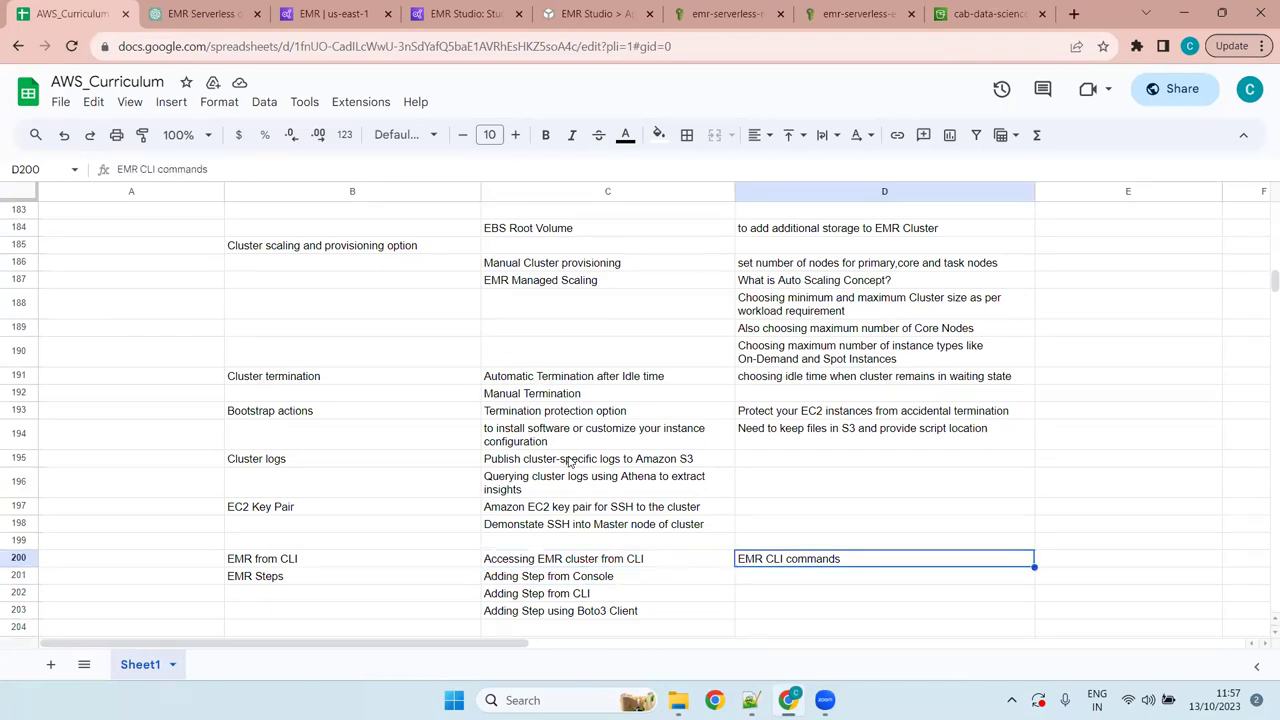
key(Left)
key(Left)
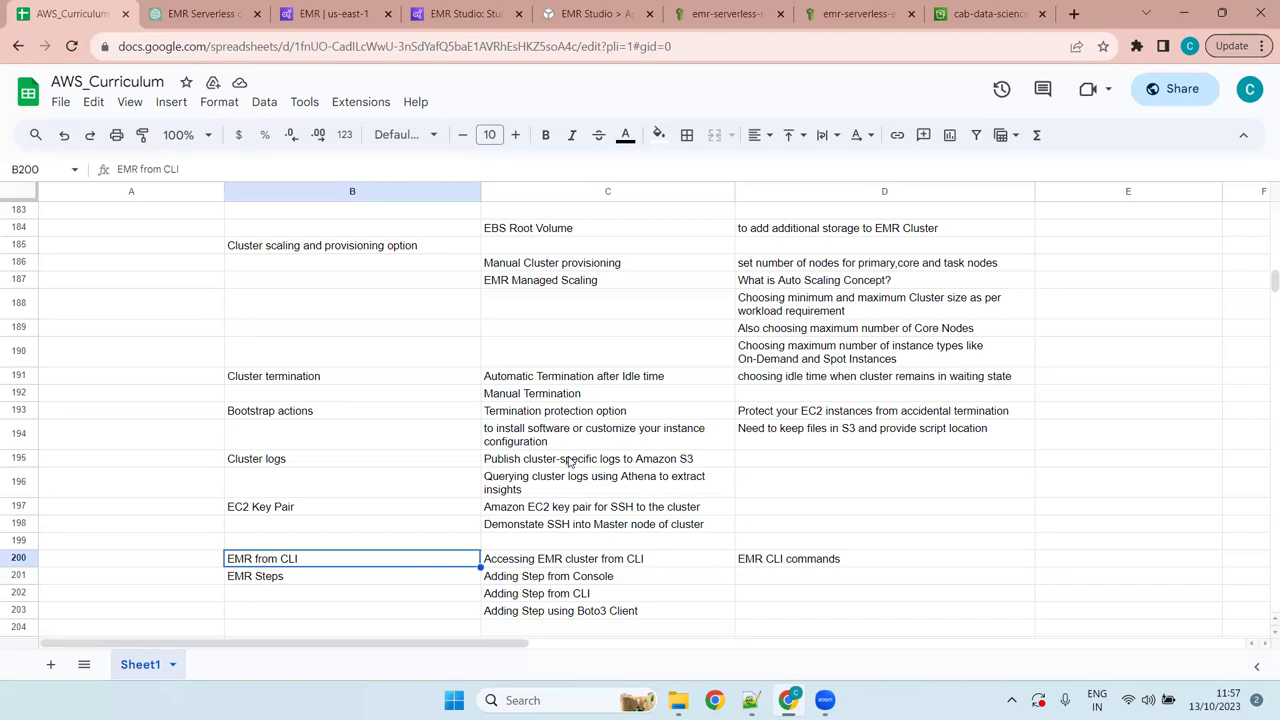
key(Right)
key(Right)
key(Left)
key(Left)
click(643, 568)
key(Right)
key(Left)
key(Left)
Step: Look ahead through column B to the EMR Serverless and EMR Theory topics, and return to "EMR Steps"
key(Down)
key(Down)
key(Down)
key(Down)
key(Down)
key(Down)
key(Down)
key(Down)
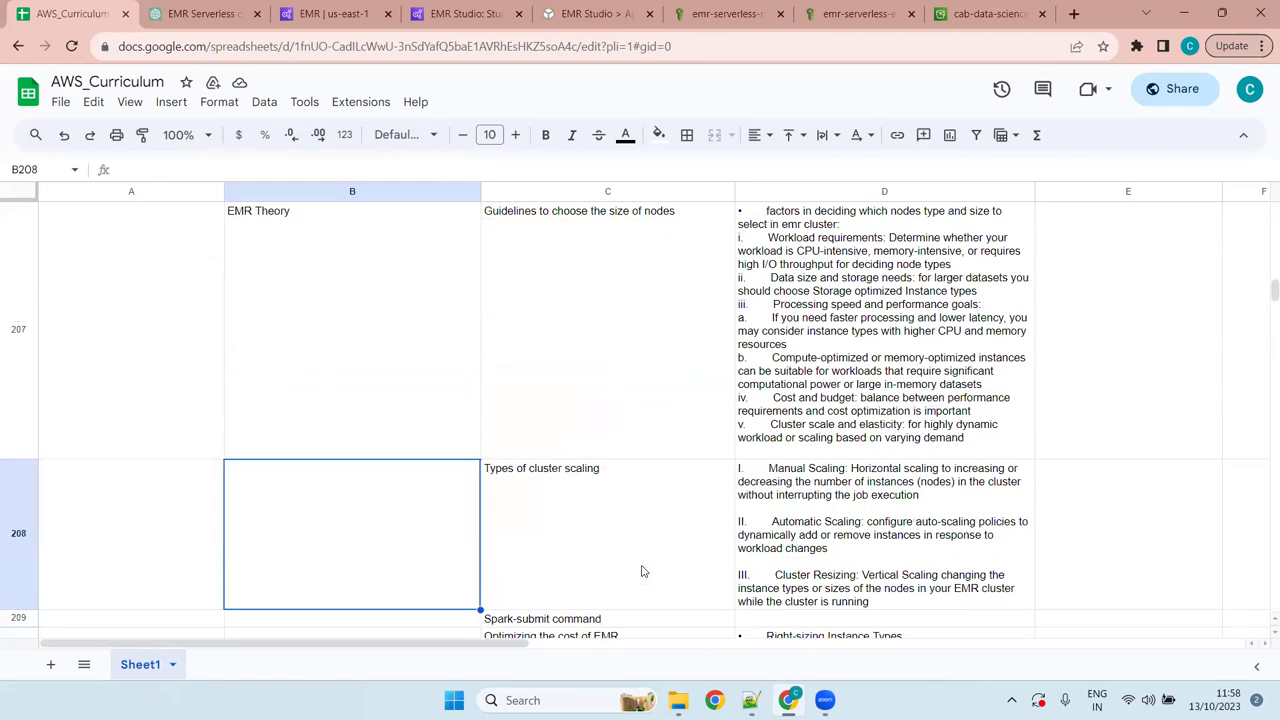
key(Up)
key(Up)
key(Up)
key(Up)
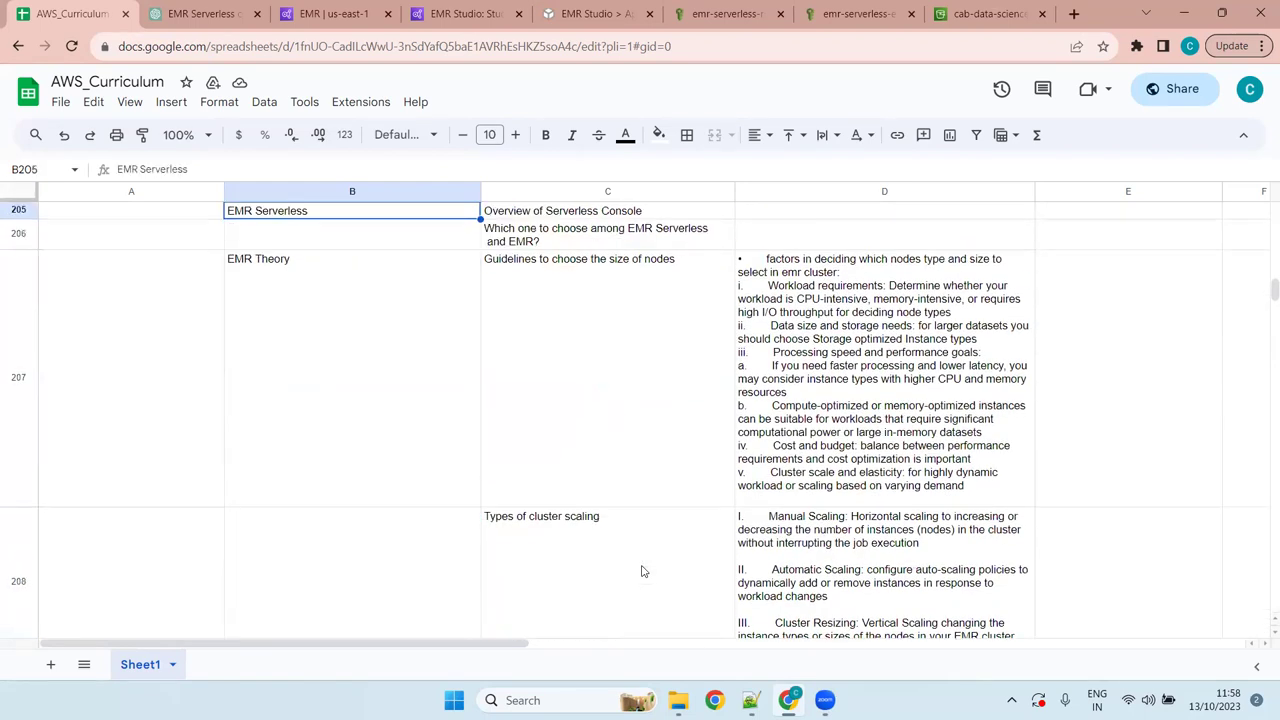
key(Up)
key(Up)
key(Up)
key(Up)
key(Up)
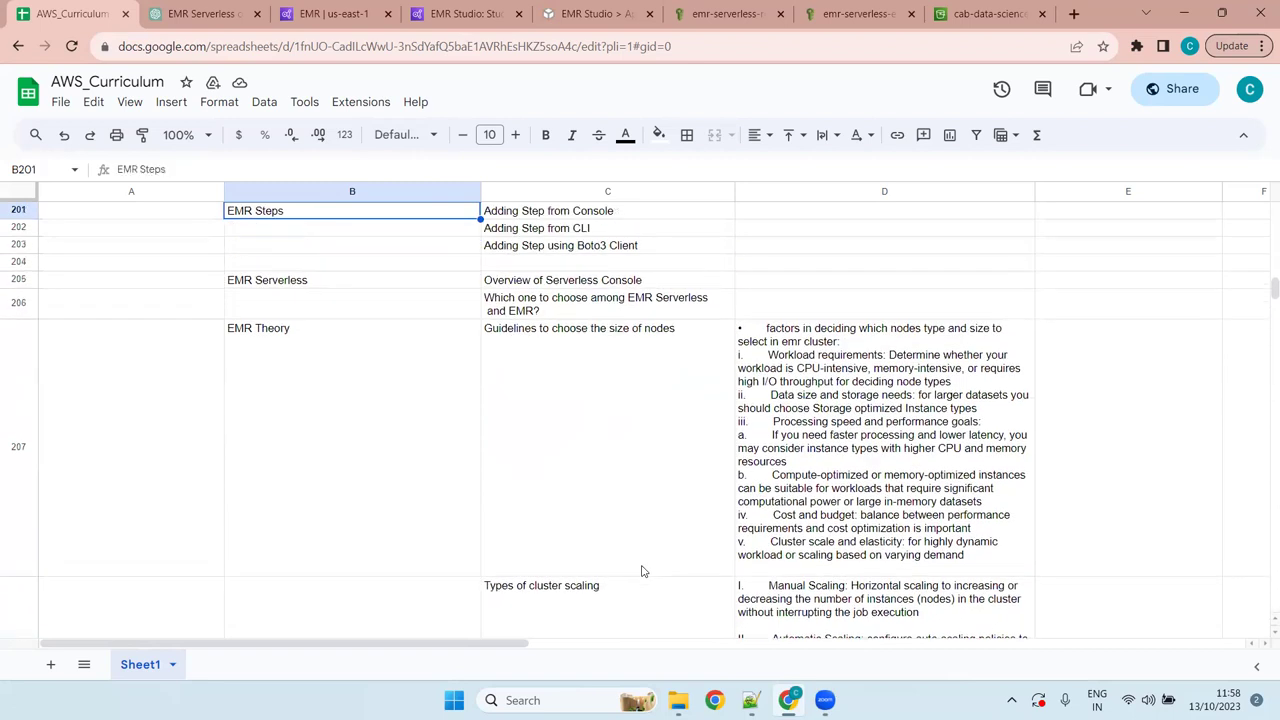
Step: Examine the "EMR Steps" row across columns B to D, including "Adding Step from Console"
key(Down)
key(Down)
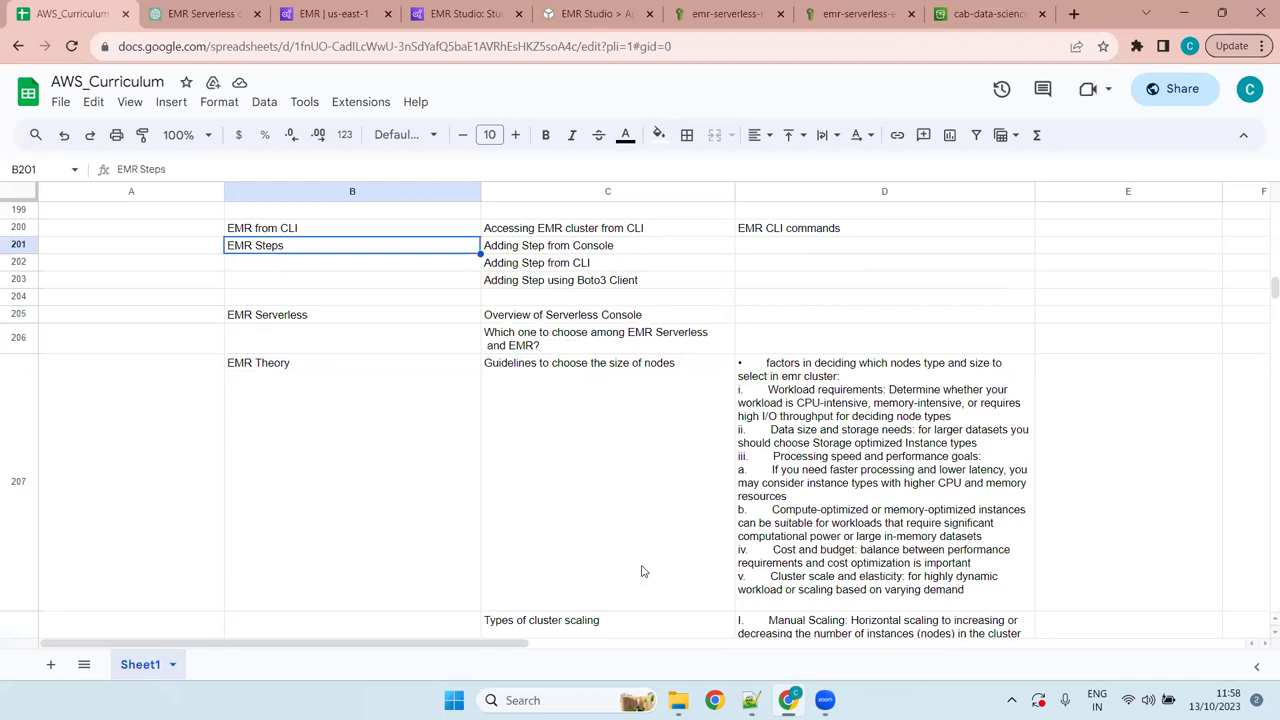
key(Right)
key(Right)
key(Left)
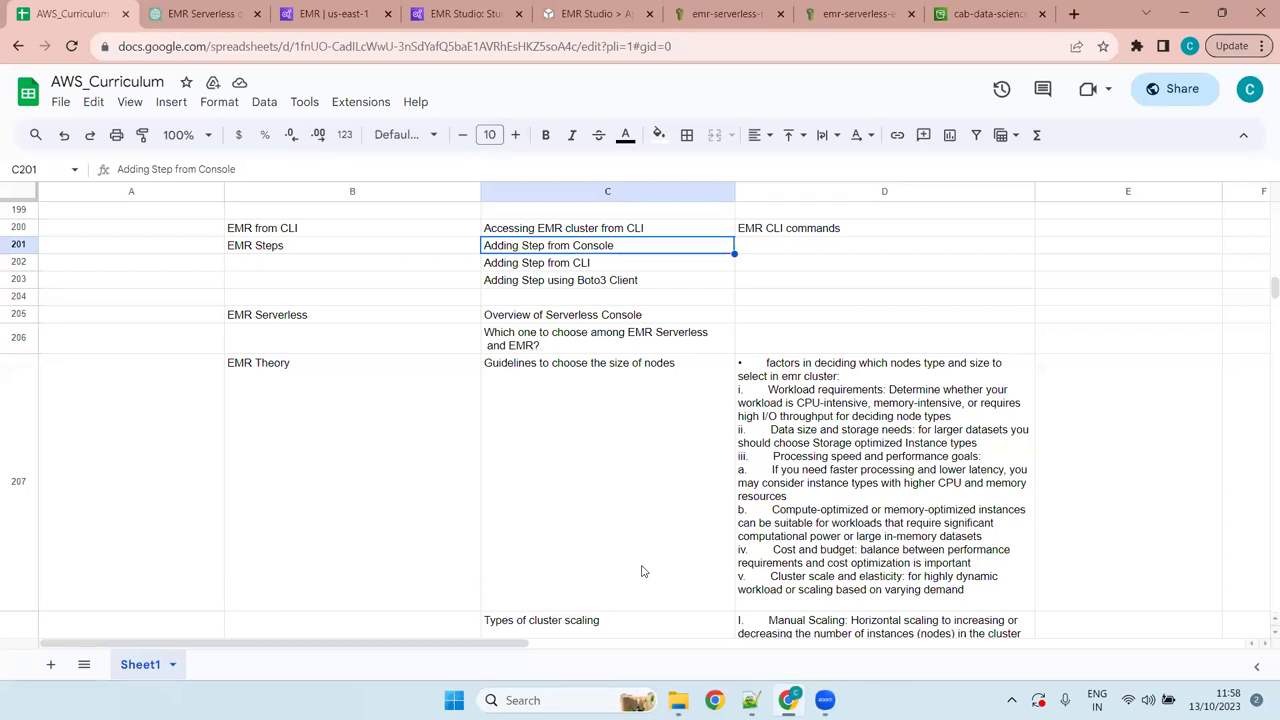
key(Left)
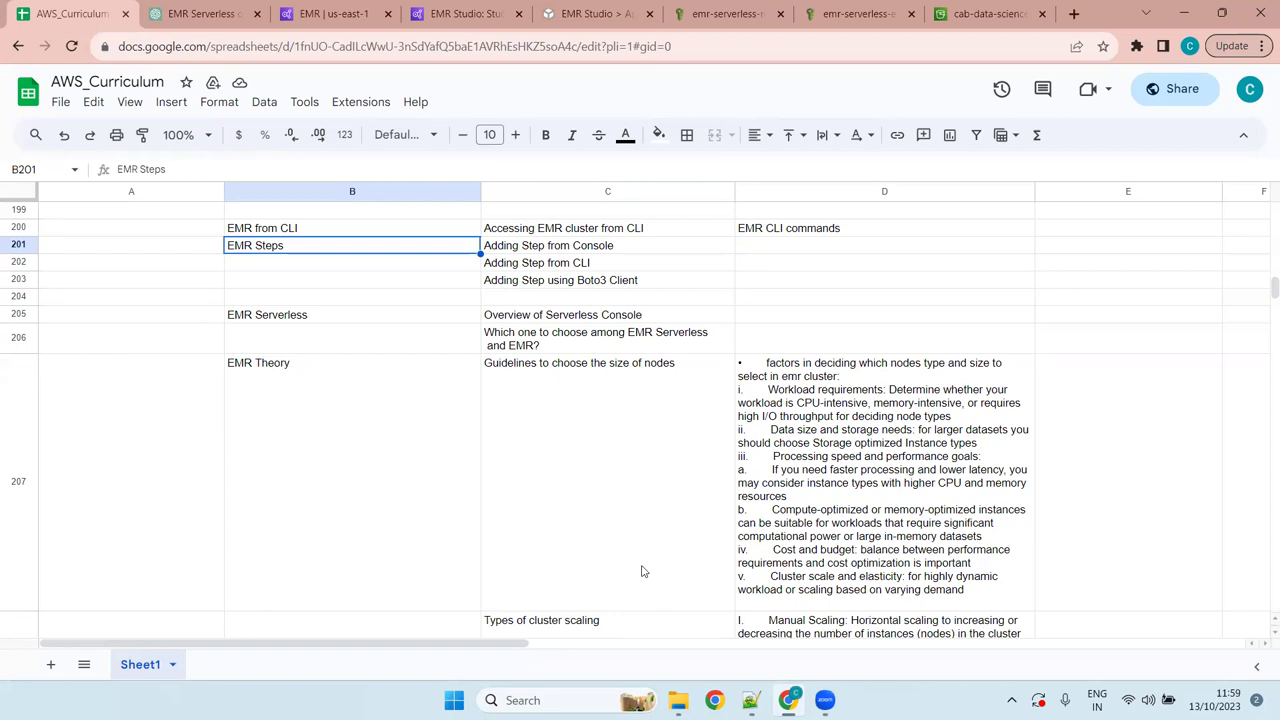
key(Tab)
key(Tab)
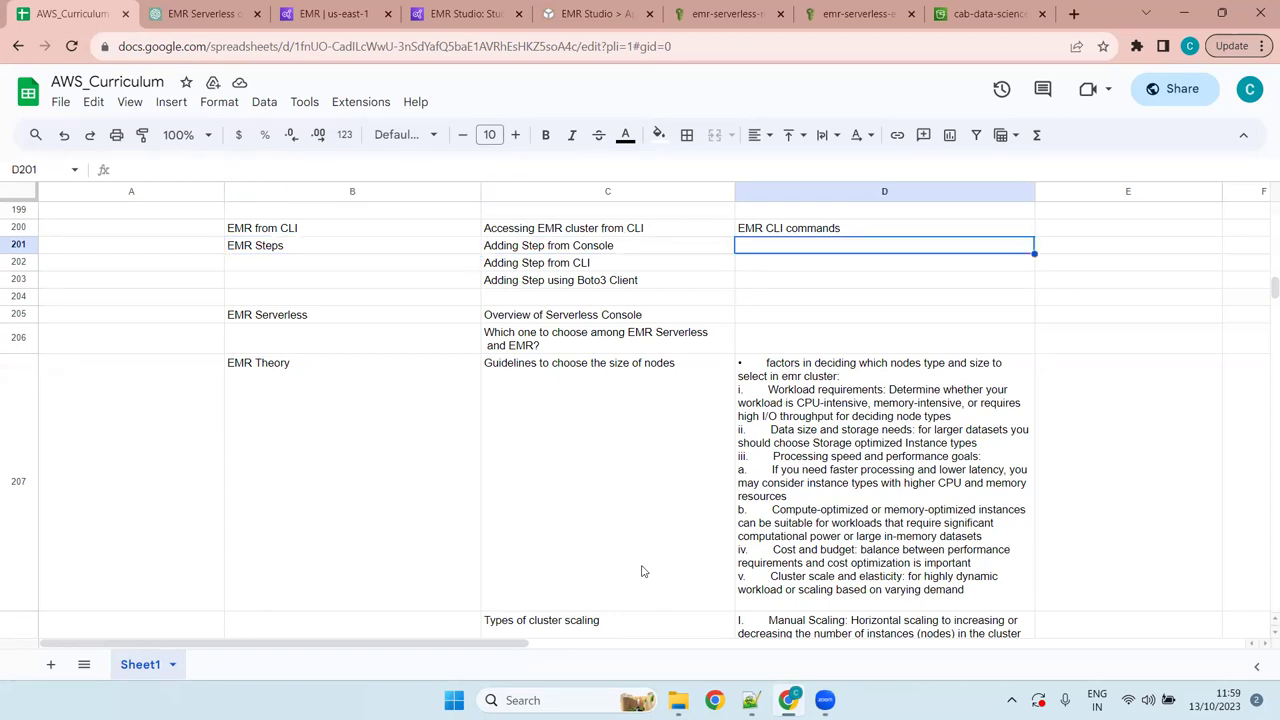
Step: Review the EMR Serverless topics, including "Which one to choose among EMR Serverless and EMR?", and return to "Adding Step using Boto3 Client"
key(Down)
key(Left)
key(Left)
key(Down)
key(Down)
key(Down)
key(Down)
key(Right)
key(Right)
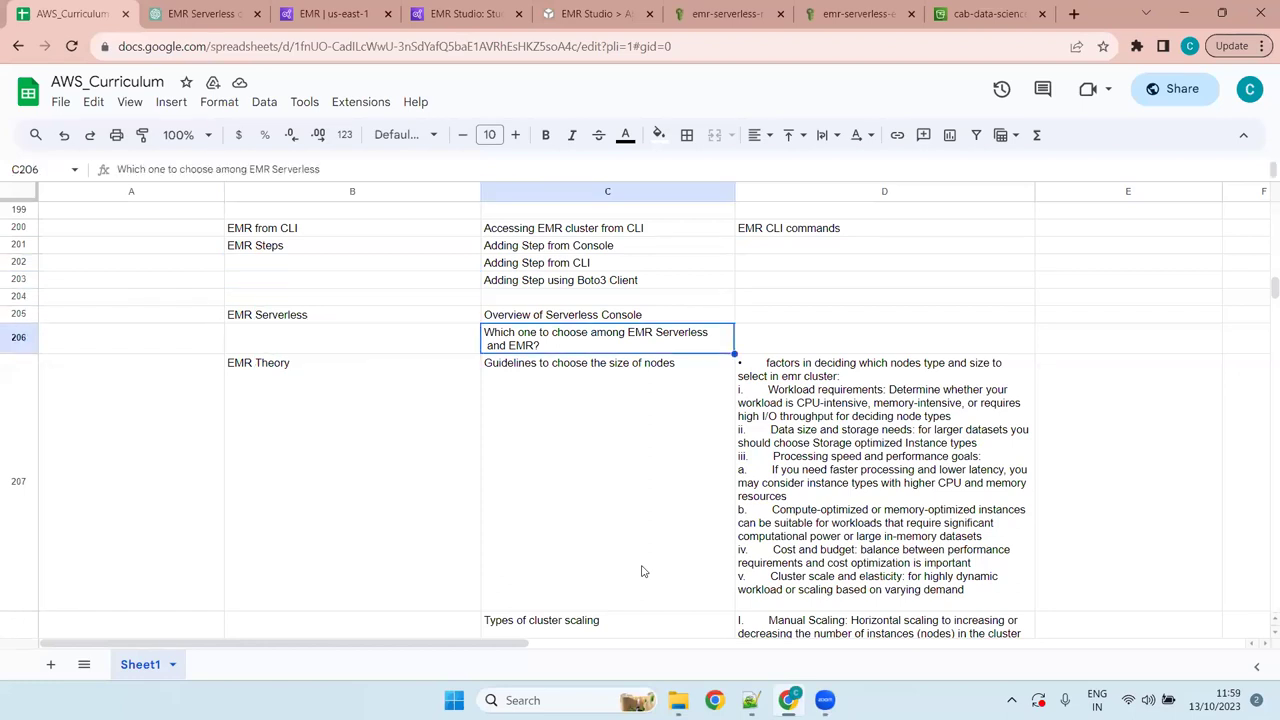
key(Left)
key(Up)
key(Down)
click(618, 287)
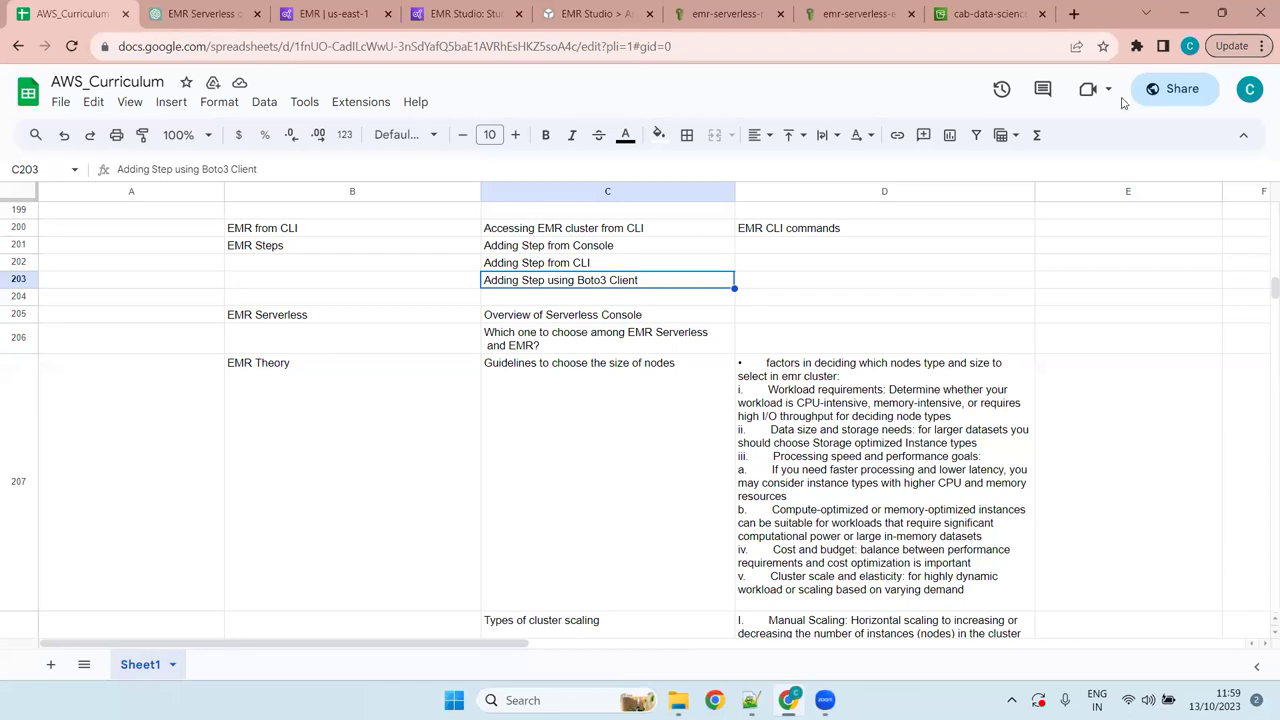
Step: Select the whole EMR Theory block, B207:D217, from "Guidelines to choose the size of nodes" through "Performance tuning of EMR jobs"
click(384, 437)
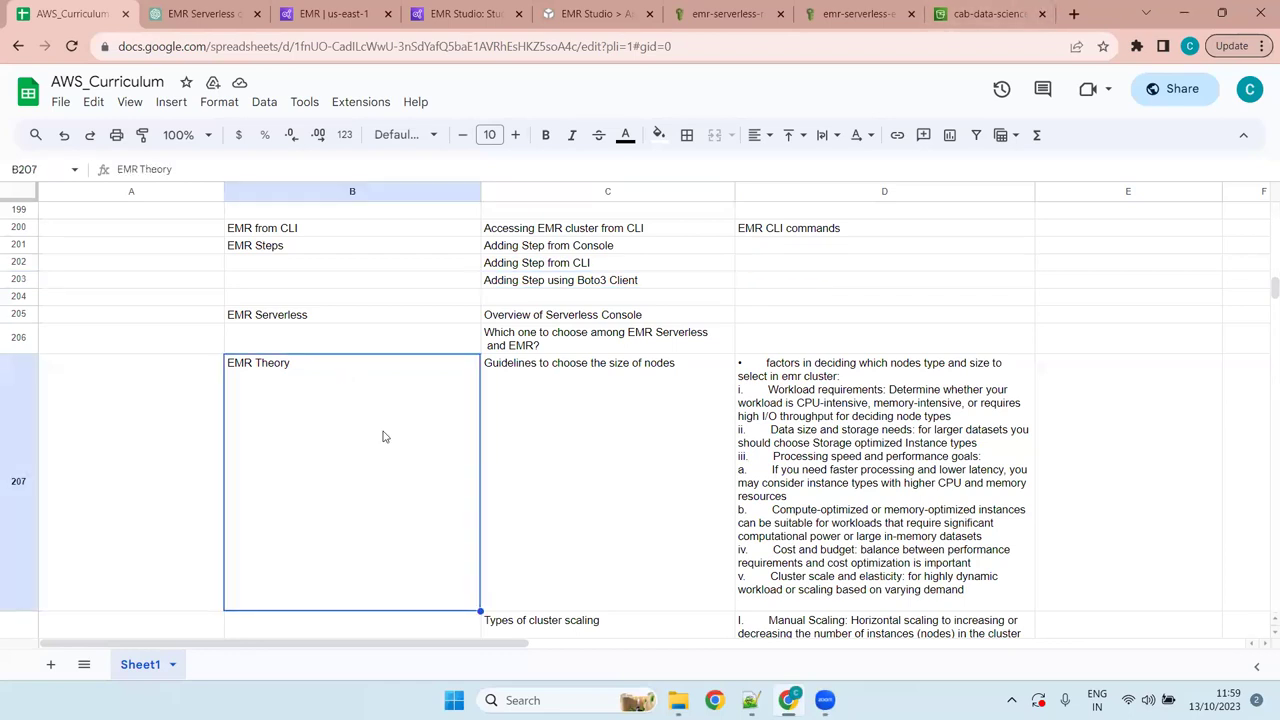
key(shift+Right)
key(shift+Right)
key(shift+Down)
key(shift+Down)
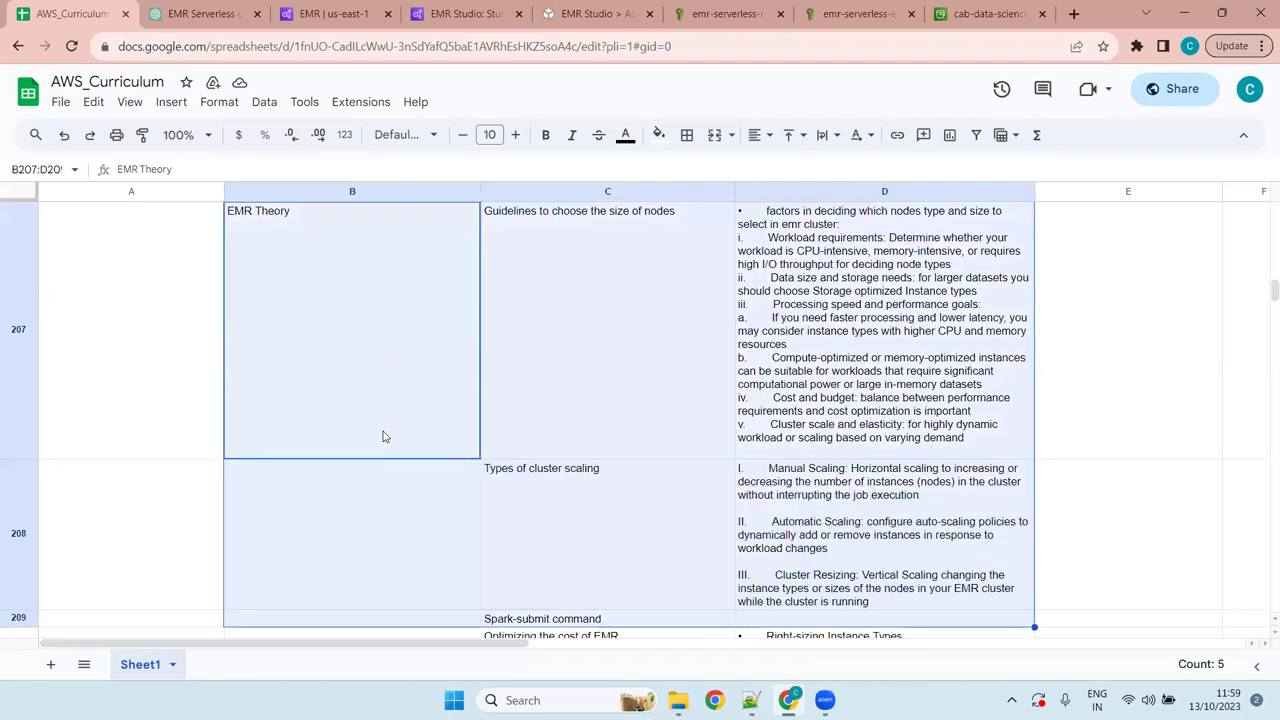
key(shift+Down)
key(shift+Down)
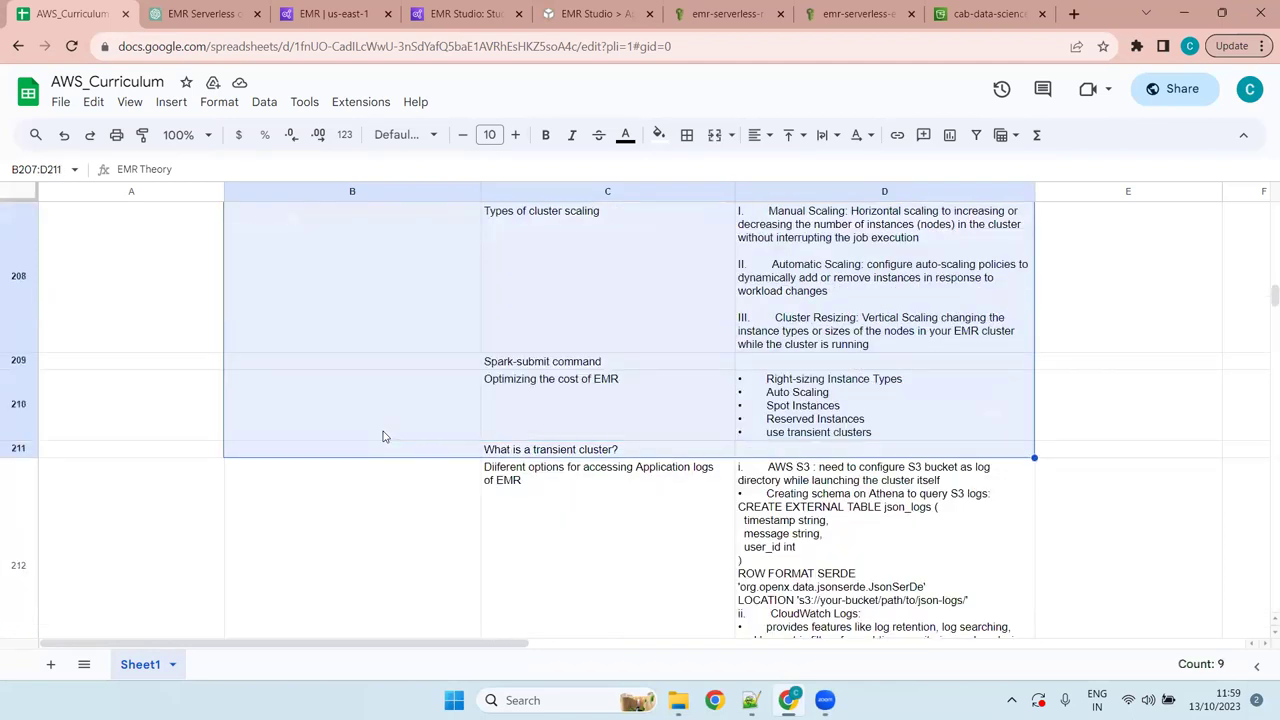
key(shift+Down)
key(shift+Down)
key(shift+Down)
key(shift+Down)
key(shift+Down)
key(shift+Down)
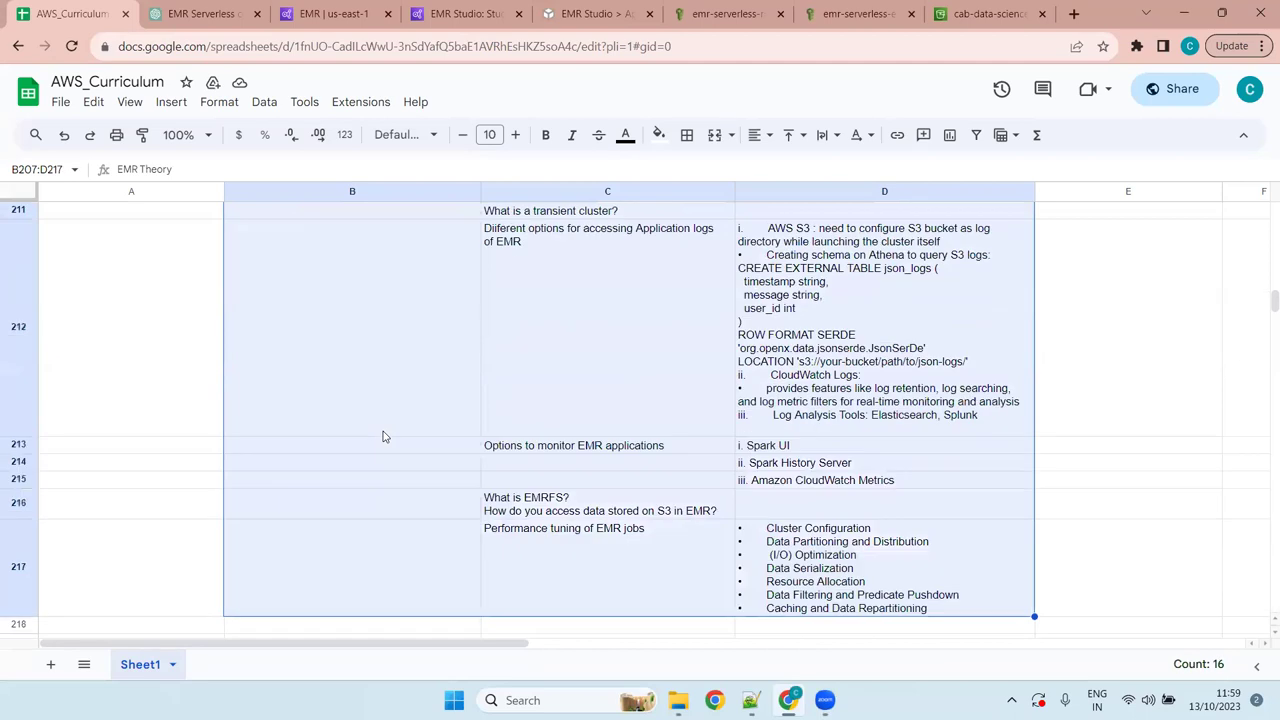
key(shift+Down)
key(shift+Down)
key(shift+Down)
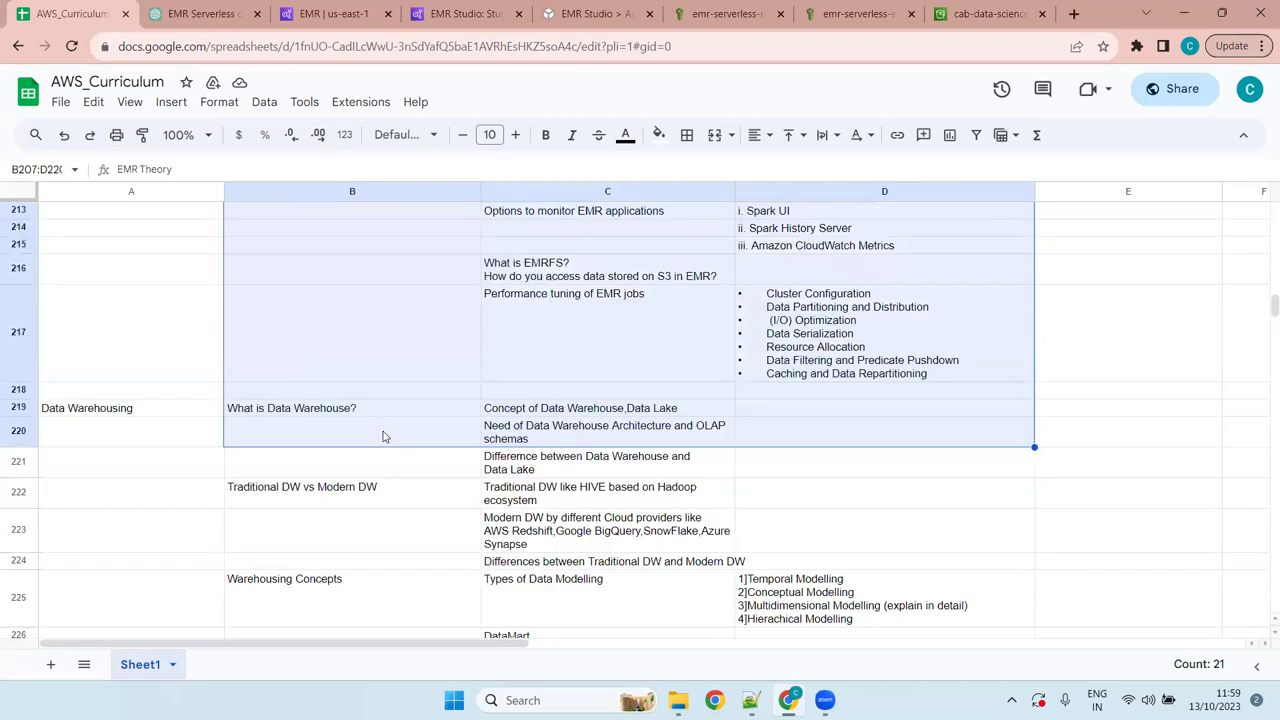
key(shift+Up)
key(shift+Up)
key(shift+Up)
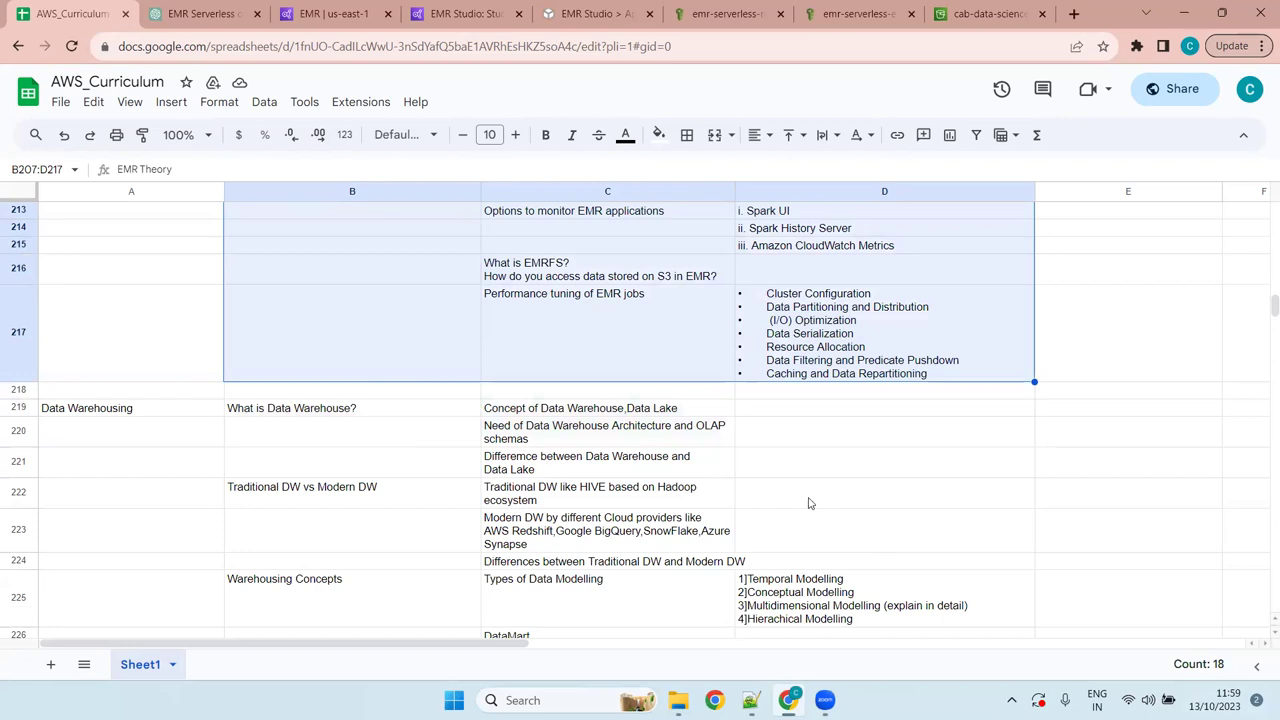
Step: Look back over the EMR Theory block and select the "Amazon CloudWatch Metrics" cell among its monitoring options
scroll(810, 503, up, 3)
scroll(810, 503, up, 3)
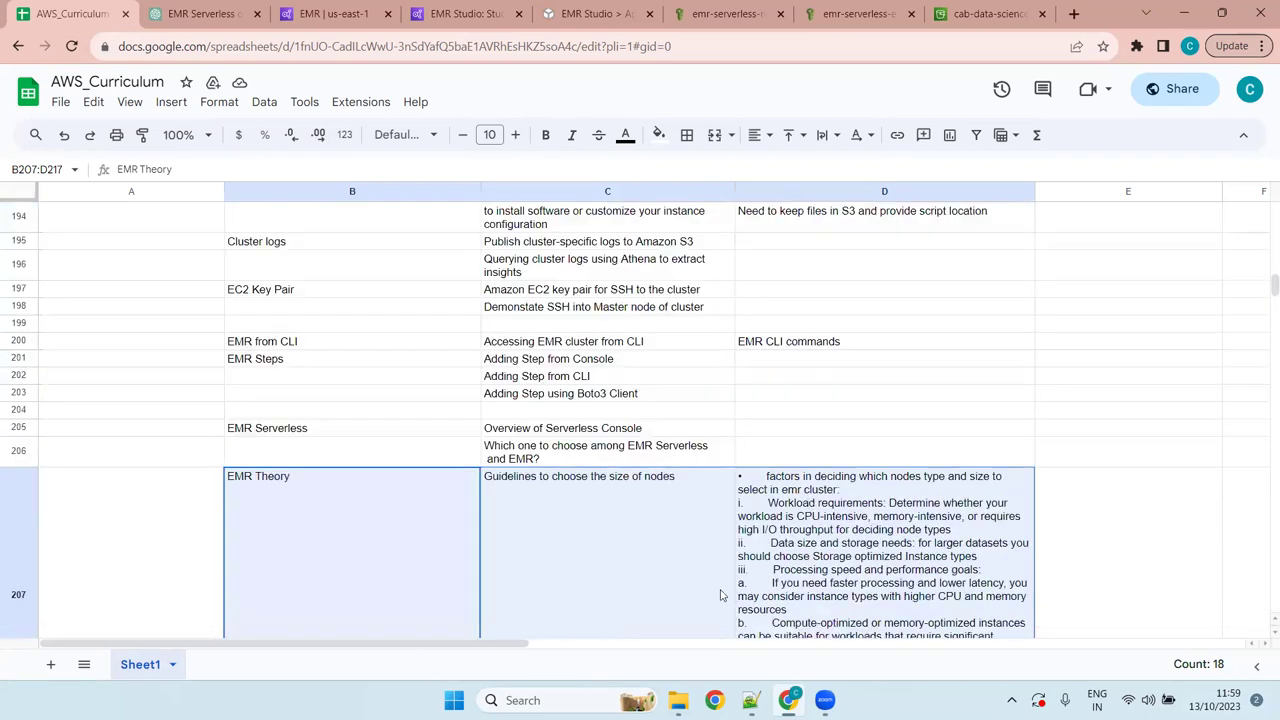
drag(1261, 285, 1261, 298)
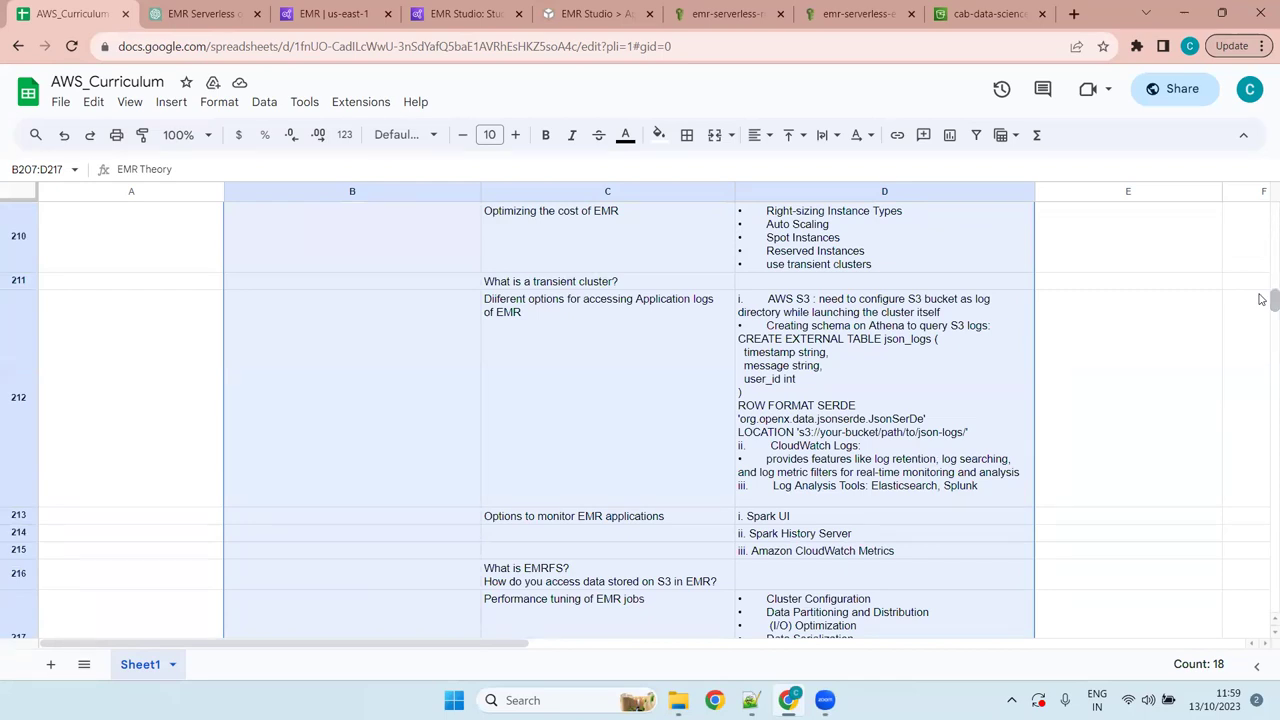
click(862, 551)
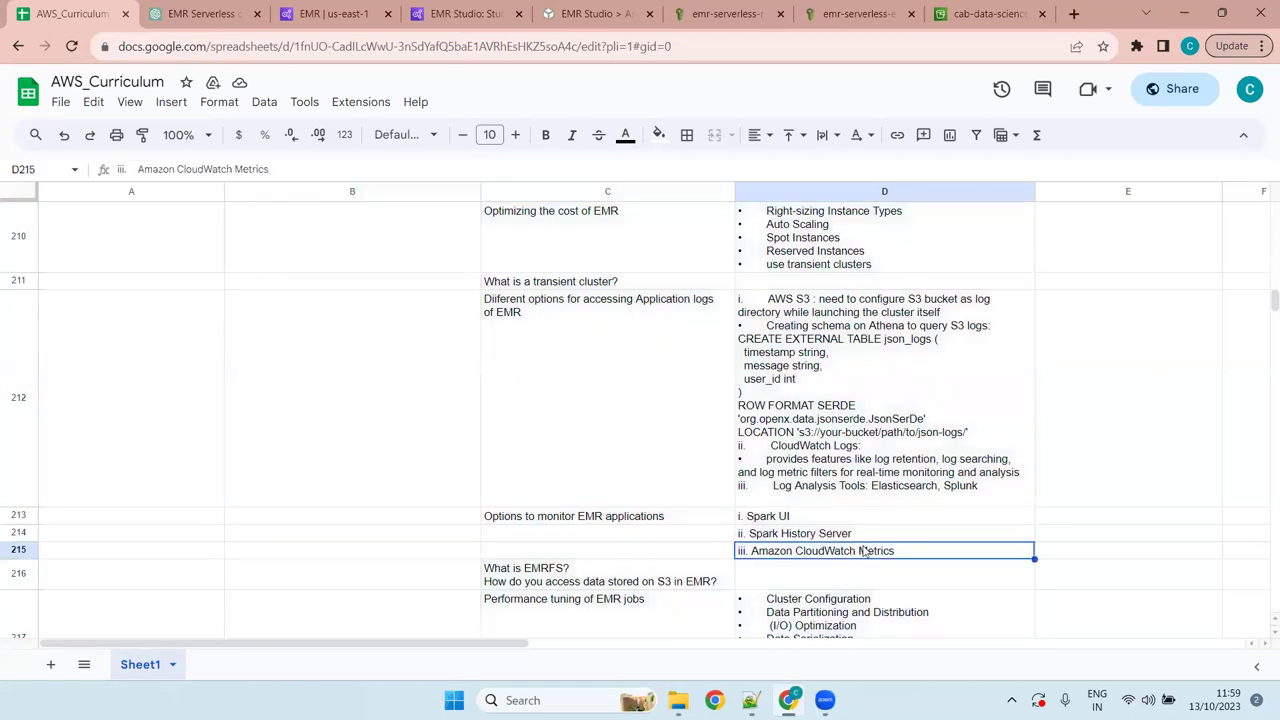
Step: Go back to the EMR Serverless rows and move up column B to "EMR Steps"
scroll(839, 500, up, 5)
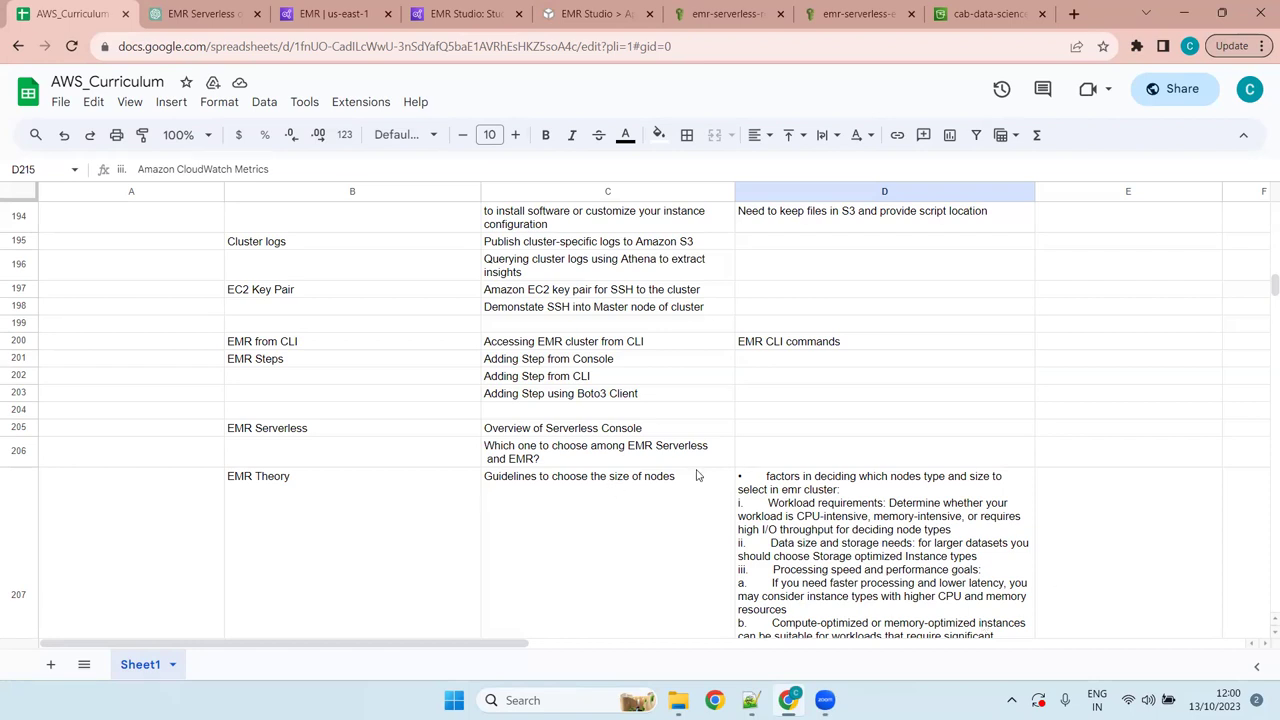
click(381, 453)
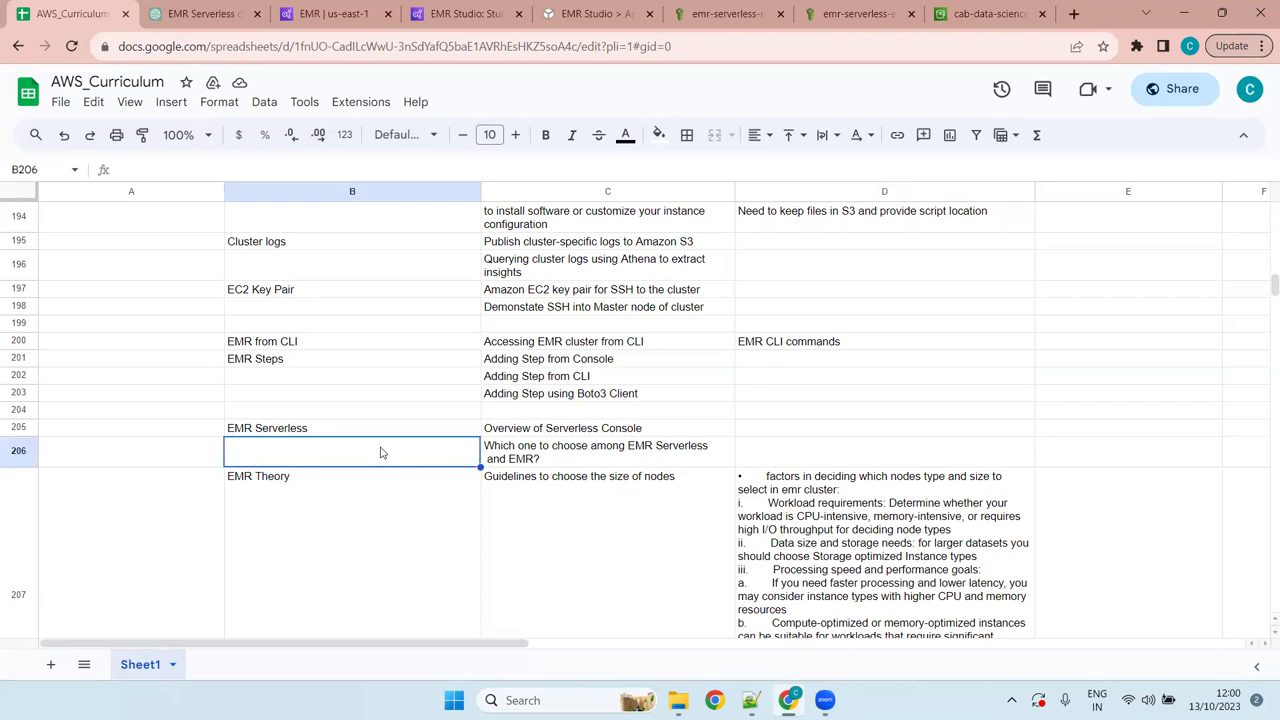
key(Up)
key(Down)
key(Up)
key(Up)
key(Up)
key(Up)
key(Up)
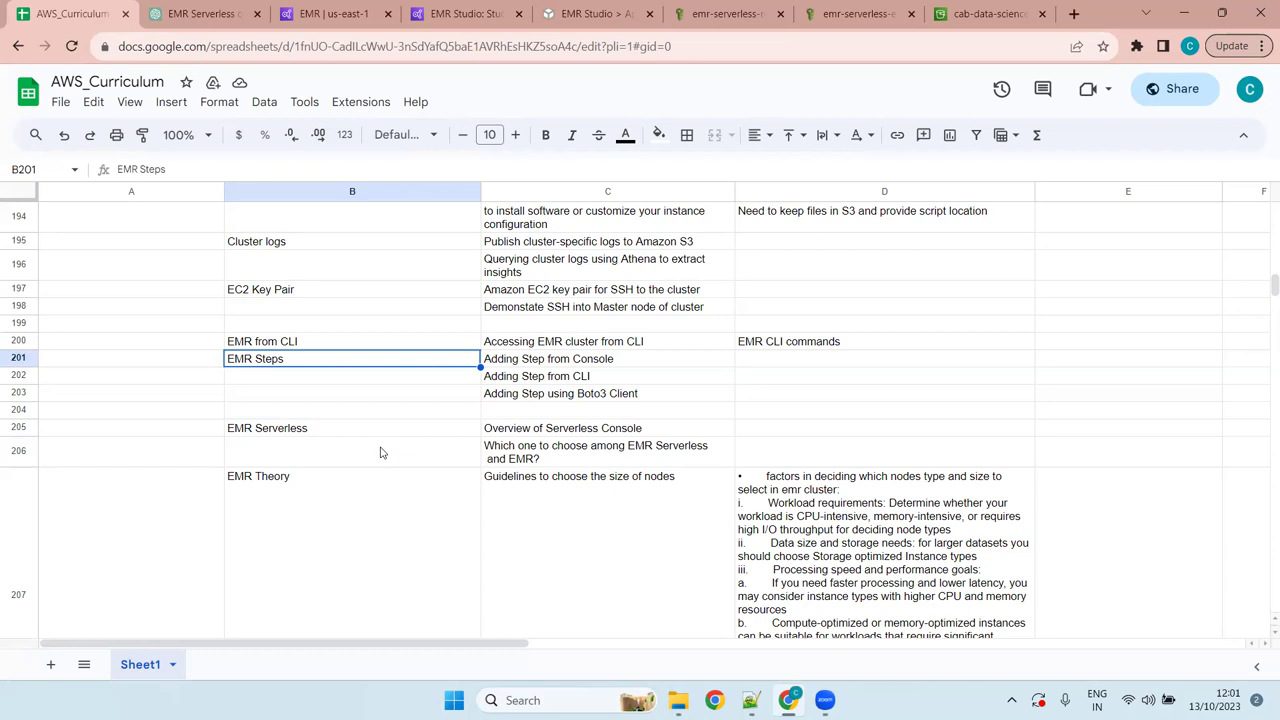
Step: Go further up column B past "EMR from CLI" and "EC2 Key Pair" to examine the "Cluster logs" topic
key(Up)
key(Up)
key(Up)
key(Up)
key(Up)
key(Up)
key(Up)
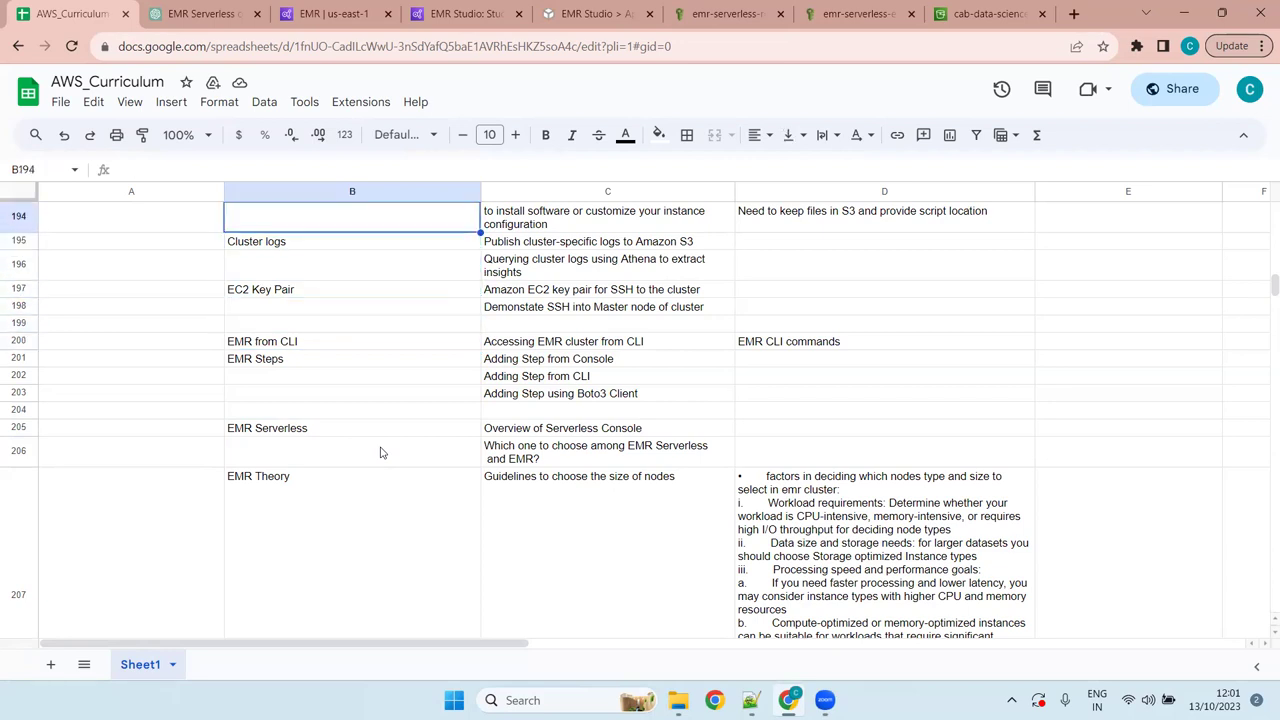
key(Right)
key(Down)
key(Left)
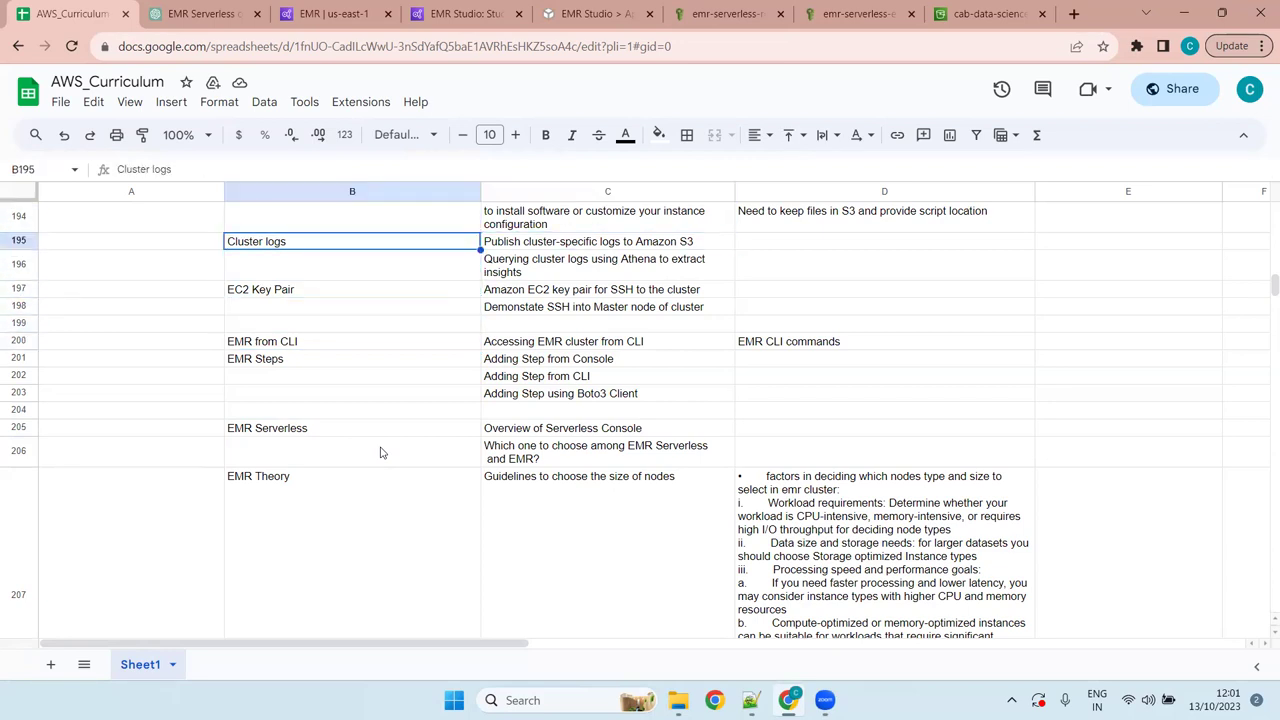
Step: Run through the column C subtopics from "Publish cluster-specific logs to Amazon S3" down to "Which one to choose among EMR Serverless and EMR?"
key(Right)
key(Down)
key(Down)
key(Down)
key(Down)
key(Down)
key(Down)
key(Down)
key(Down)
key(Down)
key(Down)
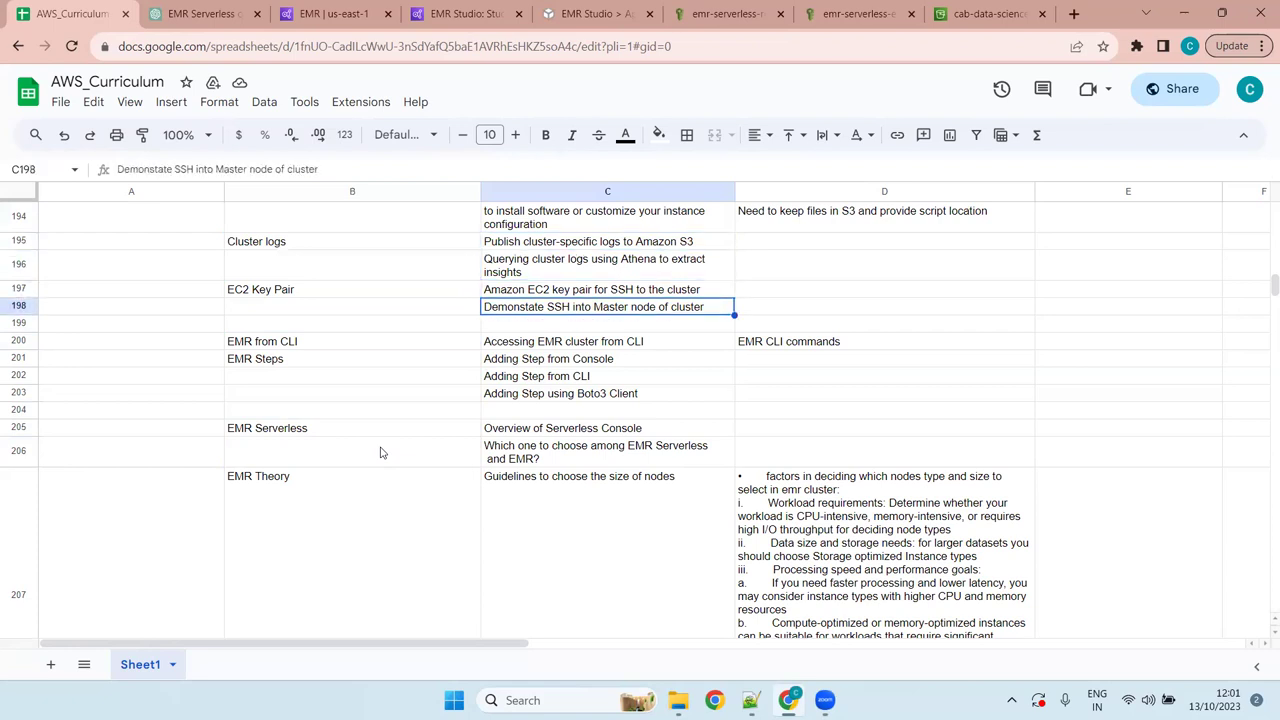
key(Down)
key(Down)
key(Down)
key(Up)
key(Up)
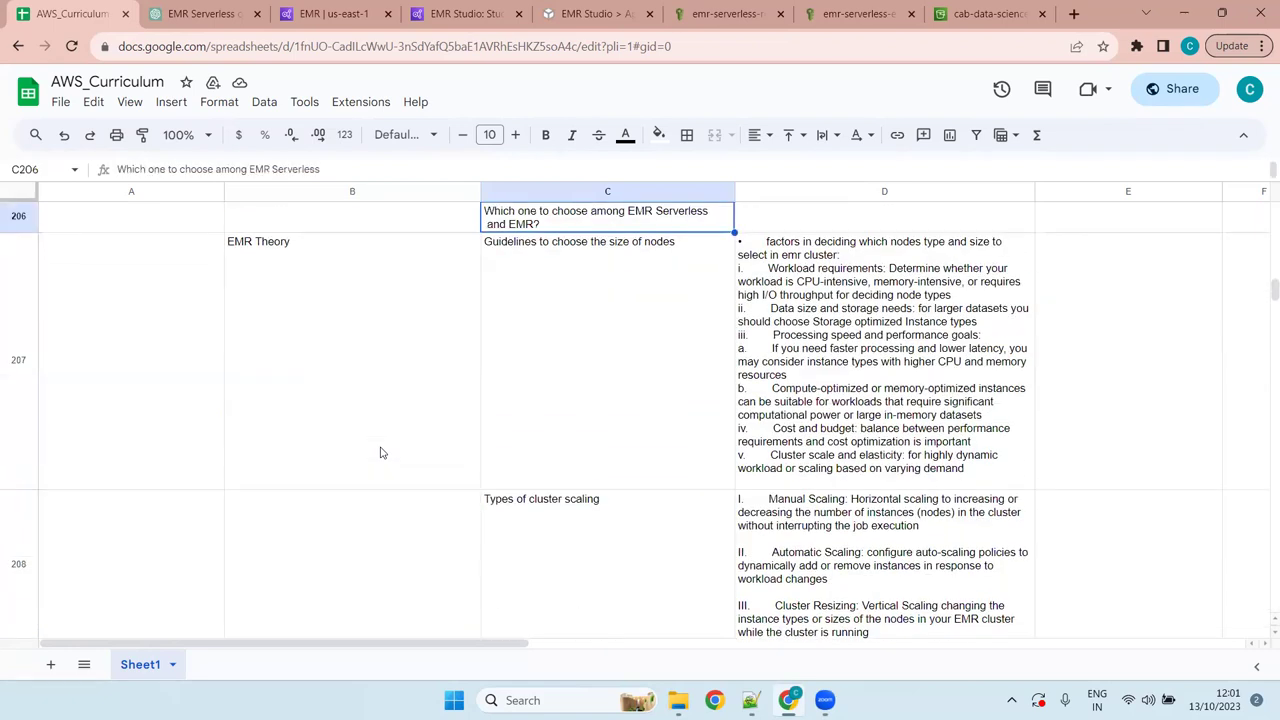
Step: Go through the EMR Theory details in column D, from the node-sizing factors down past the performance-tuning list
key(Down)
key(Left)
key(Right)
key(Right)
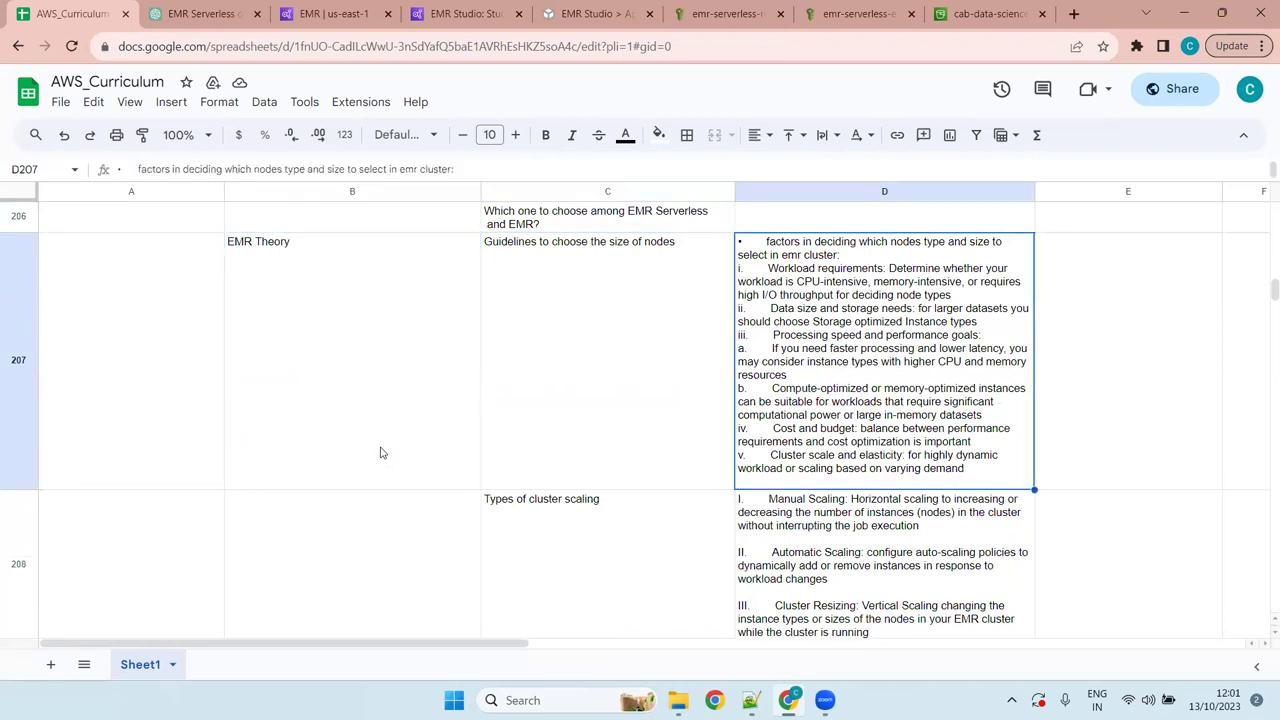
key(Down)
key(Down)
key(Down)
key(Down)
key(Down)
key(Down)
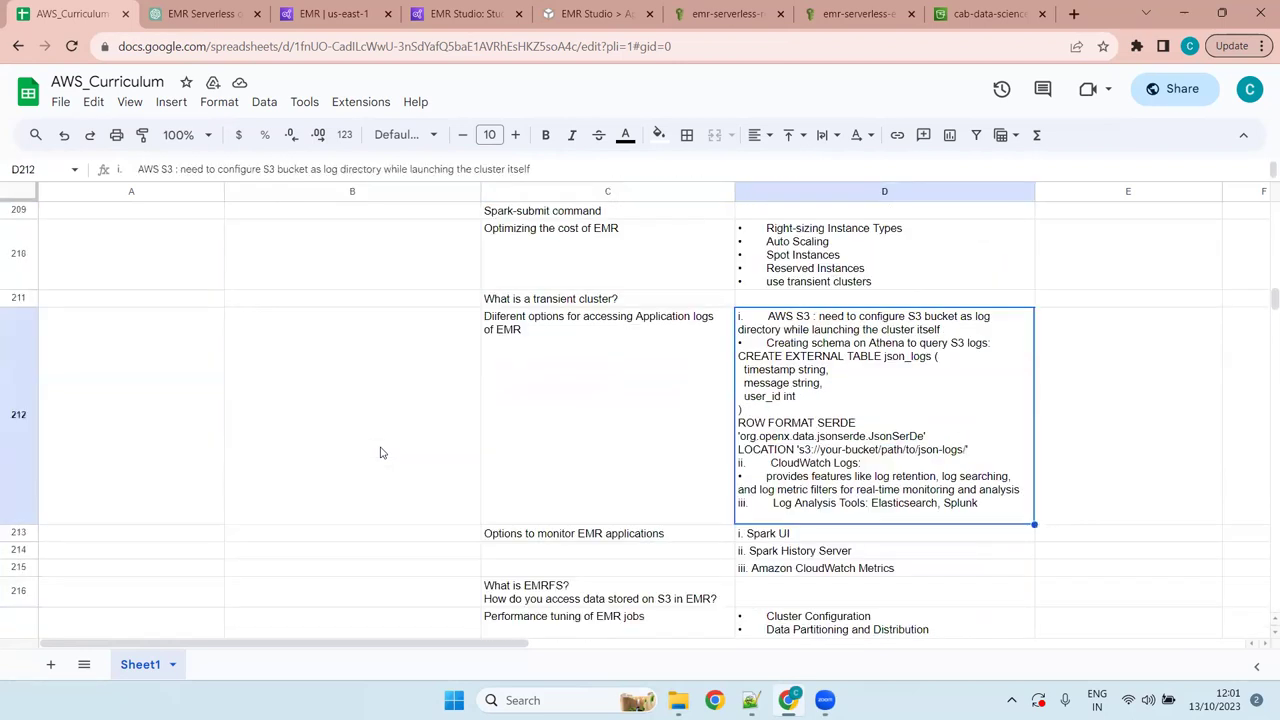
key(Down)
key(Down)
key(Down)
key(Down)
key(Down)
key(Down)
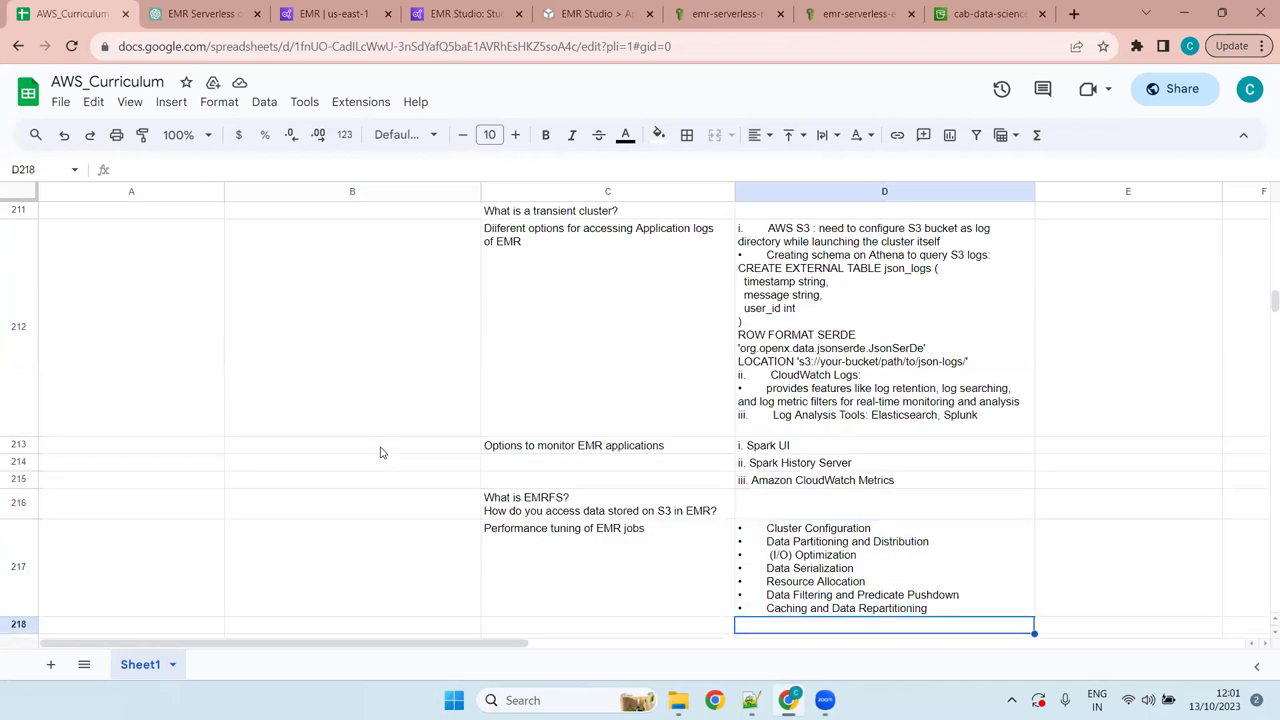
Step: Preview the Data Warehousing section's topics down to "DataMart" and return to "What is Data Warehouse?"
key(Down)
key(Down)
key(Up)
key(Up)
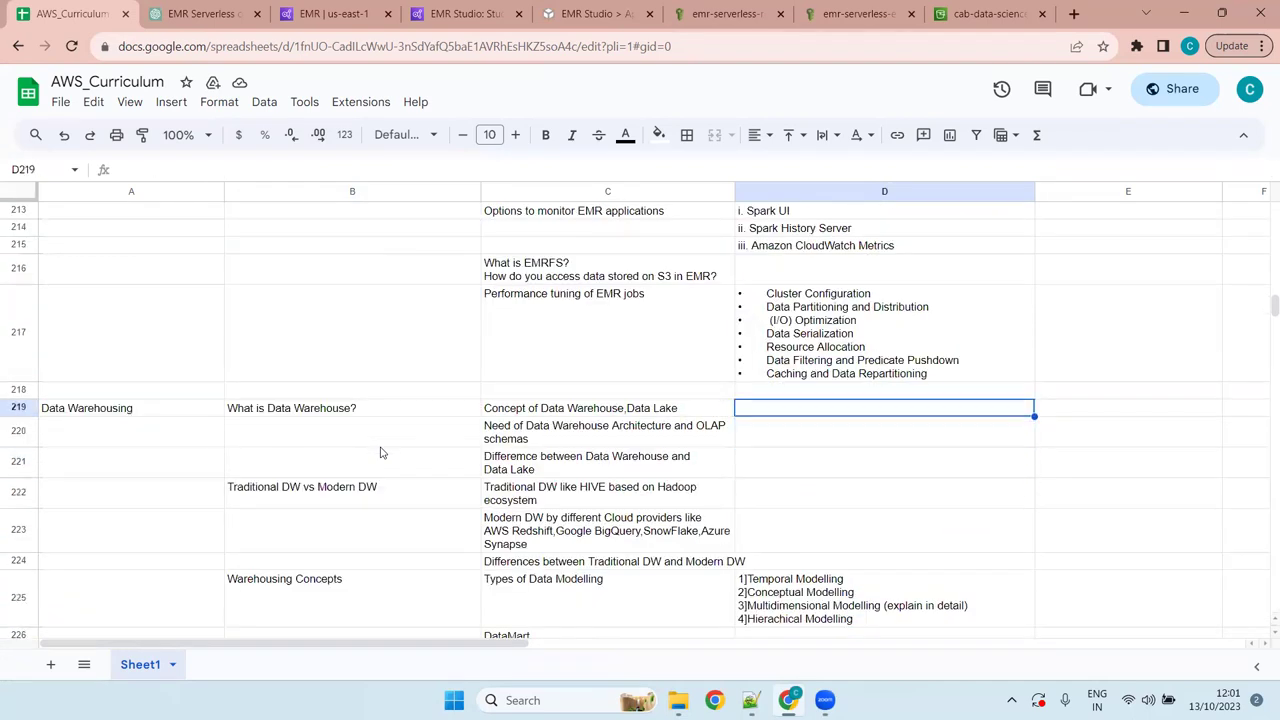
key(Left)
key(Left)
key(Left)
key(Right)
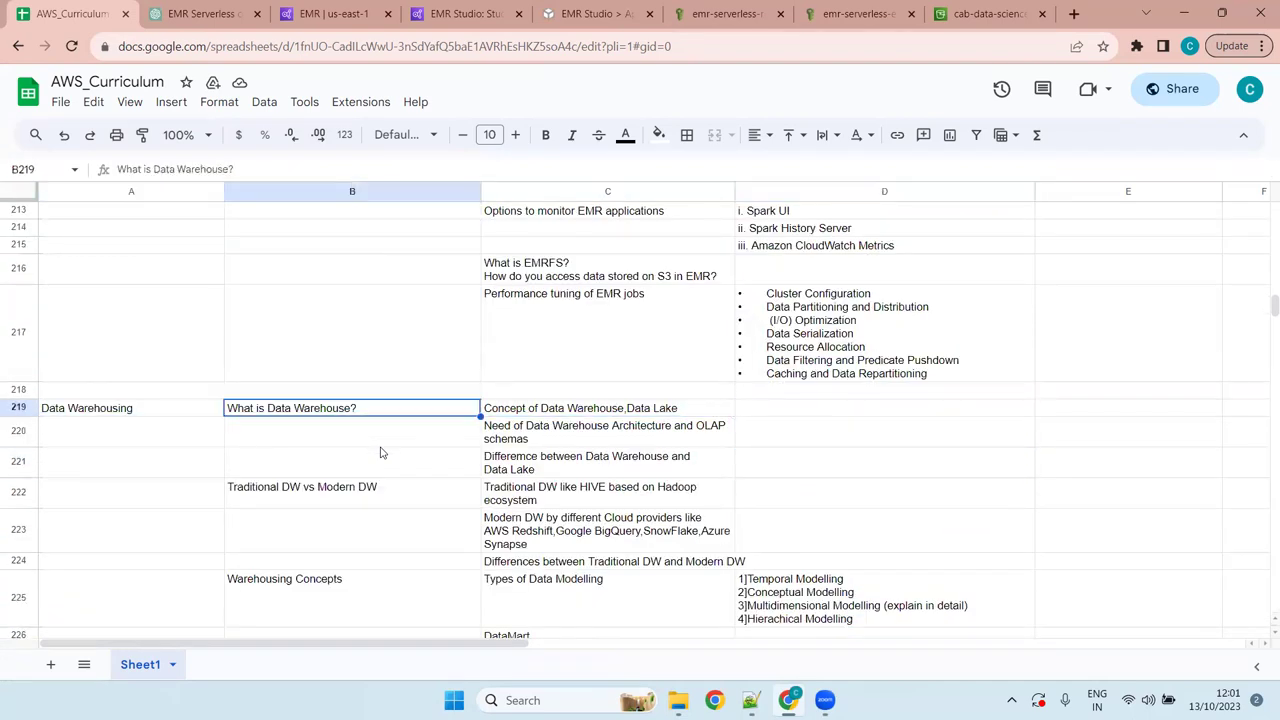
key(Down)
key(Down)
key(Down)
key(Down)
key(Down)
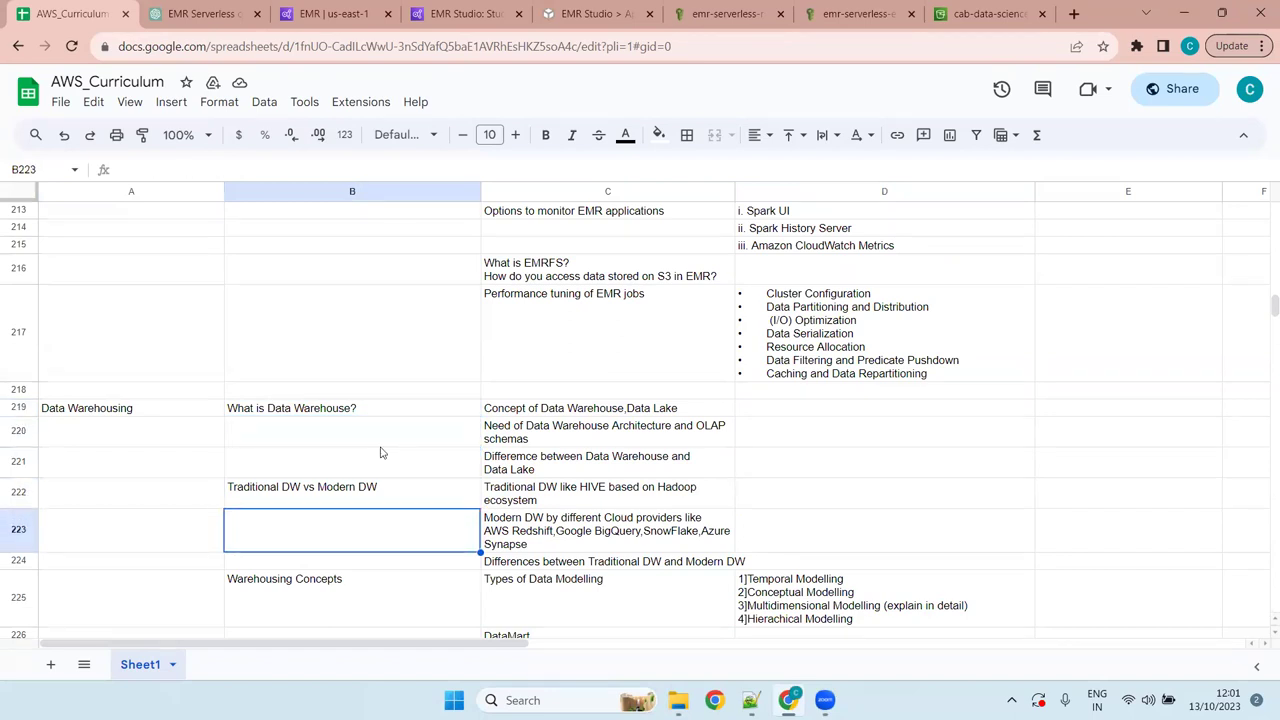
key(Down)
key(Down)
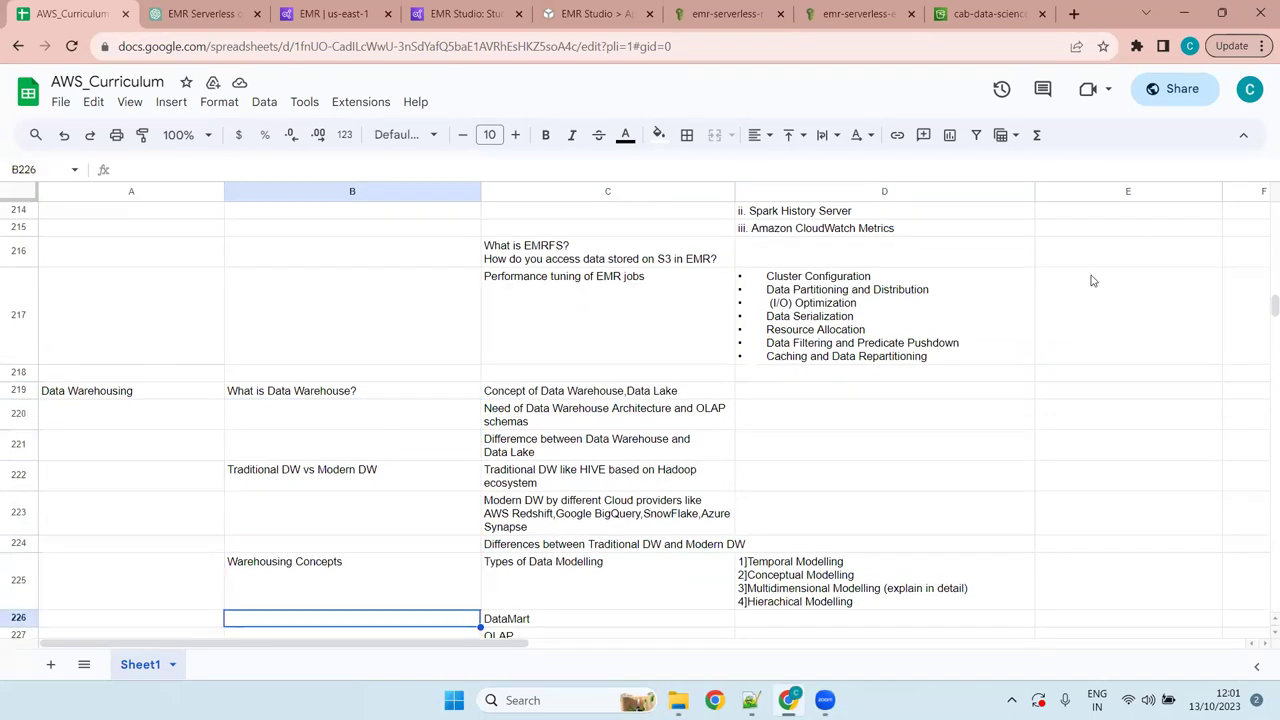
click(350, 374)
click(340, 393)
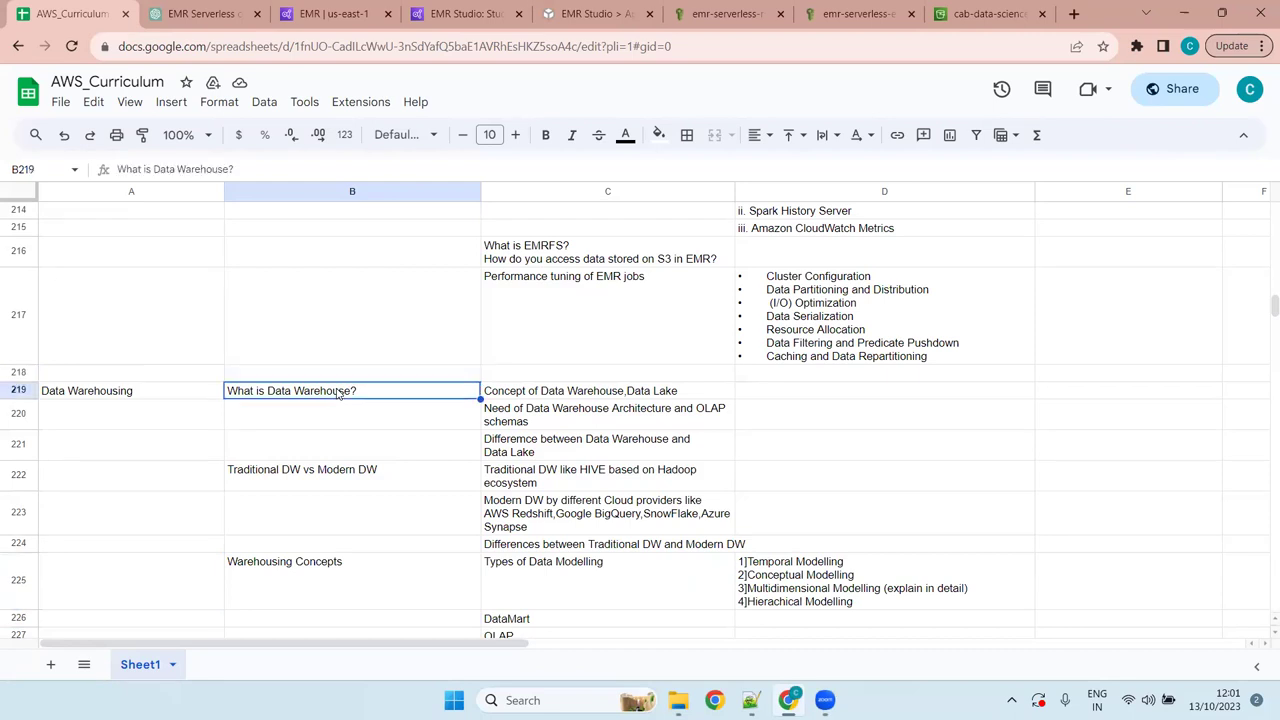
Step: Go through the Data Warehousing subtopics in column C, from "Concept of Data Warehouse,Data Lake" down to "Differences between Traditional DW and Modern DW"
key(Right)
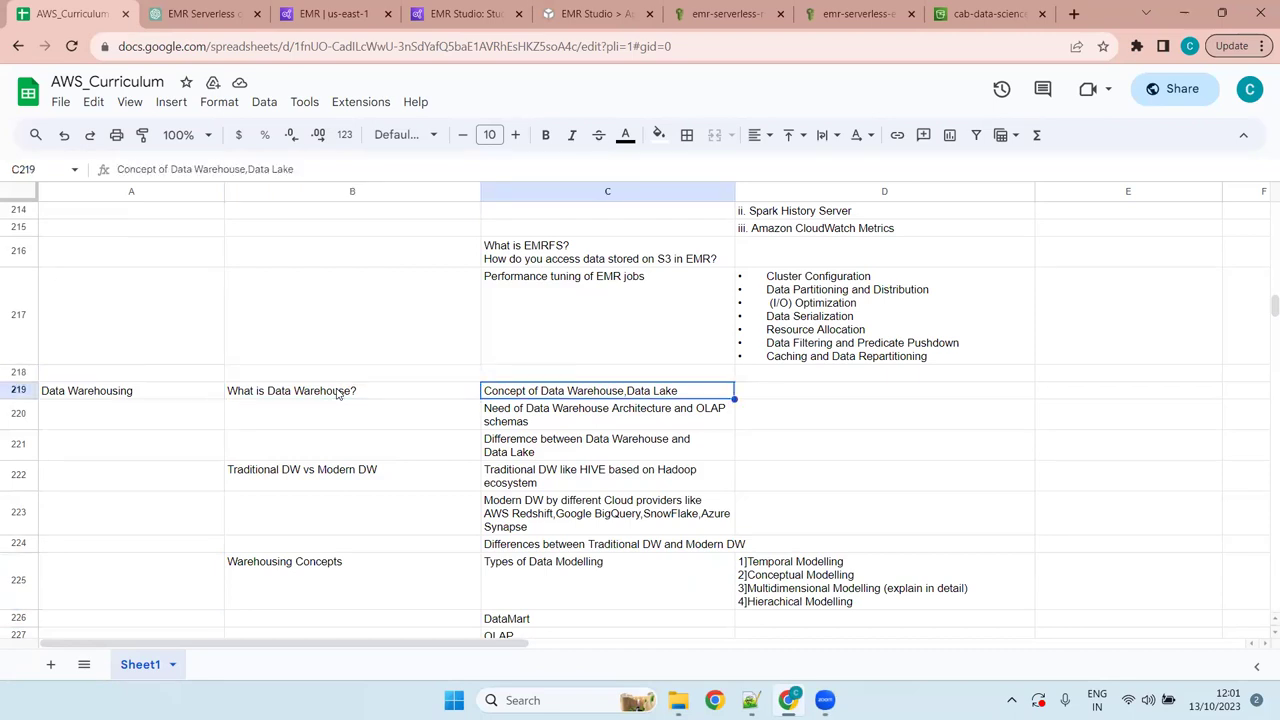
key(Down)
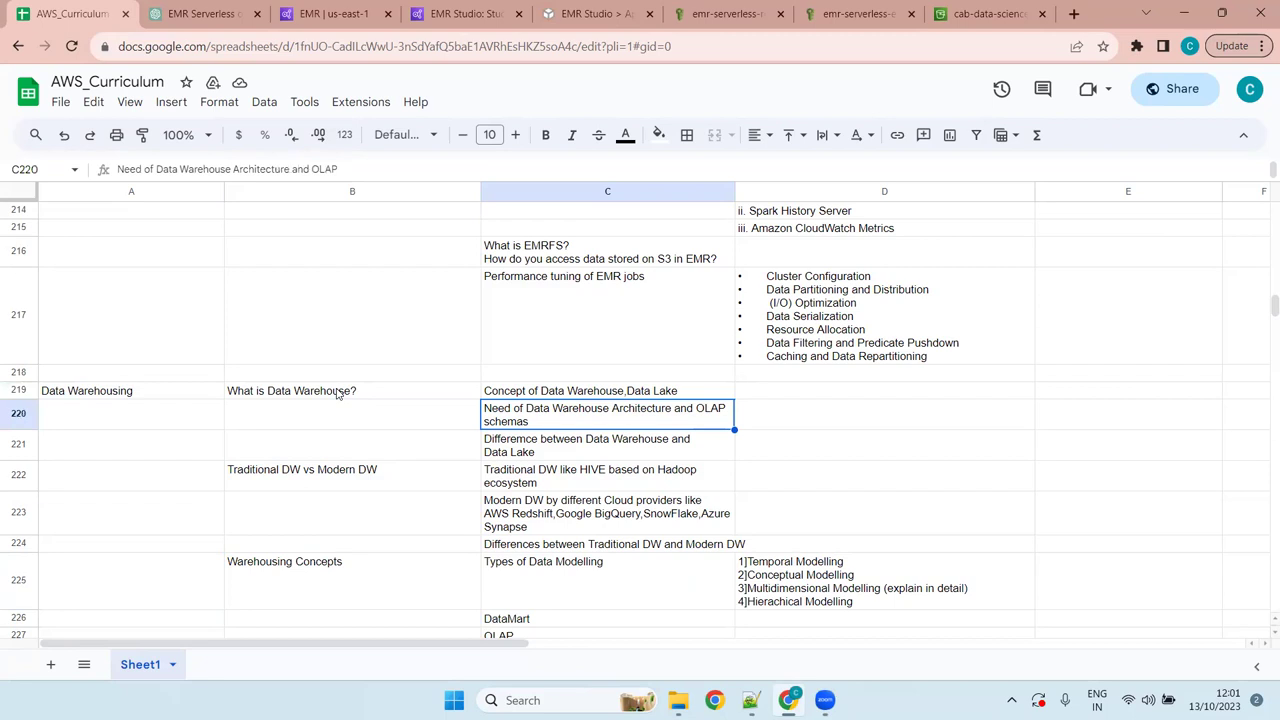
key(Down)
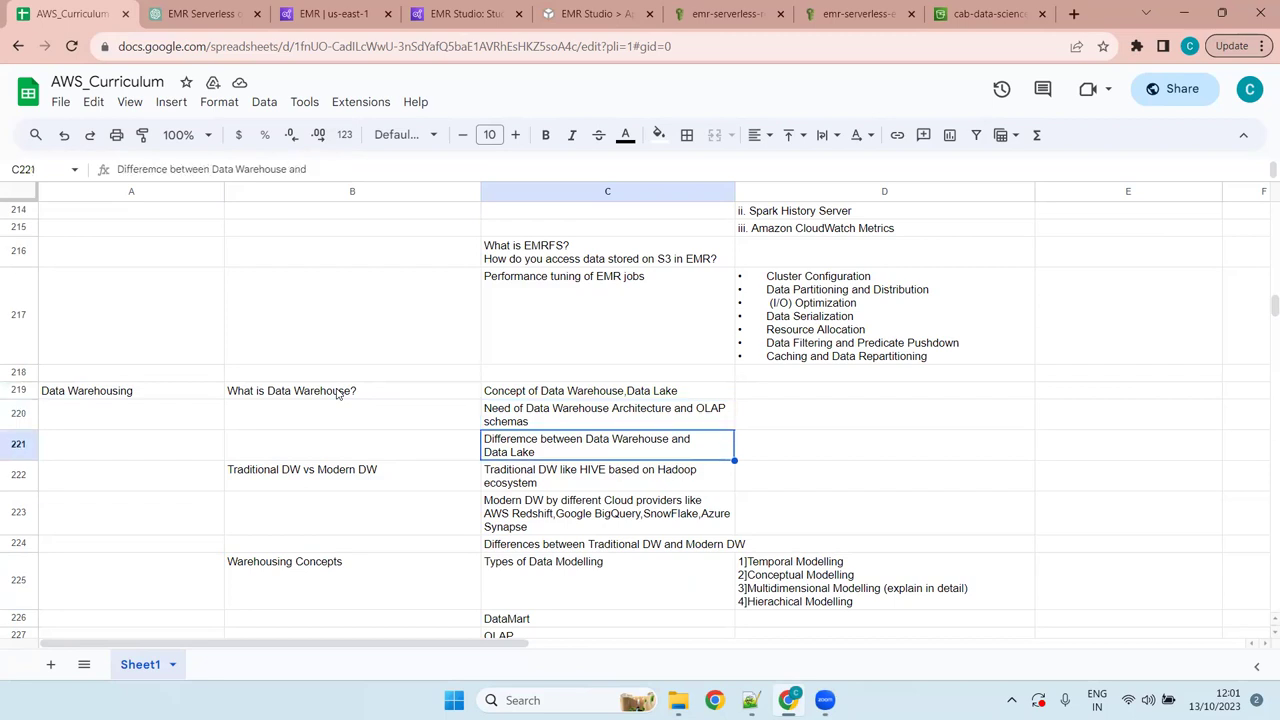
key(Down)
key(Down)
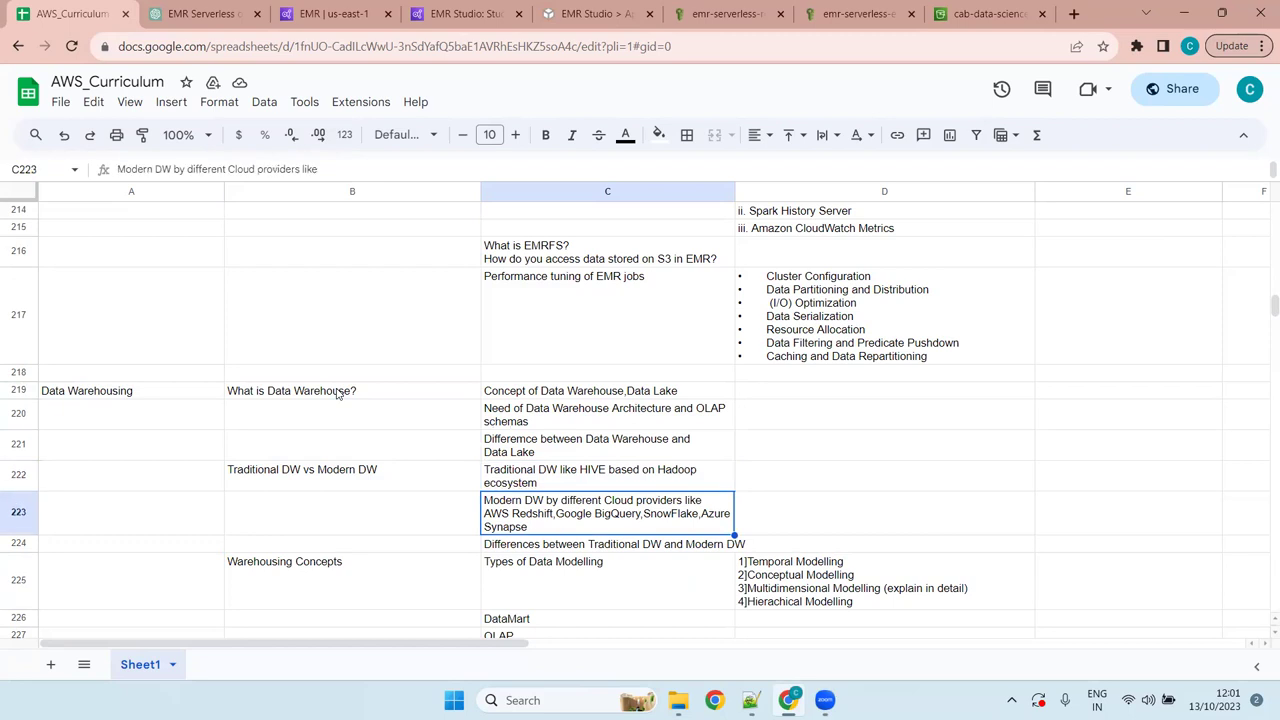
key(Up)
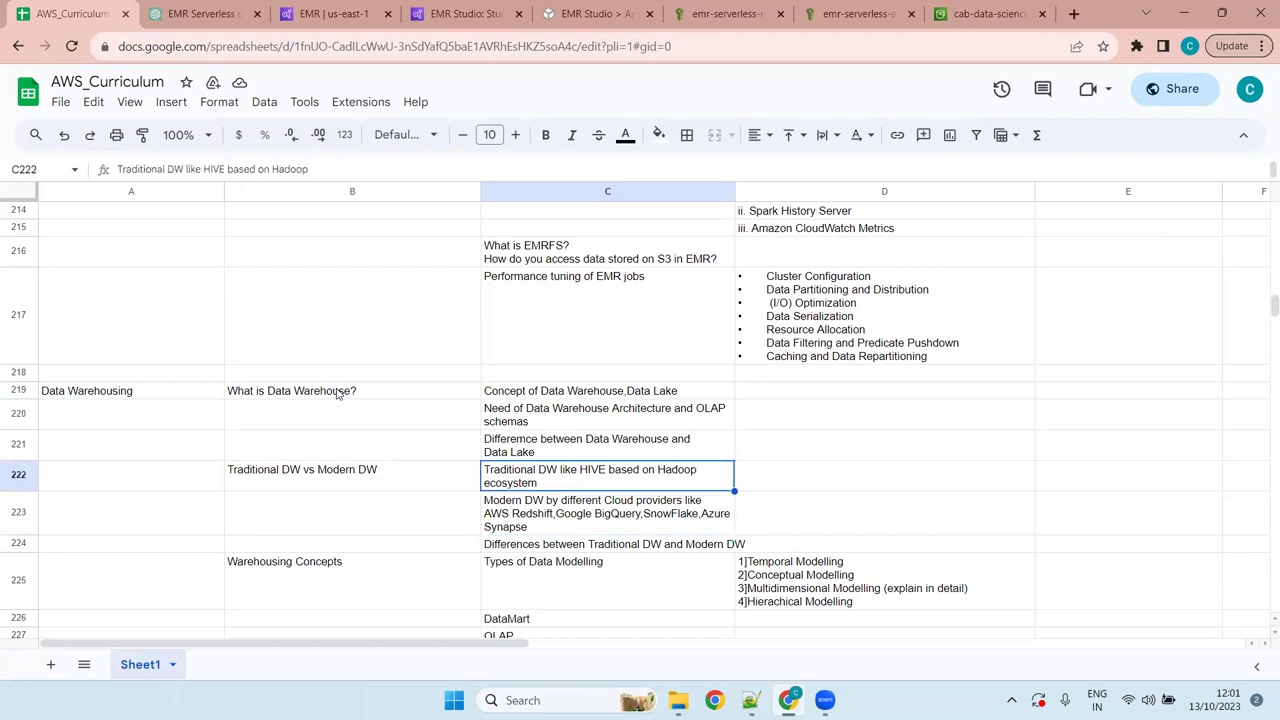
key(Down)
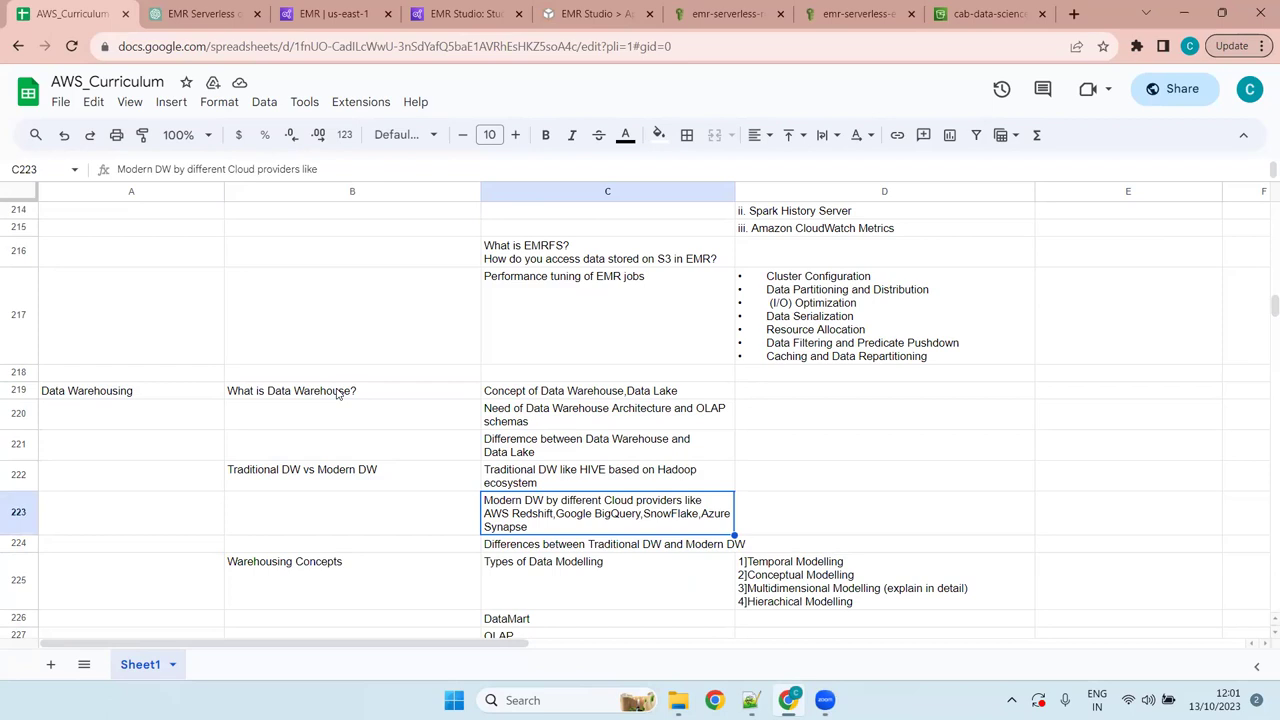
key(Down)
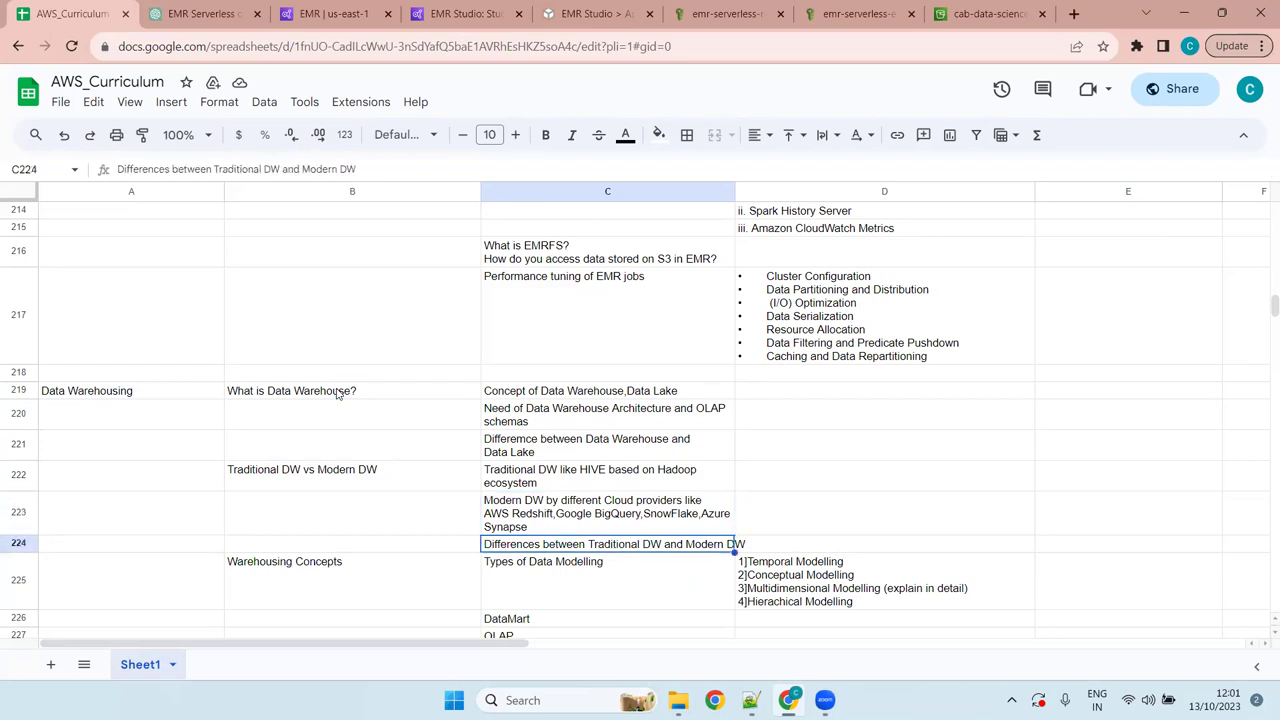
Step: Examine the "Types of Data Modelling" subtopic under Warehousing Concepts and its list of modelling types in D225
key(Down)
key(Down)
key(Down)
key(Down)
key(Down)
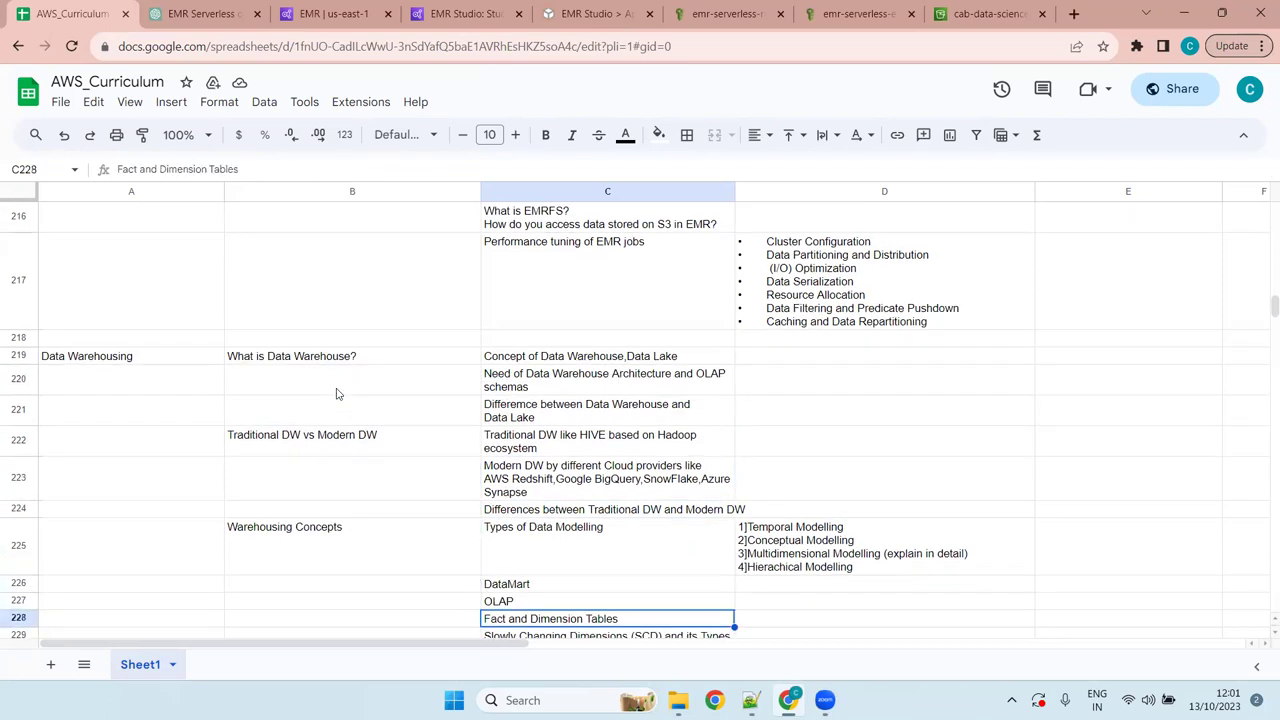
key(Up)
key(Up)
key(Up)
key(Up)
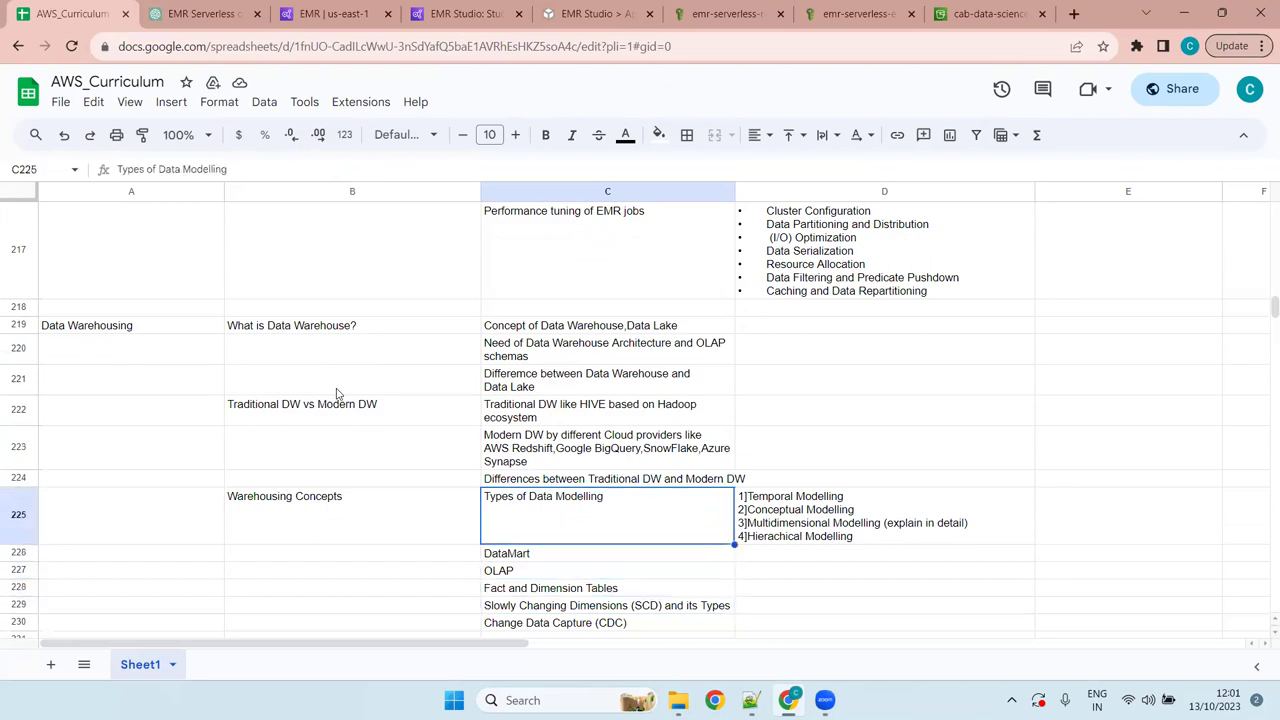
key(Right)
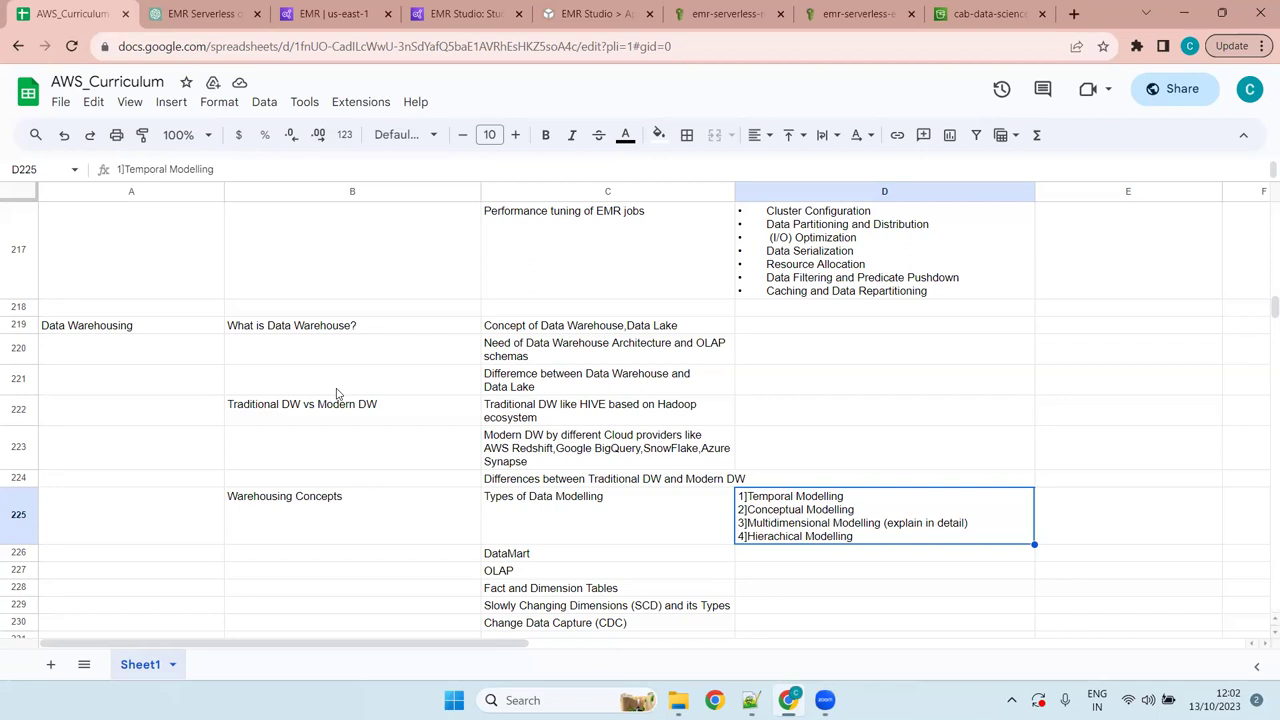
key(Return)
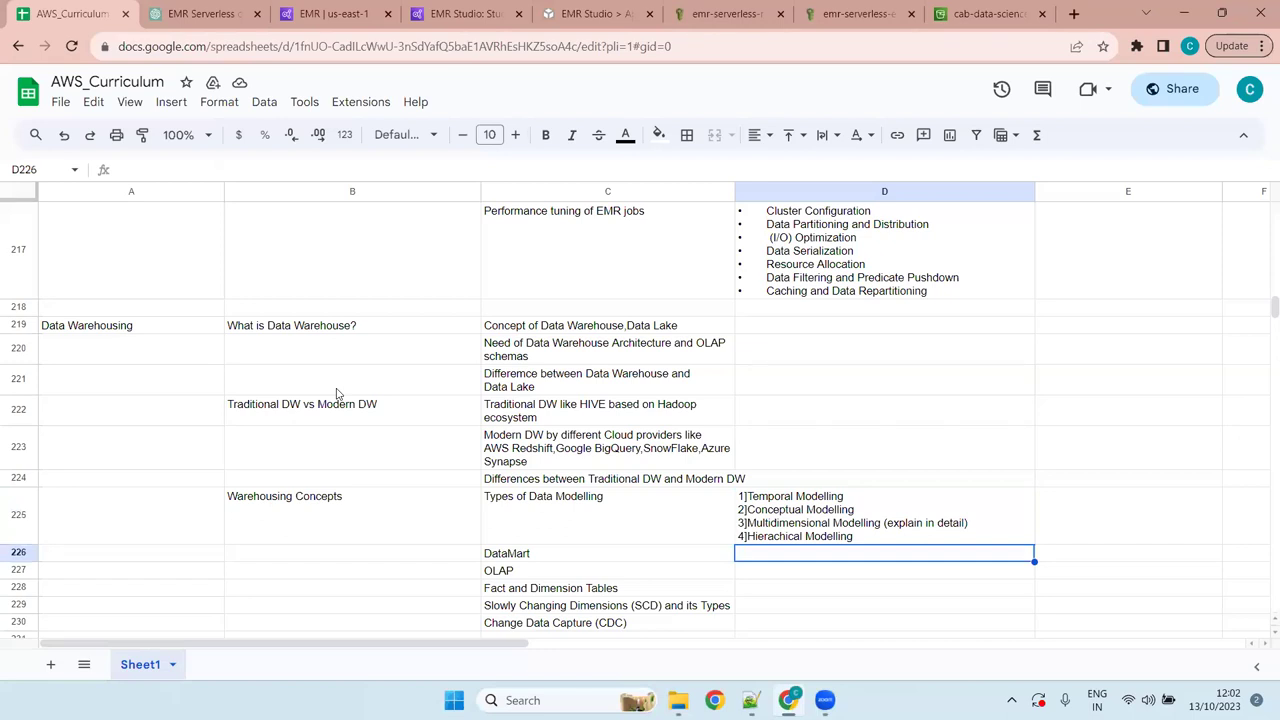
Step: Go down the remaining Warehousing Concepts subtopics past "OLAP" and return to "Fact and Dimension Tables"
key(Left)
key(Down)
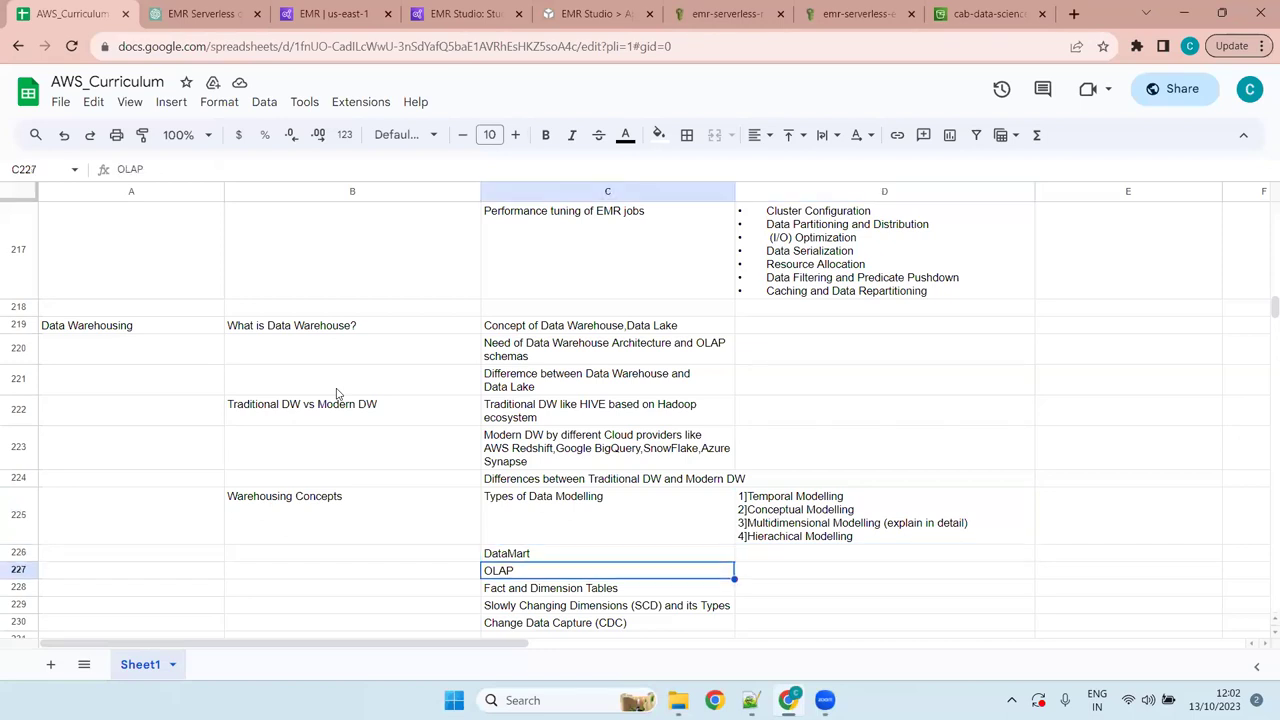
key(Down)
key(Down)
key(Down)
key(Down)
key(Down)
key(Up)
key(Up)
key(Up)
key(Up)
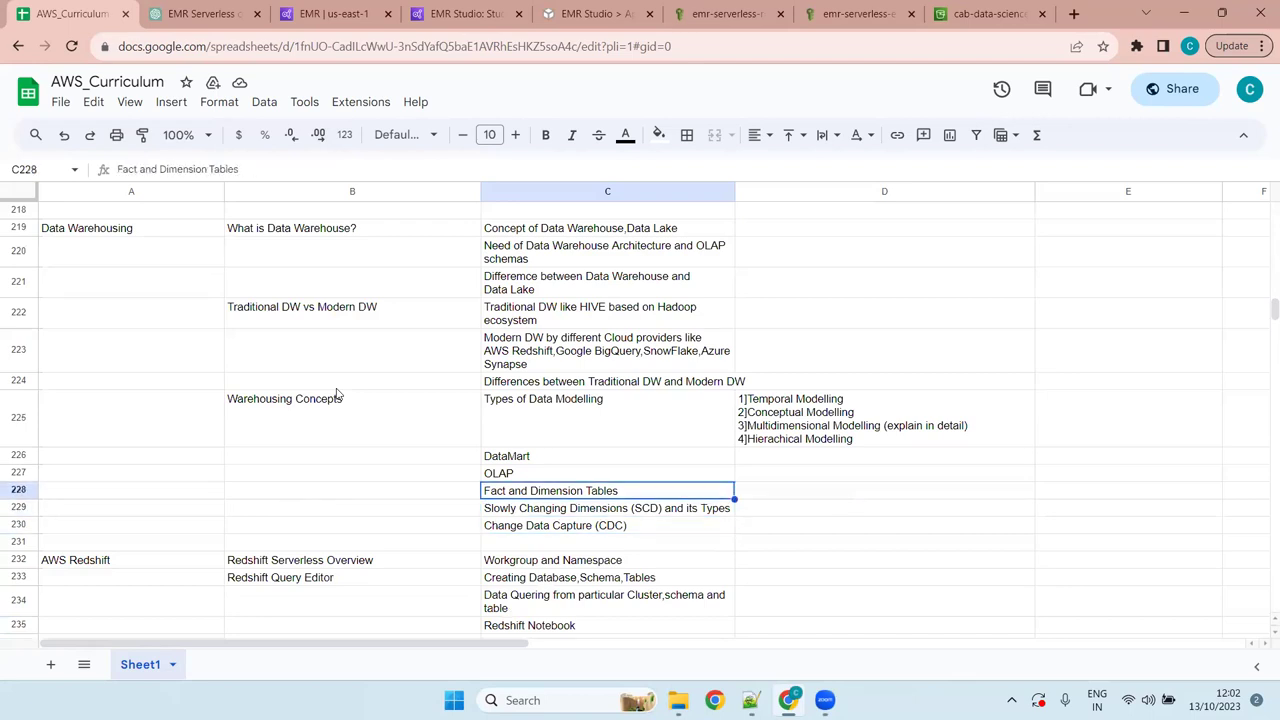
Step: Examine the "Slowly Changing Dimensions (SCD) and its Types" and "Change Data Capture (CDC)" subtopics
key(Down)
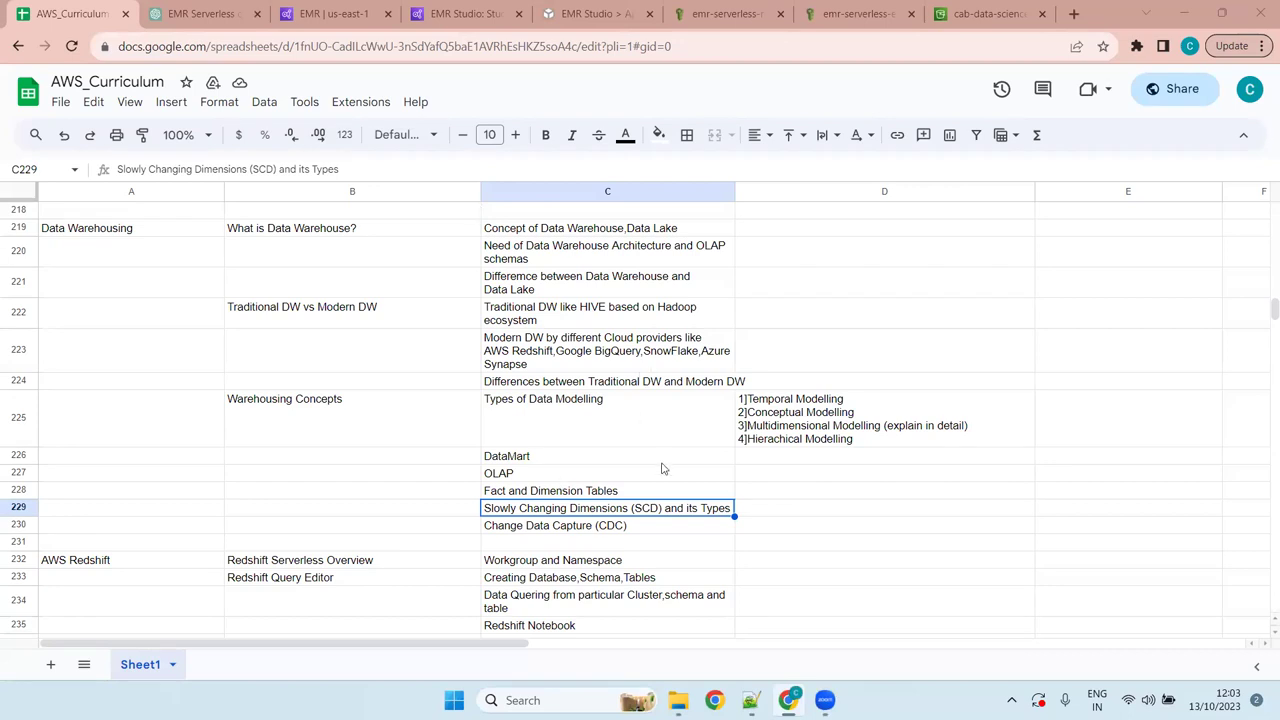
click(660, 531)
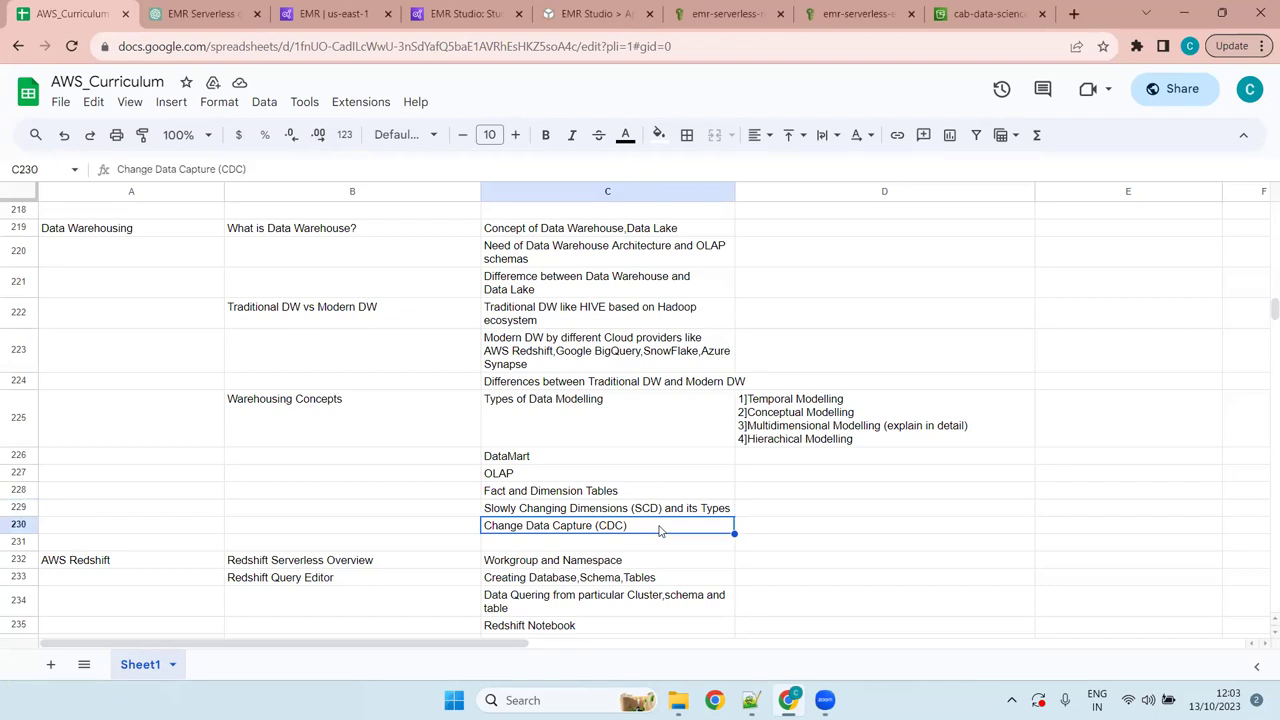
key(Up)
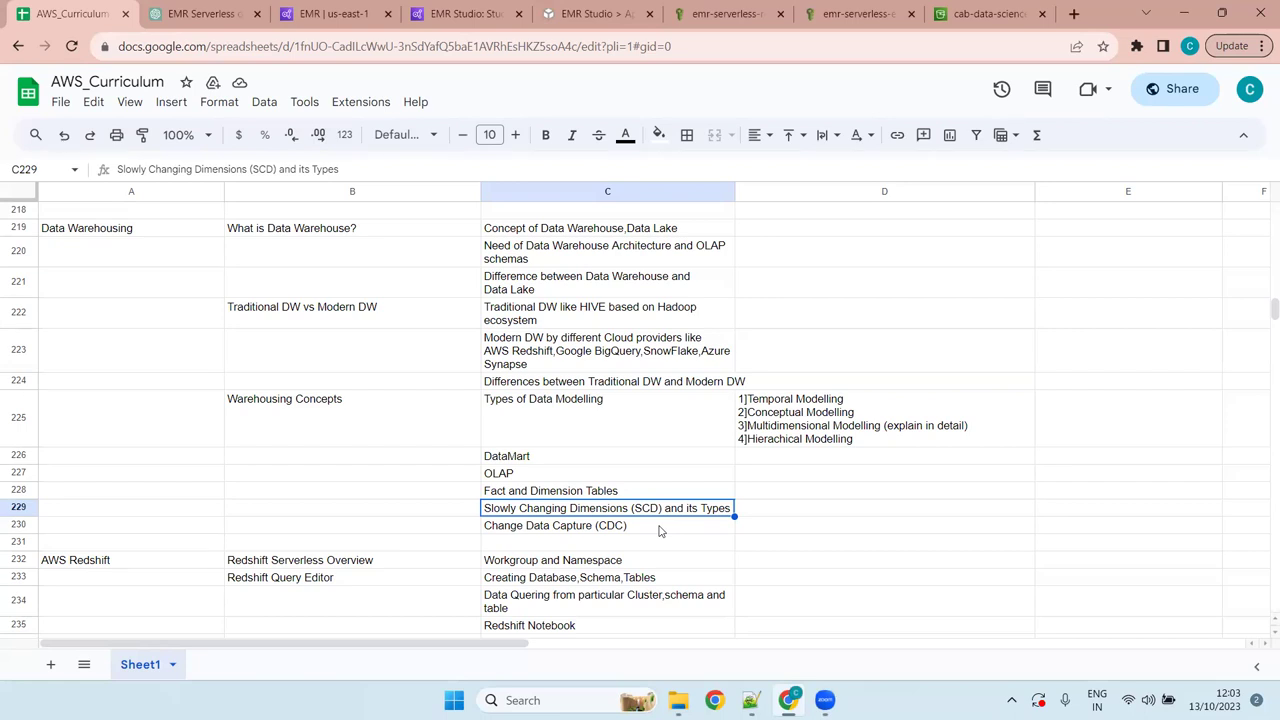
click(659, 531)
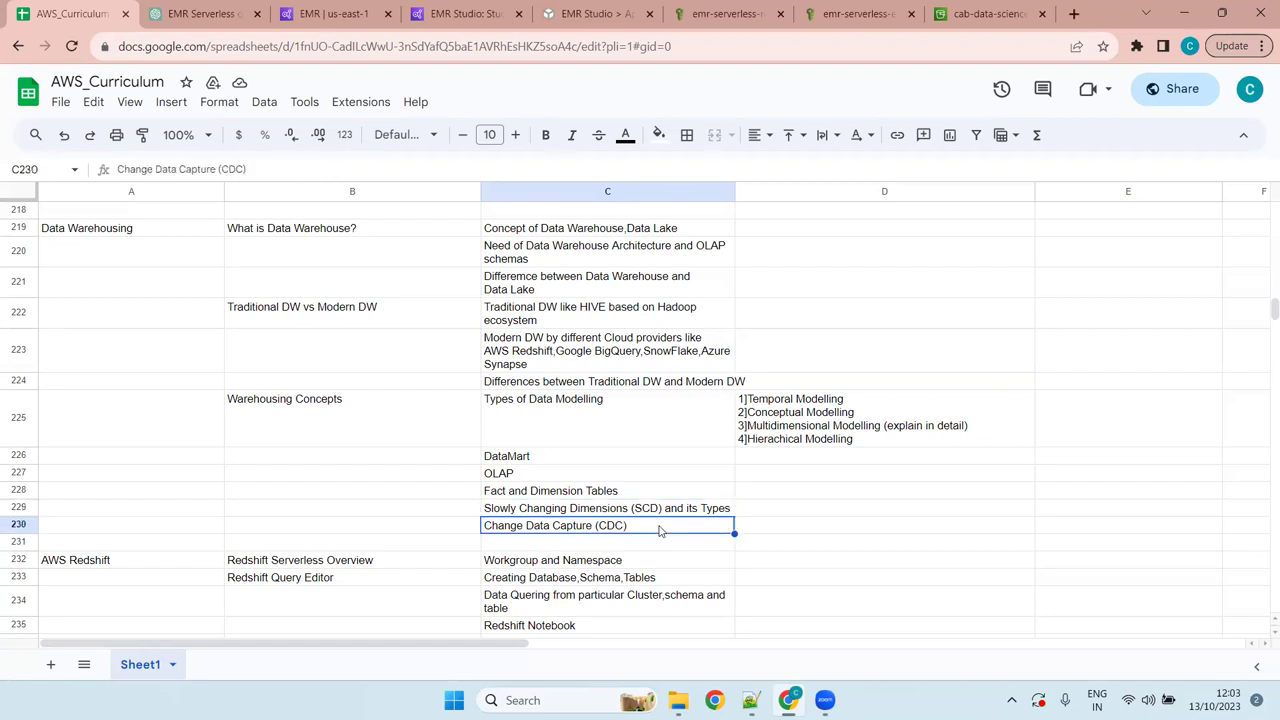
key(Up)
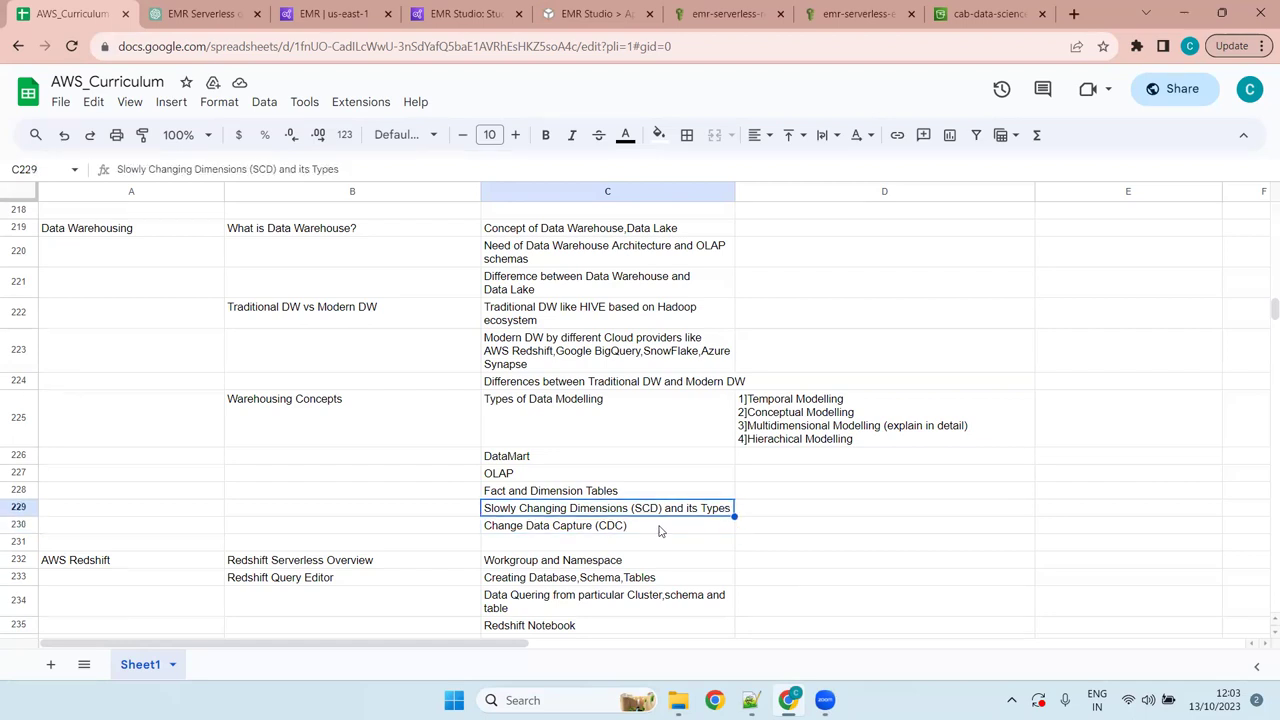
key(Down)
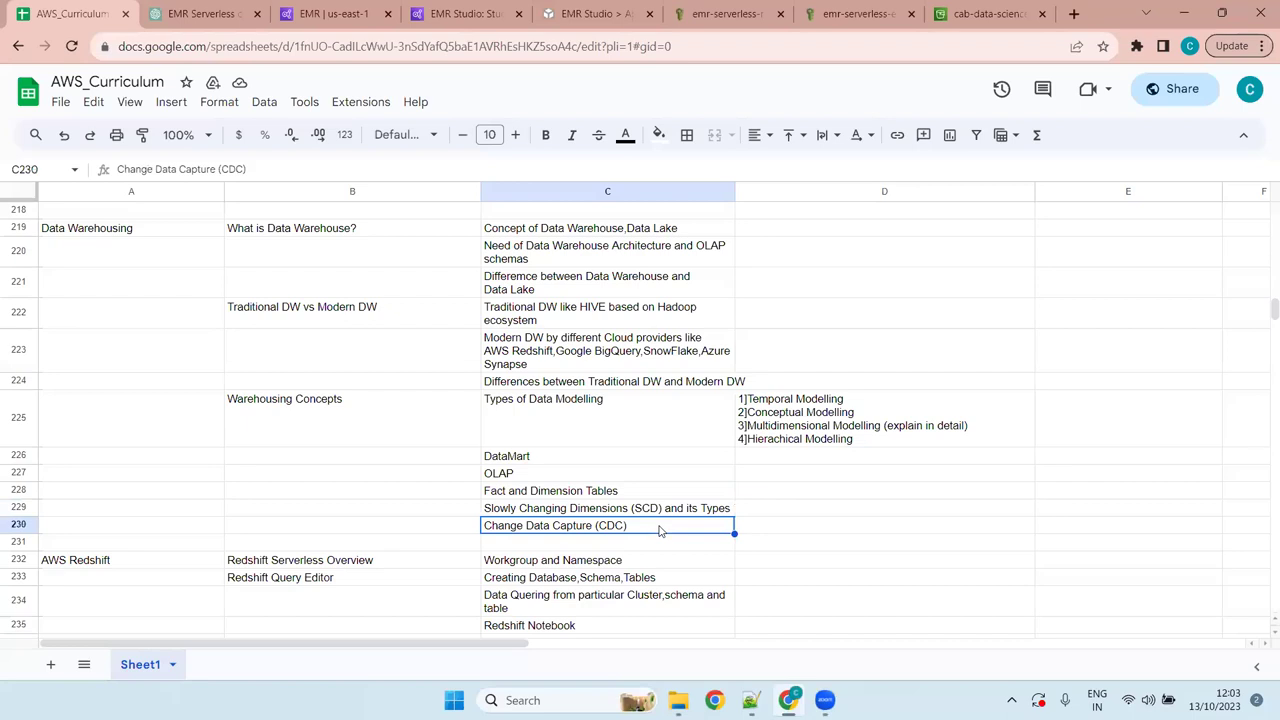
Step: Preview the first AWS Redshift subtopics down to "Architecture of Redshift and its components" and go back up toward the section's start
key(Down)
key(Up)
key(Down)
key(Down)
key(Down)
key(Down)
key(Down)
key(Down)
key(Down)
key(Down)
key(Down)
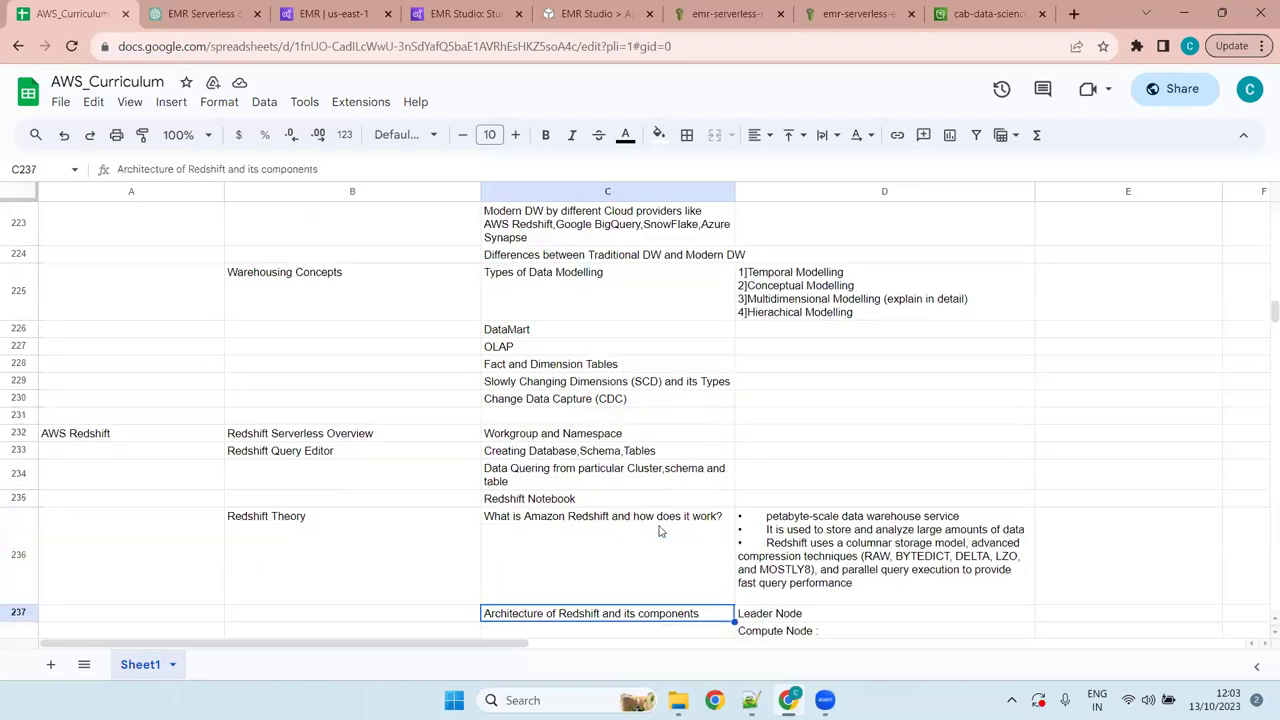
key(Up)
key(Up)
key(Up)
key(Up)
key(Up)
Step: Run through the AWS Redshift curriculum in column C, from "Redshift Notebook" past the snapshot and tuning topics to "Copy Command"
key(Down)
key(Down)
key(Down)
key(Down)
key(Down)
key(Down)
key(Down)
key(Down)
key(Down)
key(Down)
key(Down)
key(Down)
key(Down)
key(Down)
key(Down)
key(Down)
key(Down)
key(Down)
key(Down)
key(Down)
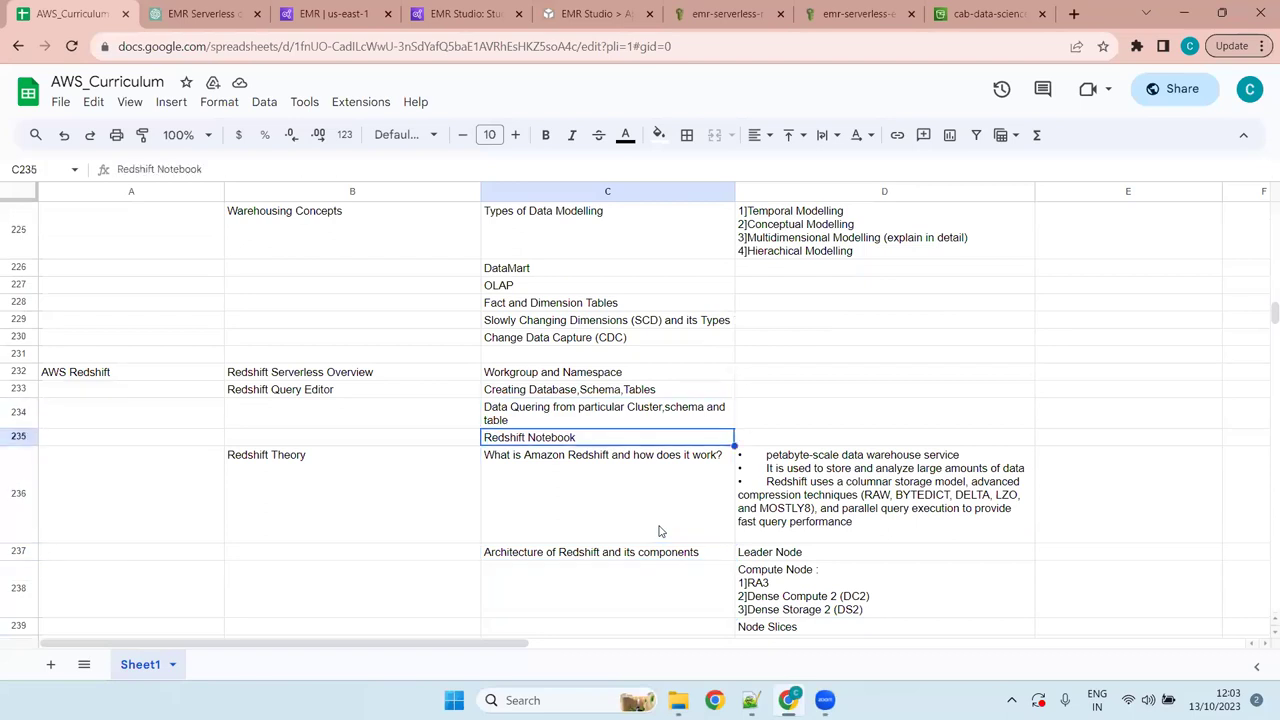
key(Down)
key(Down)
key(Down)
key(Down)
key(Down)
key(Down)
key(Down)
key(Down)
key(Down)
key(Down)
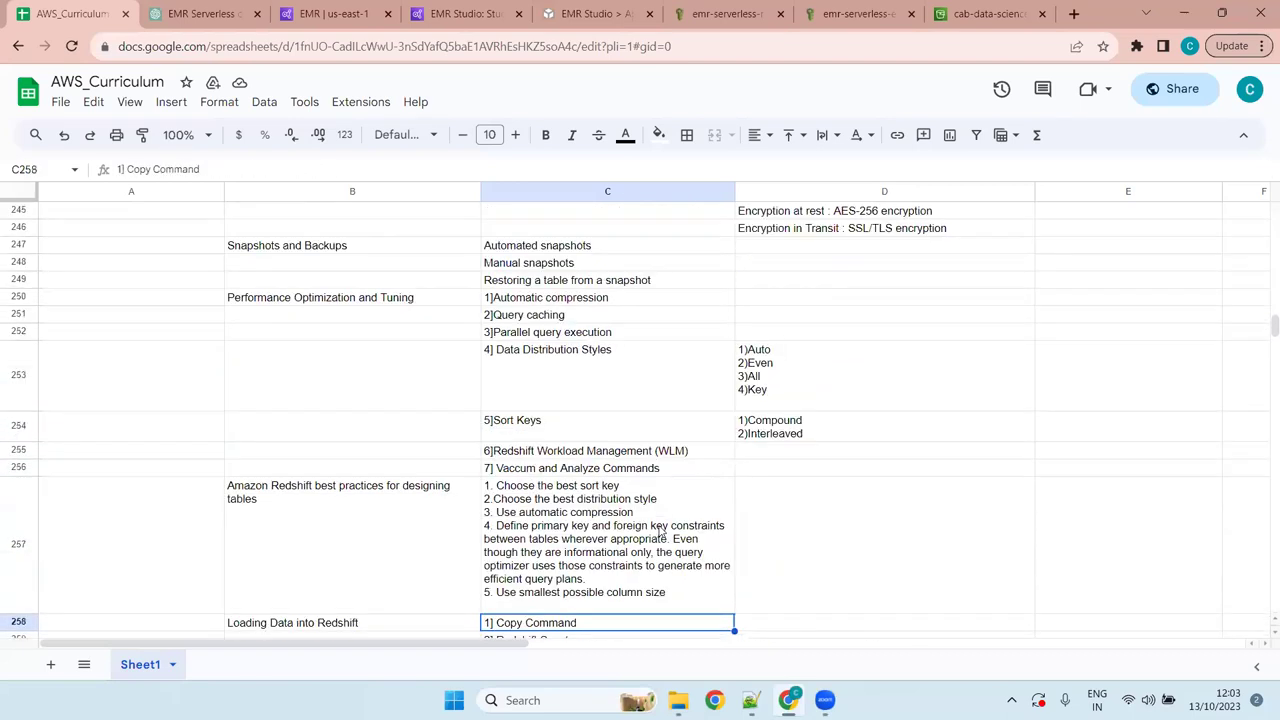
Step: Look over the Redshift data-loading best practices and demonstration pipelines, down to "Creating RDS instance of Oracle Database"
key(Down)
key(Down)
key(Down)
key(Down)
key(Down)
key(Down)
key(Down)
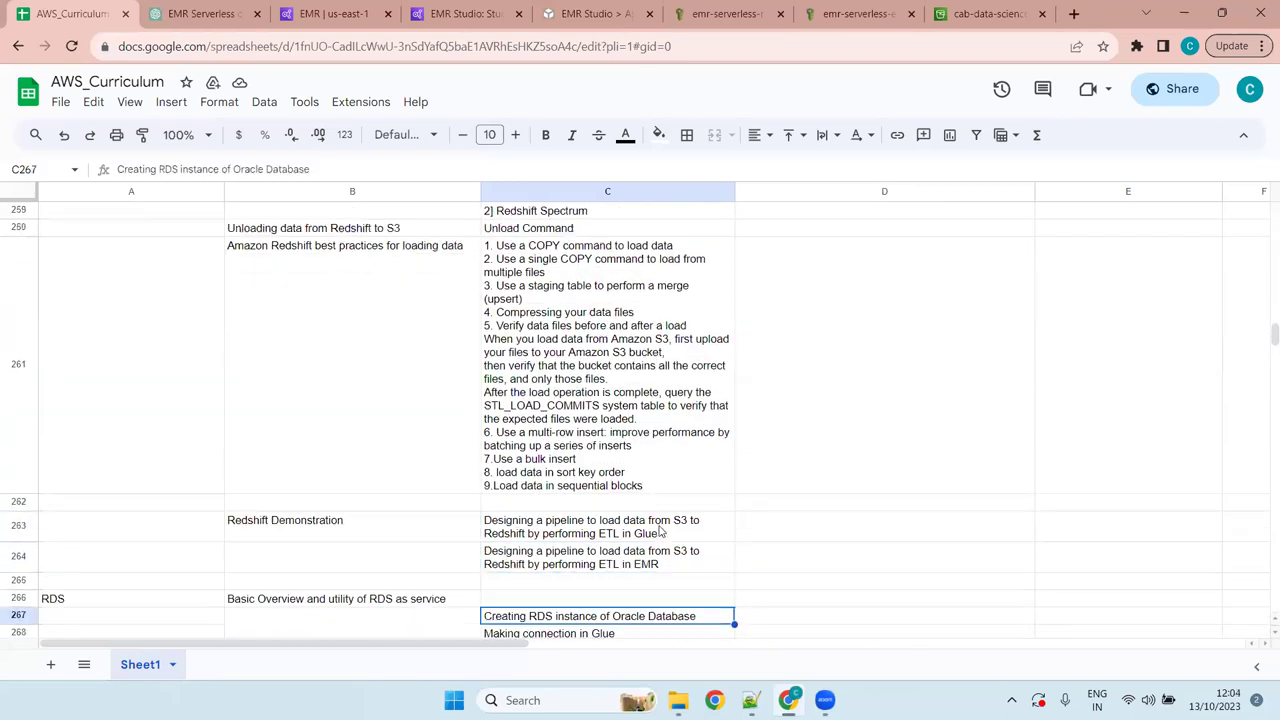
Step: Preview the rest of the RDS topics and the CloudWatch topics down to the "Log Groups" row
key(Down)
key(Down)
key(Down)
key(Down)
key(Down)
key(Down)
key(Down)
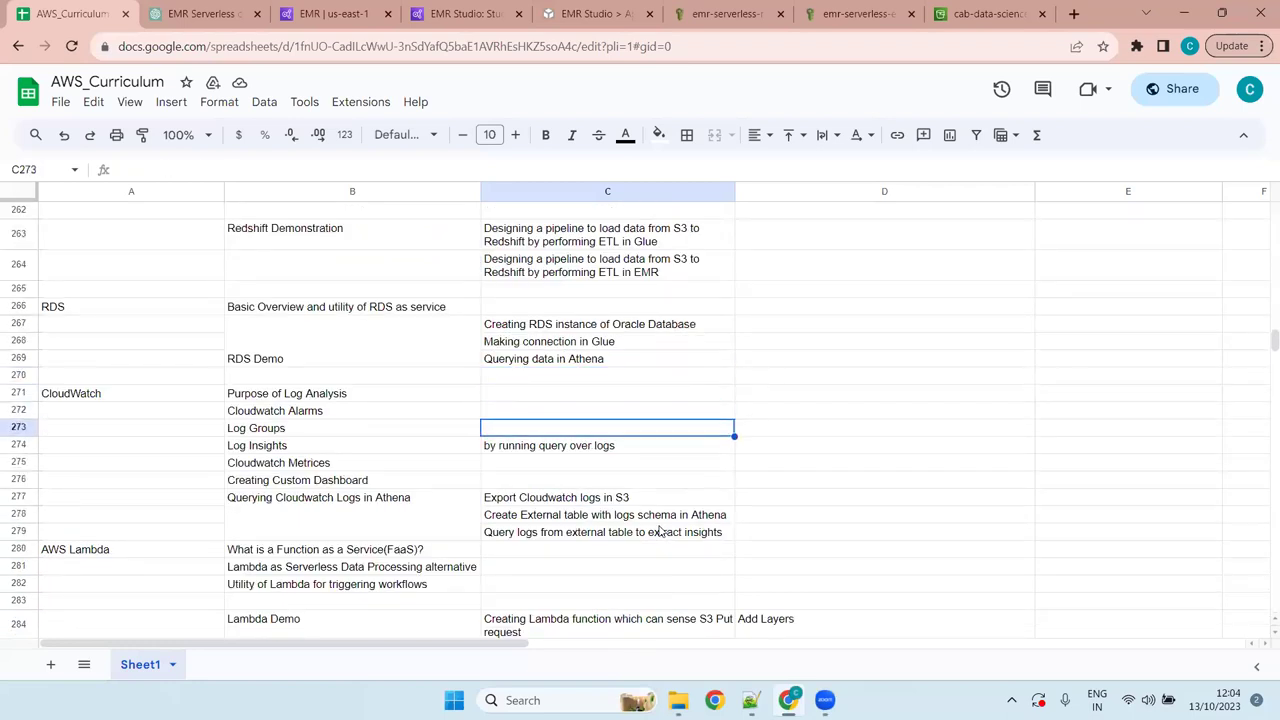
Step: Run through the AWS Lambda topics, past "Lambda Demo" and "Lambda Theory", to the end of the curriculum
key(Down)
key(Down)
key(Down)
key(Down)
key(Down)
key(Down)
key(Down)
key(Down)
key(Down)
key(Down)
key(Down)
key(Down)
key(Down)
key(Down)
key(Down)
key(Down)
key(Down)
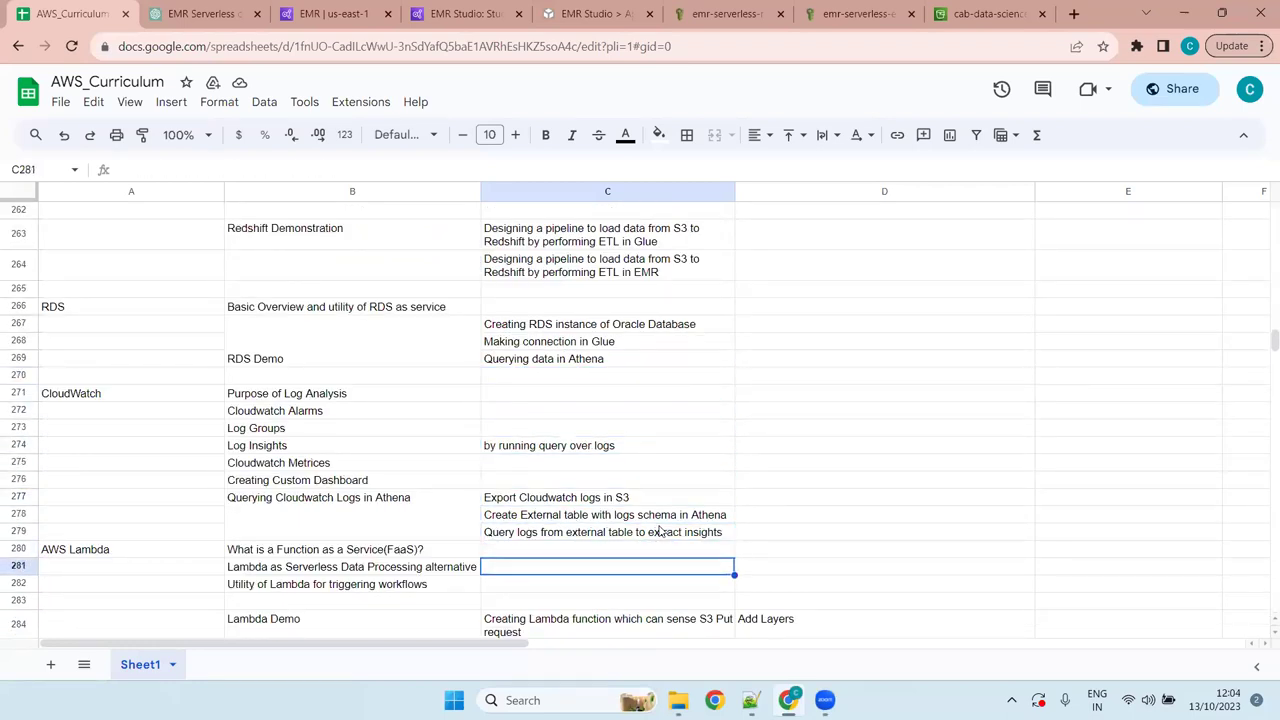
key(Down)
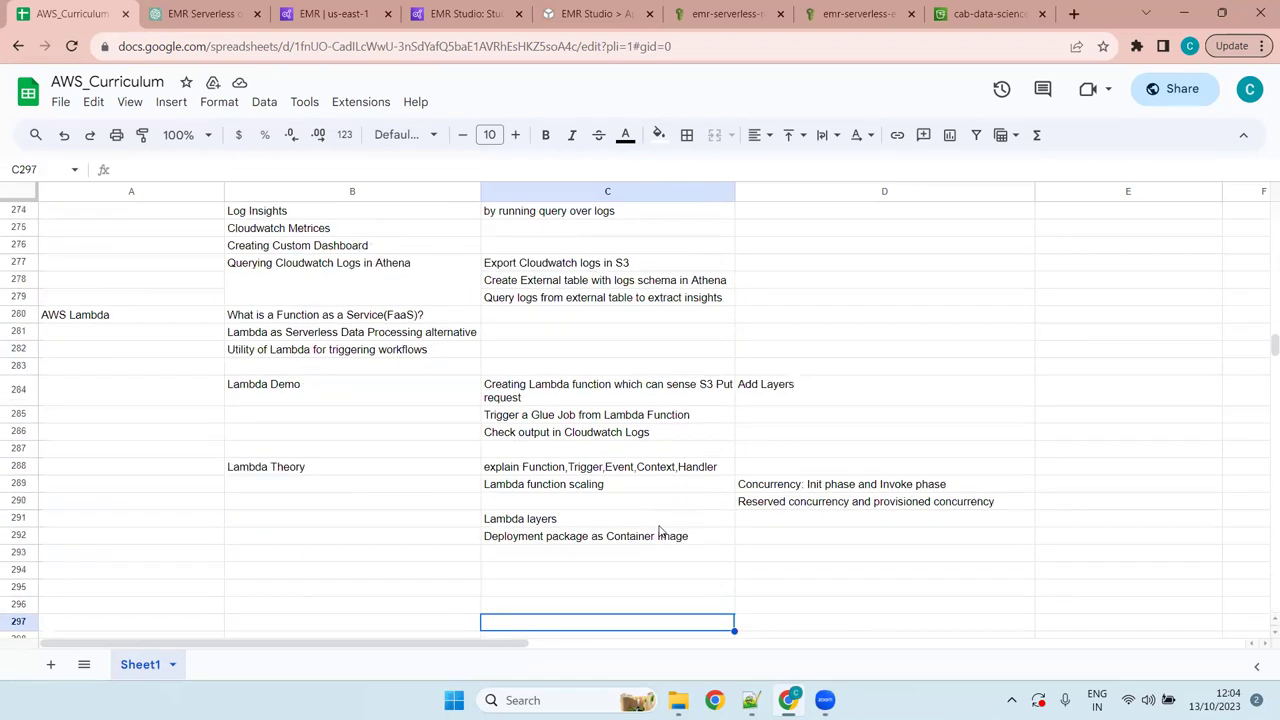
Step: Open the empty cell A293, just below the AWS Lambda section, for editing
key(Up)
key(Up)
key(Up)
key(Up)
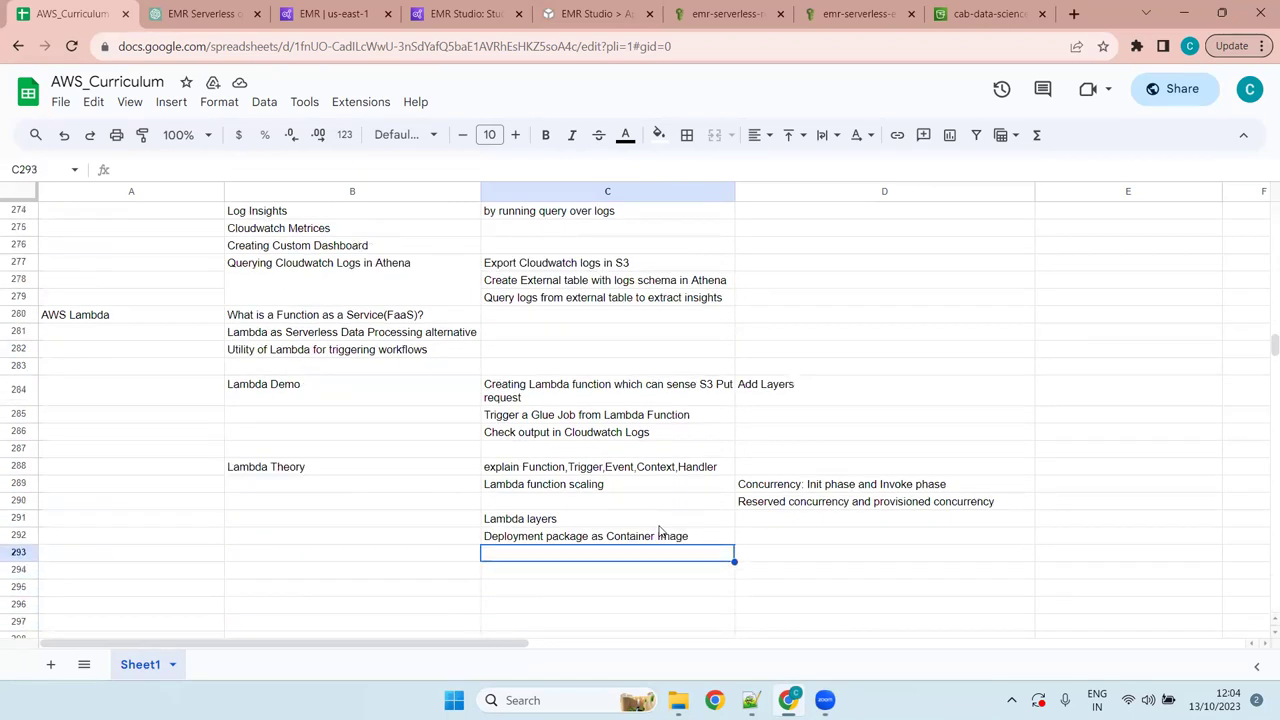
key(Left)
key(Left)
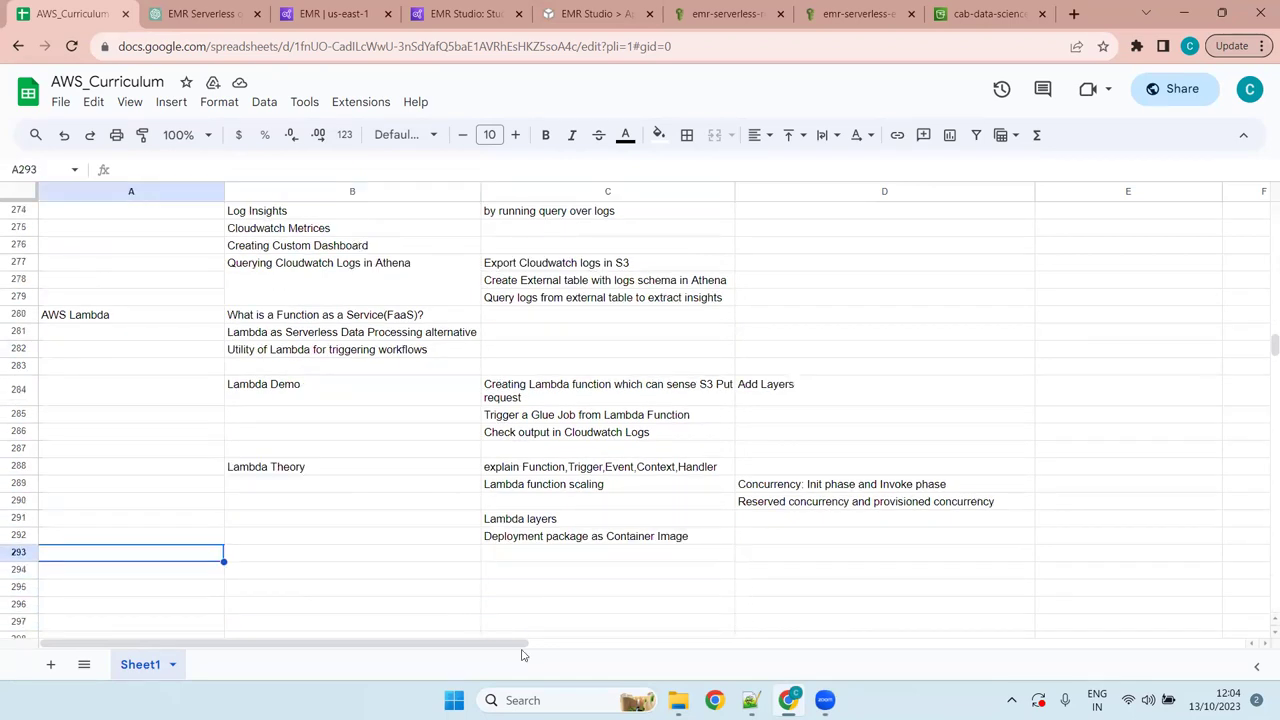
double_click(157, 558)
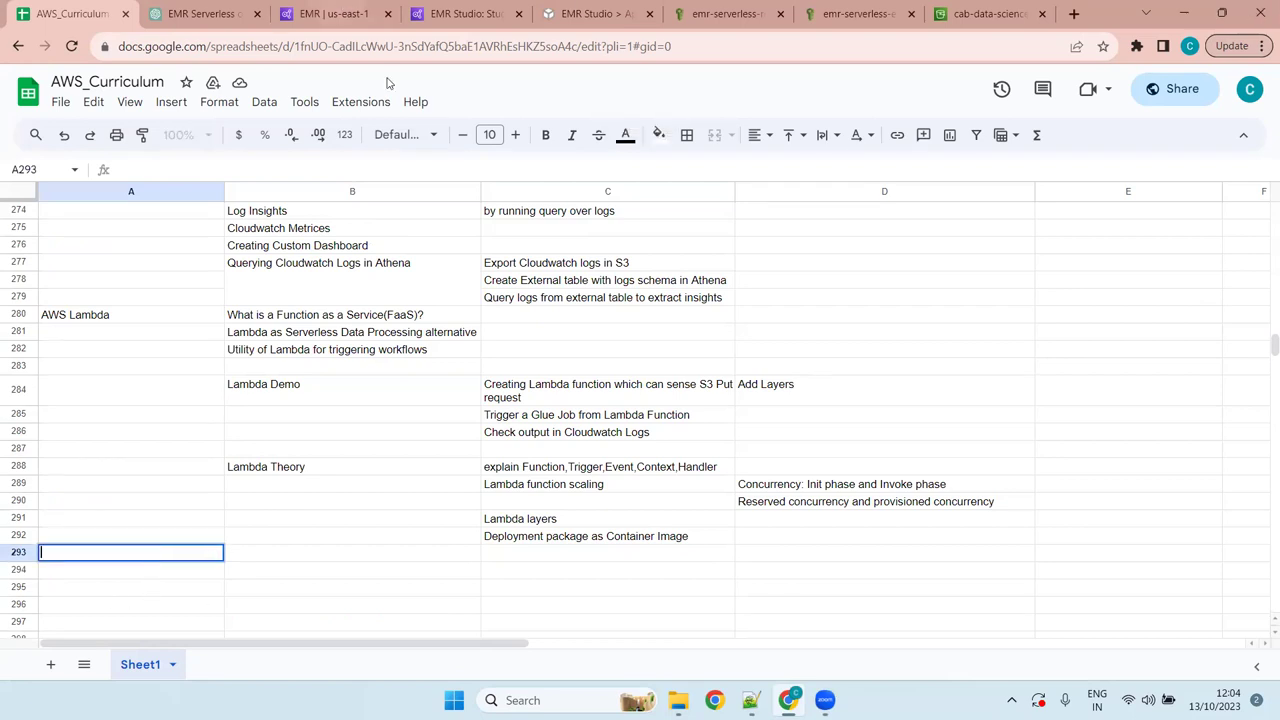